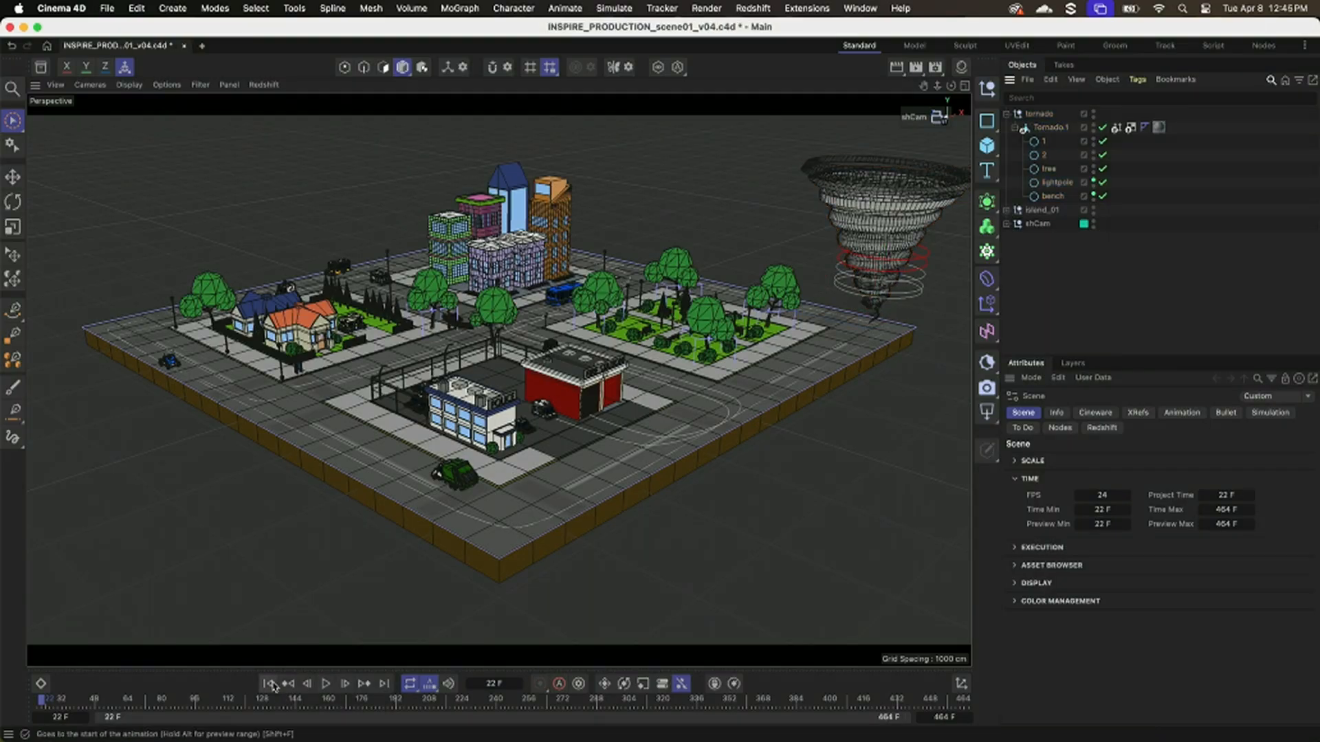
Play the tornado city animation through the destruction and return to its first frame.
click(326, 684)
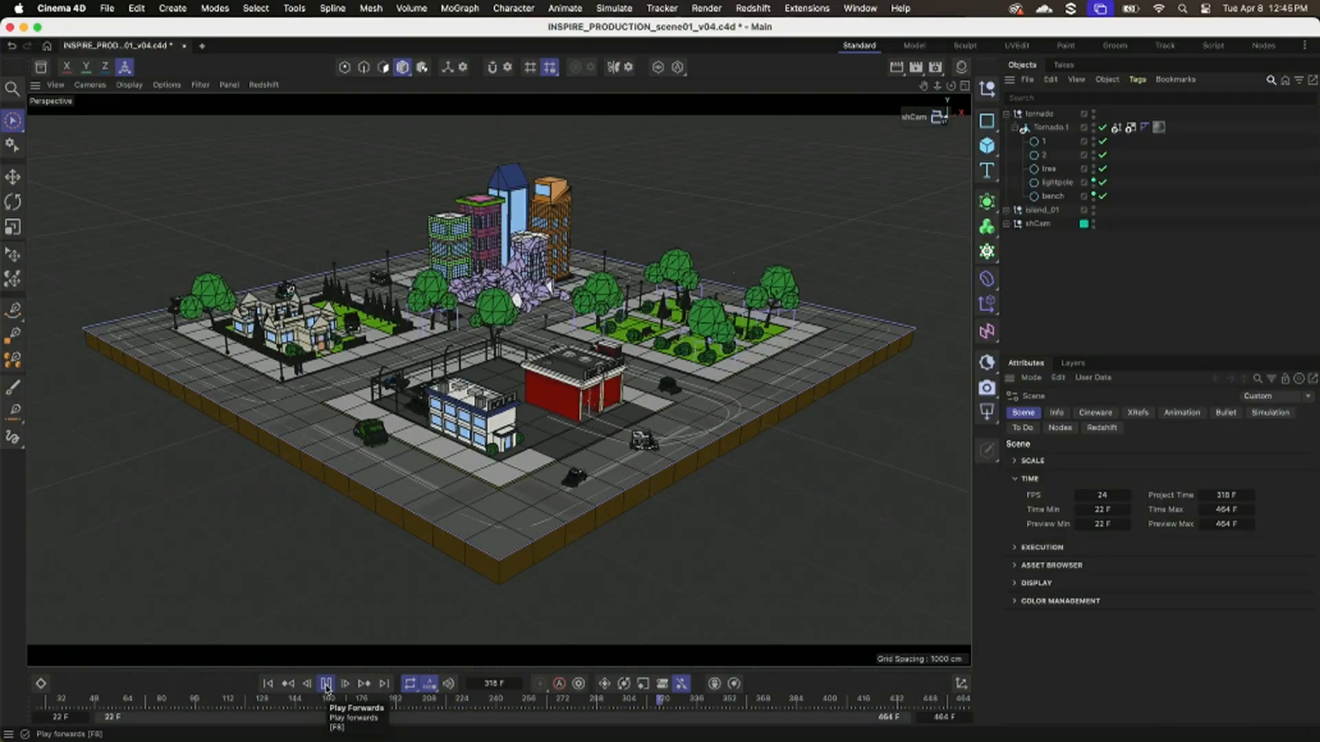
click(326, 684)
click(270, 685)
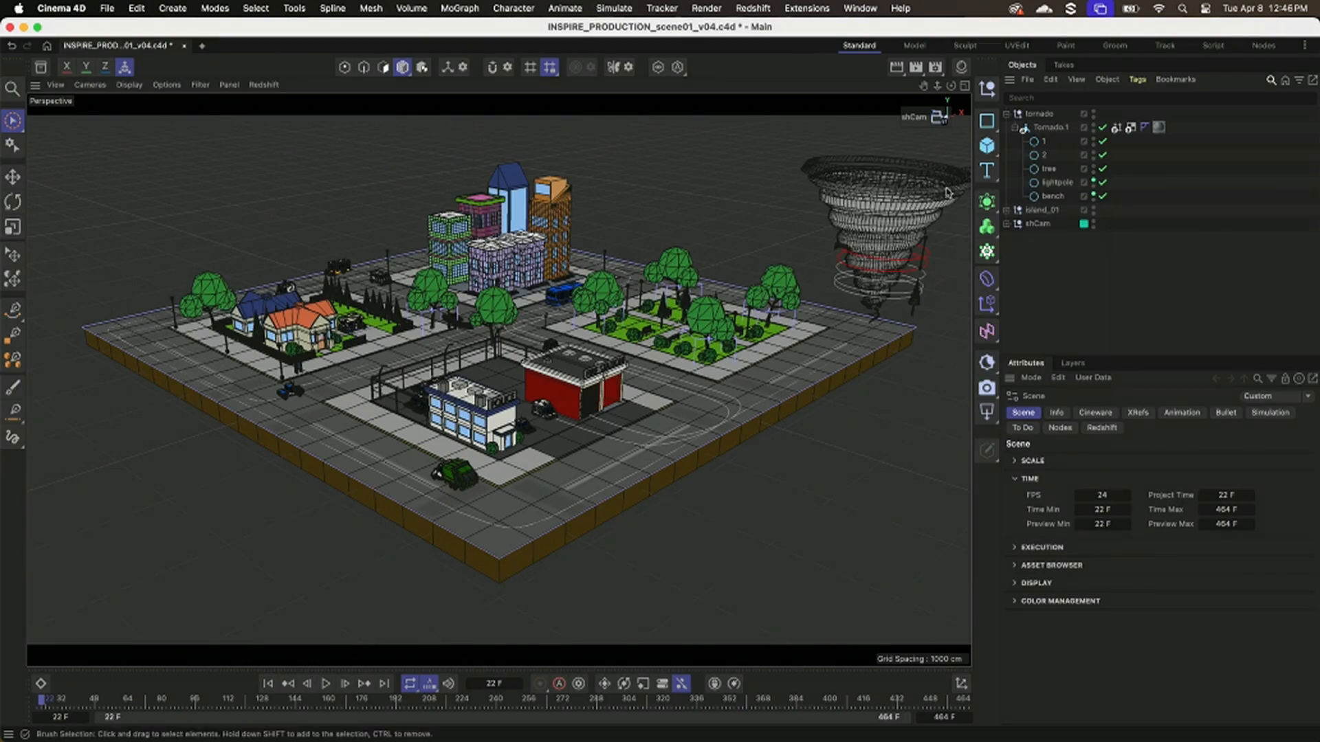
Open the project file NAB2025_INSPIRE_island_modeling.c4d.
key(super+o)
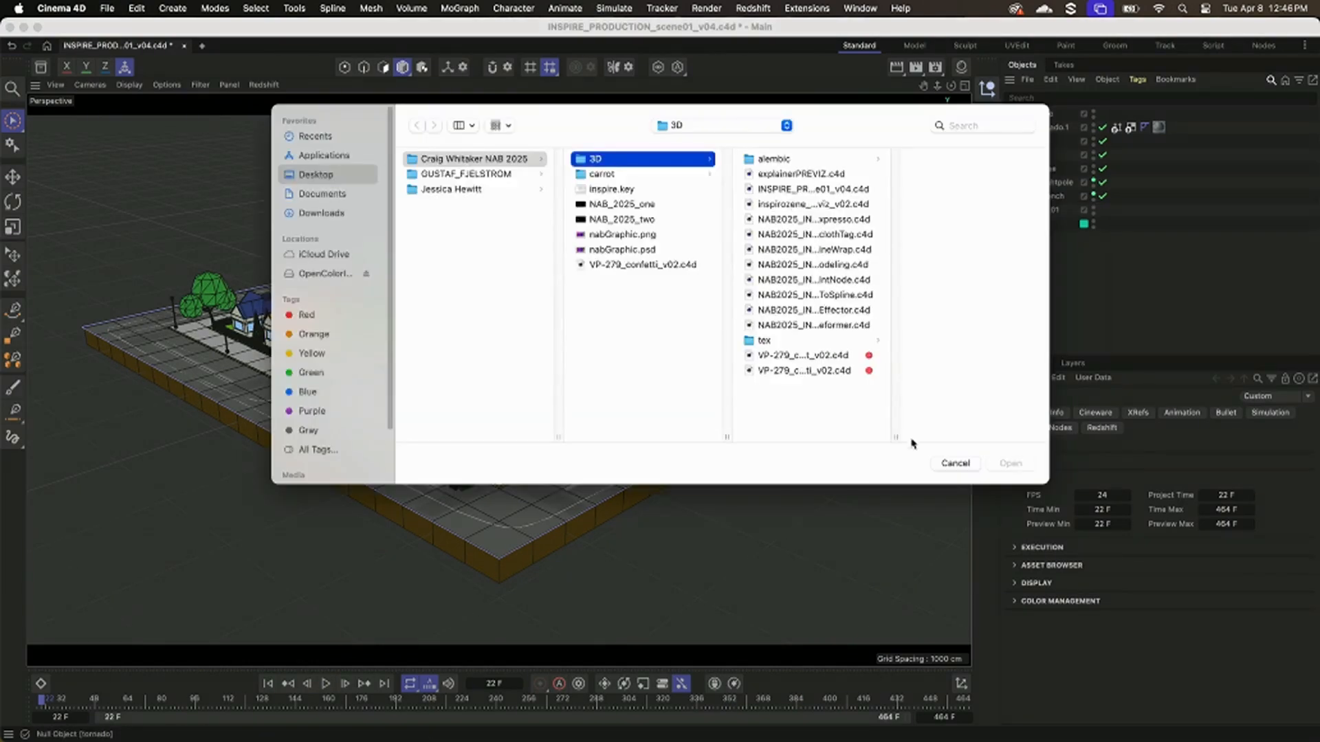
double_click(891, 437)
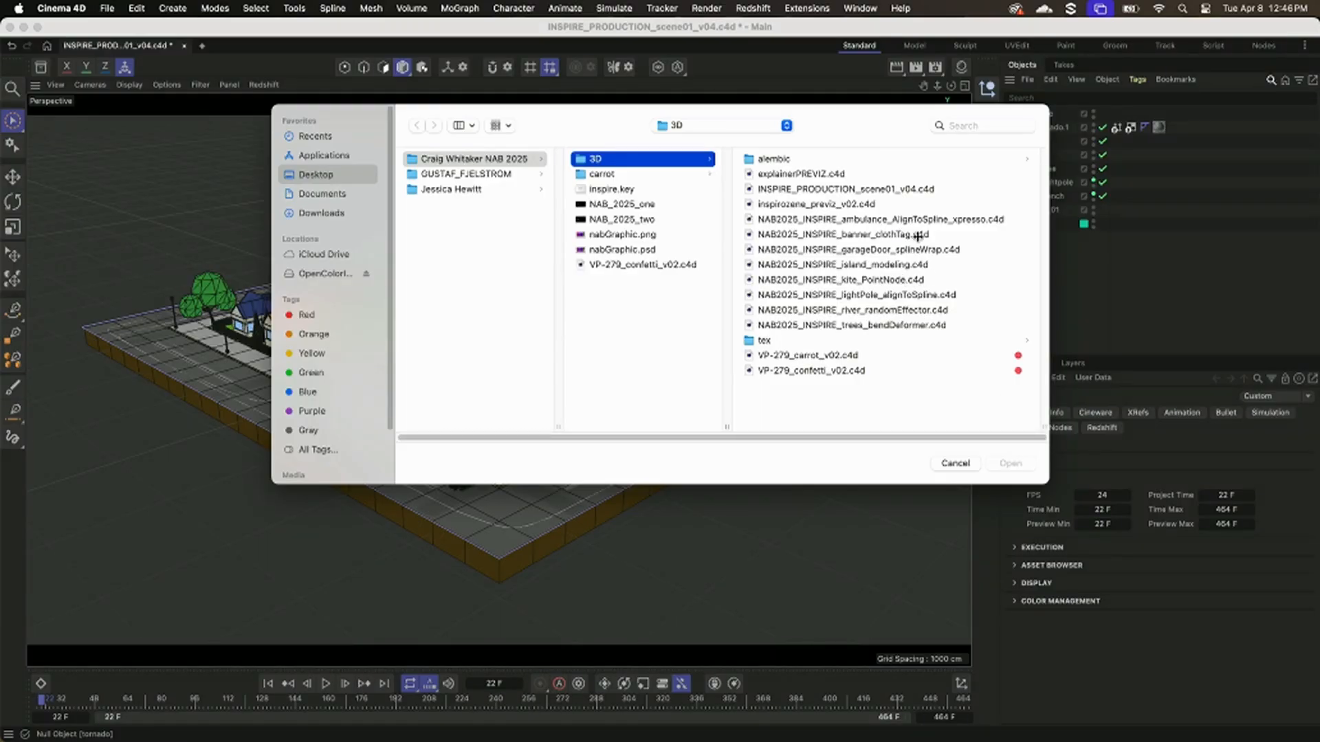
double_click(904, 264)
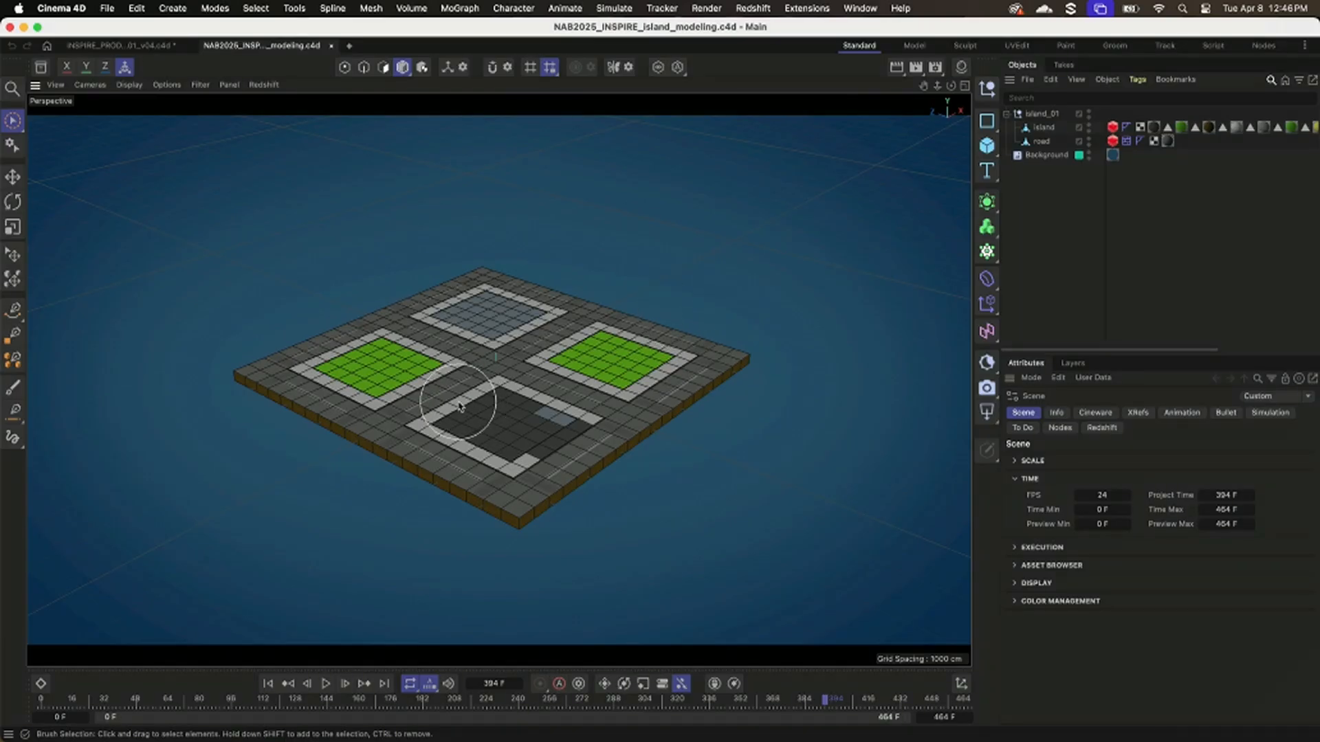
In a new project, add a cube sized 200 cm in X and 20 cm in Y.
key(super+n)
click(987, 145)
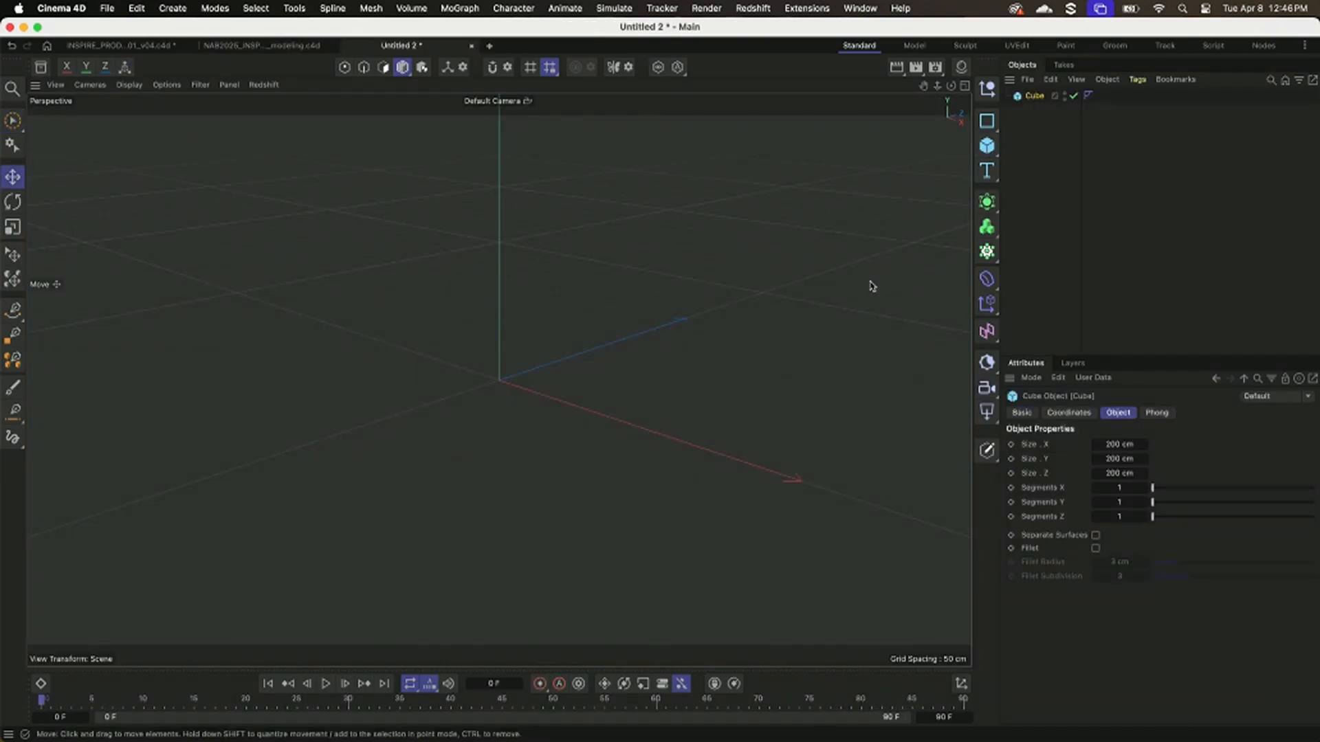
double_click(1119, 445)
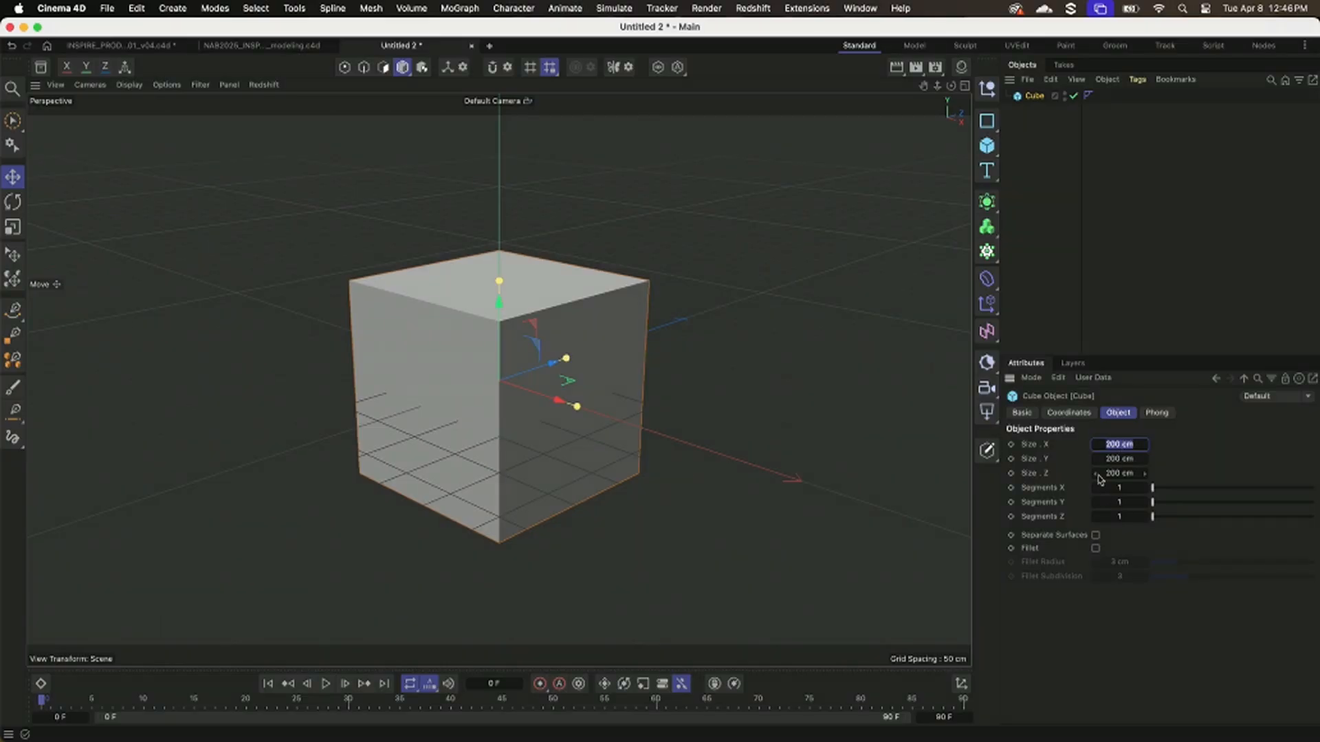
click(1119, 488)
mouse_move(1119, 442)
mouse_down()
mouse_move(1119, 454)
mouse_move(1120, 443)
mouse_up()
click(1127, 444)
text(200)
key(Tab)
text(20)
key(Return)
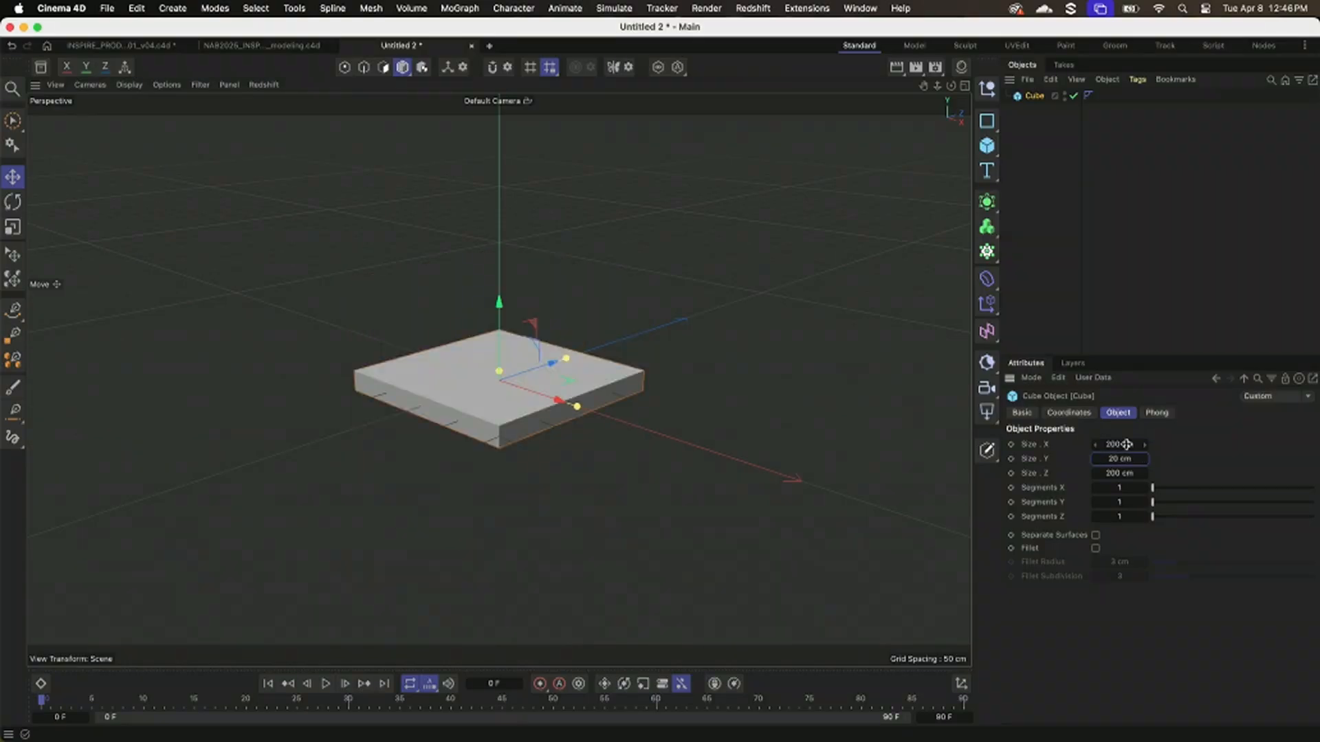
Subdivide the flat cube into 20 segments in X and 20 segments in Z.
scroll(571, 444, up, 5)
alt+drag(637, 423, 638, 431)
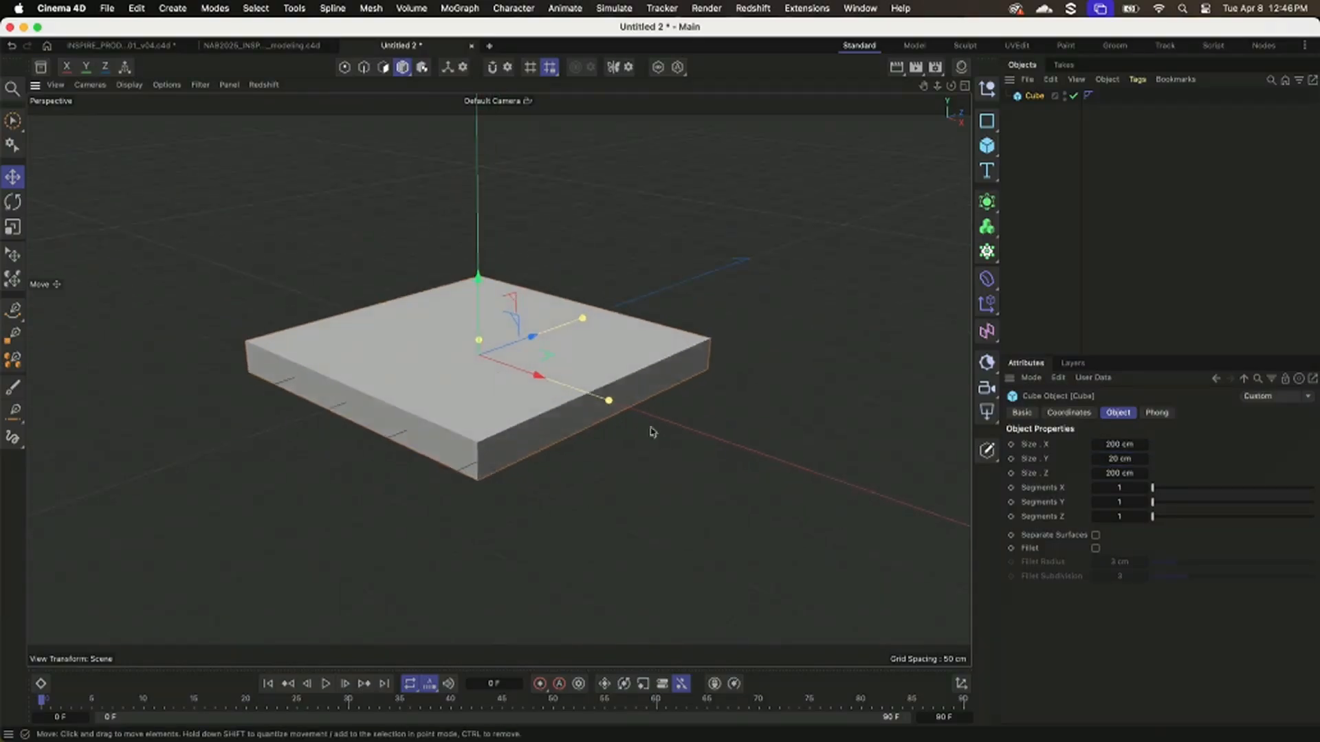
drag(1184, 488, 1194, 488)
click(1141, 488)
text(20)
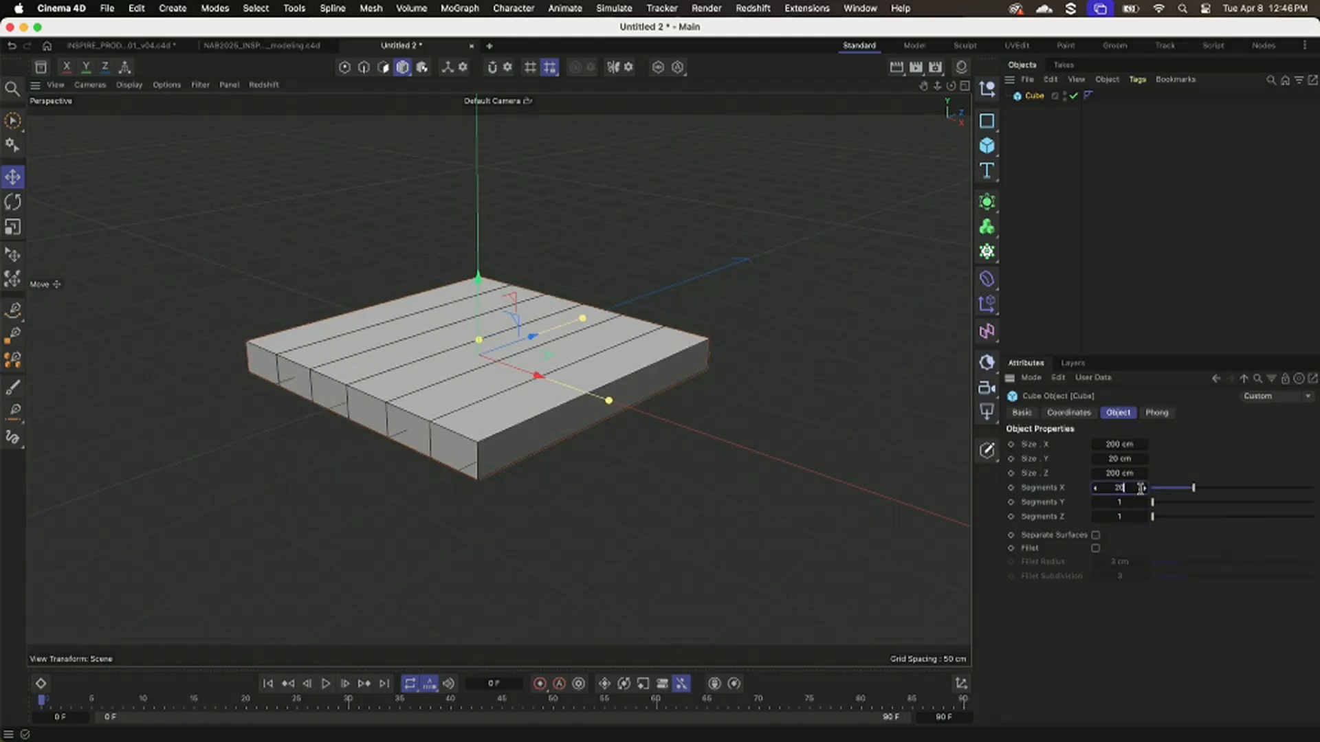
key(Tab)
key(Tab)
text(20)
key(Return)
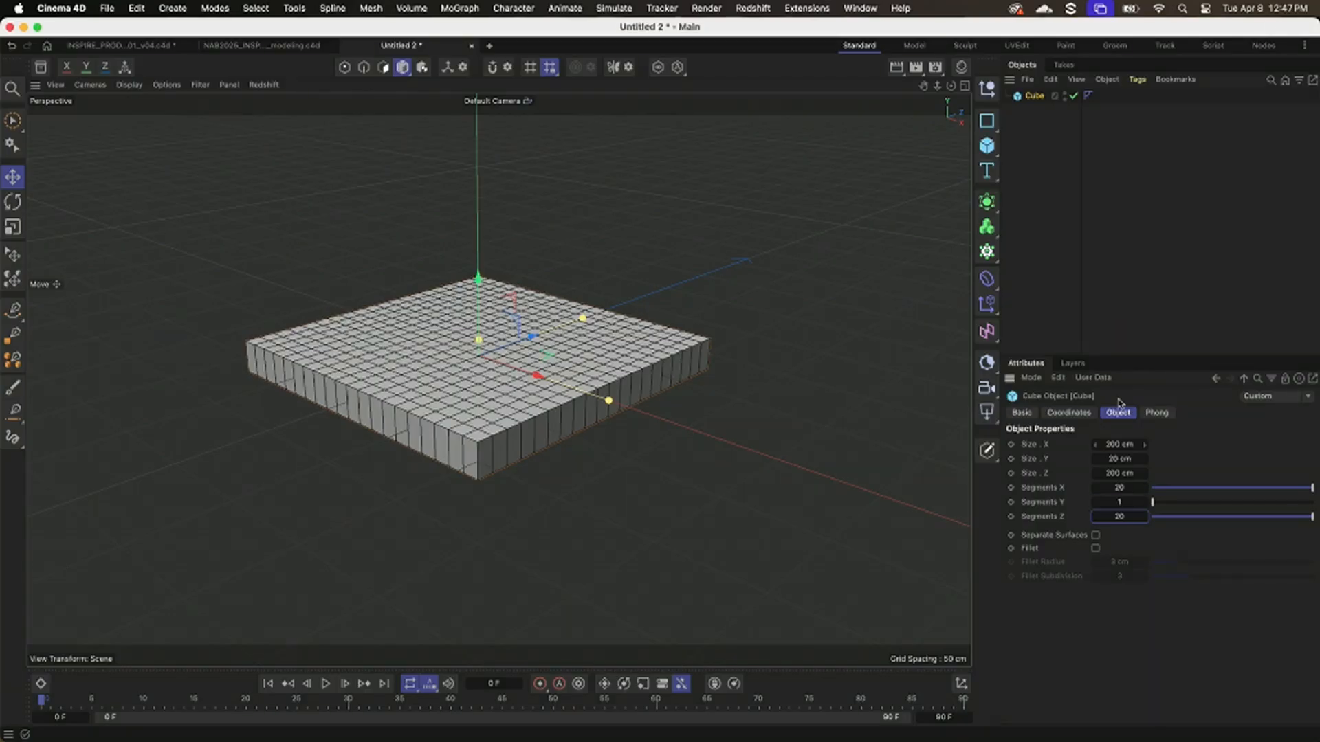
scroll(672, 415, up, 5)
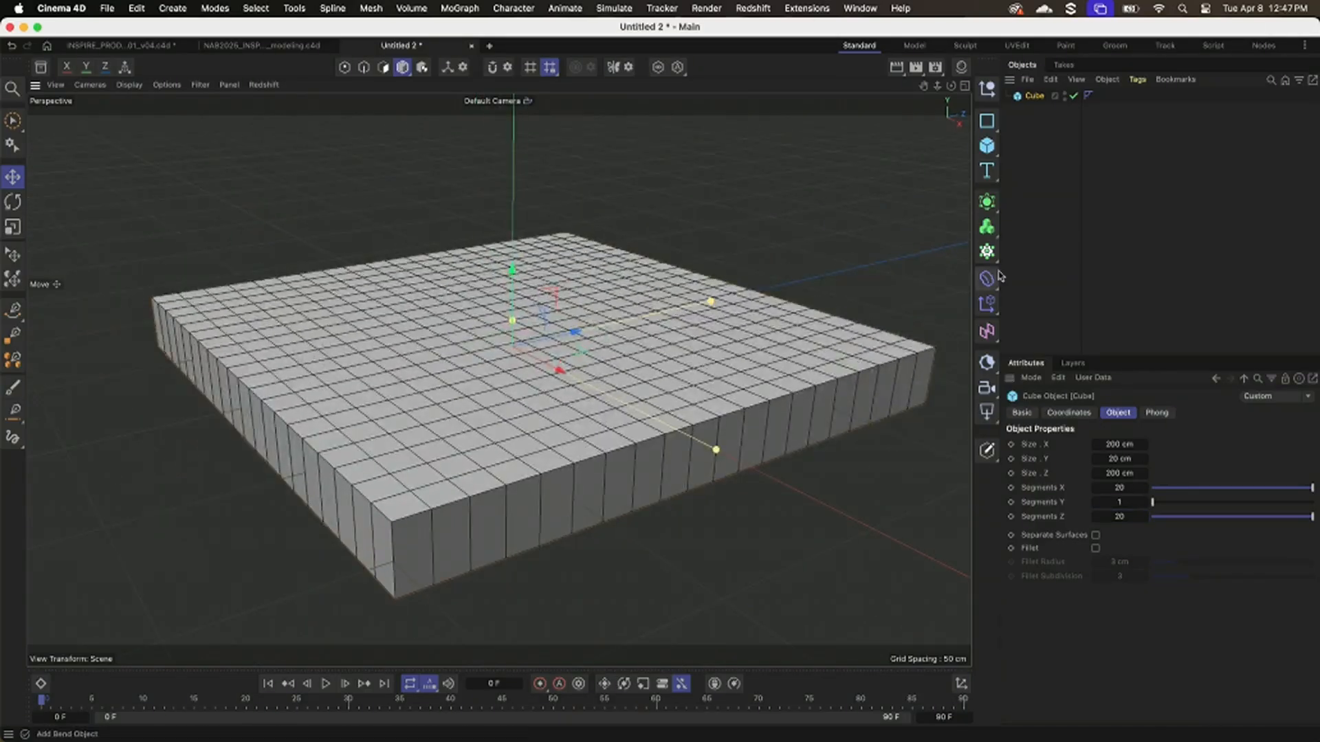
alt+drag(564, 361, 567, 375)
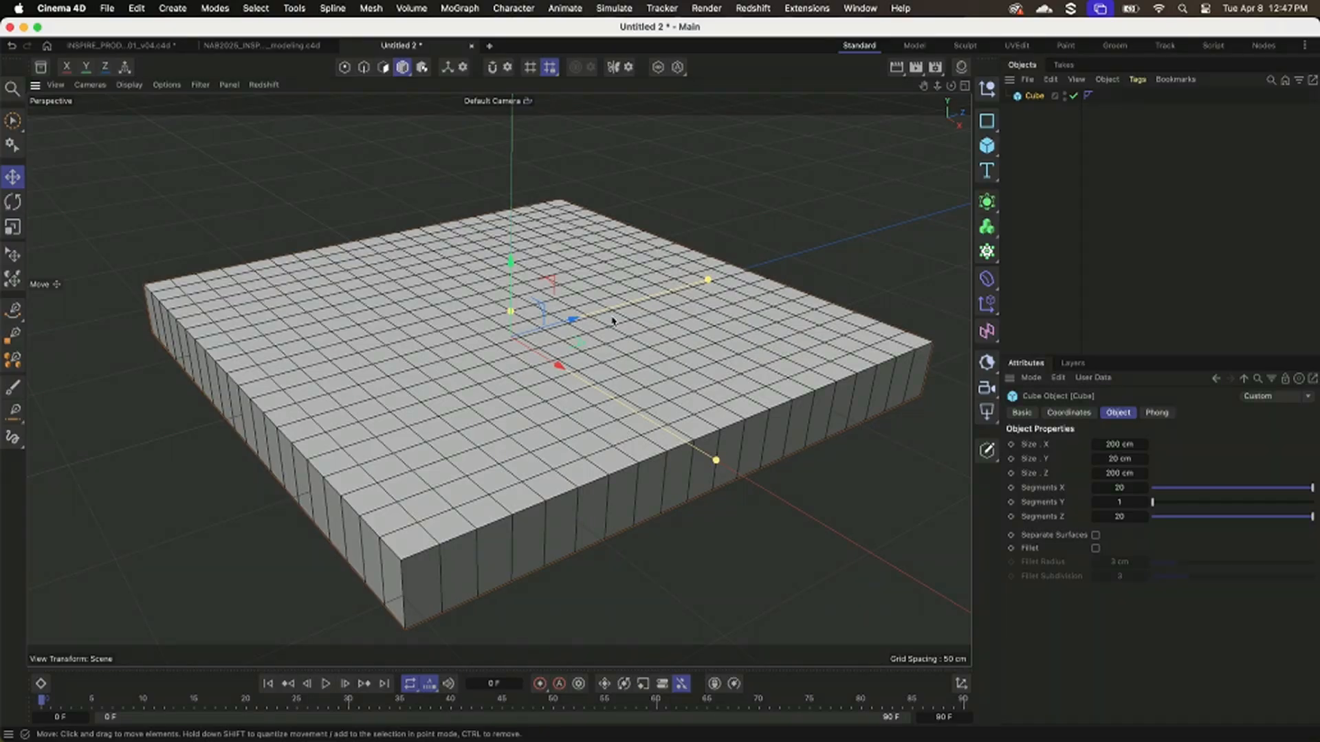
drag(626, 316, 654, 305)
key(super+z)
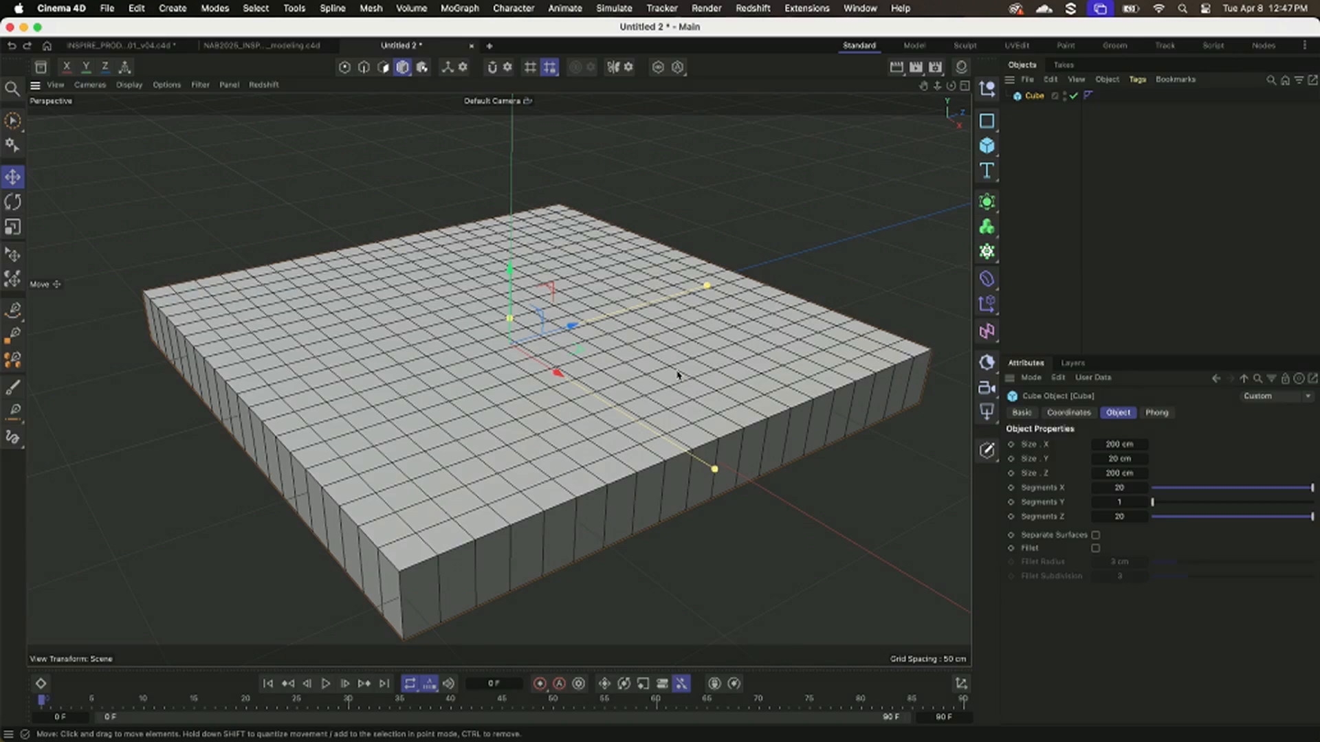
key(c)
key(super+z)
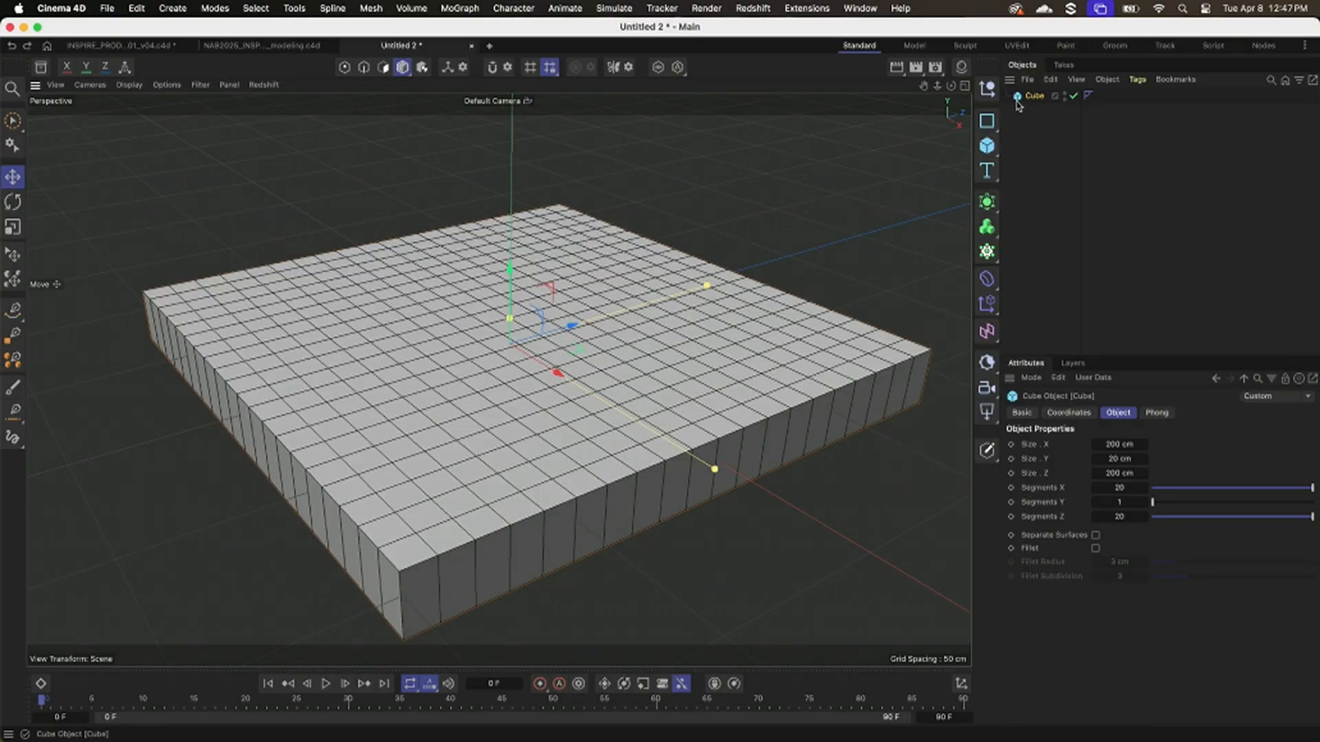
Convert the cube to an editable polygon object and switch to point mode.
key(c)
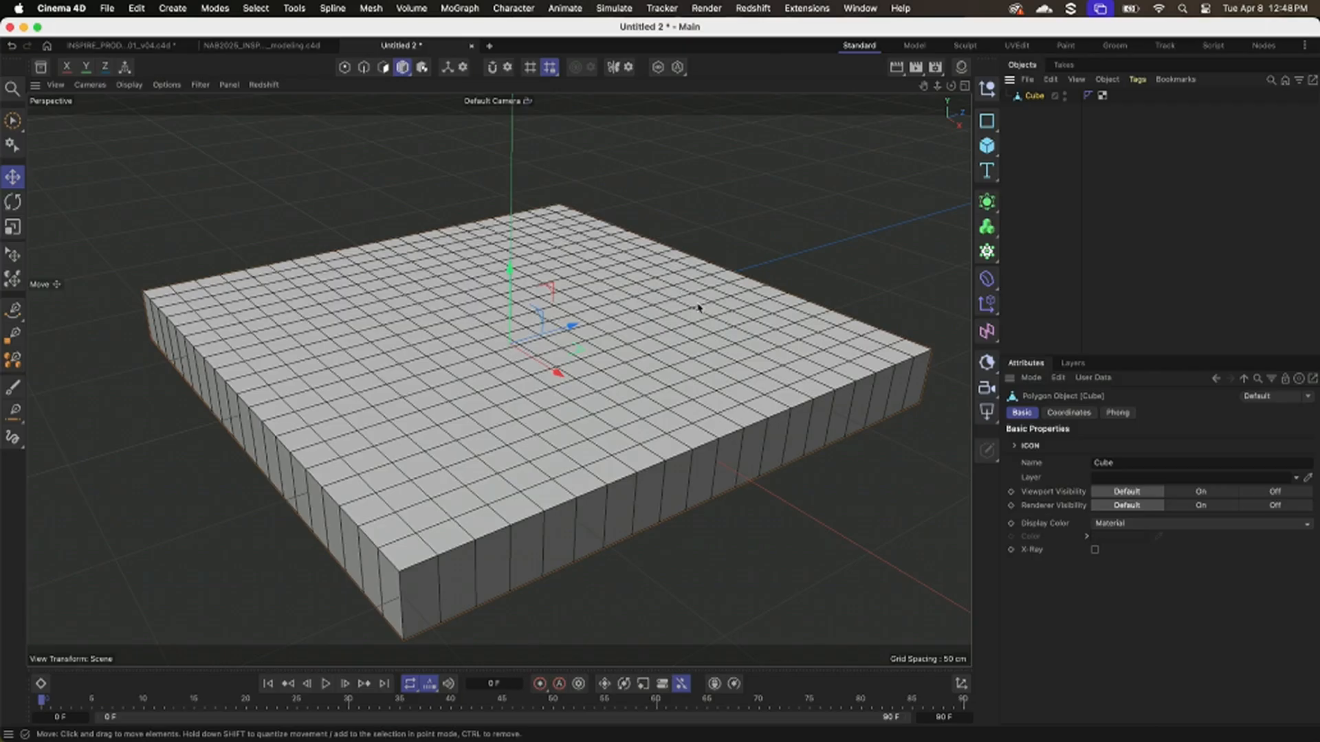
click(346, 68)
click(383, 68)
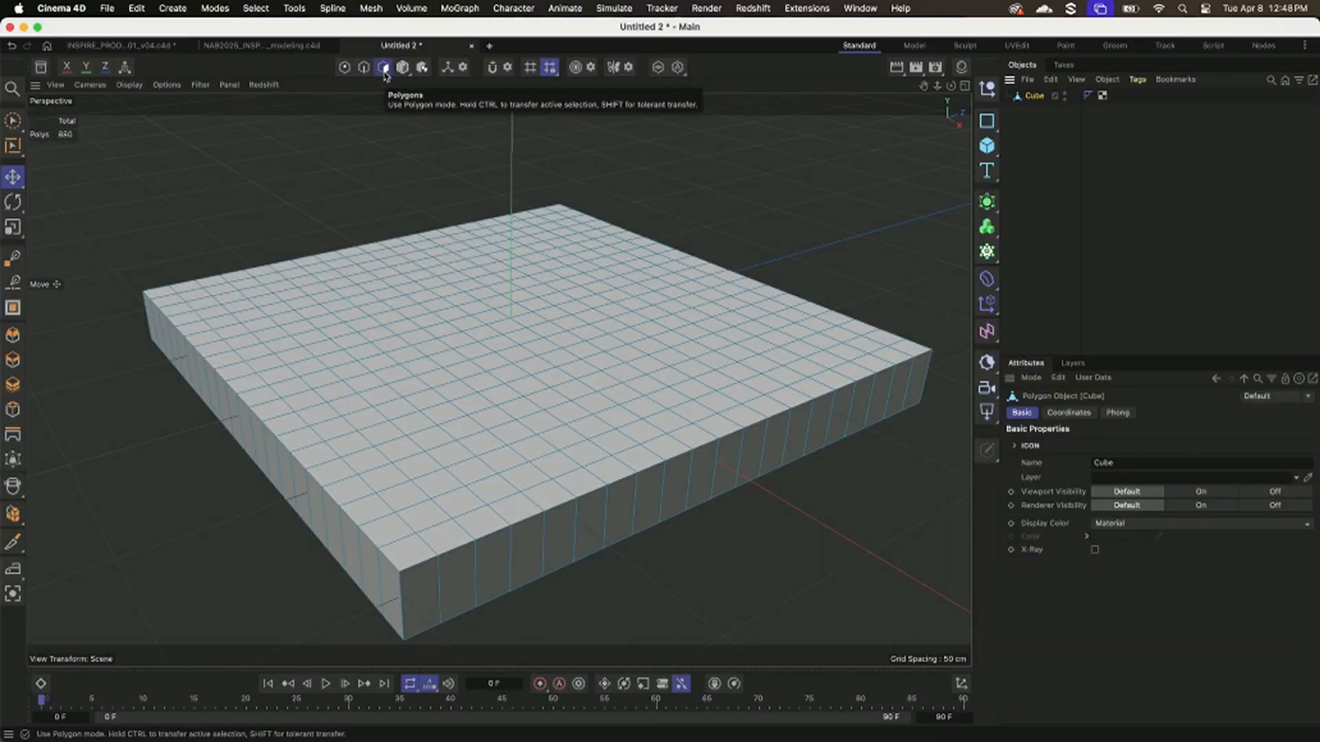
click(345, 68)
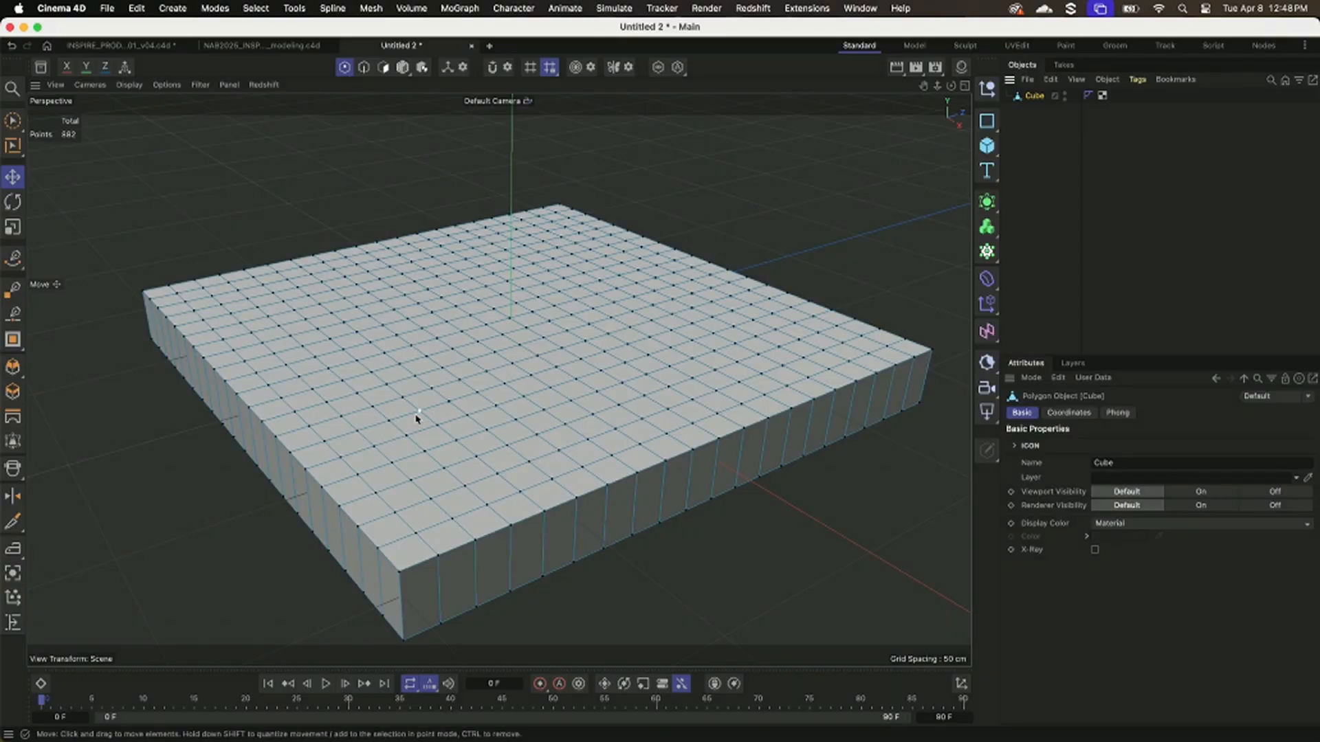
scroll(428, 420, up, 5)
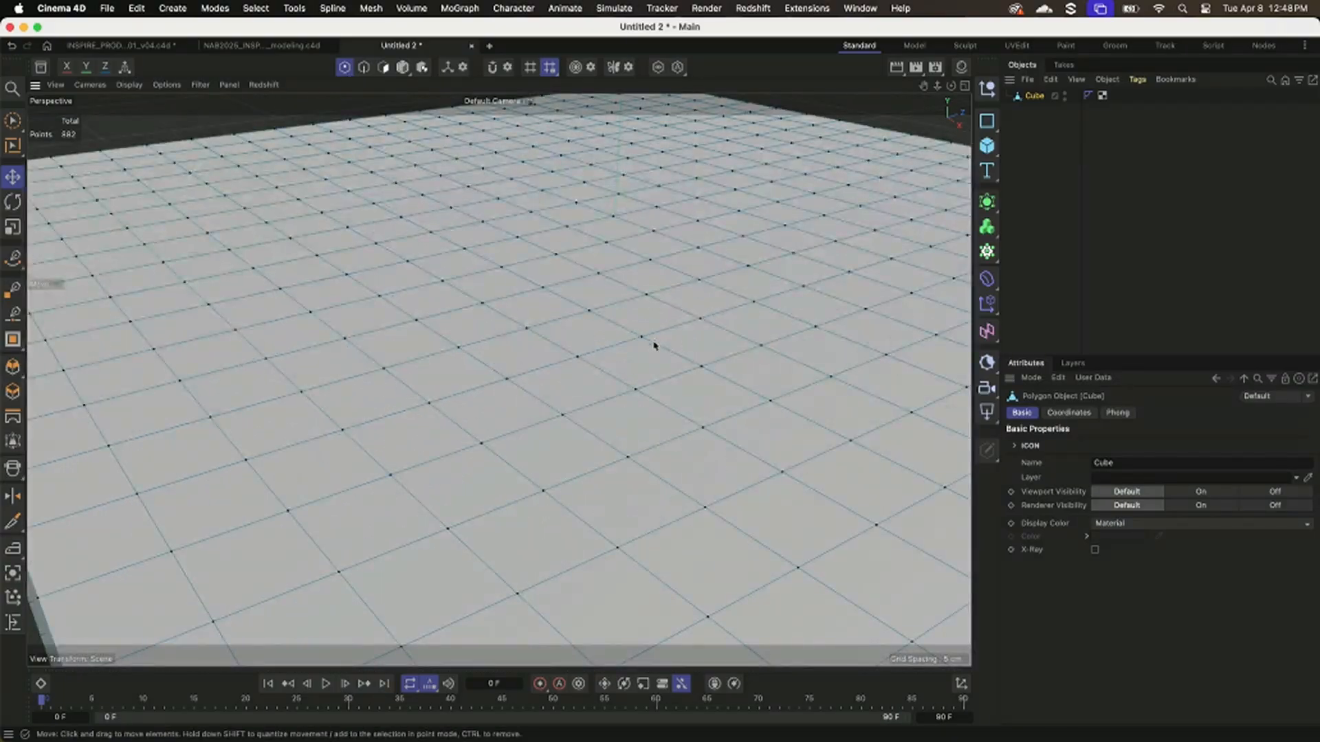
Brush-select a single point on the slab's top surface and try moving it.
key(9)
click(583, 352)
mouse_move(585, 298)
mouse_down()
mouse_move(591, 182)
mouse_move(586, 288)
mouse_move(565, 353)
mouse_move(556, 286)
mouse_up()
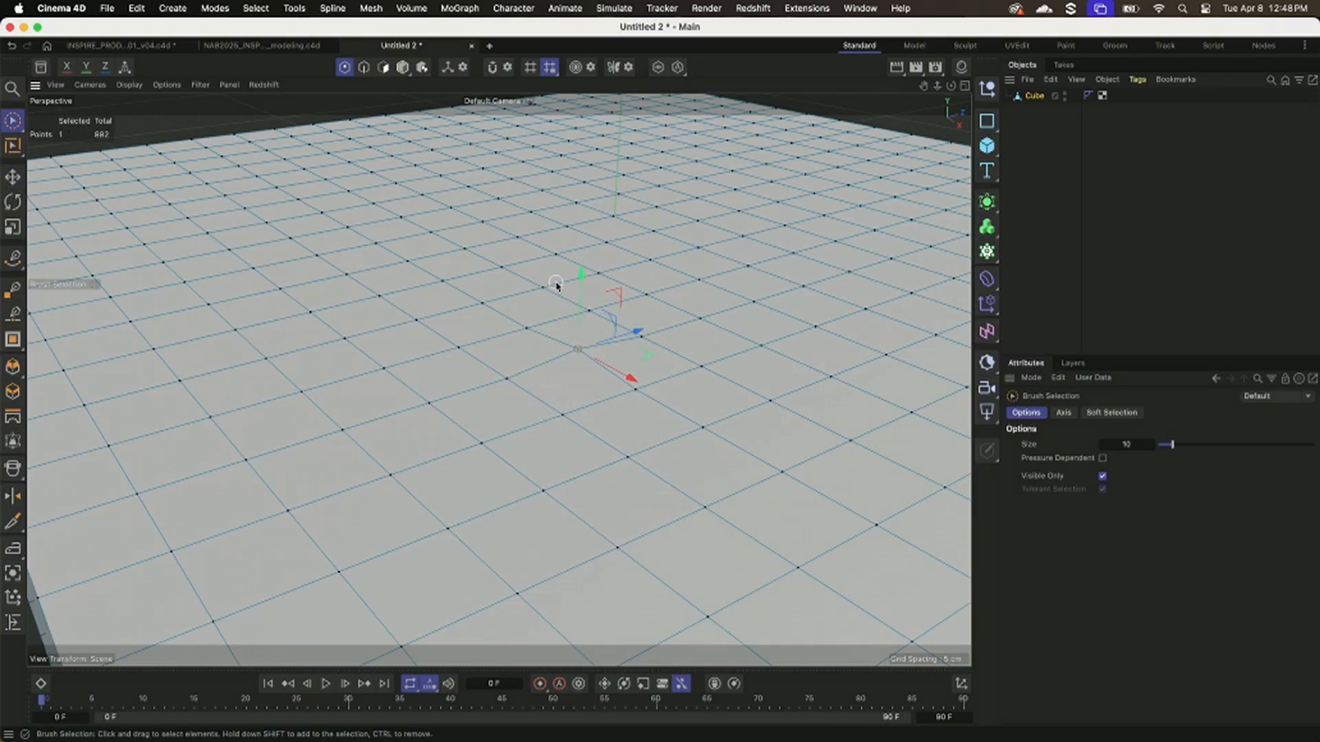
scroll(510, 324, down, 4)
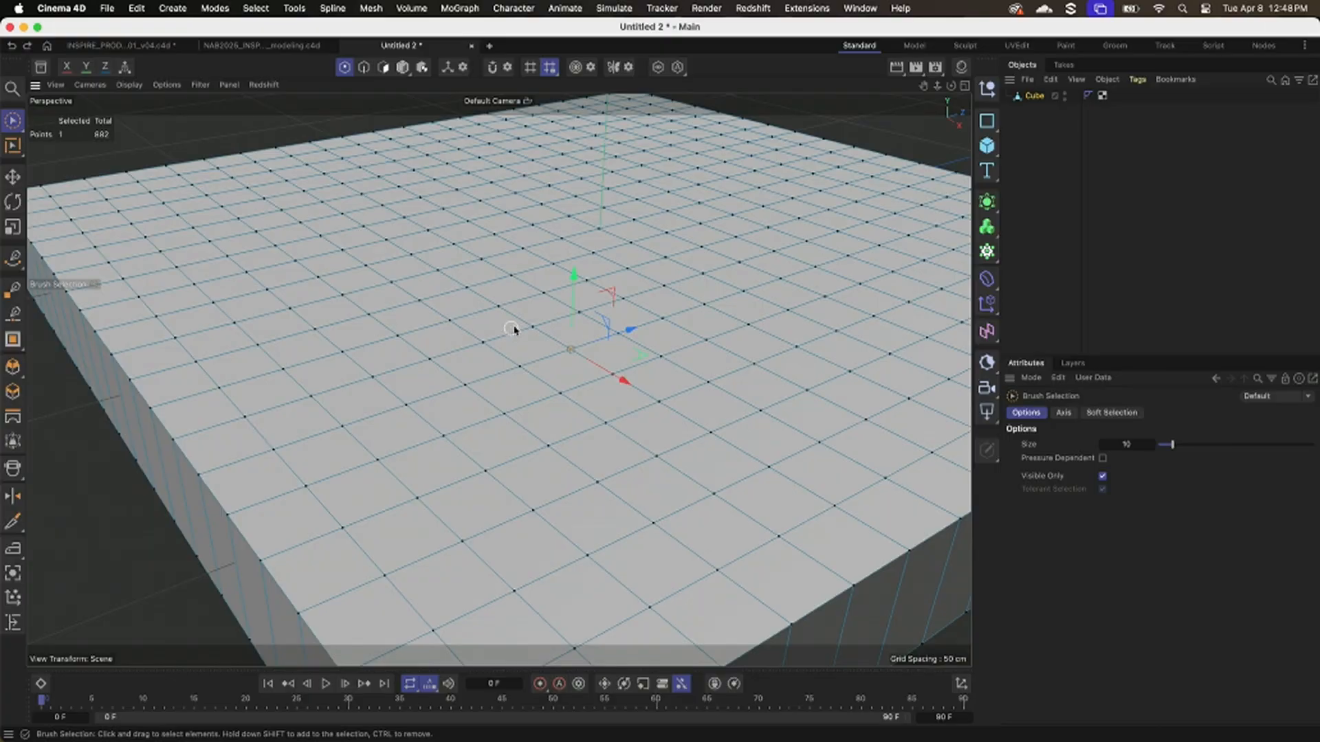
Select one edge of the top surface in edge mode, raise it above the surface, and undo the move.
click(367, 68)
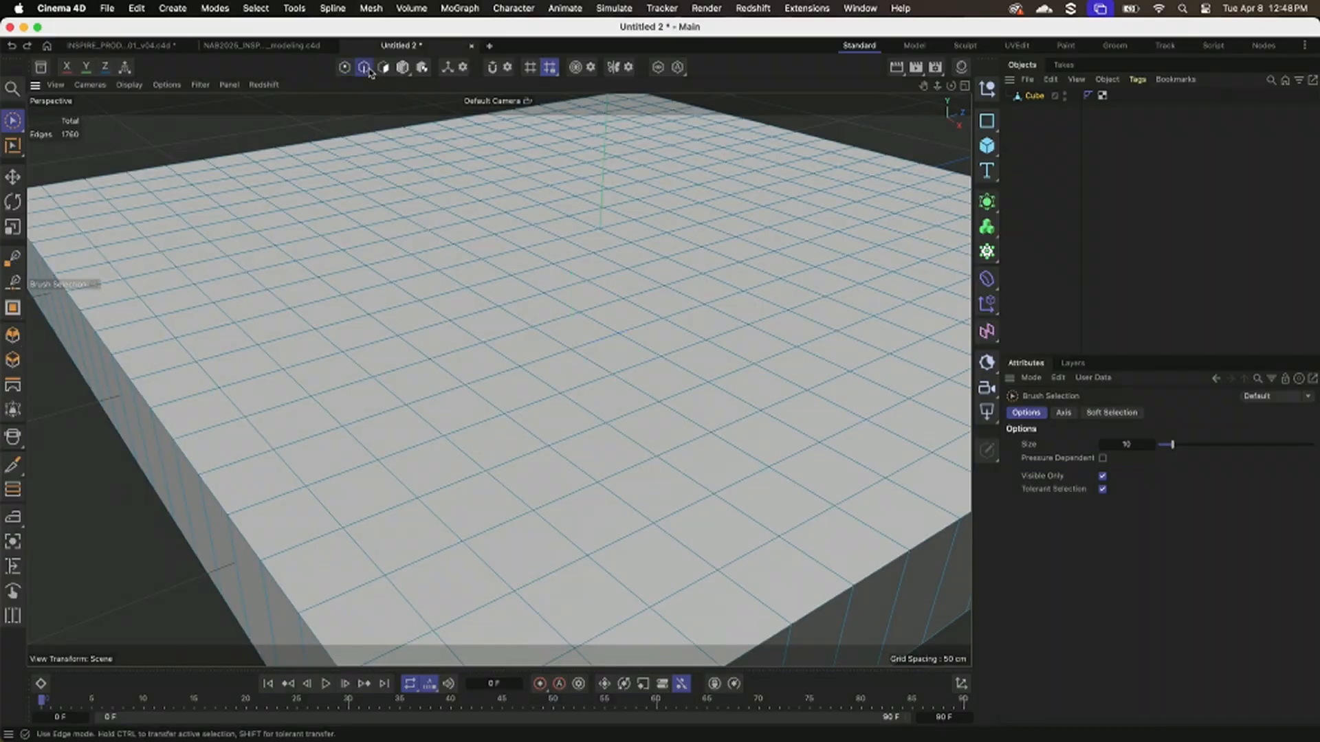
click(454, 352)
scroll(515, 389, up, 5)
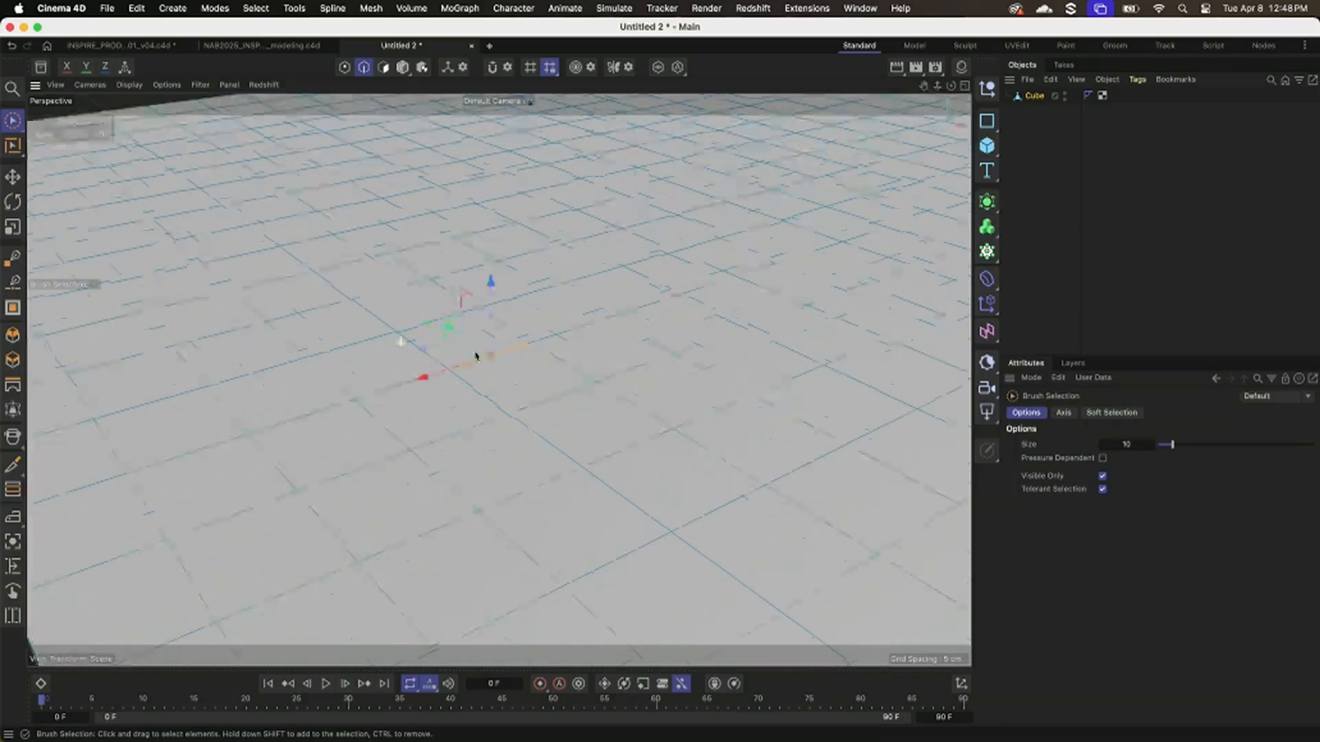
drag(541, 291, 540, 254)
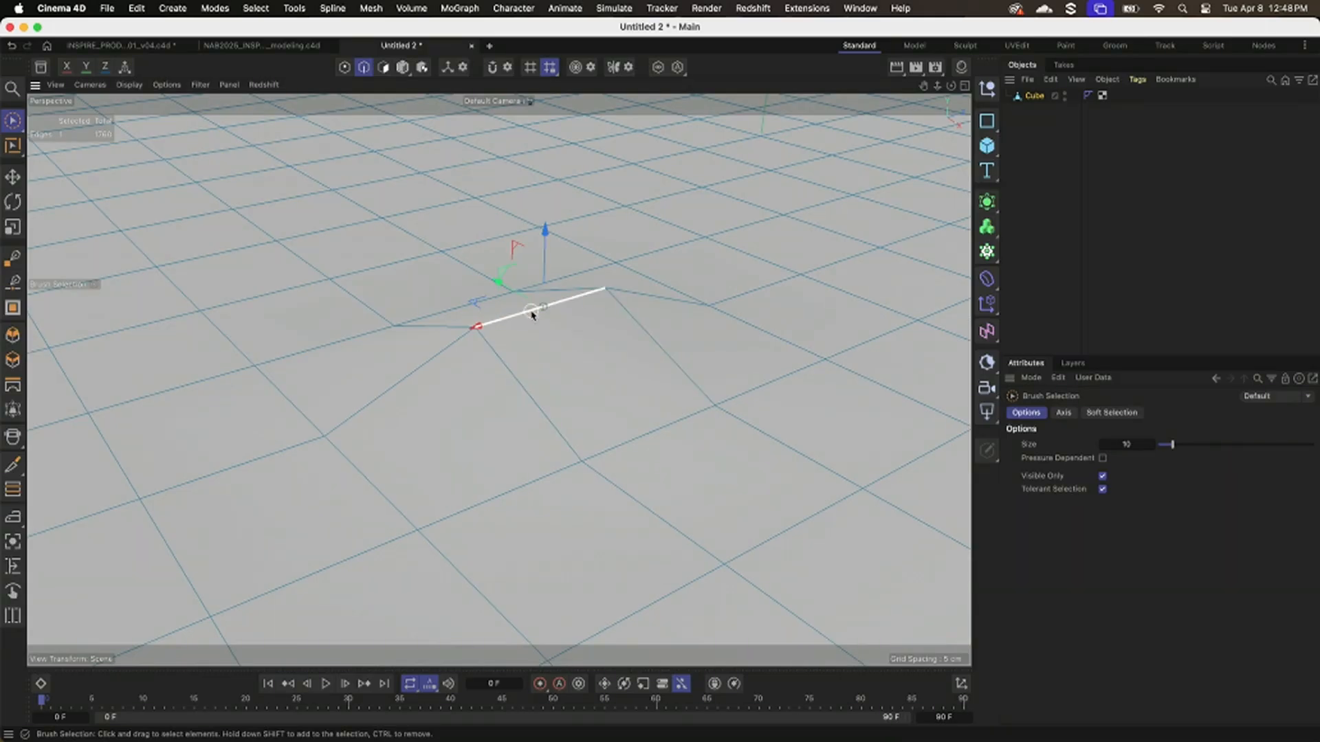
key(super+z)
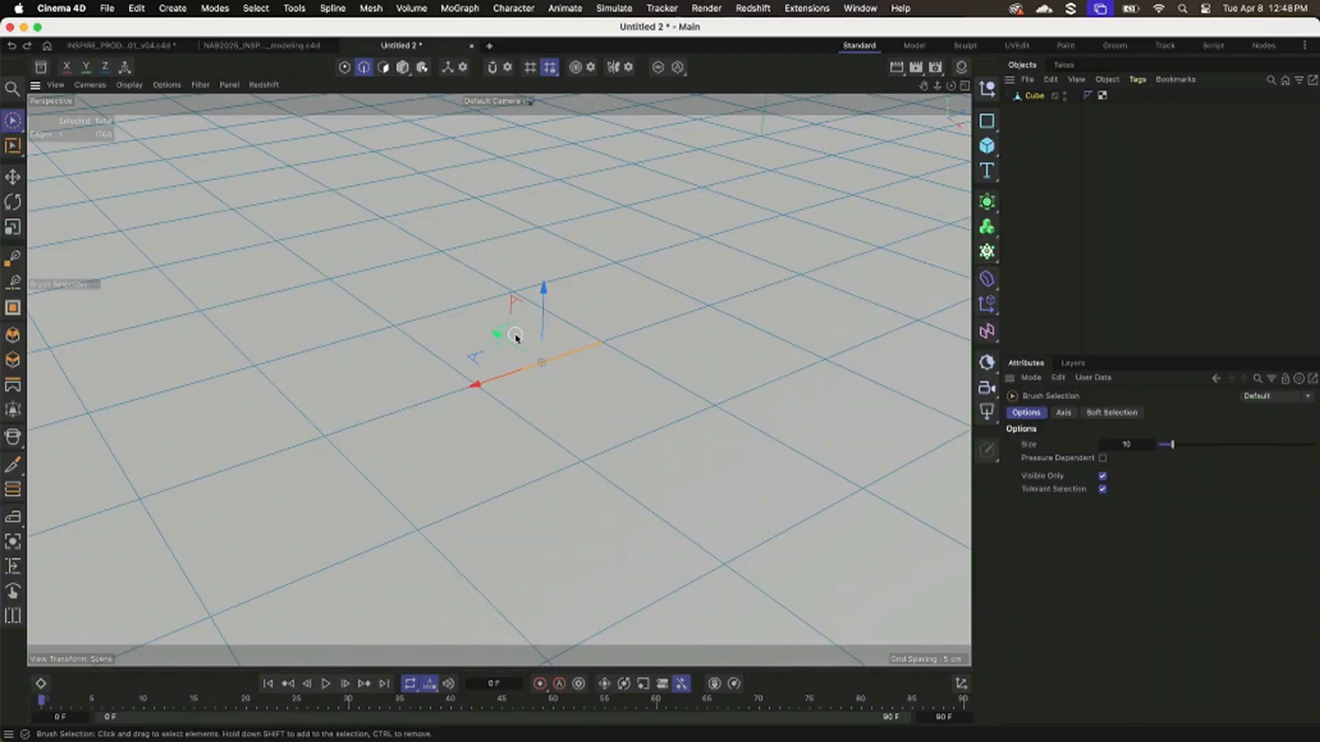
Toggle through the component modes and finish in polygon mode.
click(383, 68)
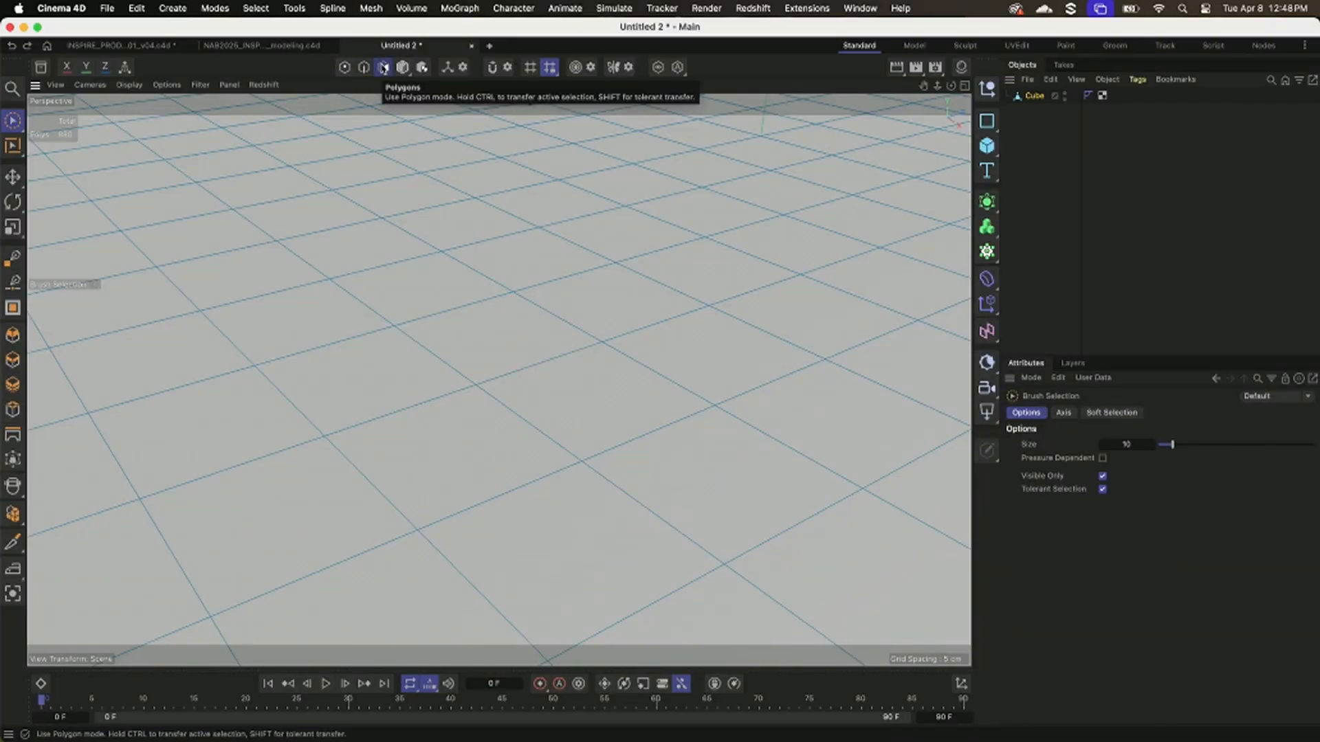
key(Return)
key(Return)
key(Return)
key(Return)
key(Return)
key(Return)
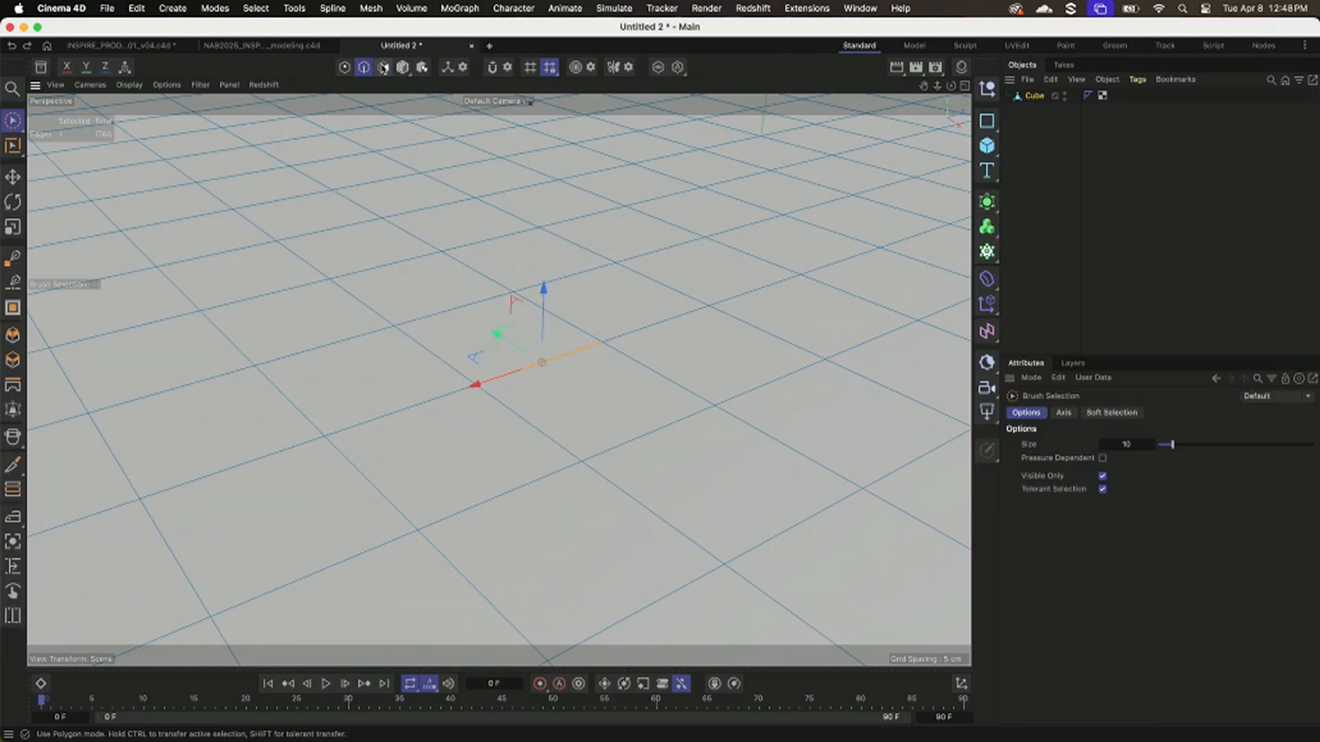
key(Return)
key(Return)
key(Return)
key(Return)
key(Return)
key(Return)
Select a single polygon on the slab's top surface and try moving it.
scroll(418, 325, down, 3)
click(483, 327)
alt+drag(483, 401, 482, 417)
alt+middle_drag(481, 349, 474, 378)
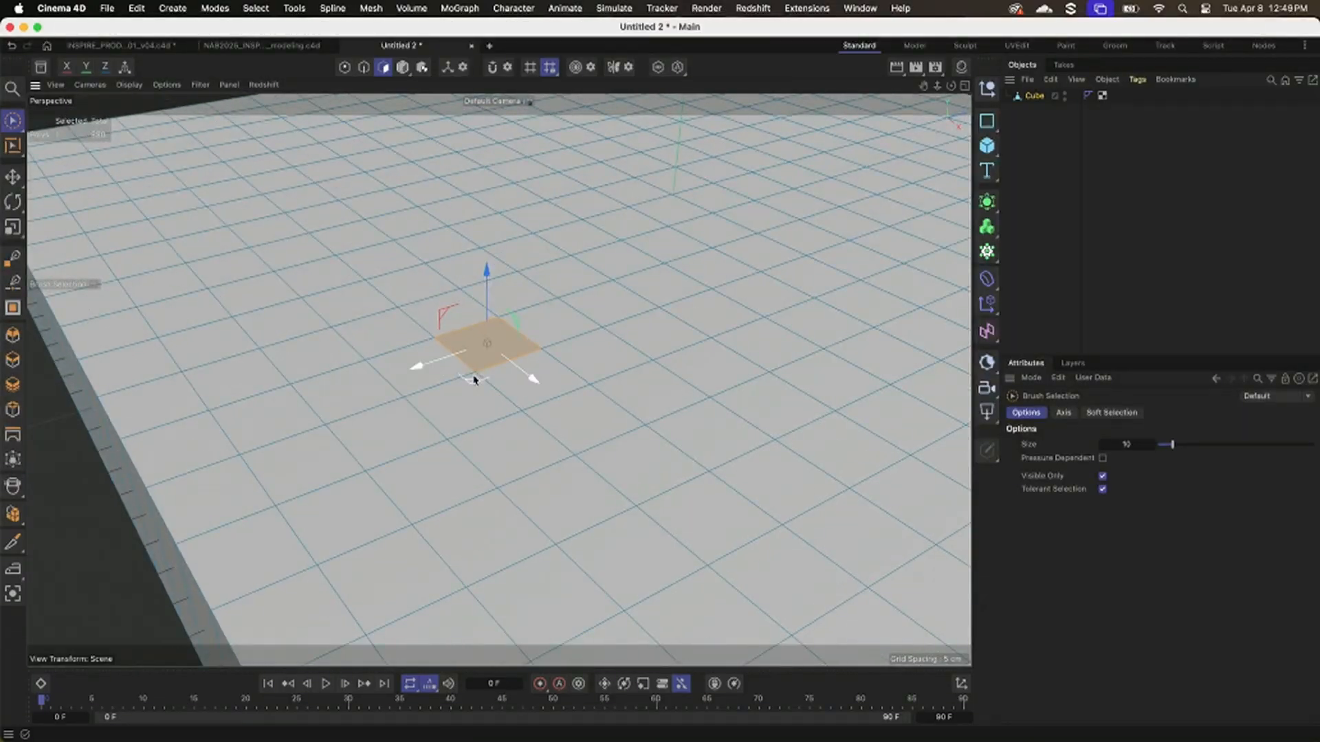
alt+drag(451, 397, 455, 373)
alt+middle_drag(497, 256, 486, 281)
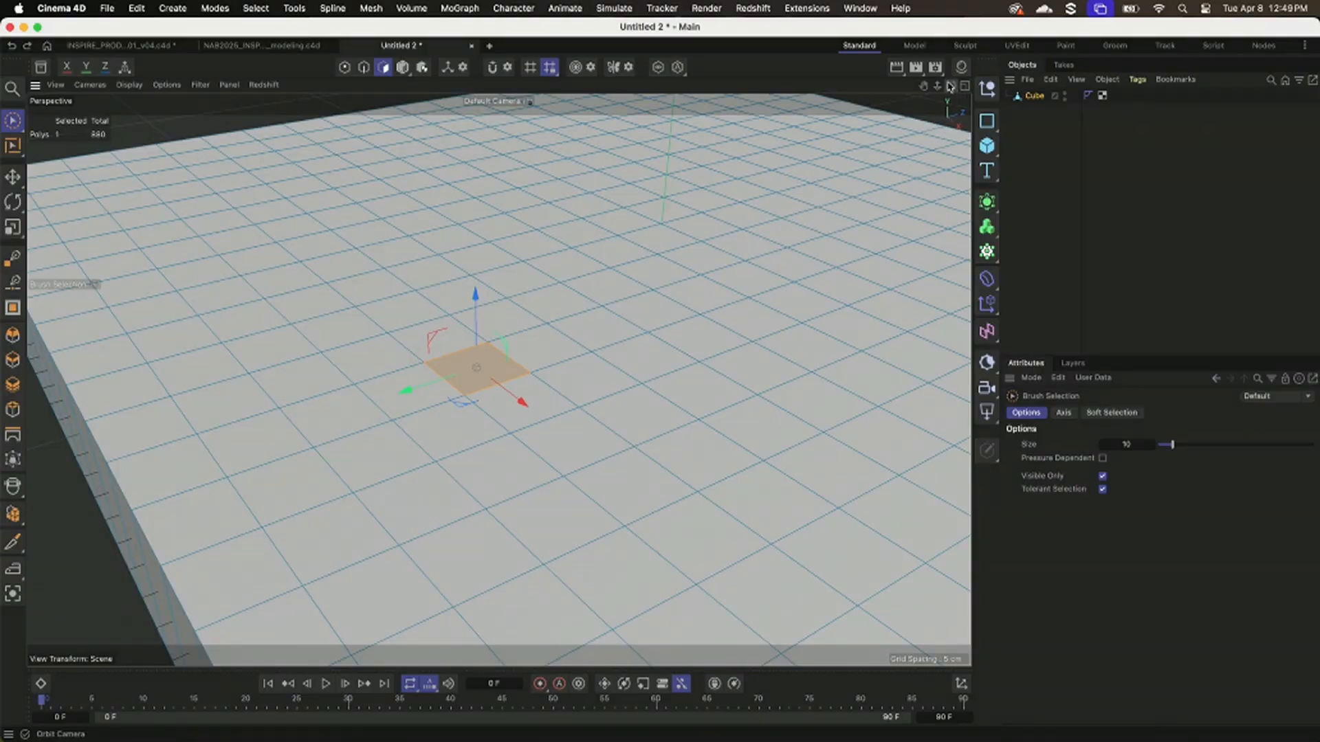
In a maximized top view, brush-select a block of polygons 8 wide by 7 deep in the slab's upper-left quarter.
click(965, 88)
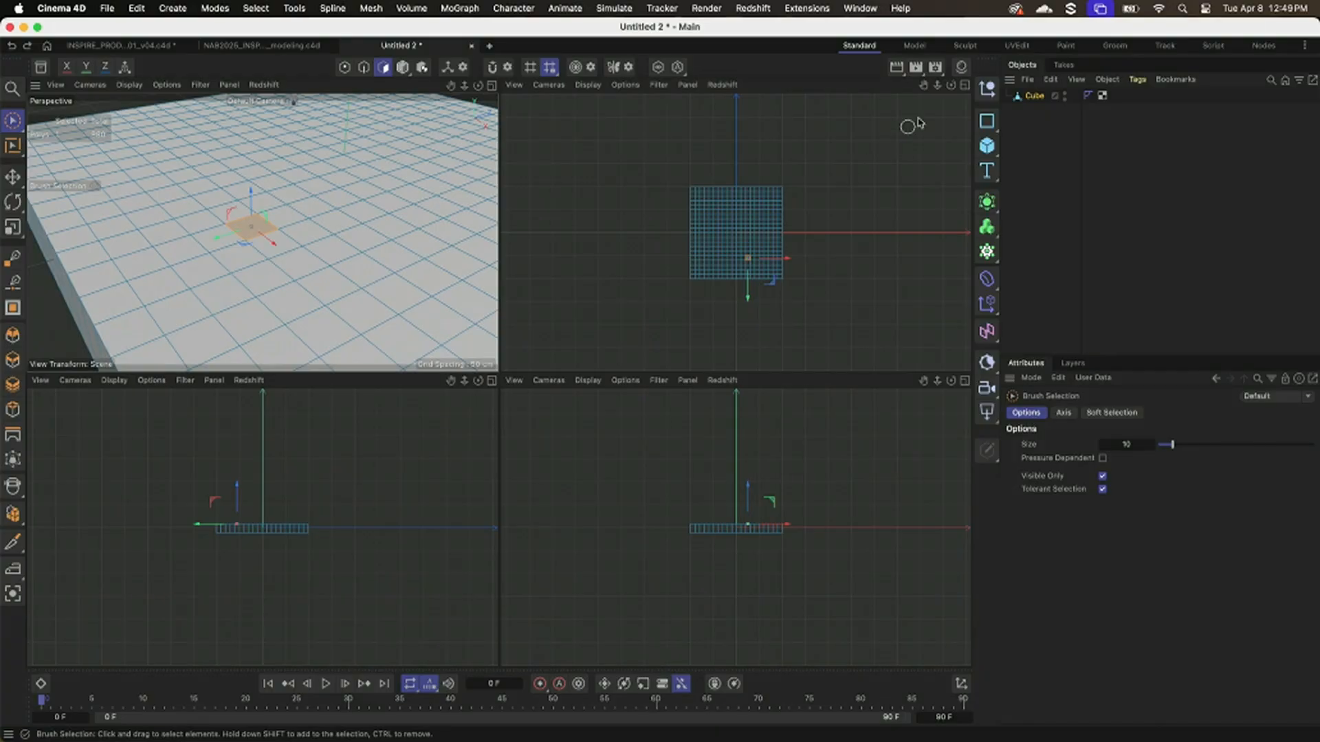
click(964, 85)
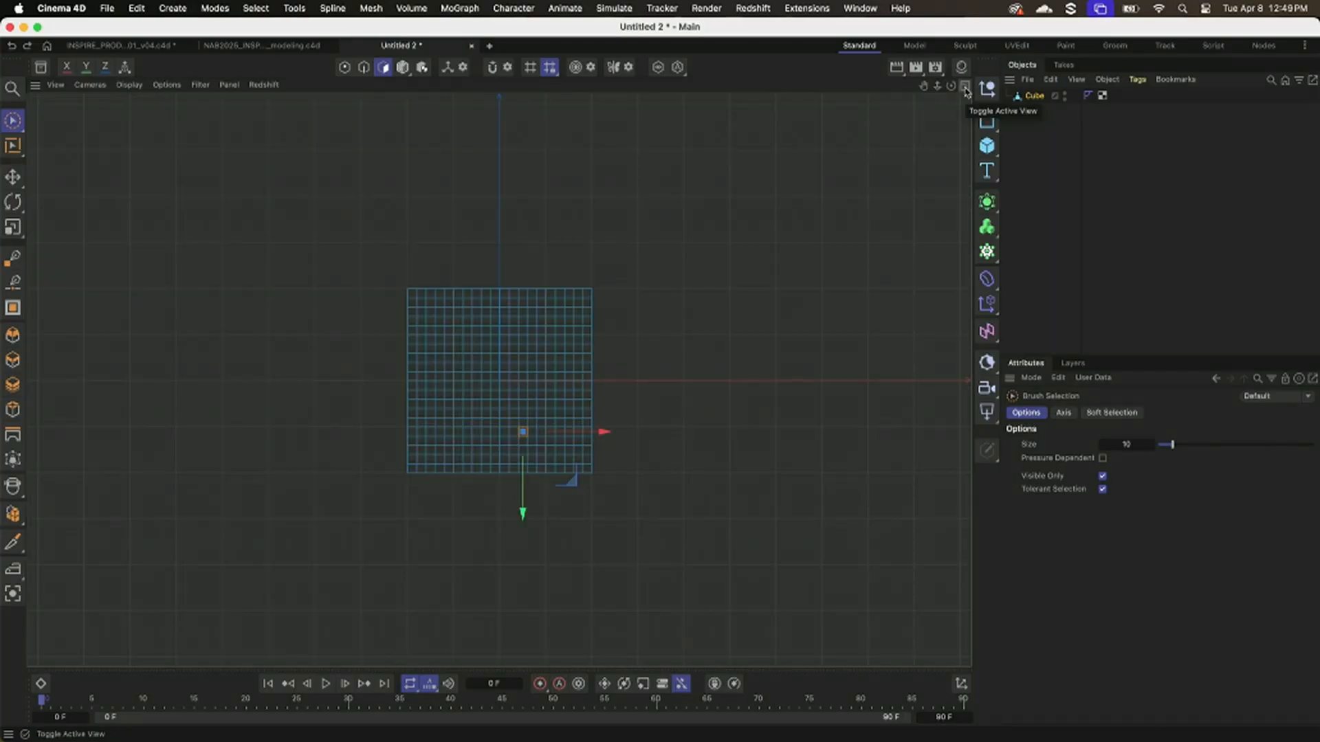
scroll(462, 342, up, 3)
scroll(465, 310, up, 2)
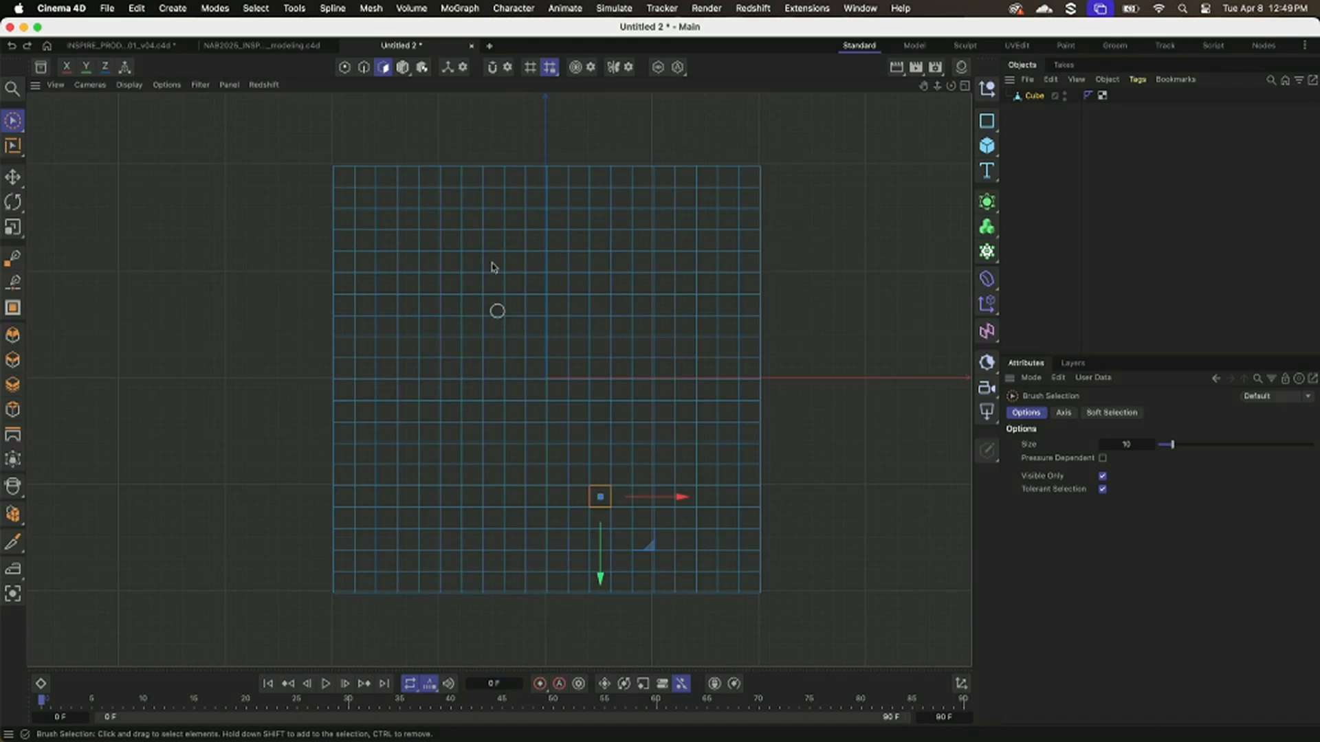
mouse_move(383, 201)
mouse_down()
mouse_move(450, 198)
mouse_move(524, 232)
mouse_move(519, 361)
mouse_move(409, 330)
mouse_move(388, 242)
mouse_move(424, 357)
mouse_move(442, 244)
mouse_move(436, 283)
mouse_move(485, 241)
mouse_move(491, 325)
mouse_up()
mouse_move(520, 369)
ctrl+mouse_down()
mouse_move(455, 365)
mouse_move(524, 354)
ctrl+mouse_up()
click(526, 208)
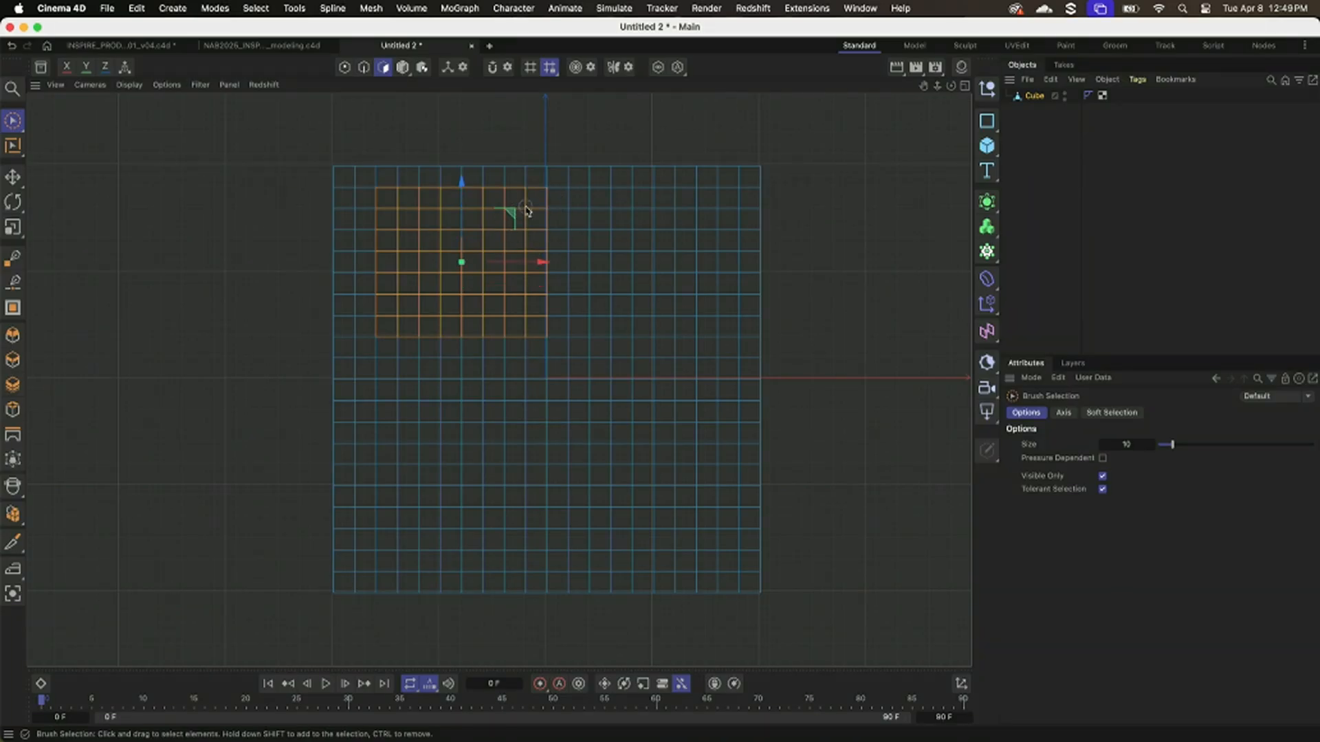
Add rectangular polygon blocks in the slab's other three quarters to the selection, leaving road strips between the blocks.
mouse_move(603, 200)
mouse_down()
mouse_move(653, 197)
mouse_move(722, 245)
mouse_move(722, 335)
mouse_move(611, 250)
mouse_move(602, 277)
mouse_move(687, 247)
mouse_move(693, 296)
mouse_move(628, 256)
mouse_move(616, 295)
mouse_move(646, 333)
mouse_move(735, 356)
mouse_up()
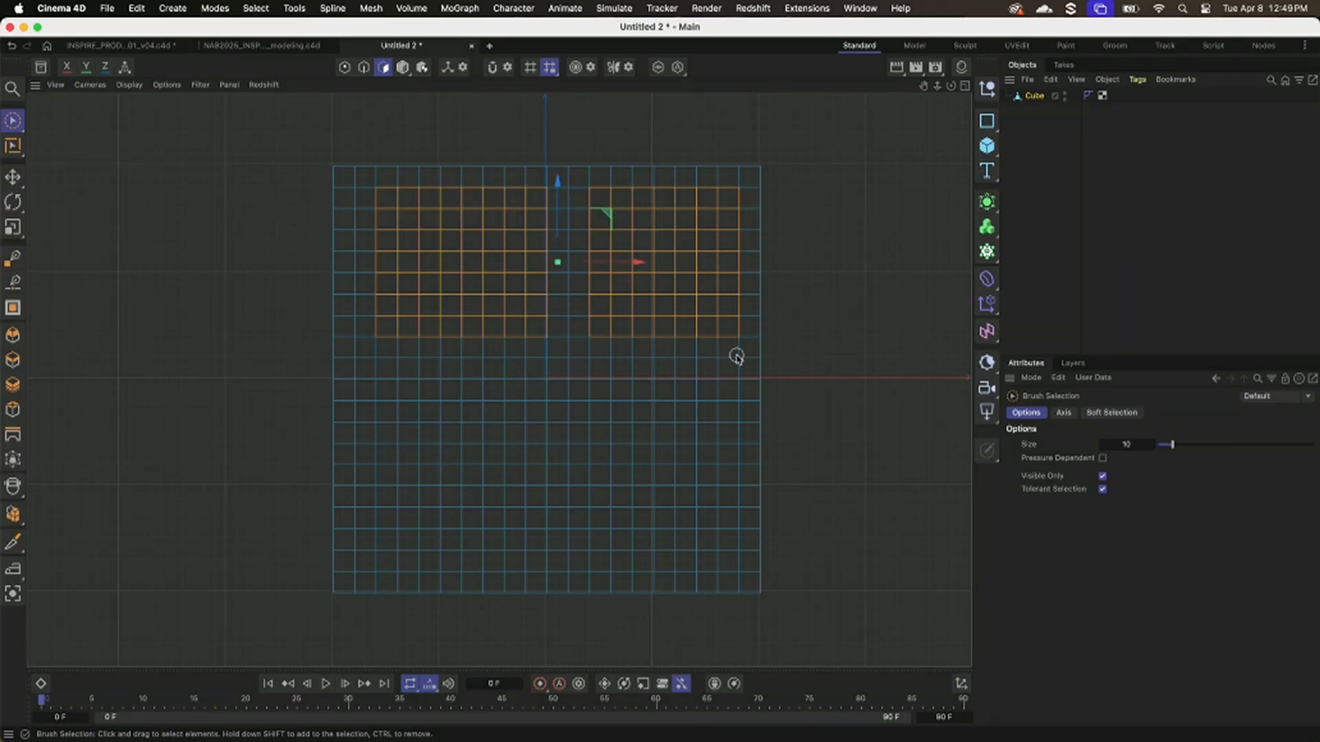
mouse_move(380, 436)
shift+mouse_down()
mouse_move(500, 443)
mouse_move(379, 529)
mouse_move(435, 564)
mouse_move(481, 501)
mouse_move(415, 554)
mouse_move(501, 564)
mouse_move(509, 550)
shift+mouse_up()
mouse_move(595, 436)
shift+mouse_down()
mouse_move(708, 437)
mouse_move(725, 491)
mouse_move(718, 553)
mouse_move(599, 554)
mouse_move(662, 485)
mouse_move(658, 514)
mouse_move(698, 470)
mouse_move(568, 515)
shift+mouse_up()
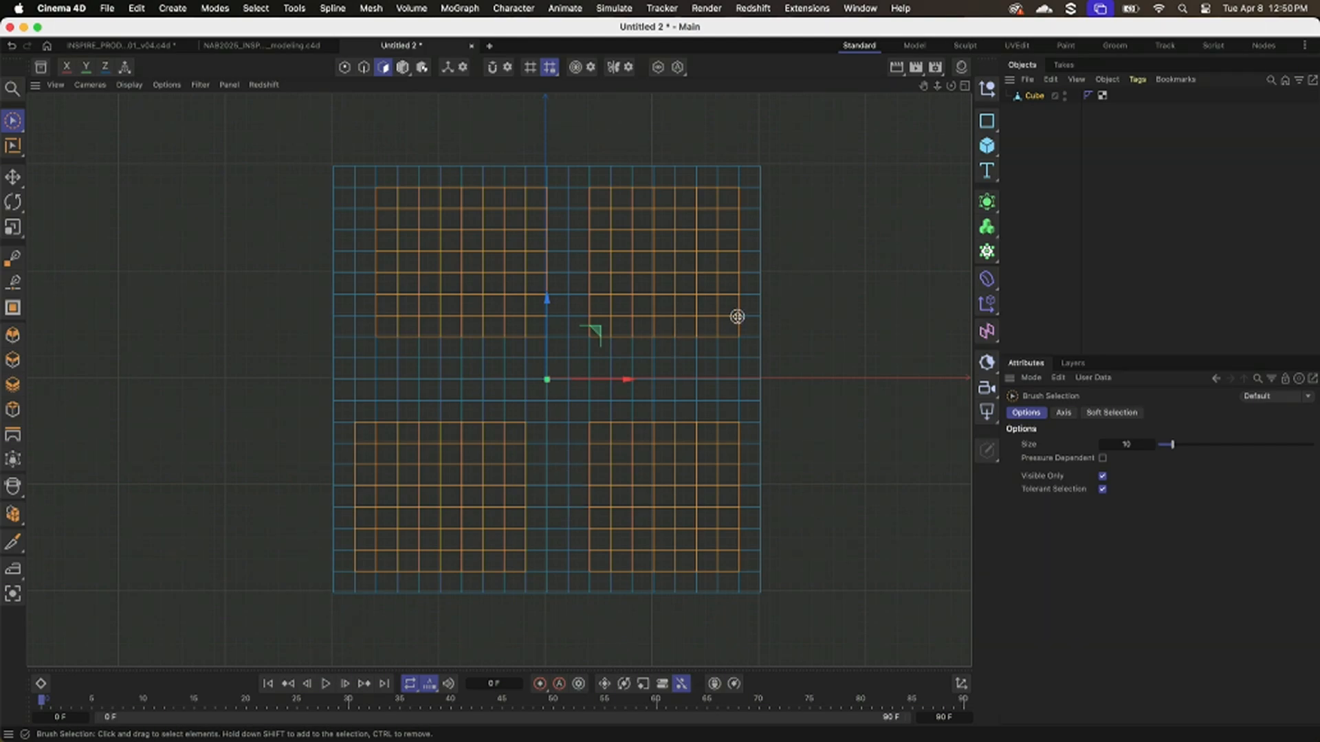
In a maximized perspective view, add the missed polygons inside the city blocks to the selection.
middle_click(737, 318)
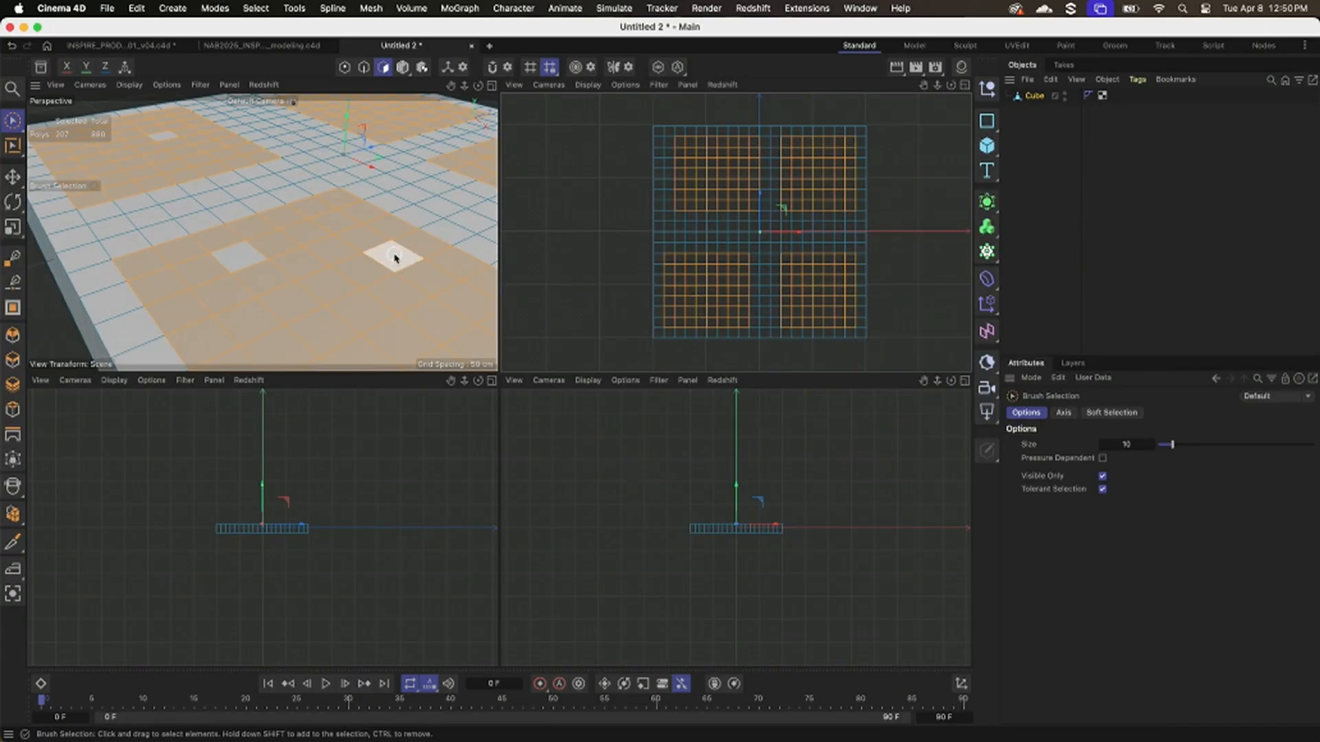
middle_click(393, 255)
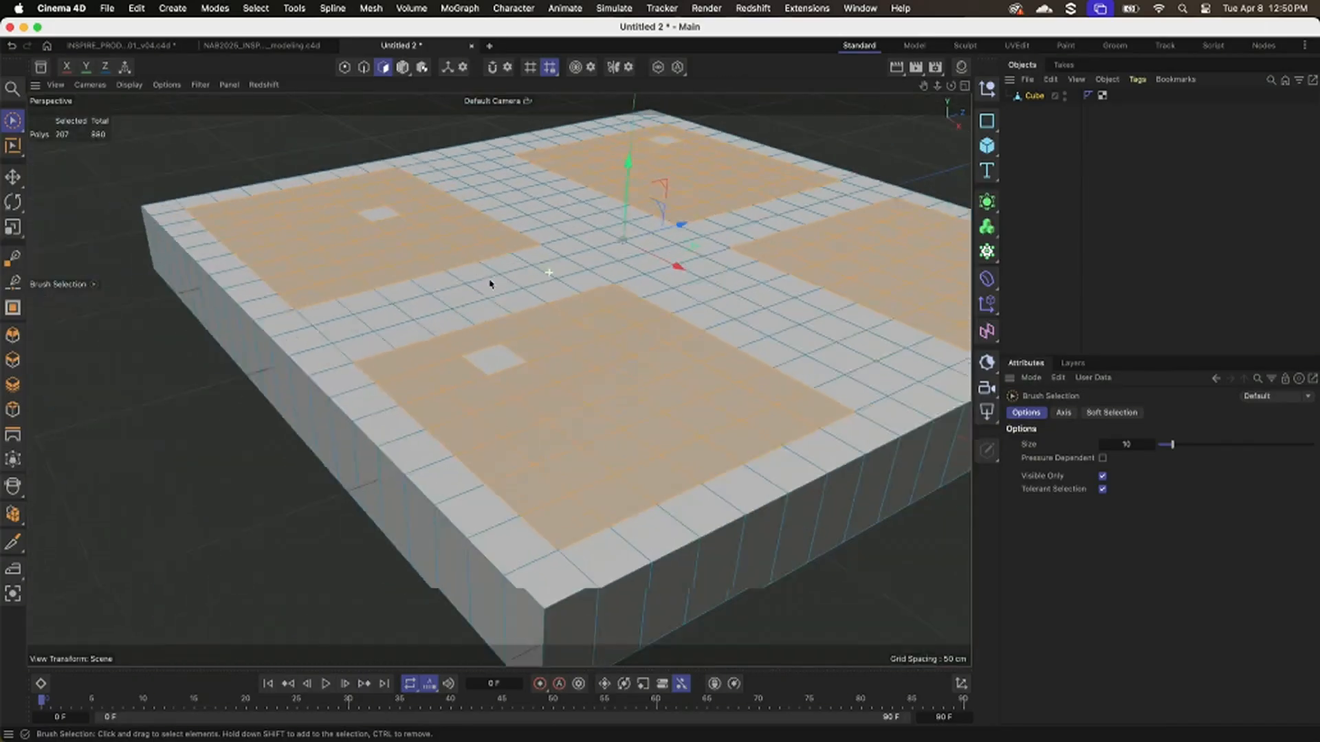
alt+right_drag(490, 281, 457, 292)
alt+drag(551, 365, 545, 389)
shift+click(521, 336)
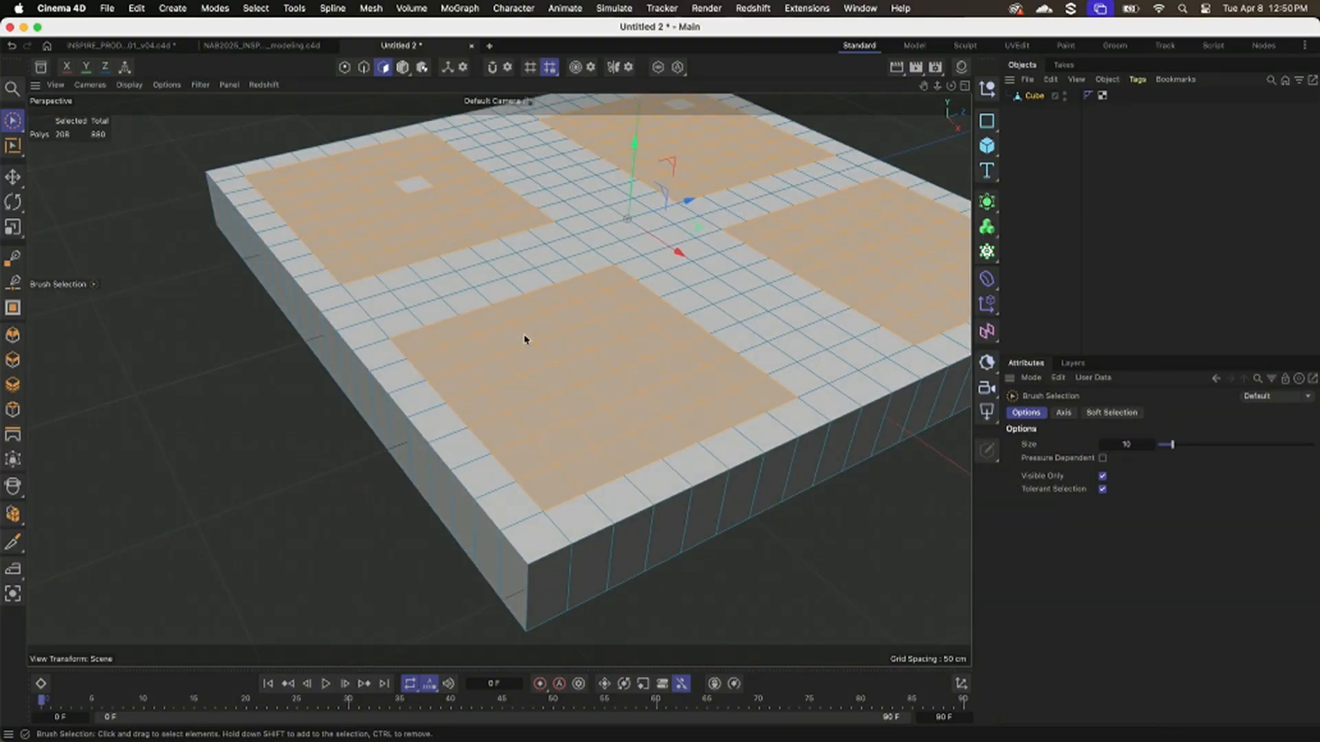
shift+click(430, 185)
alt+middle_drag(606, 244, 539, 316)
shift+click(626, 166)
alt+right_drag(548, 292, 554, 290)
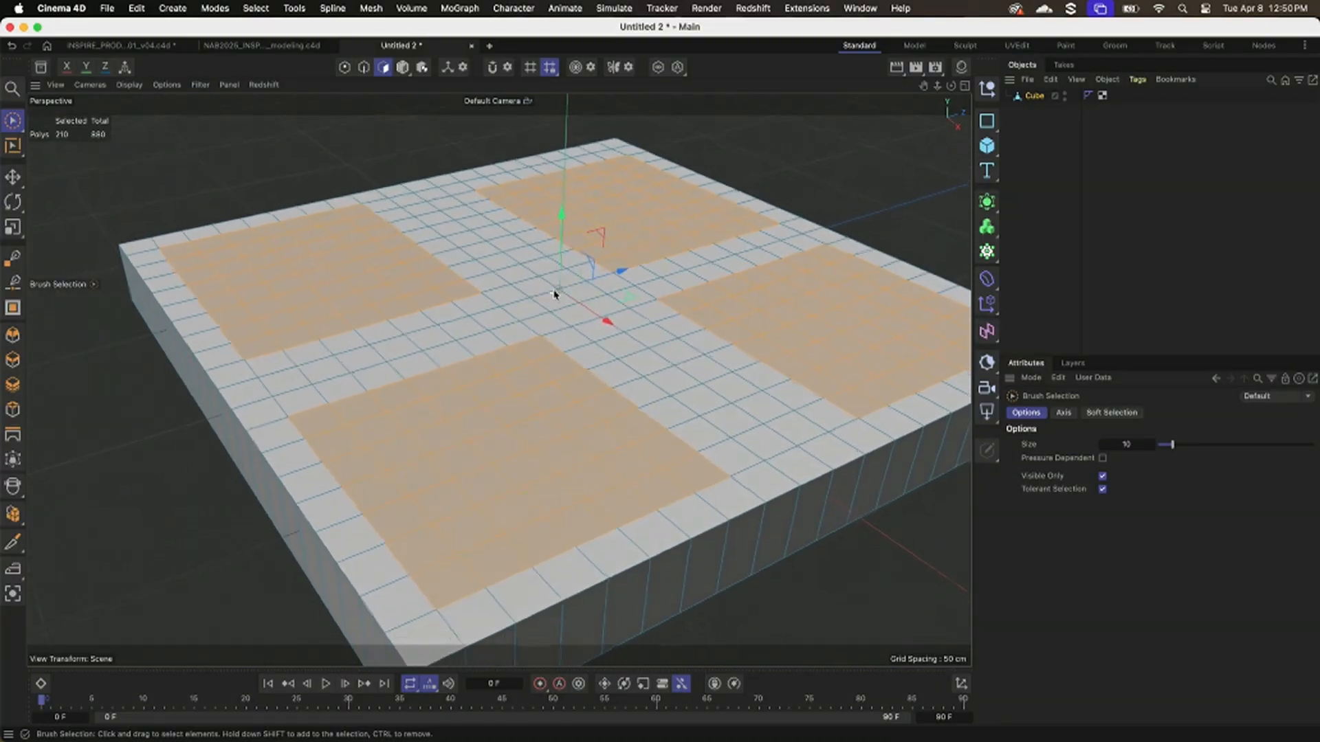
Try raising the selected polygon blocks with a plain vertical move, and undo the move.
alt+drag(554, 290, 555, 289)
alt+middle_drag(555, 288, 561, 278)
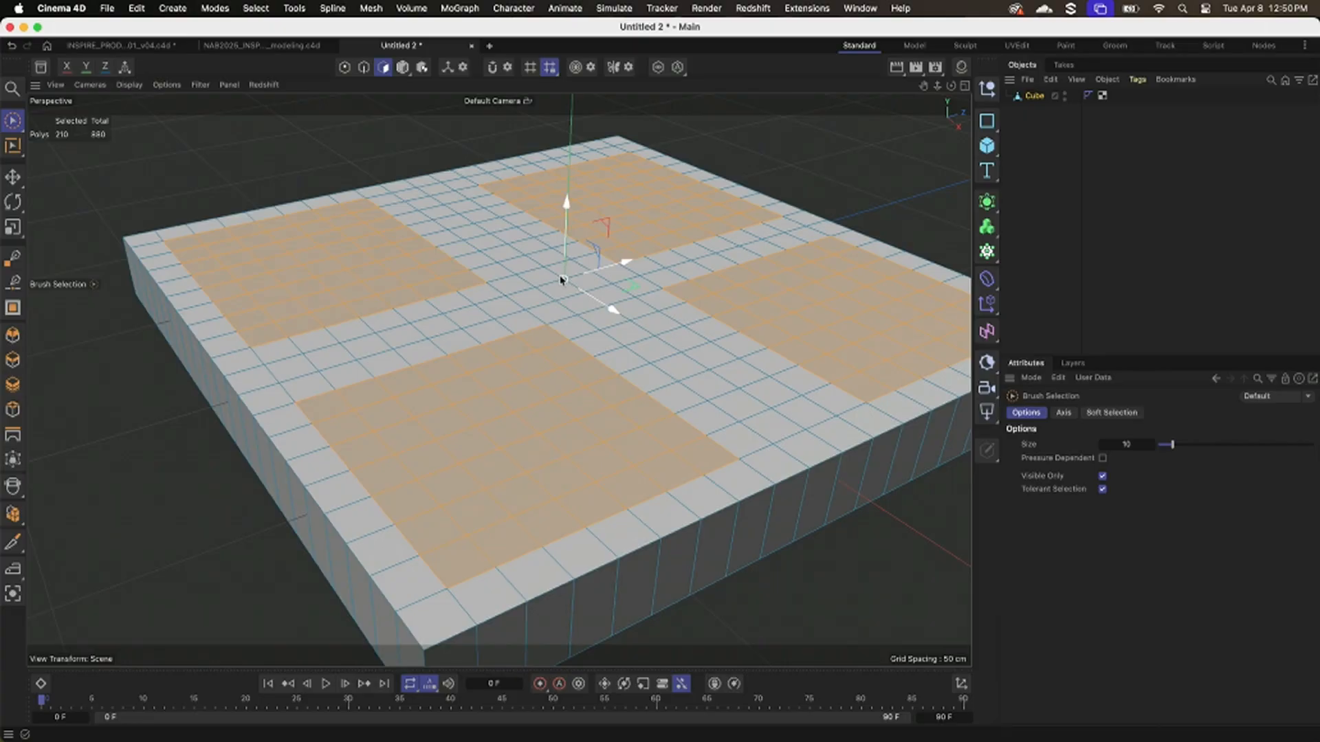
drag(567, 200, 567, 184)
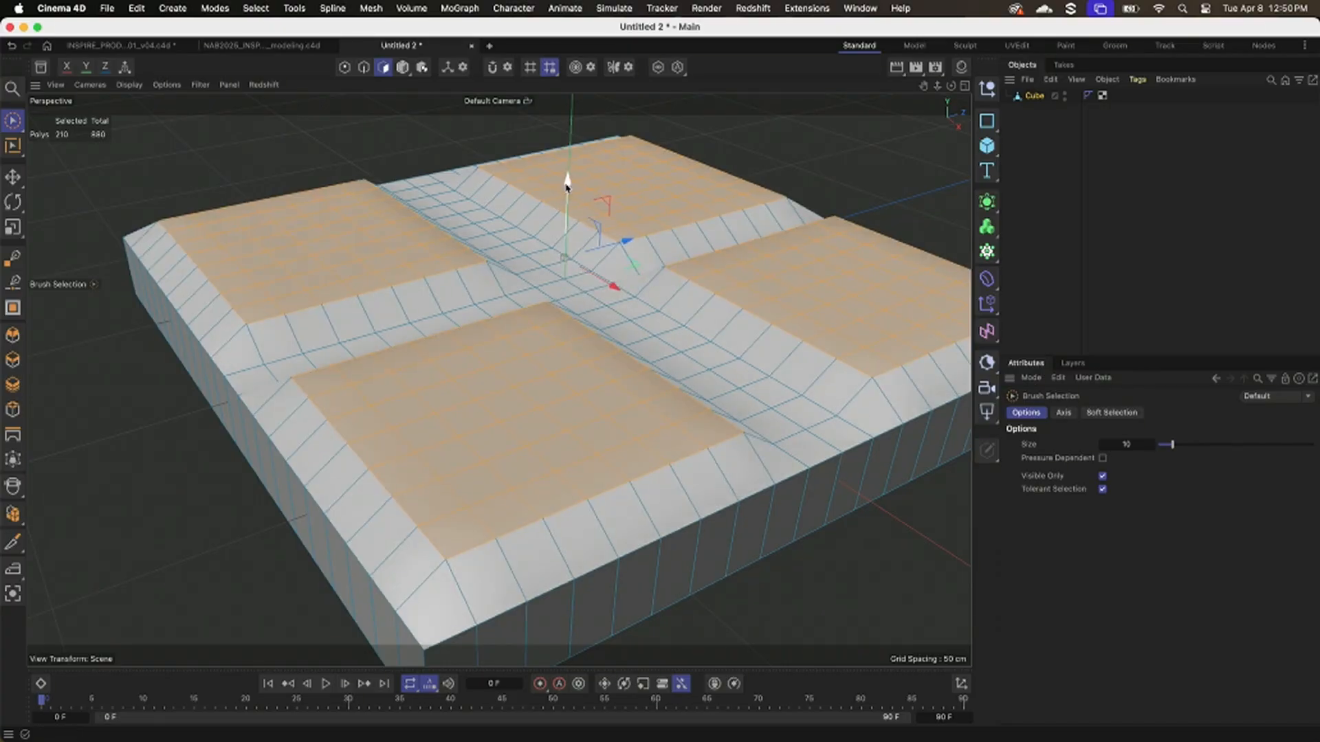
key(super+z)
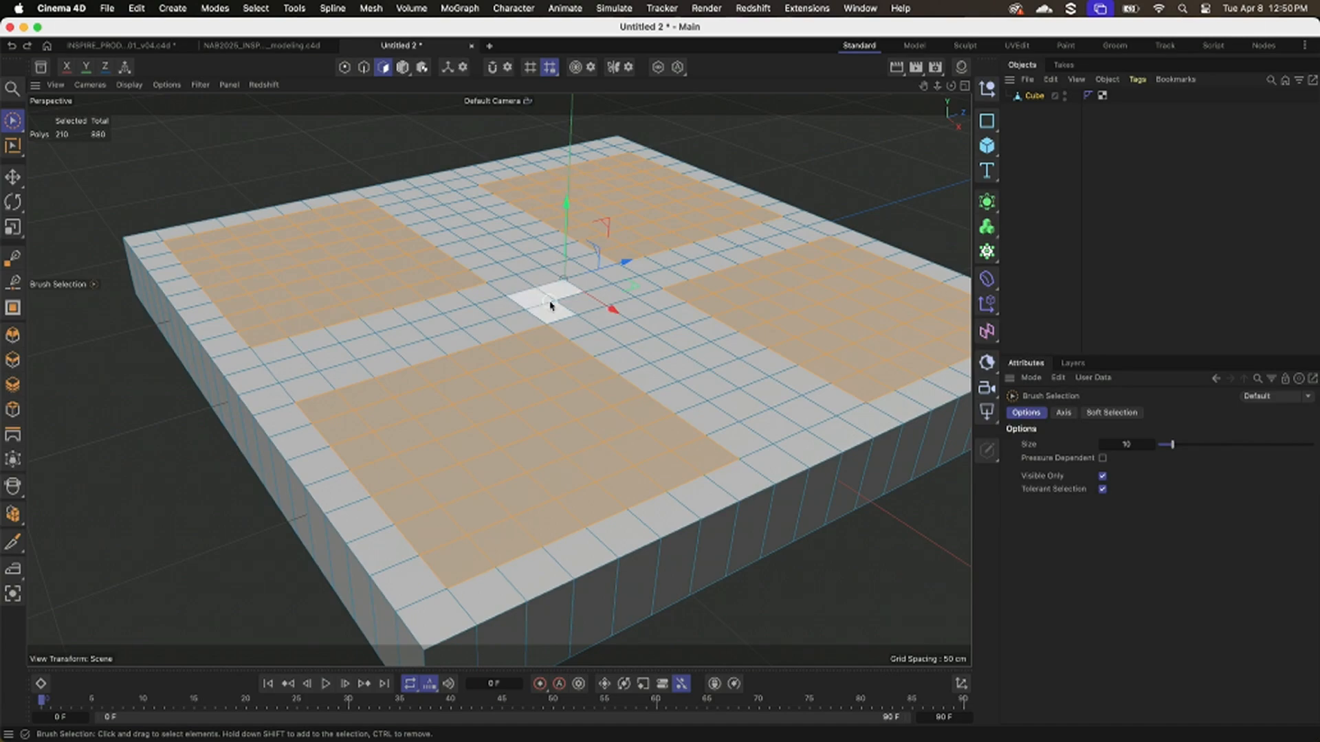
Extrude the four selected polygon blocks upward by about 1.5 cm.
key(d)
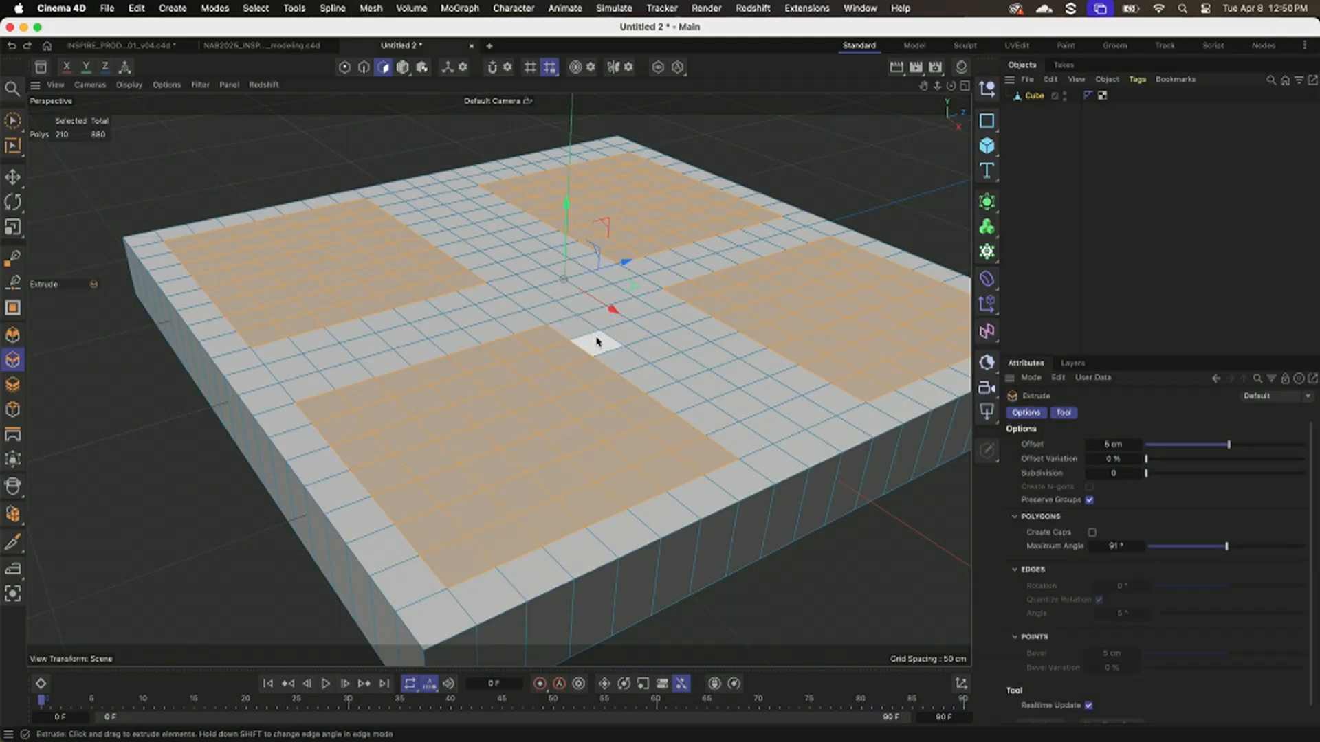
drag(599, 341, 626, 342)
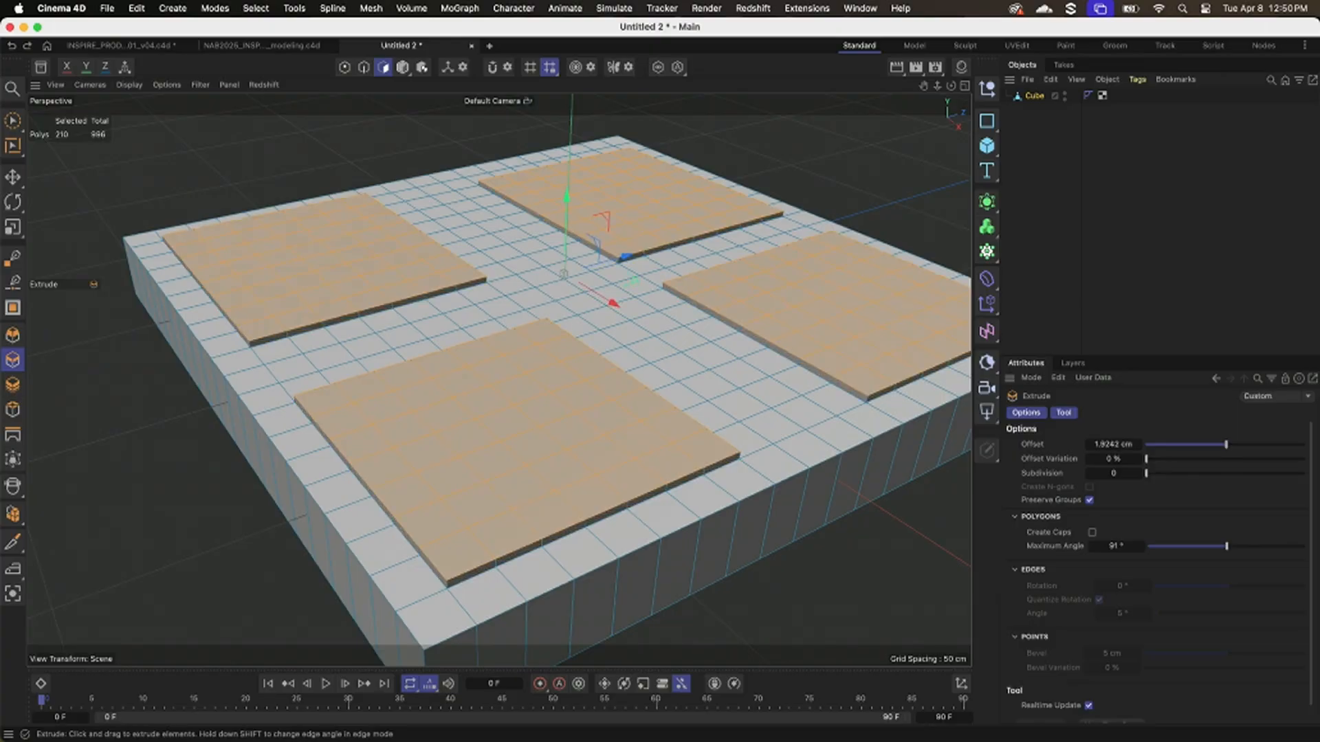
mouse_move(629, 342)
mouse_down()
mouse_move(531, 341)
mouse_move(626, 342)
mouse_move(603, 345)
mouse_up()
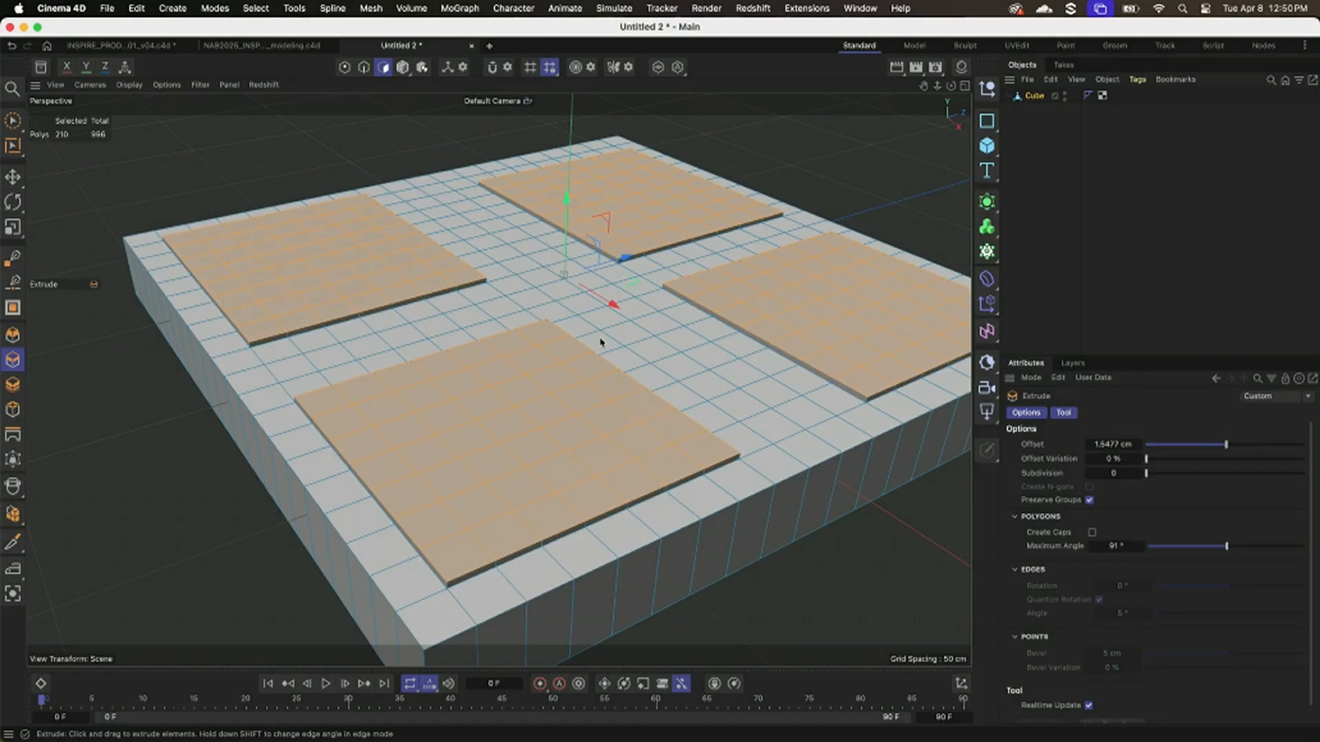
Deselect the slab and examine the raised city blocks from several angles.
click(416, 186)
alt+right_drag(473, 242, 480, 298)
alt+middle_drag(481, 297, 427, 309)
alt+drag(427, 310, 448, 294)
click(1042, 210)
alt+right_drag(663, 307, 732, 301)
alt+middle_drag(734, 302, 789, 317)
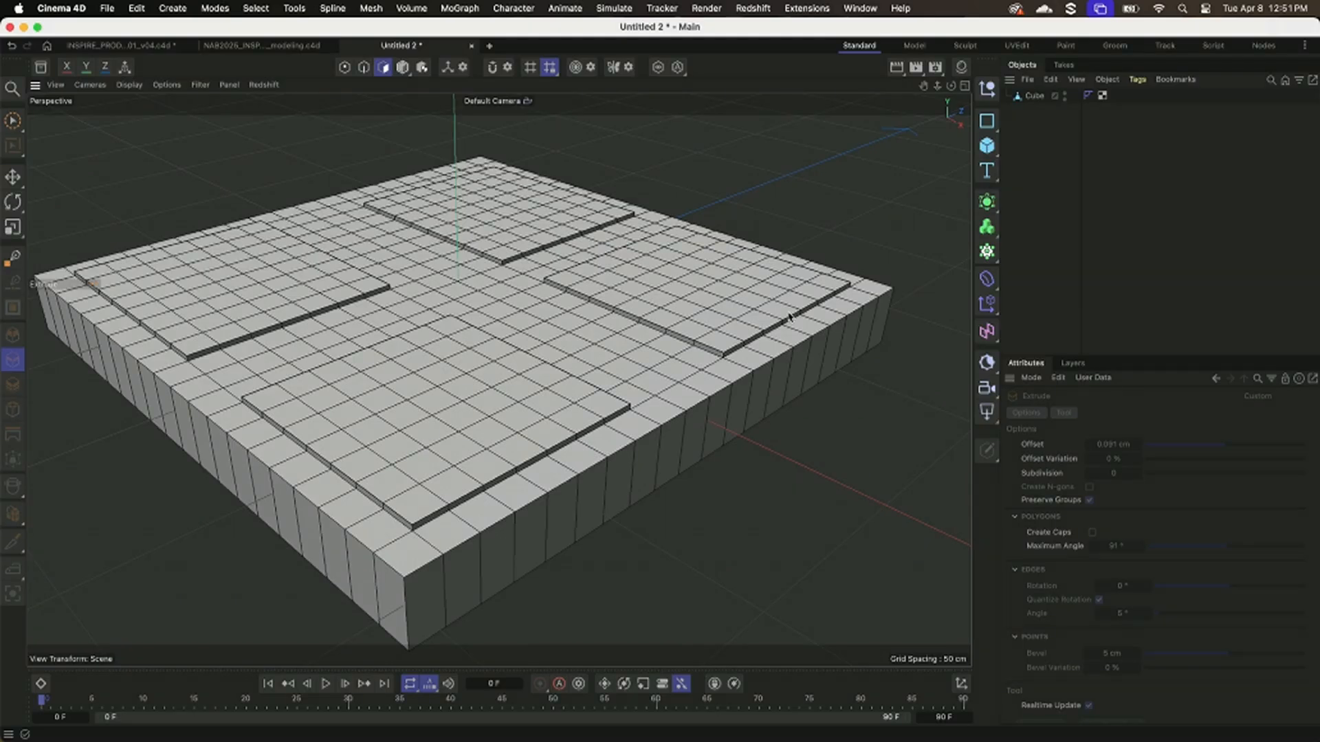
Close the Untitled 2 project without saving, and close the NAB2025_INSPIRE_island_modeling.c4d file.
key(super+w)
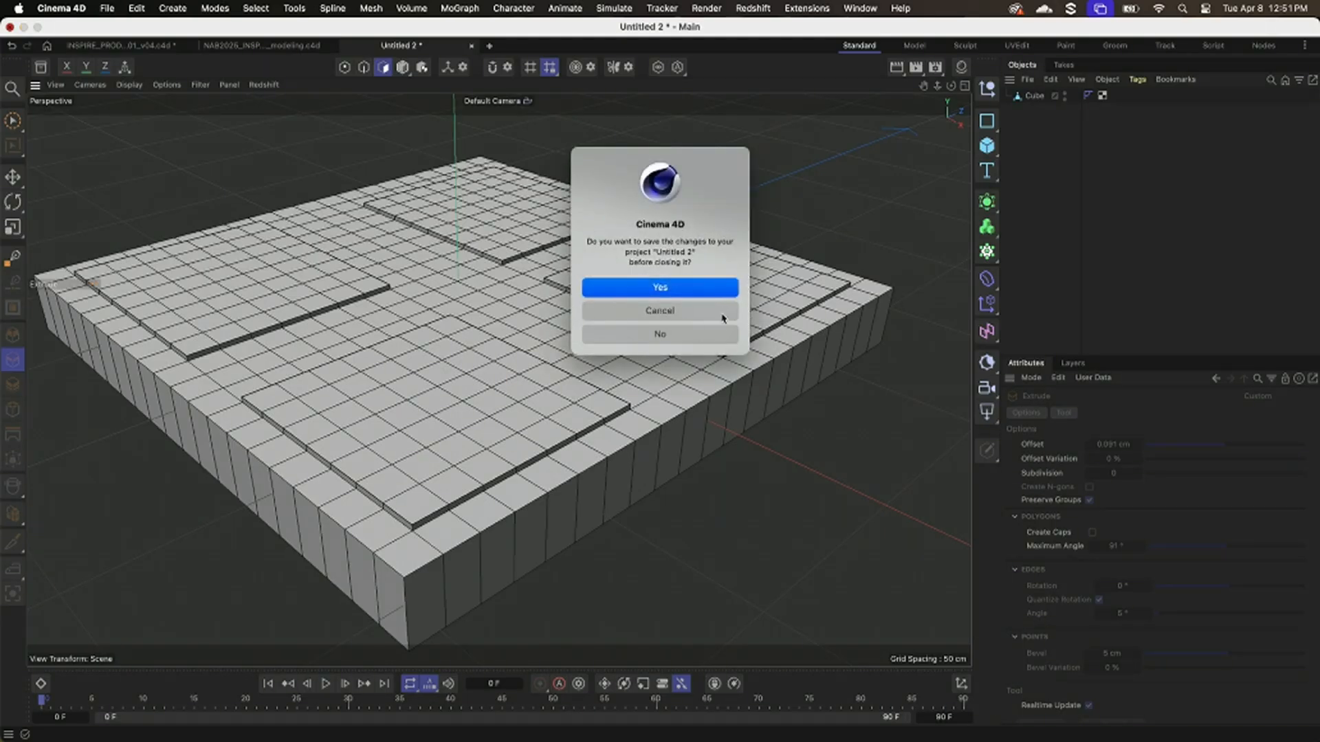
click(720, 336)
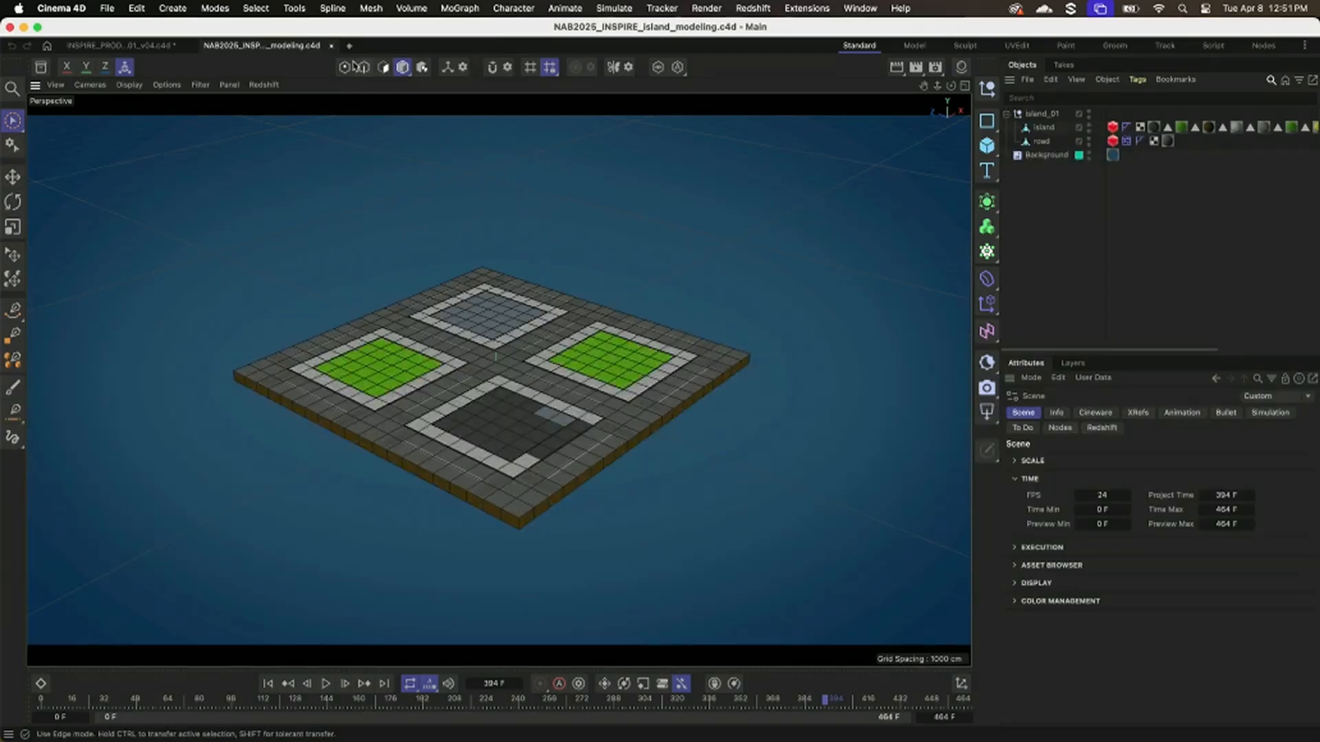
click(331, 46)
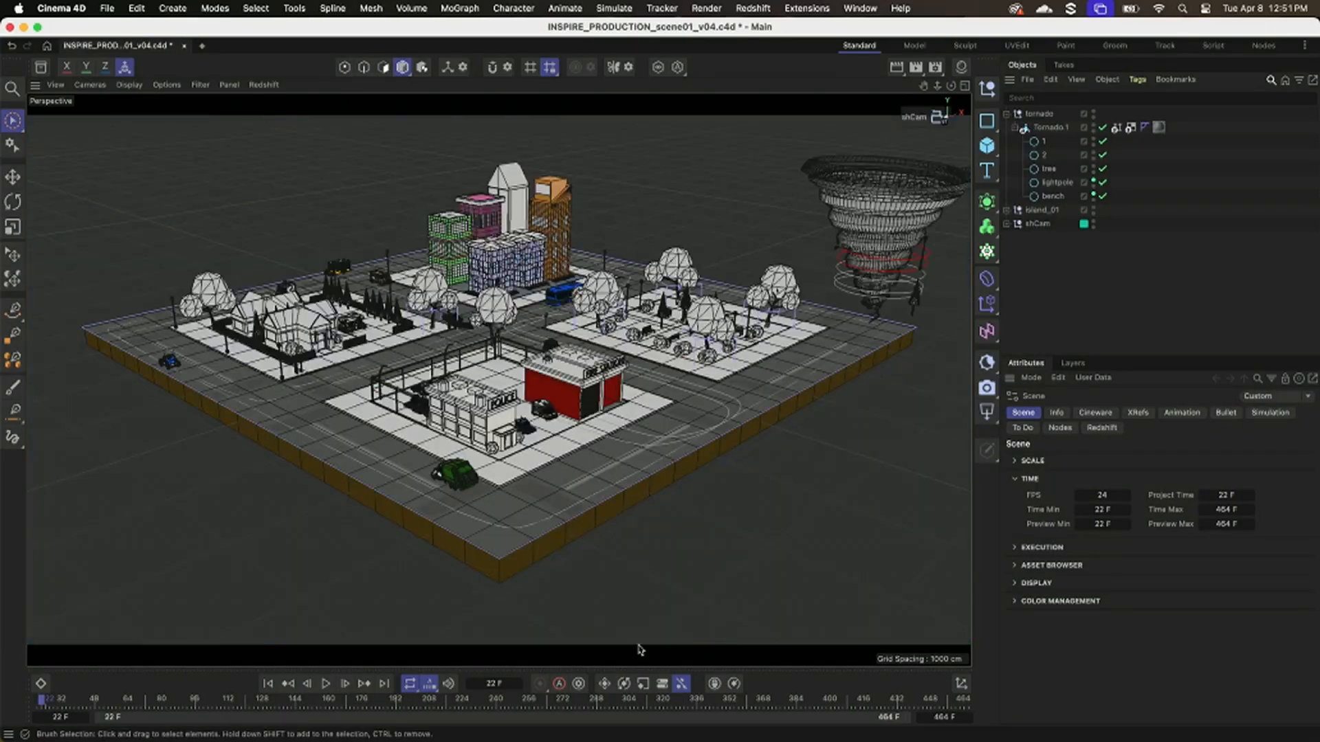
Play the finished city scene's animation, stop it, and return to the first frame.
click(326, 684)
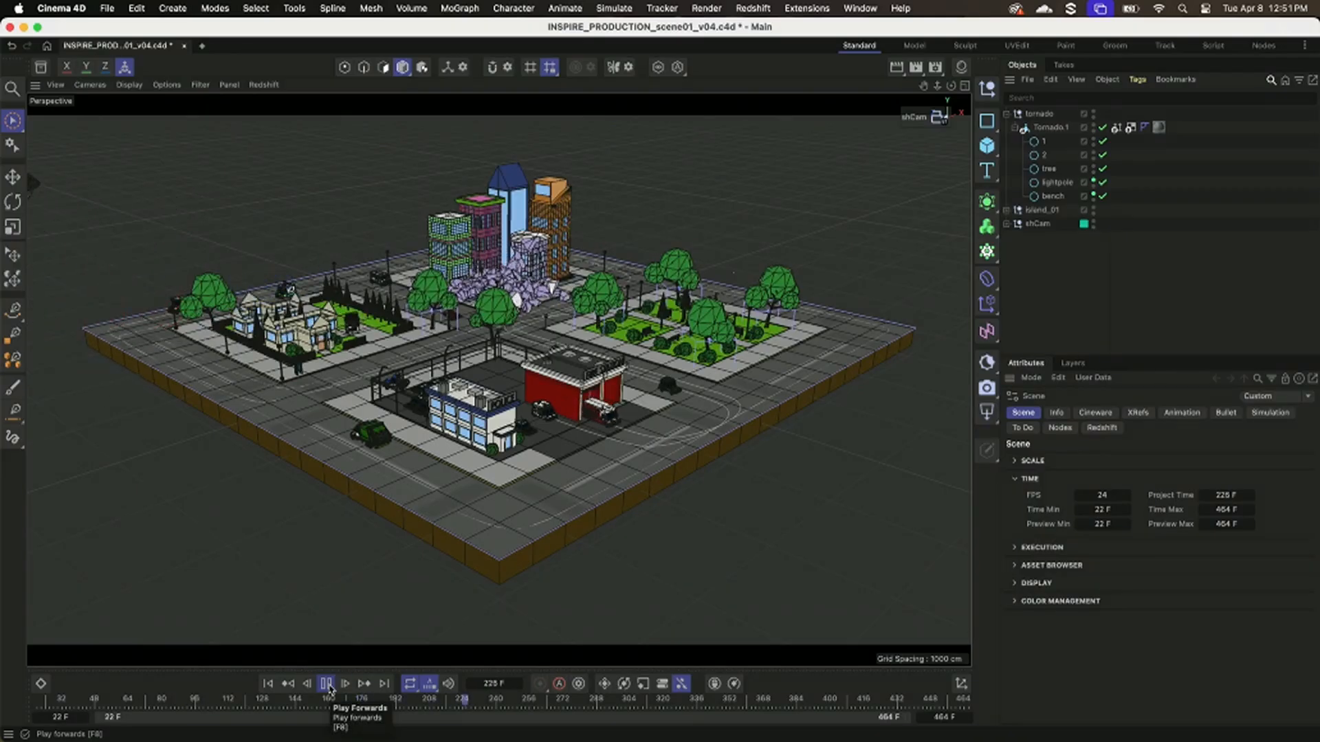
click(327, 684)
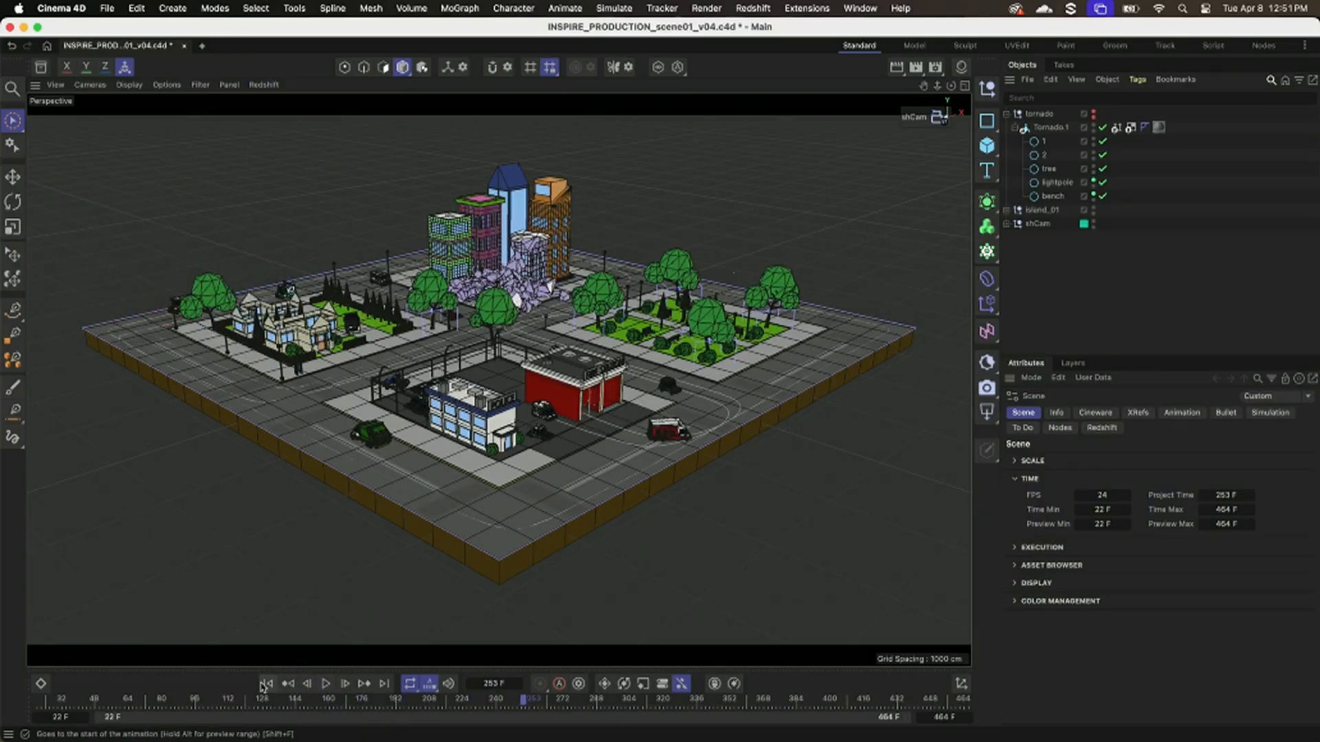
click(268, 684)
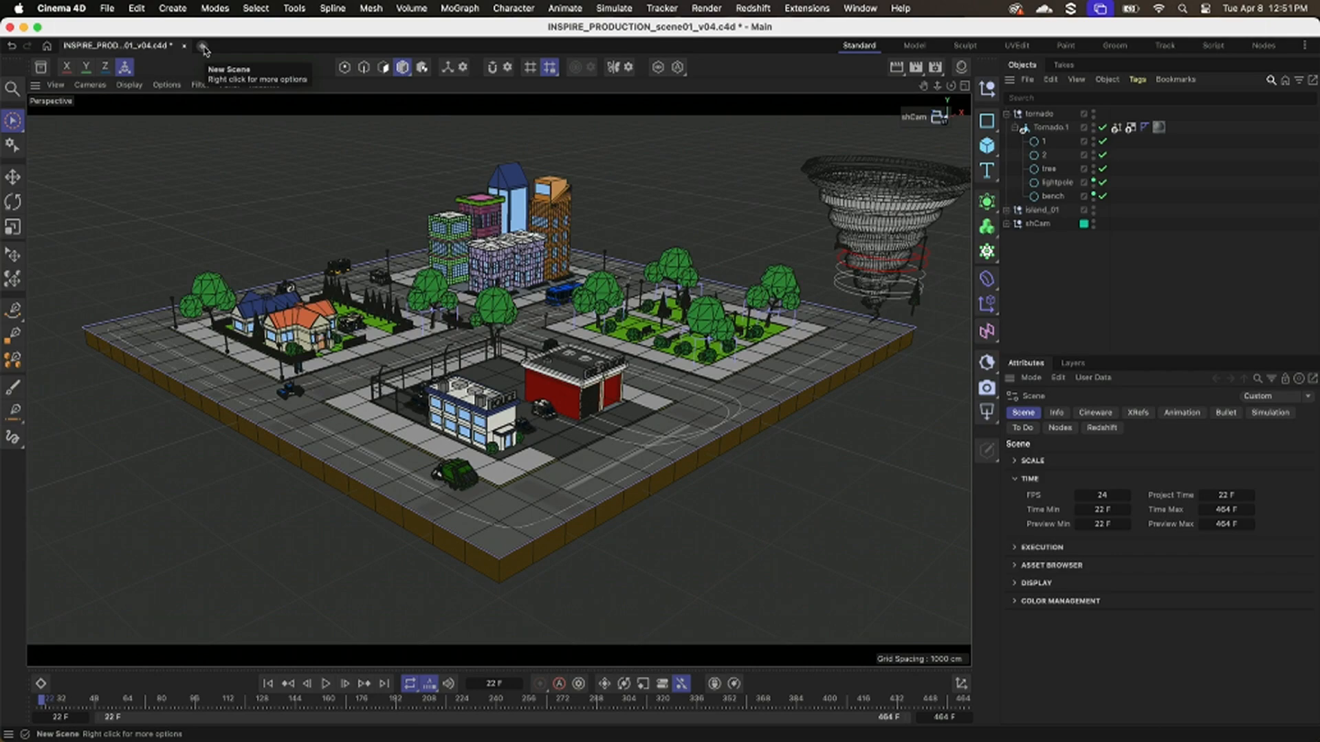
Create a new scene and search the Asset Browser for "torna".
click(204, 50)
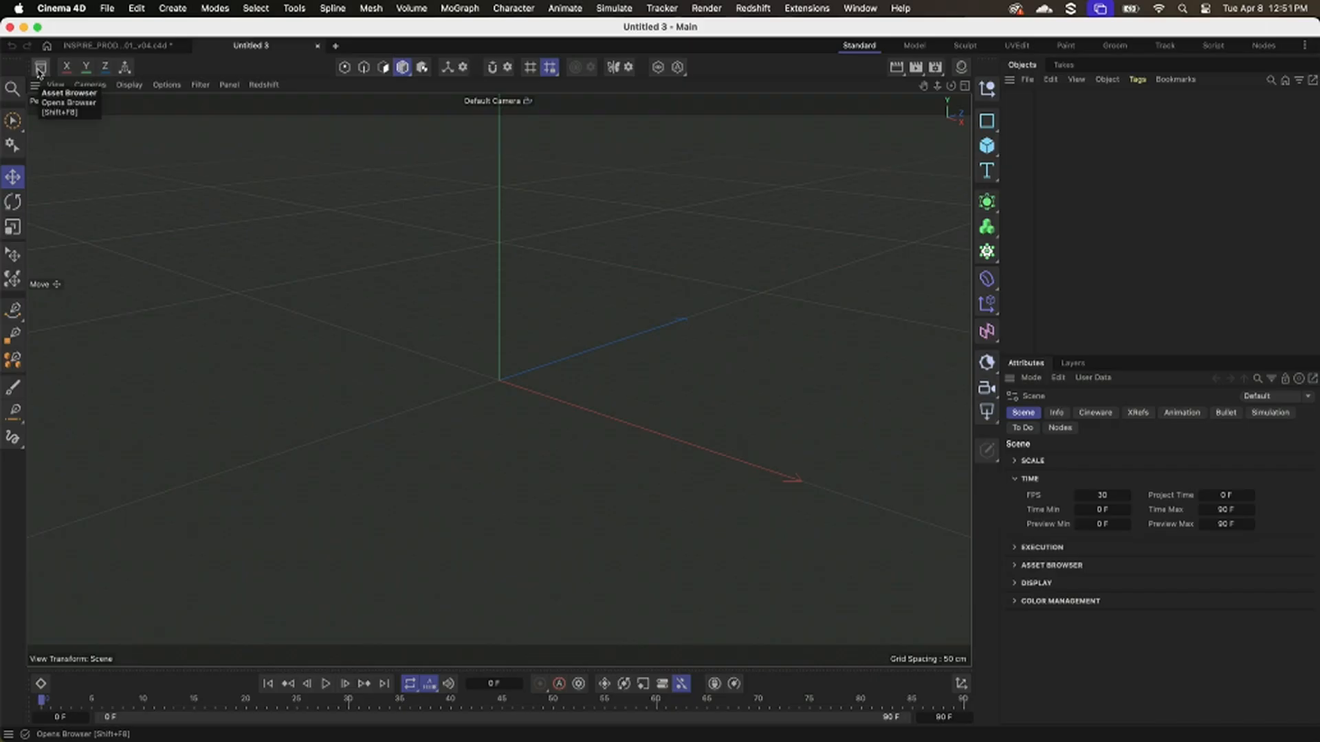
click(39, 67)
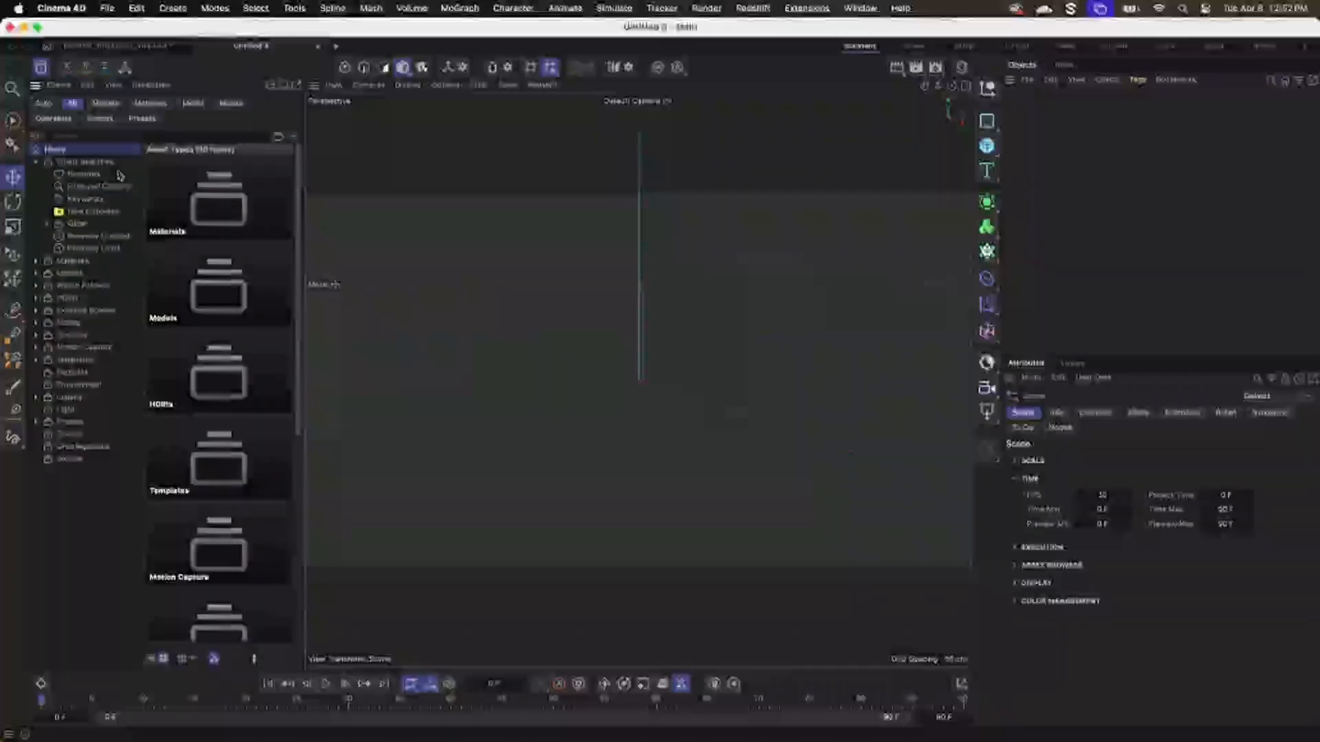
click(116, 138)
text(to)
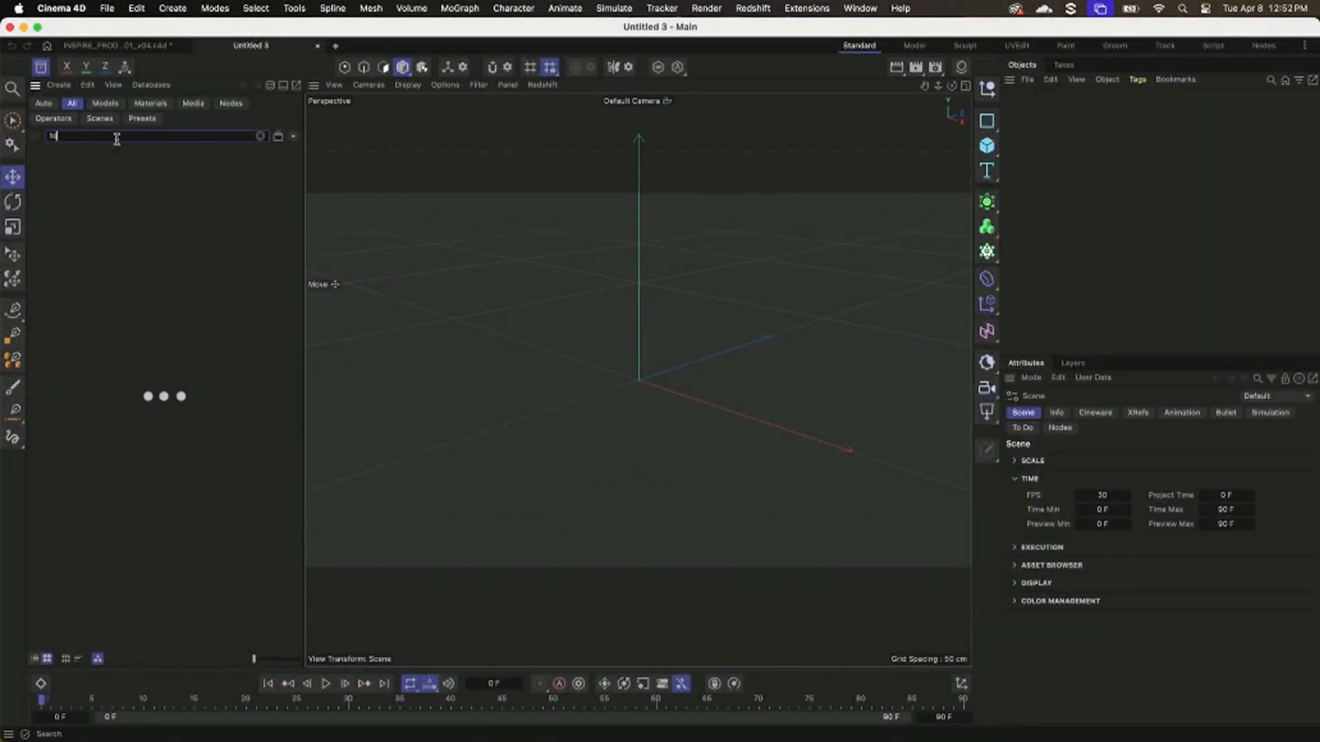
text(rna)
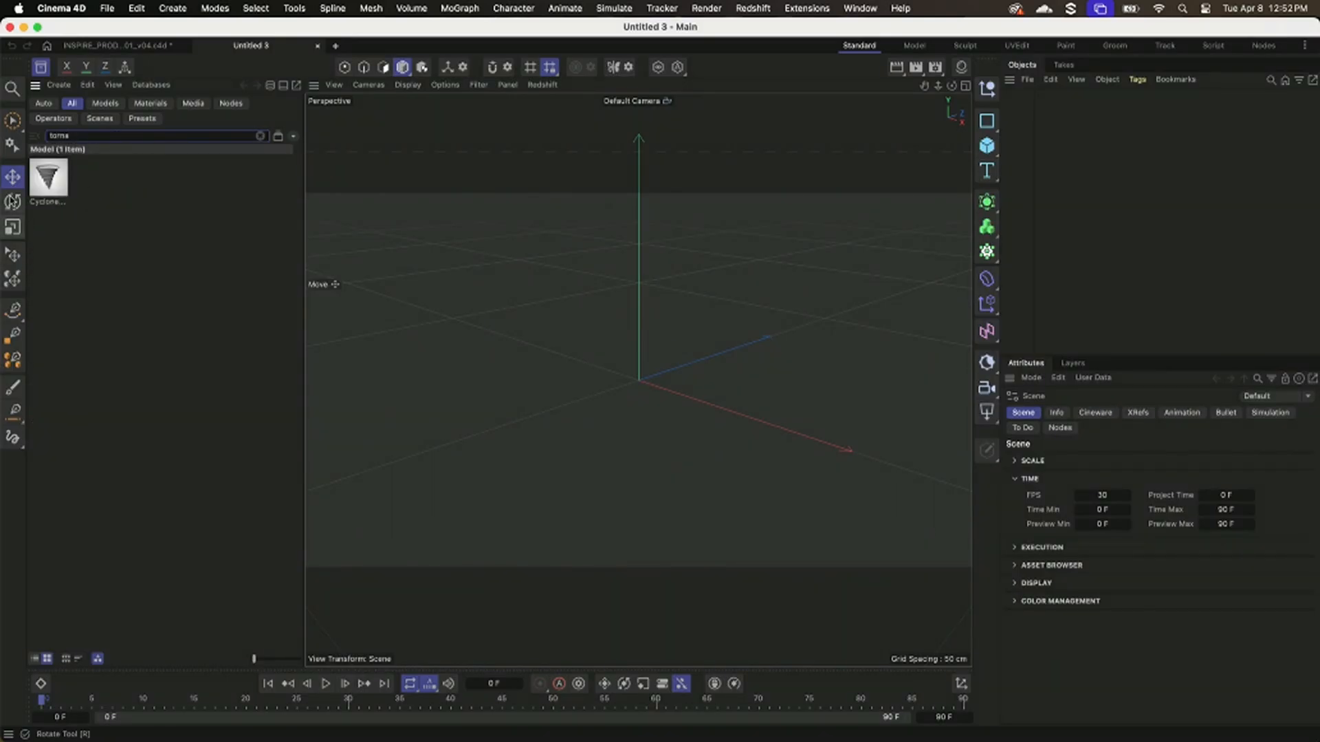
Place the Cyclone model near the scene's origin and close the Asset Browser.
drag(53, 192, 633, 385)
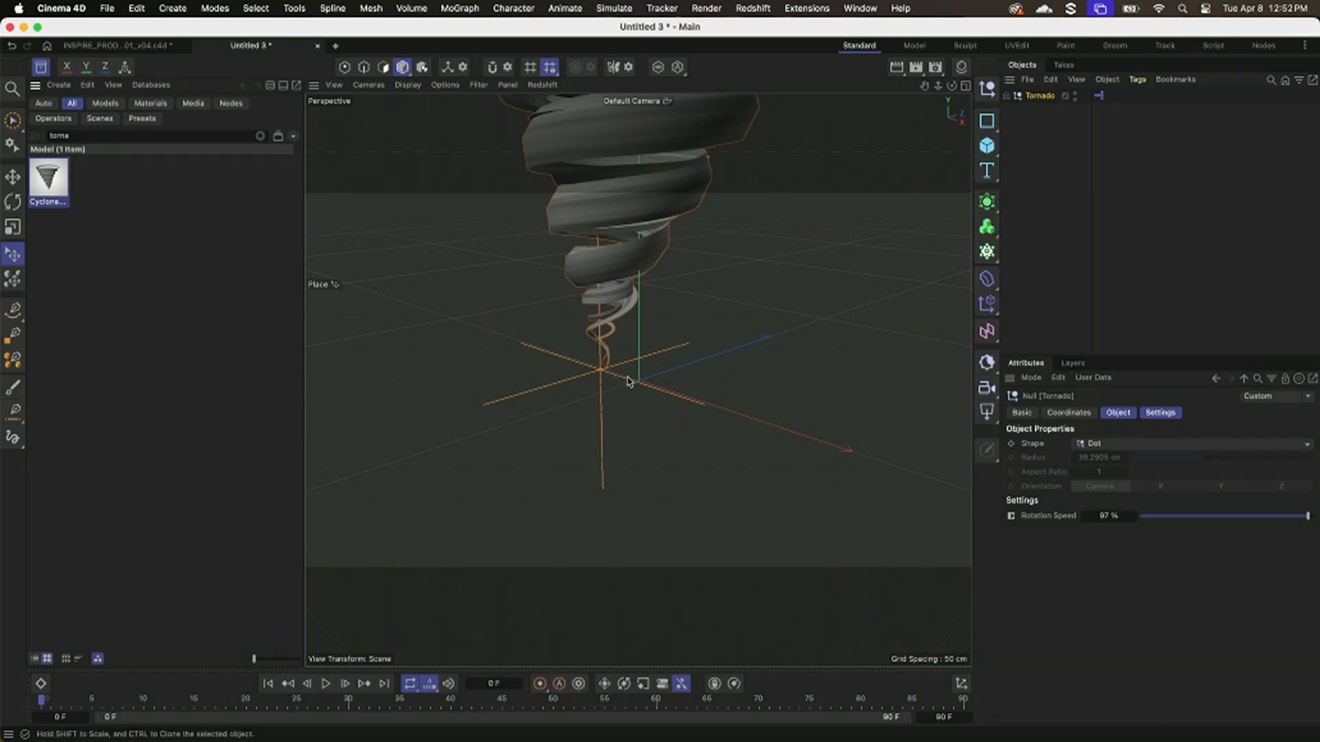
alt+right_drag(679, 388, 574, 403)
alt+middle_drag(576, 403, 562, 429)
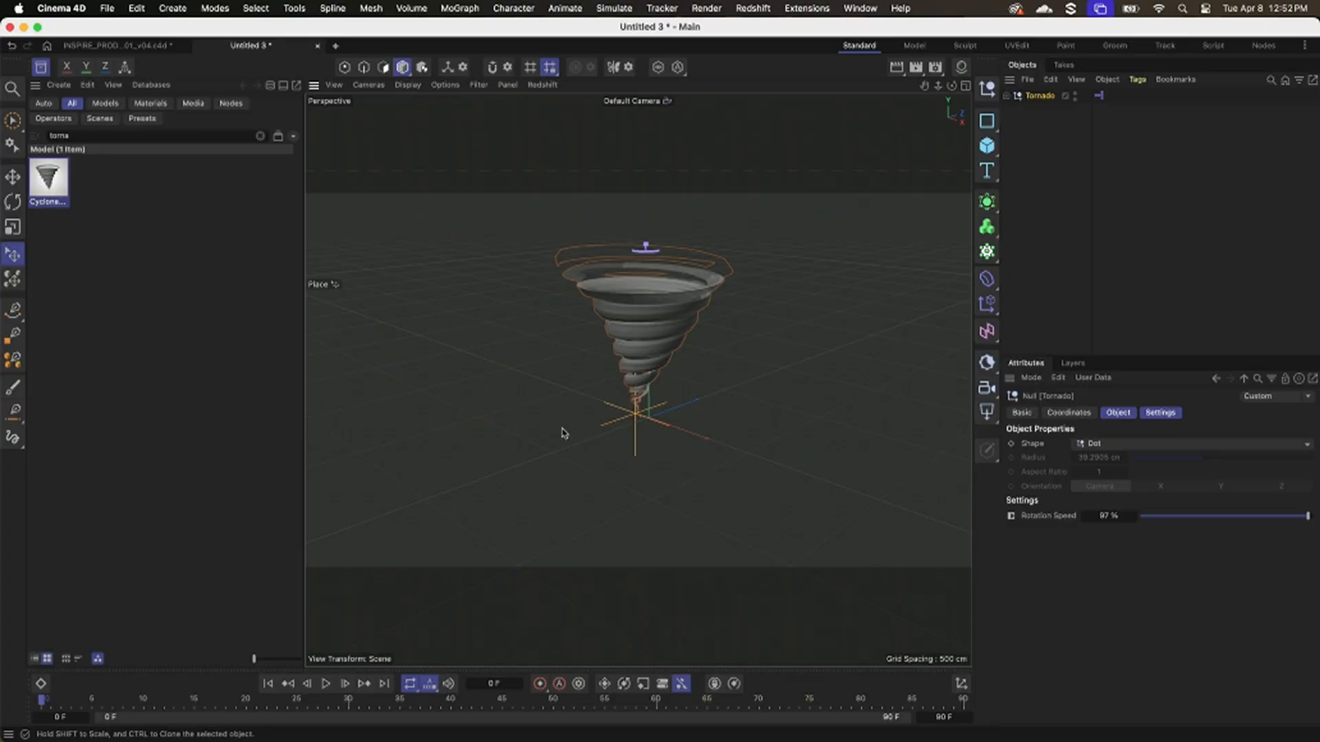
alt+drag(564, 433, 562, 439)
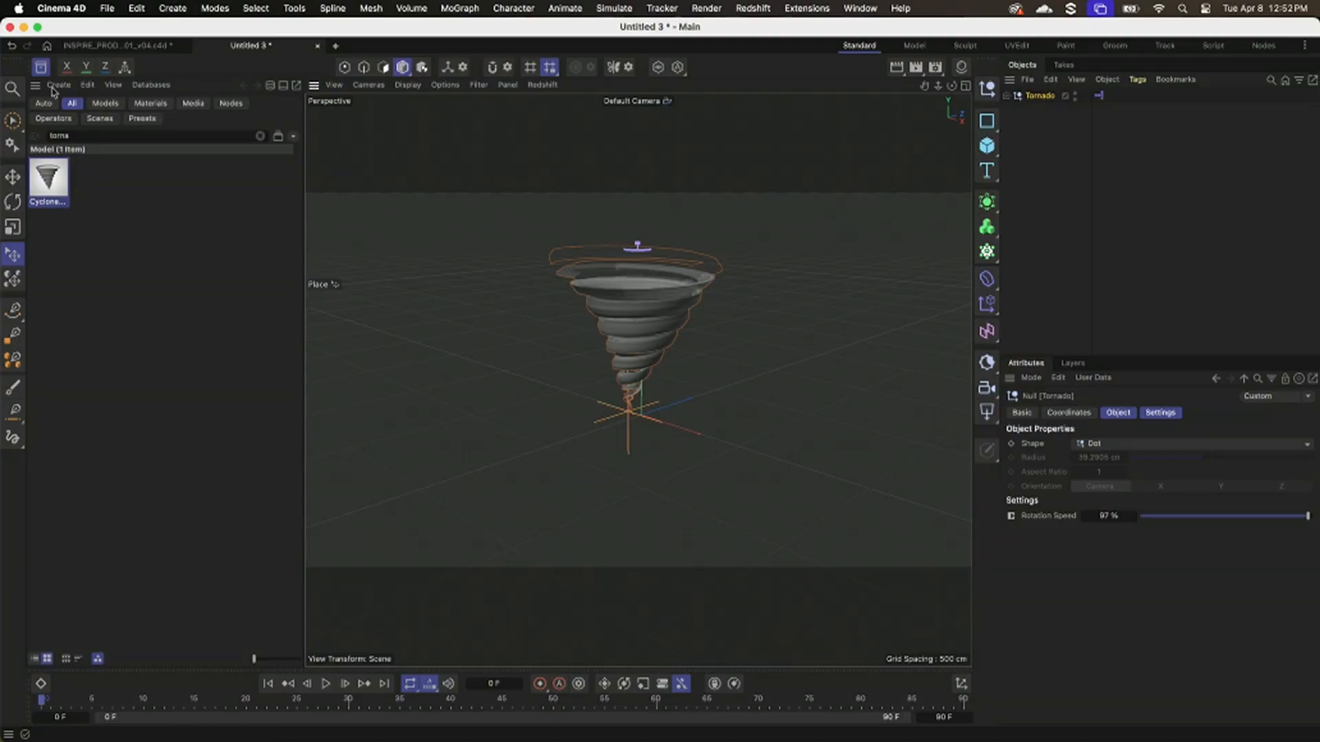
click(41, 67)
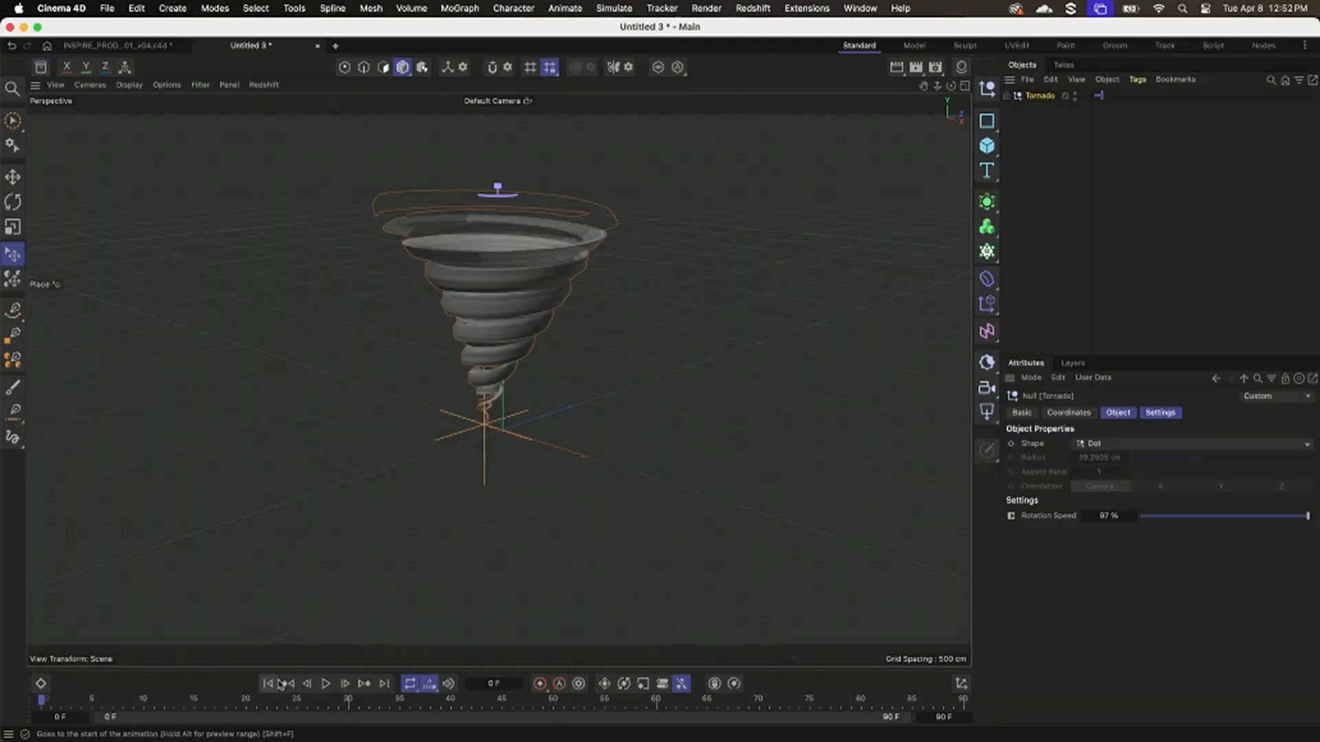
Play the tornado's built-in rotation animation and check the Tornado null's coordinates.
click(325, 684)
alt+drag(526, 444, 486, 541)
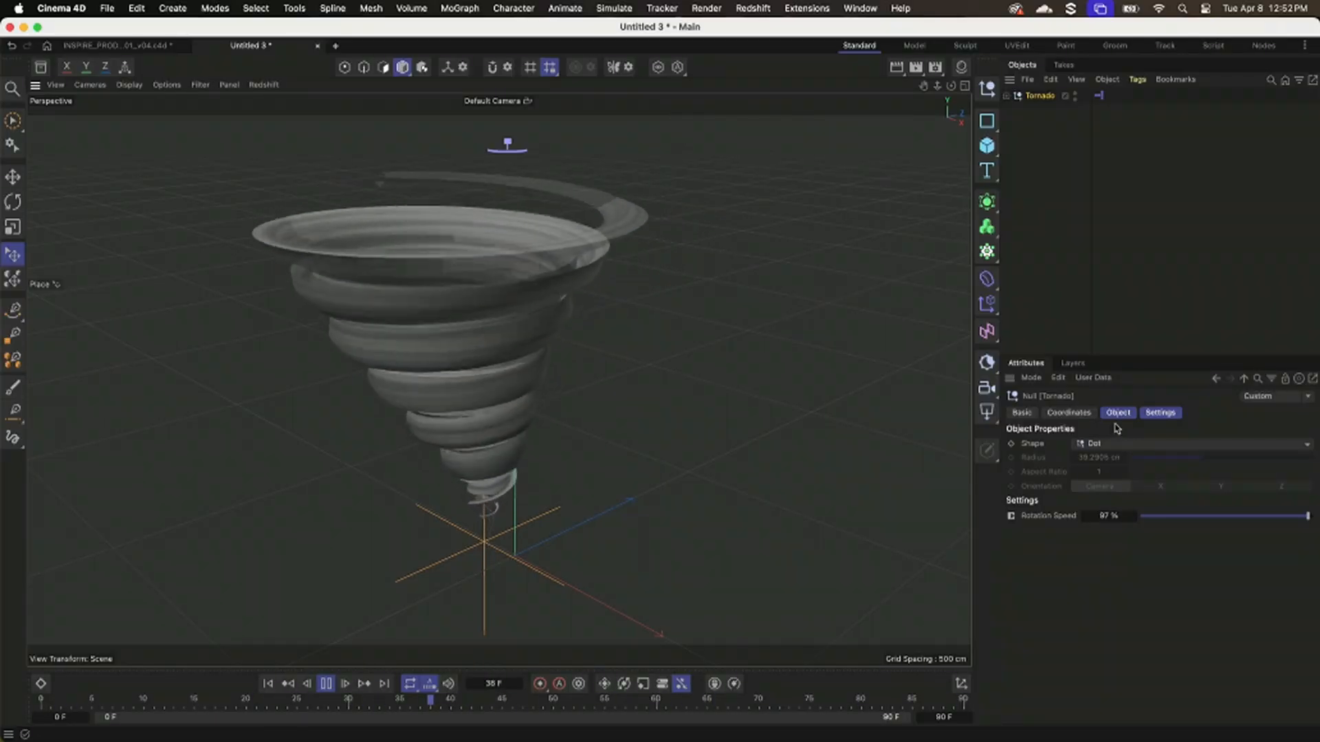
click(1059, 413)
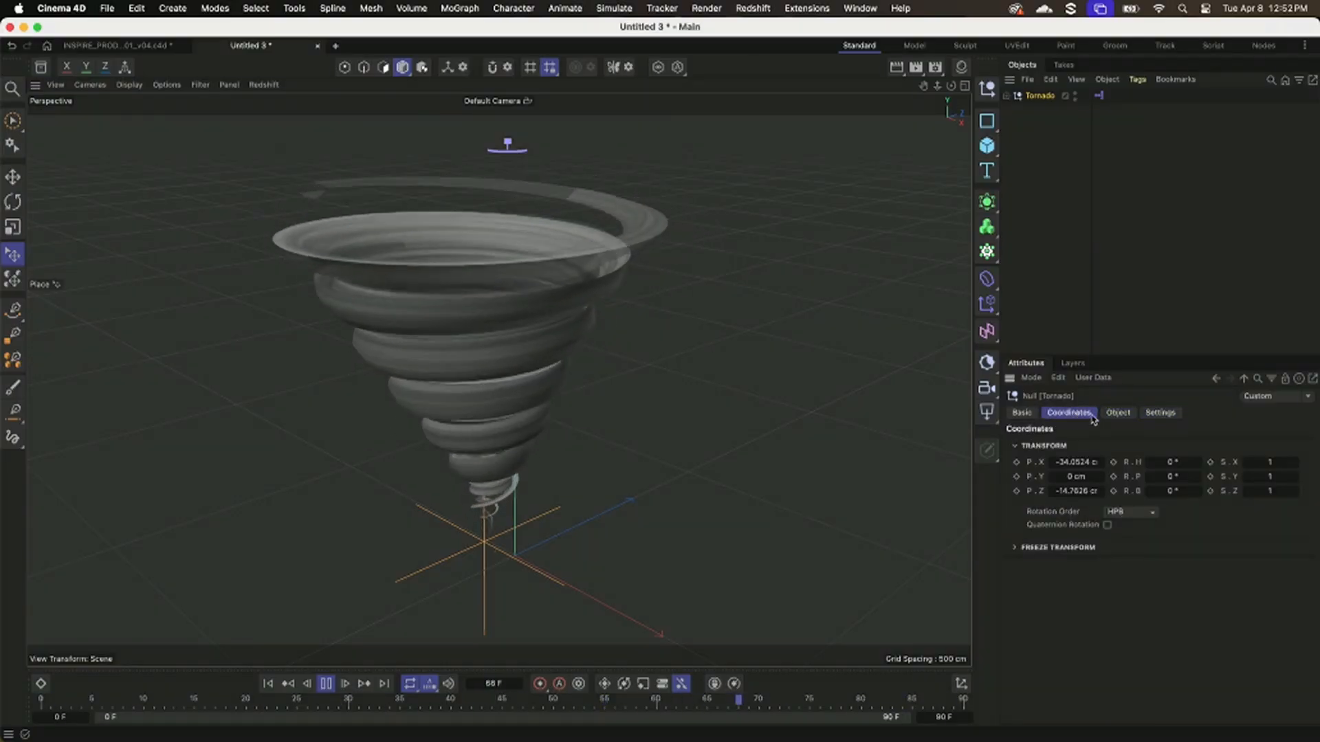
key(space)
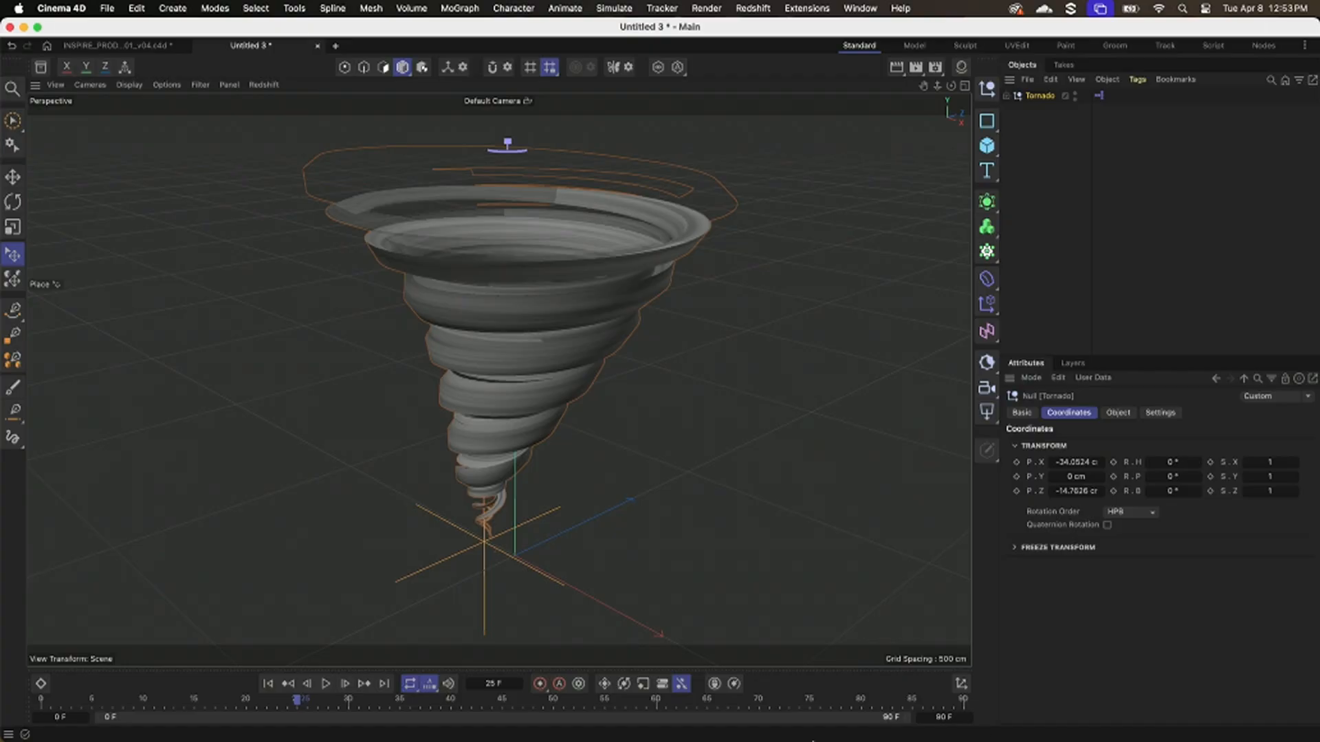
click(325, 684)
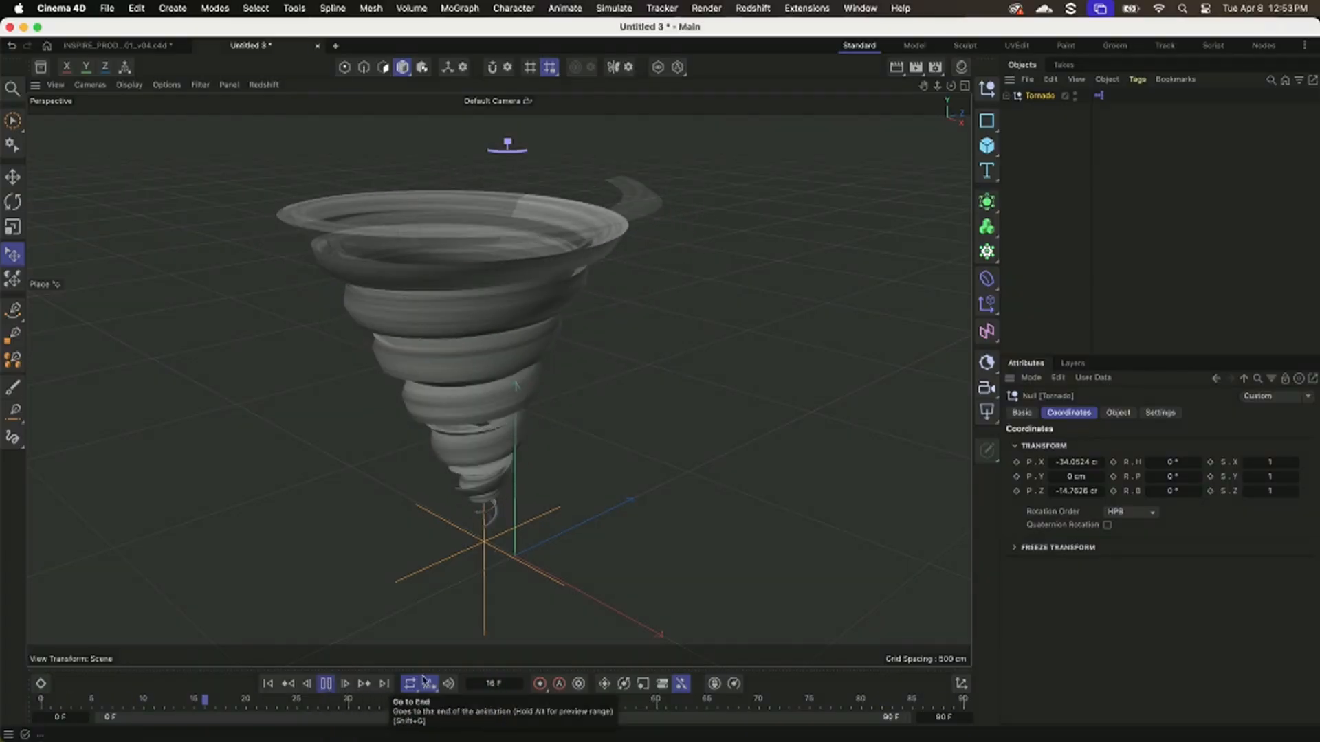
key(space)
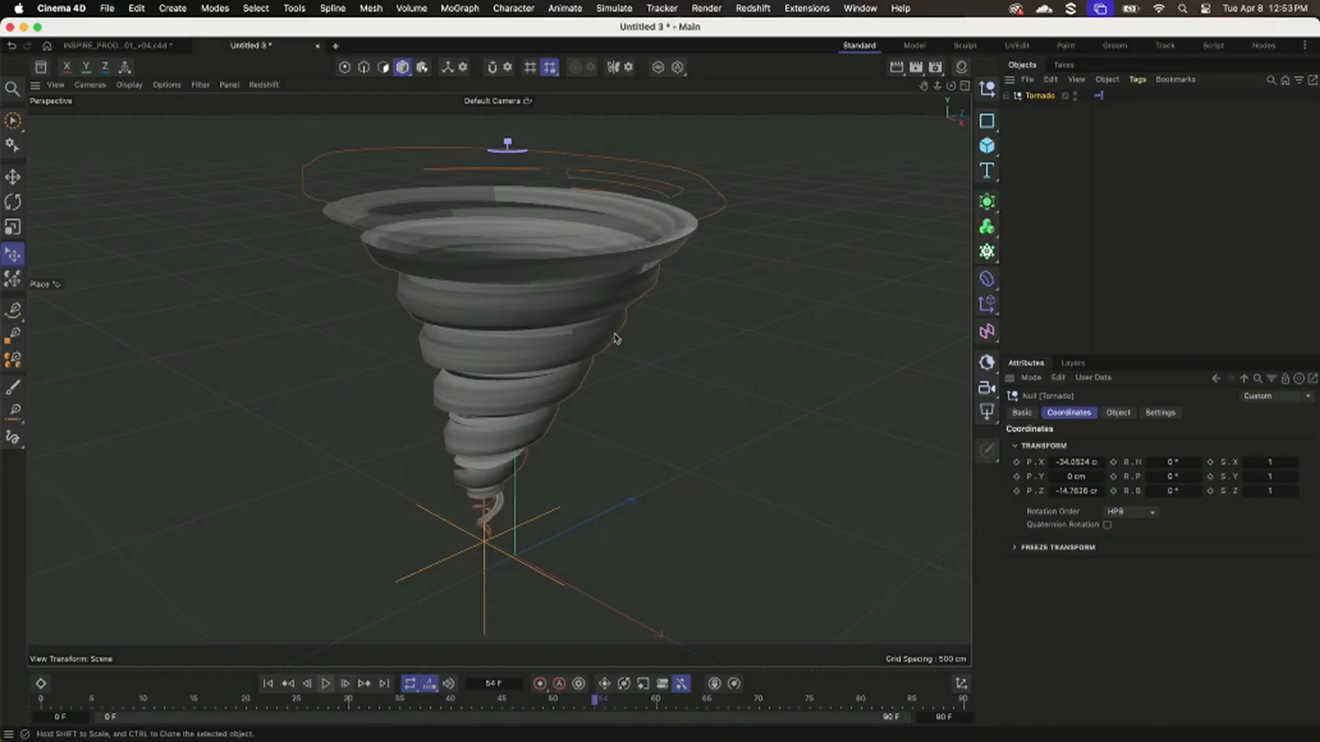
Expand the Tornado hierarchy and examine the Time effector's rotation parameters in an enlarged attributes area.
click(1007, 97)
click(1057, 138)
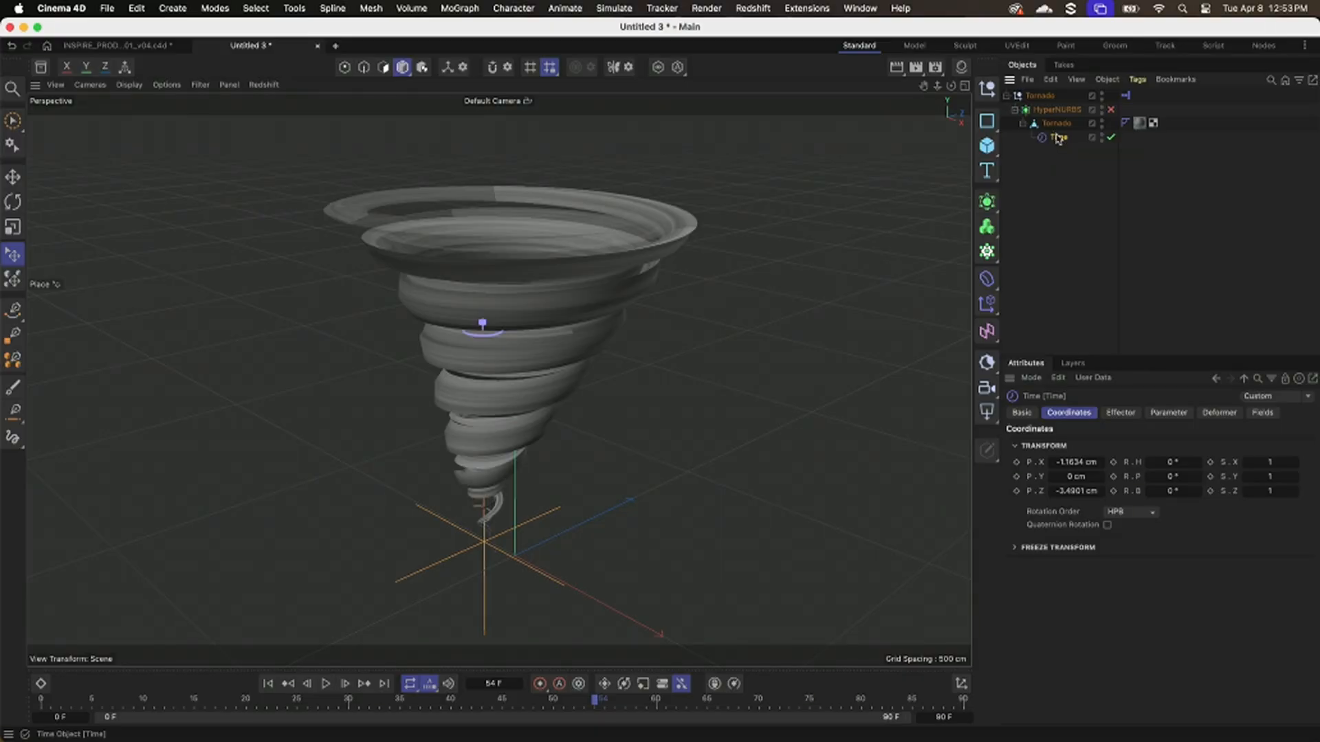
click(1172, 412)
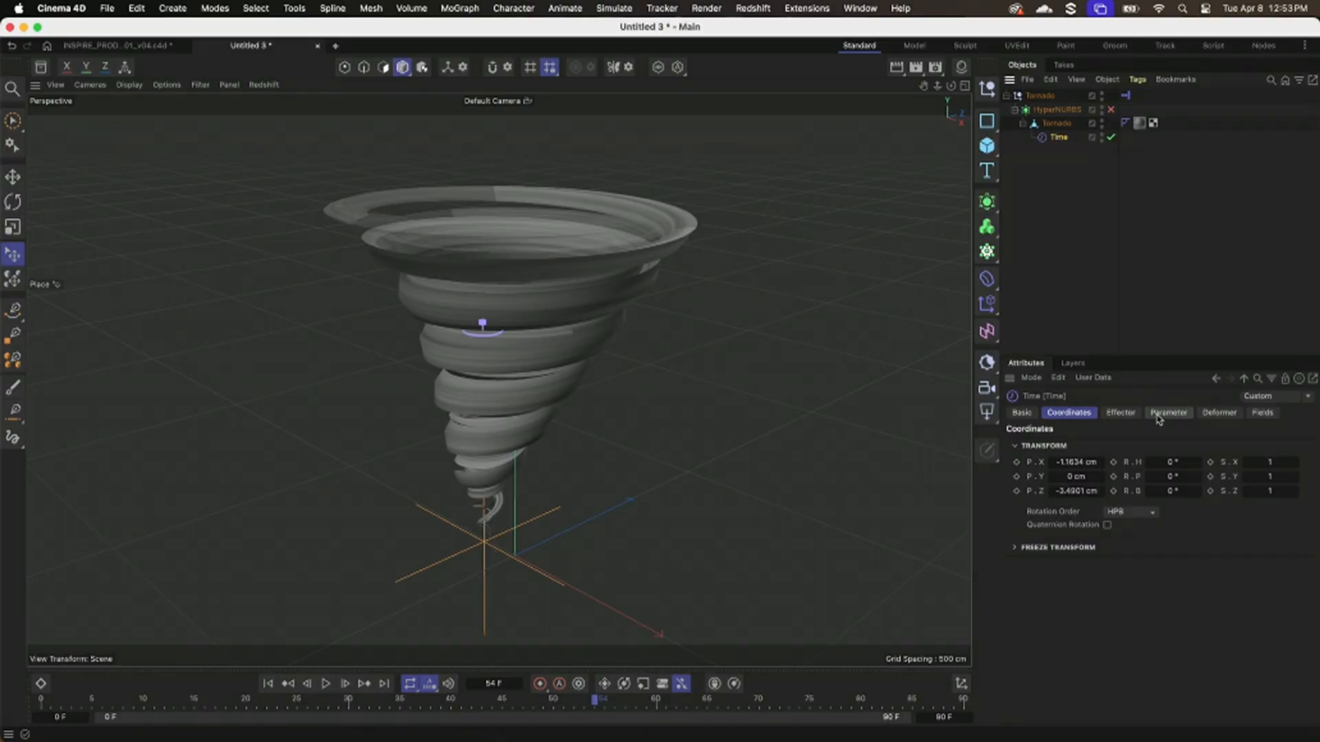
drag(1145, 354, 1104, 275)
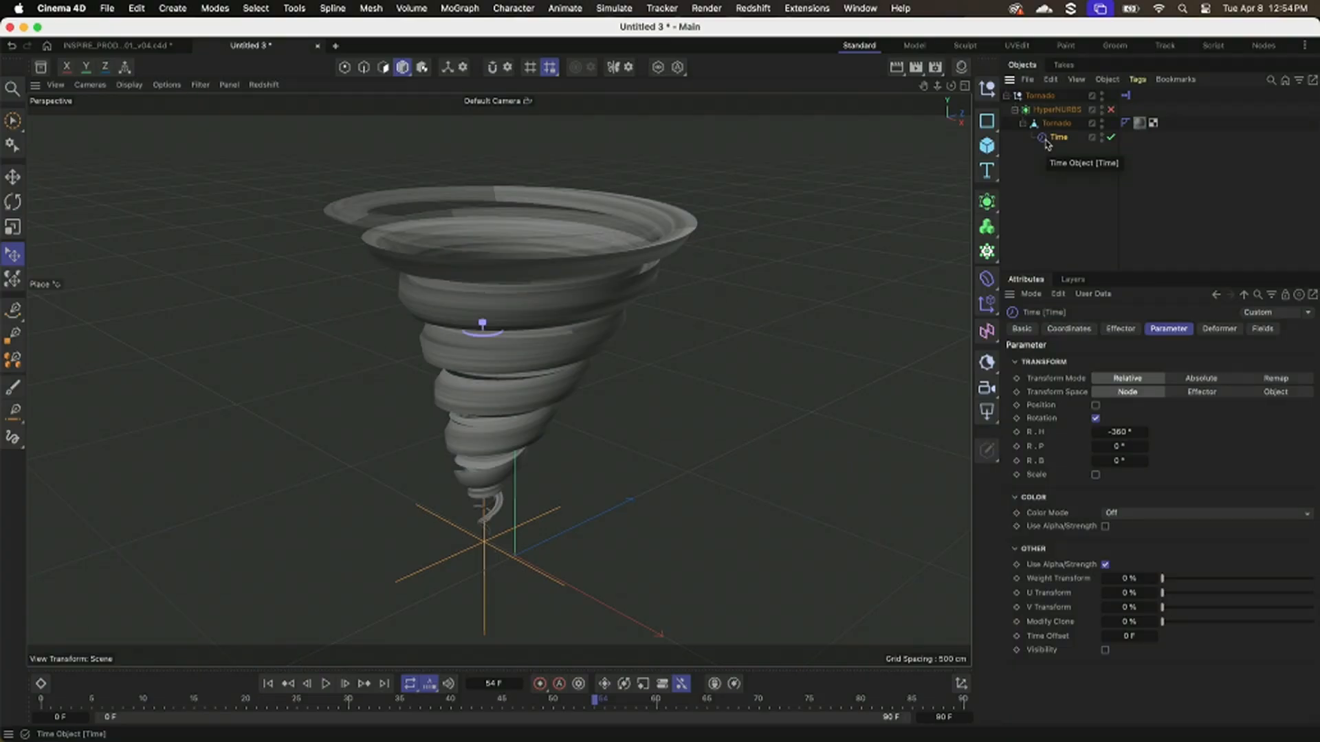
With the animation playing from the start, lower the Tornado null's Rotation Speed to 12 %, raise it to 67 %, and stop playback.
click(269, 684)
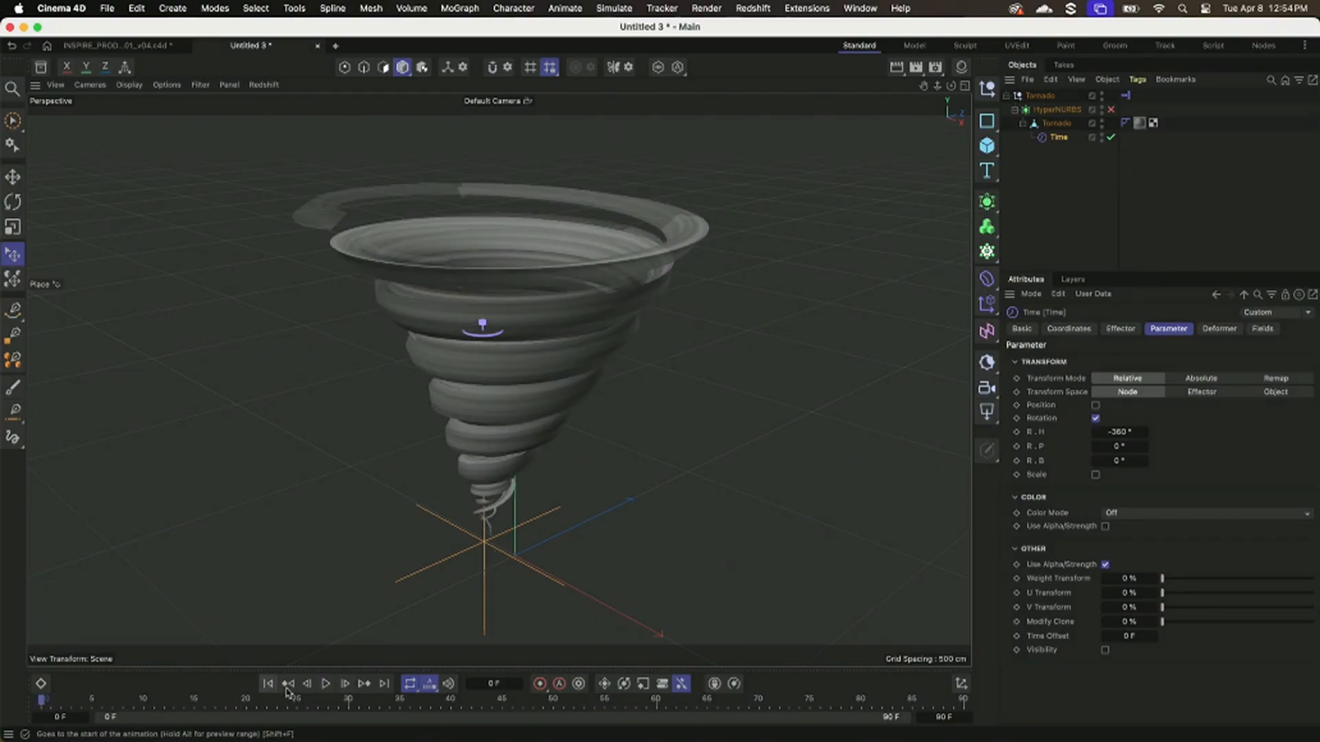
click(325, 685)
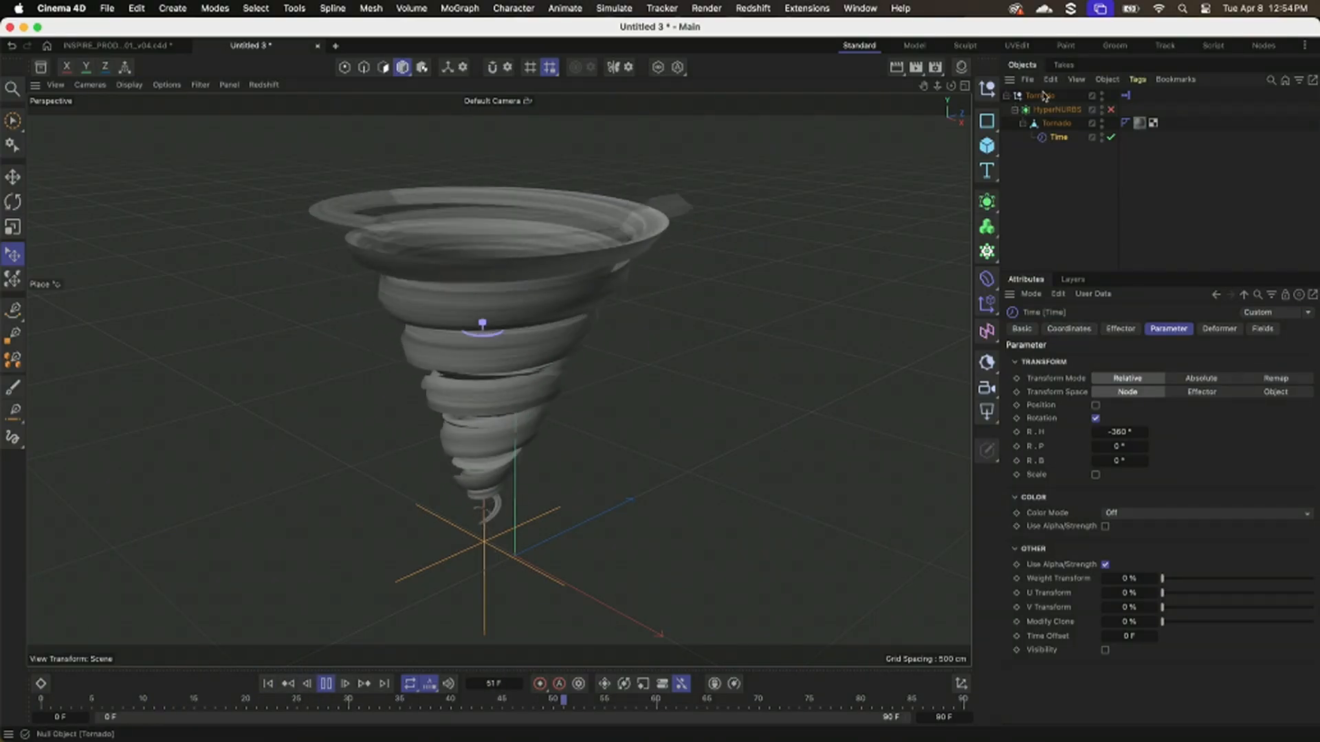
click(1044, 96)
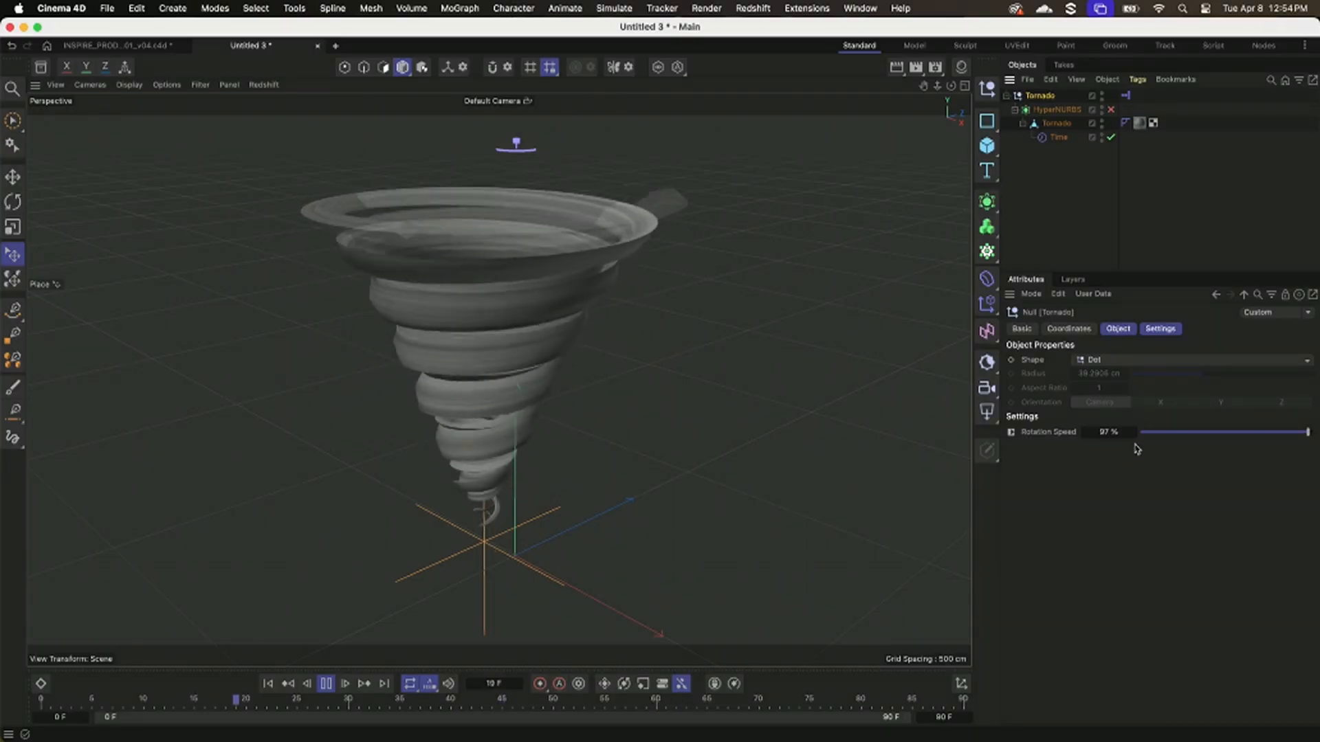
click(1257, 432)
drag(1257, 433, 1162, 434)
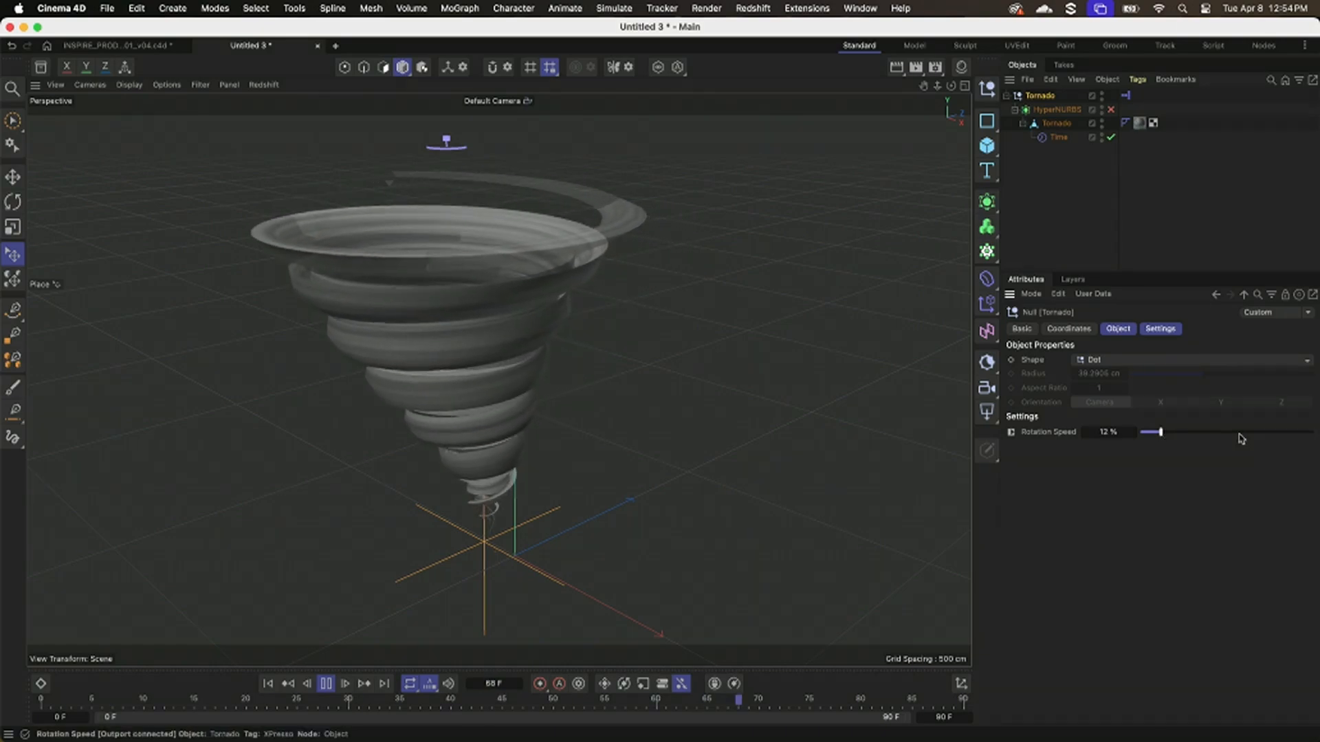
drag(1161, 433, 1257, 434)
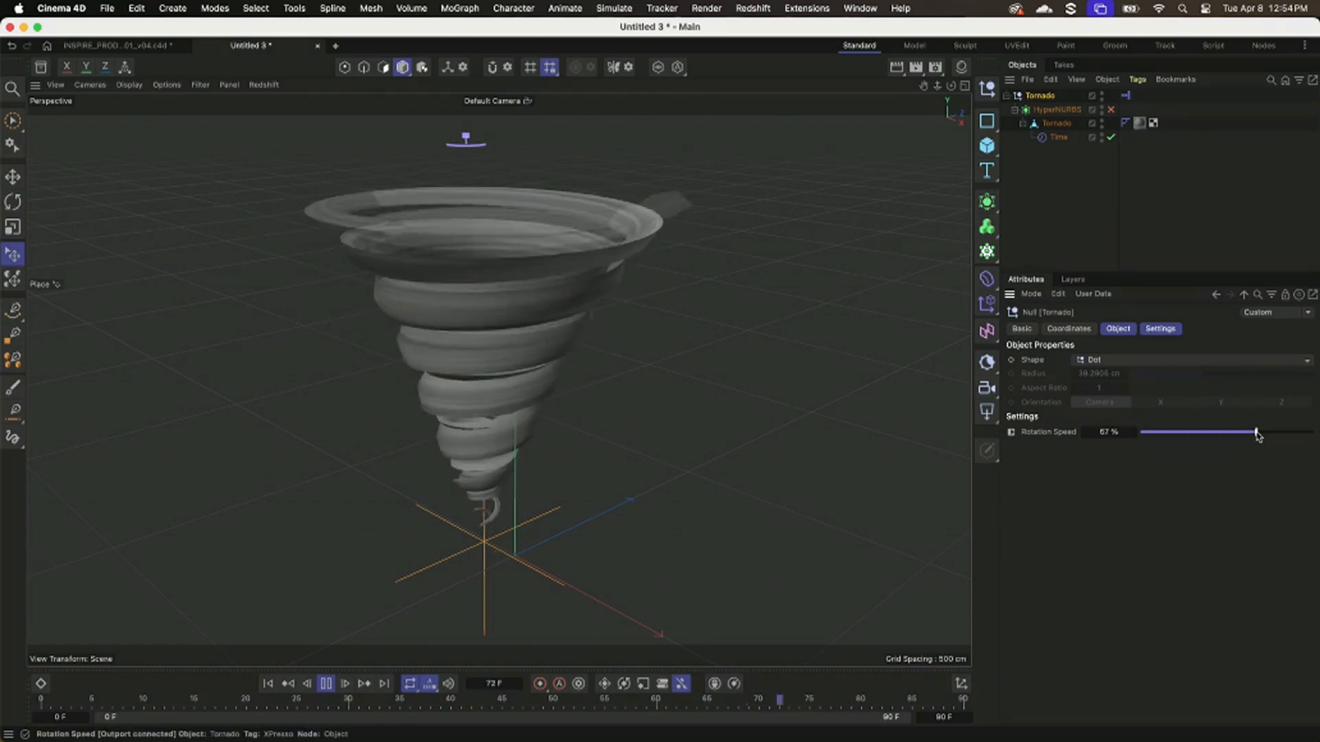
click(329, 683)
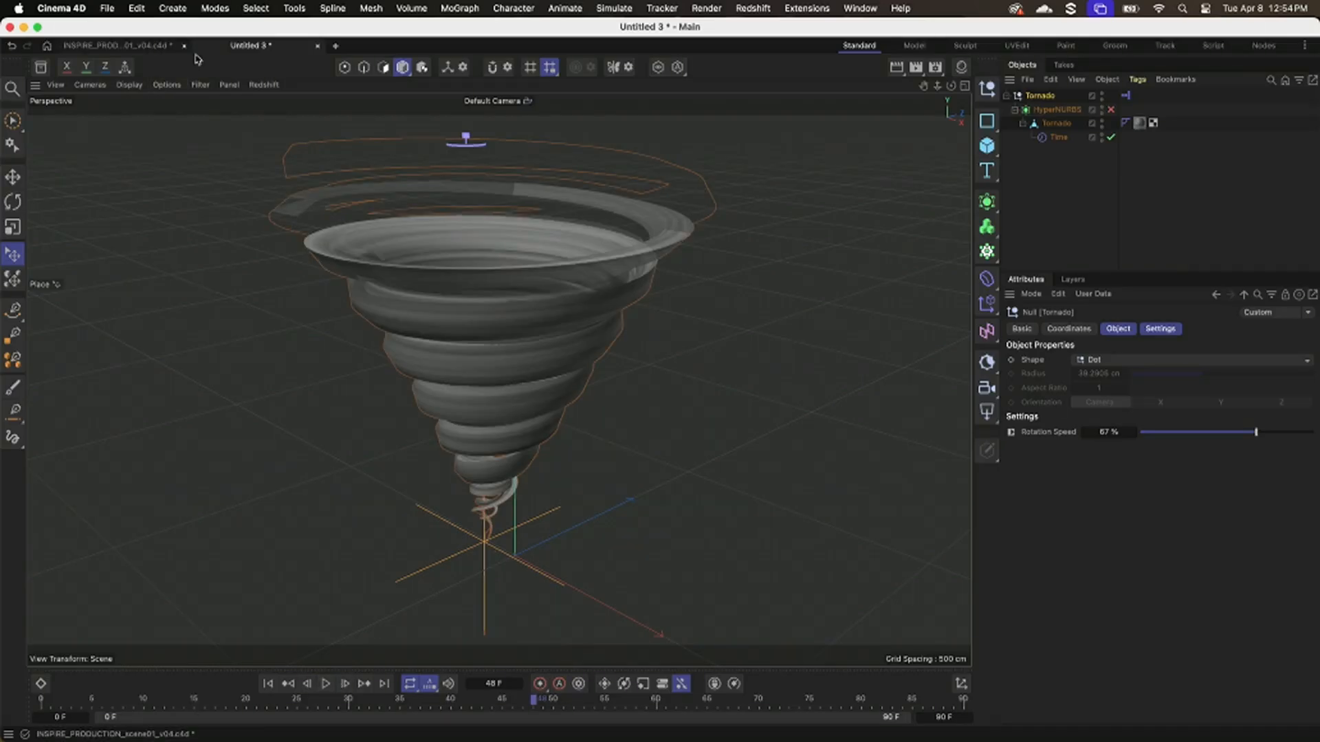
Switch to the INSPIRE_PRODUCTION_scene01_v04.c4d scene and play its animation.
click(152, 49)
click(326, 684)
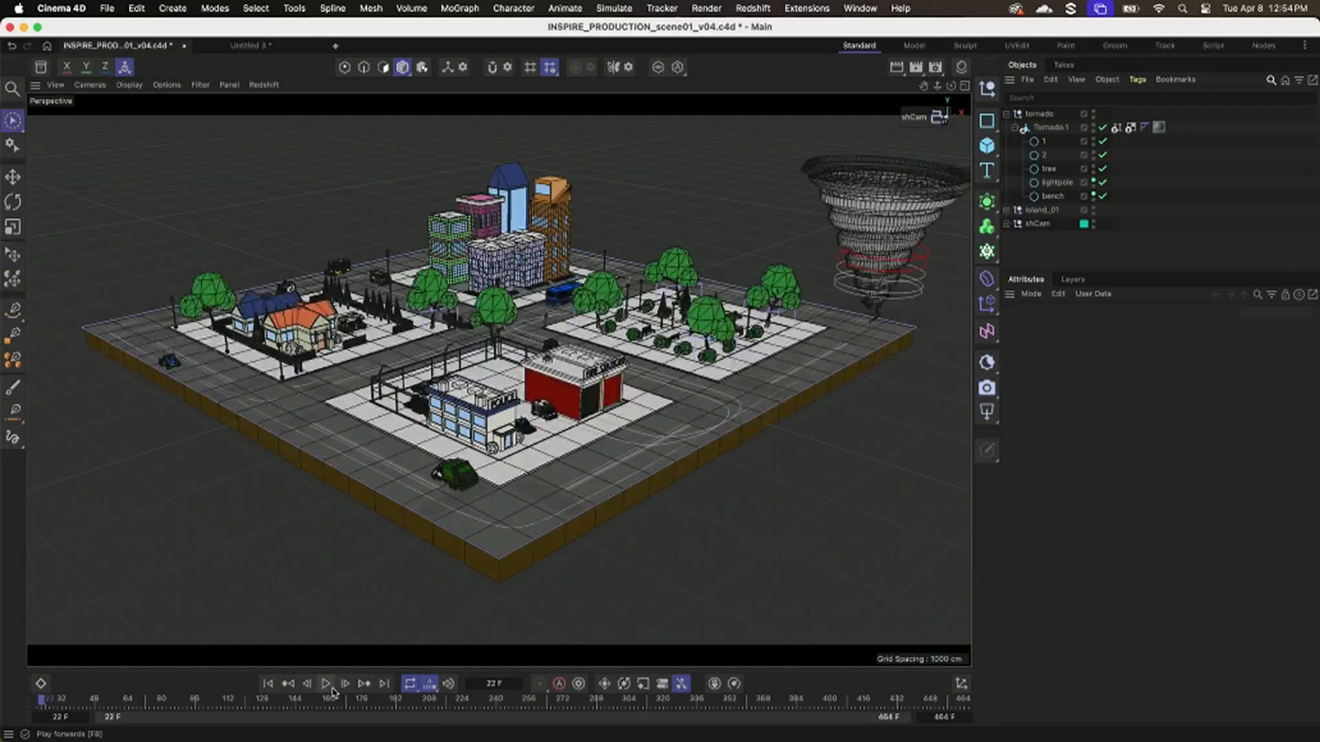
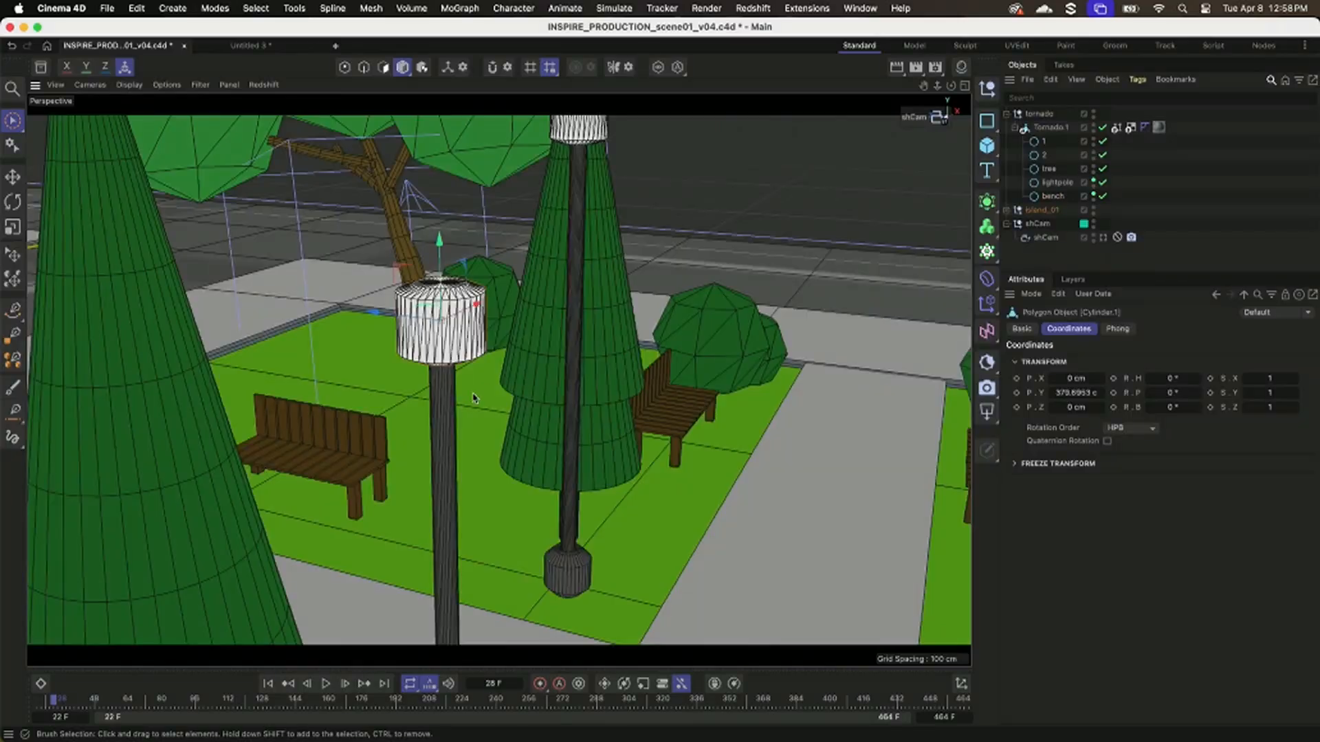
Examine the park's lamp posts, trees and benches from several angles while scrubbing the tornado animation.
alt+right_drag(515, 473, 400, 485)
alt+drag(393, 464, 433, 468)
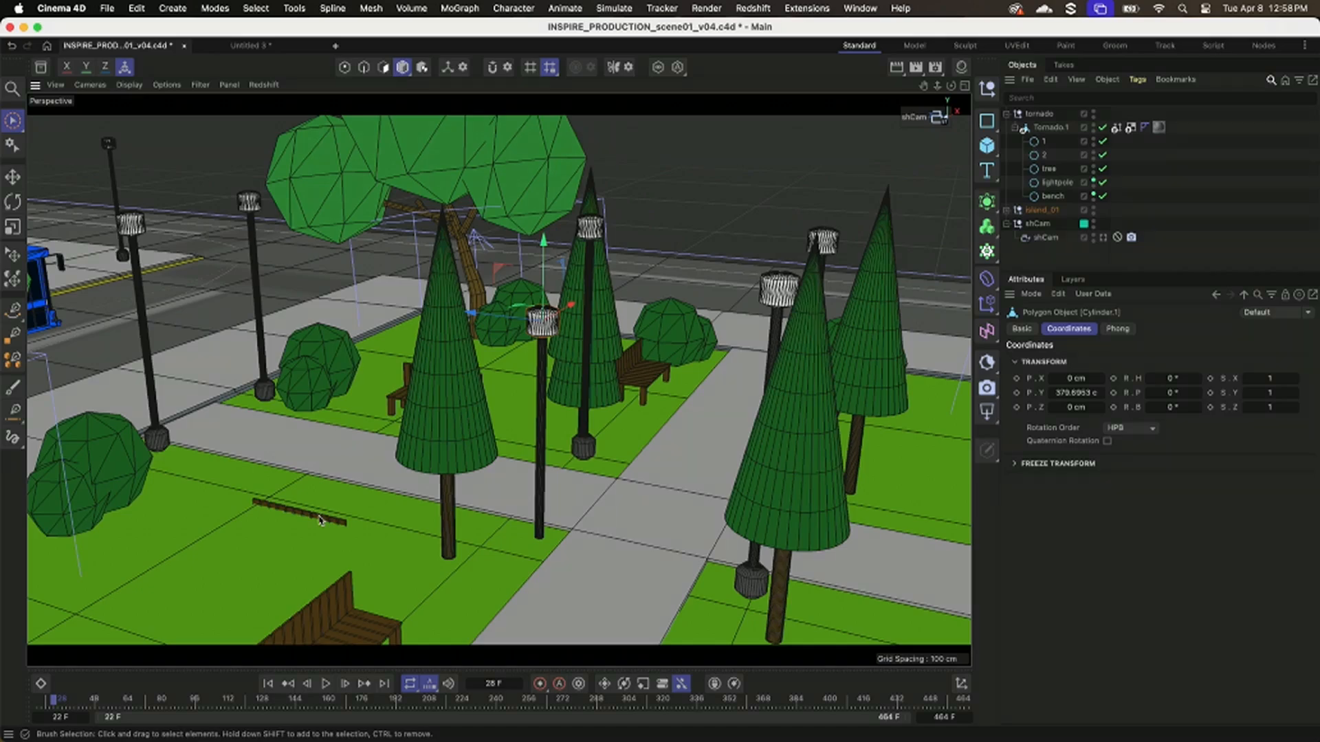
alt+right_drag(433, 507, 309, 517)
alt+drag(309, 517, 281, 549)
alt+middle_drag(281, 550, 137, 566)
drag(66, 698, 154, 705)
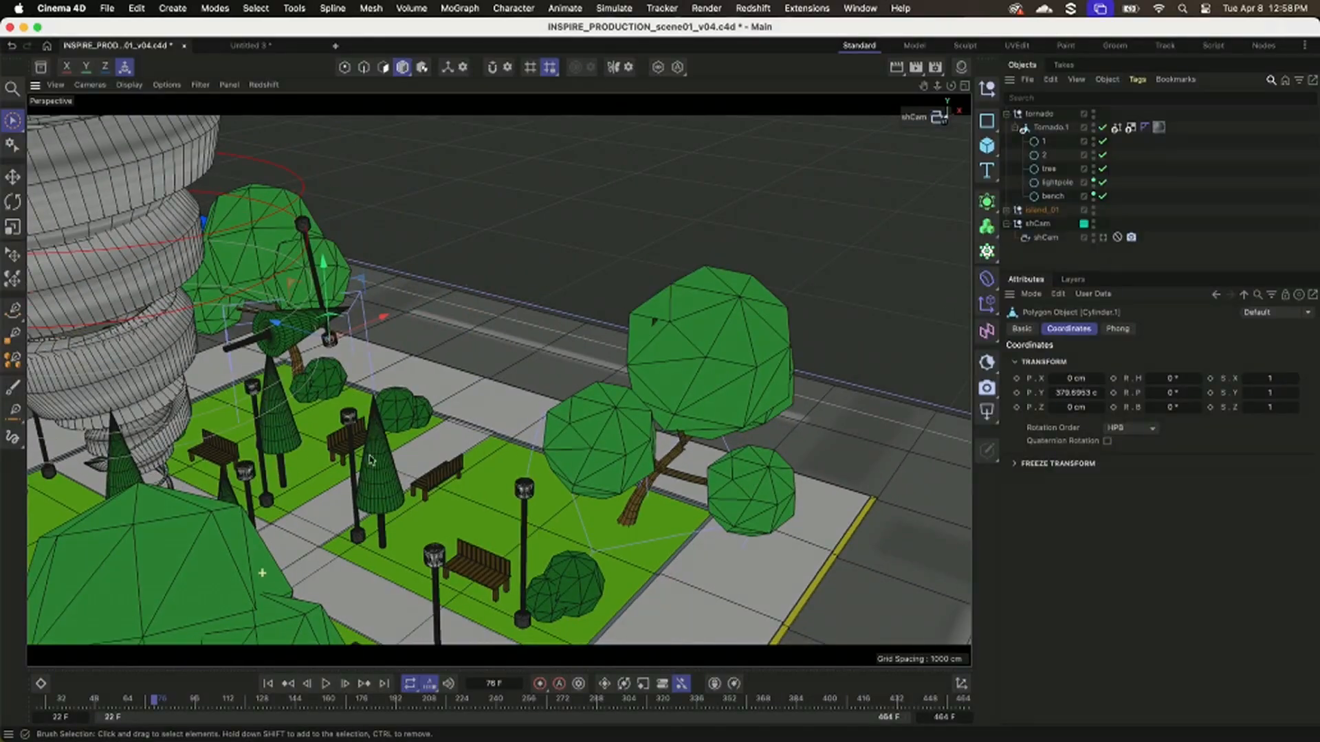
alt+right_drag(369, 460, 281, 419)
alt+middle_drag(241, 420, 485, 427)
mouse_move(154, 705)
mouse_down()
mouse_move(244, 705)
mouse_move(160, 705)
mouse_up()
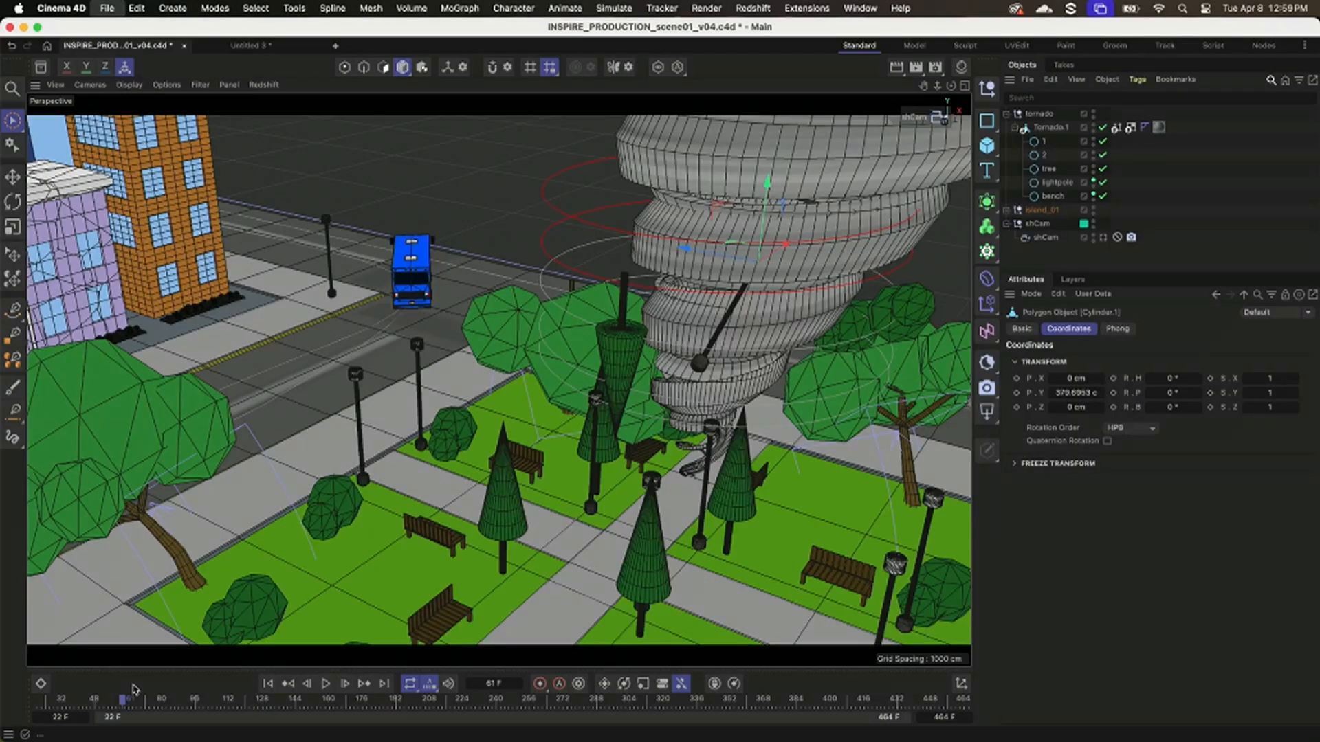
Create a new project and add a Circle spline oriented on the XZ plane.
key(super+n)
click(987, 121)
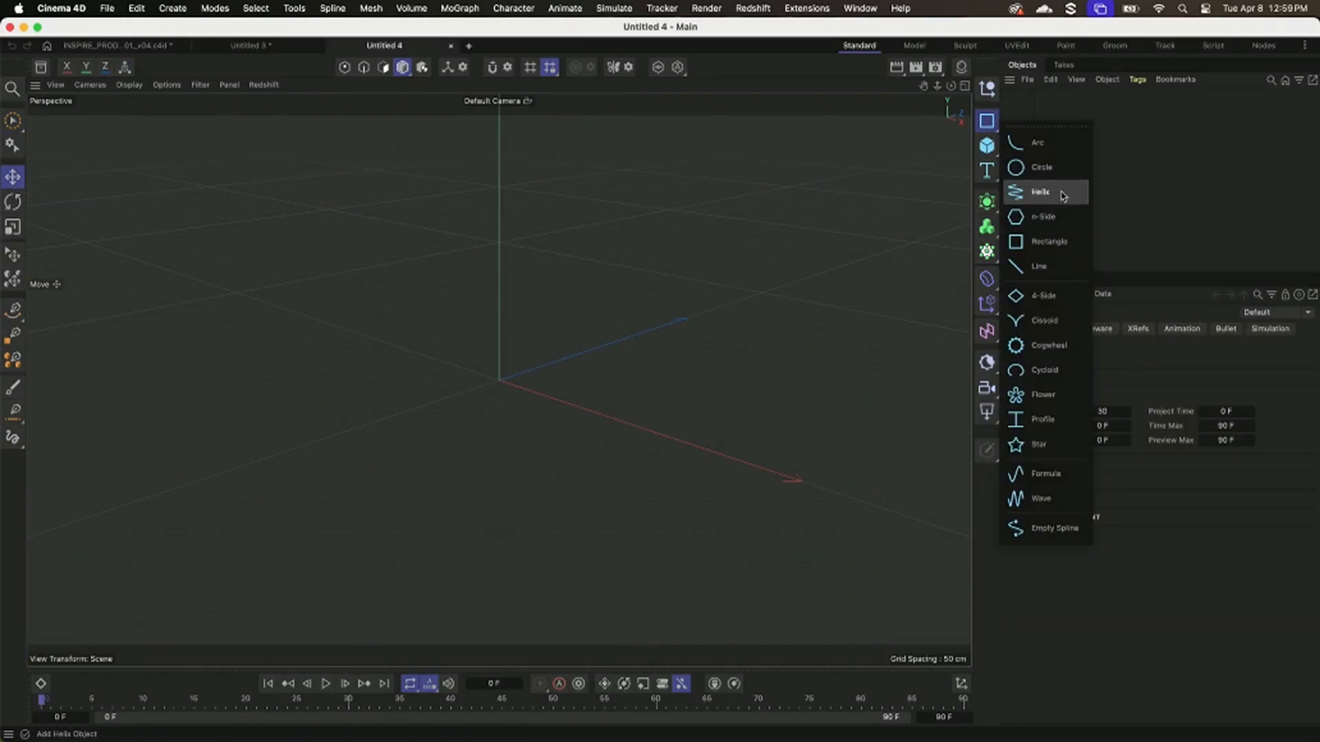
click(1036, 168)
click(1118, 330)
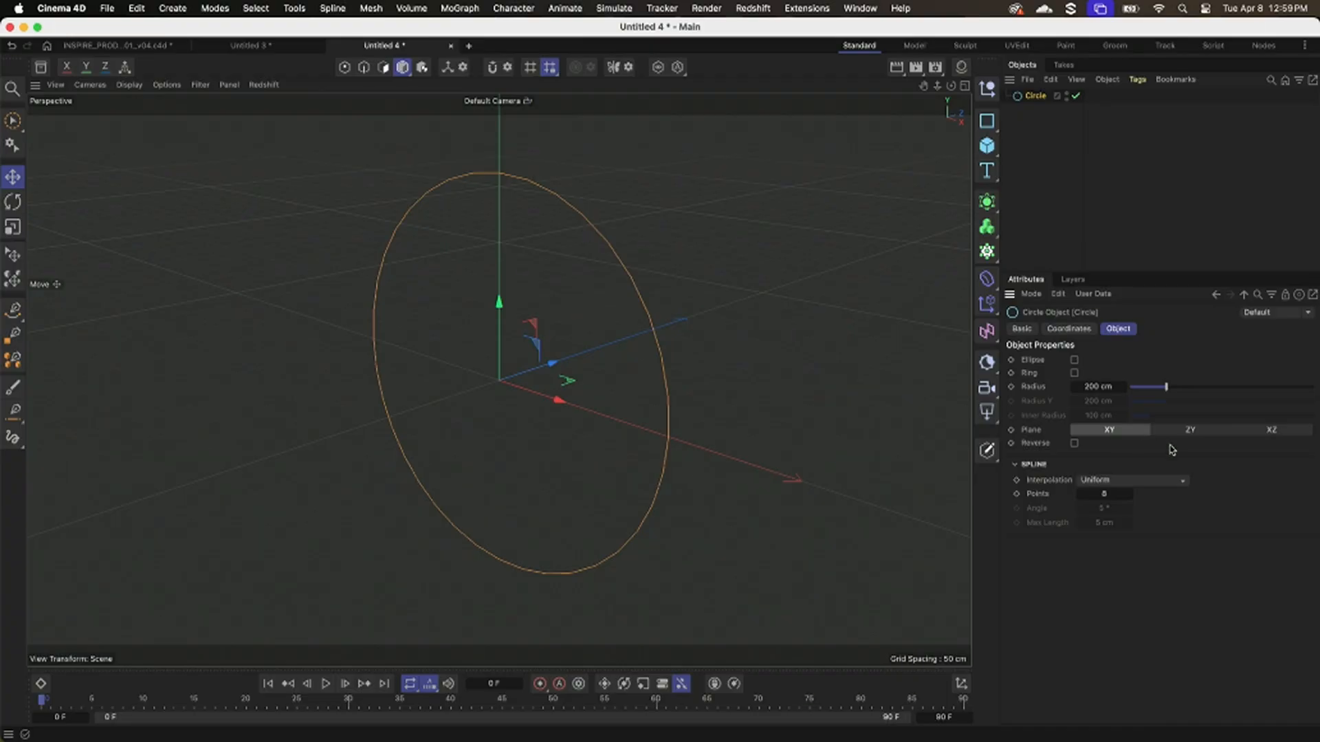
click(1190, 431)
click(1265, 431)
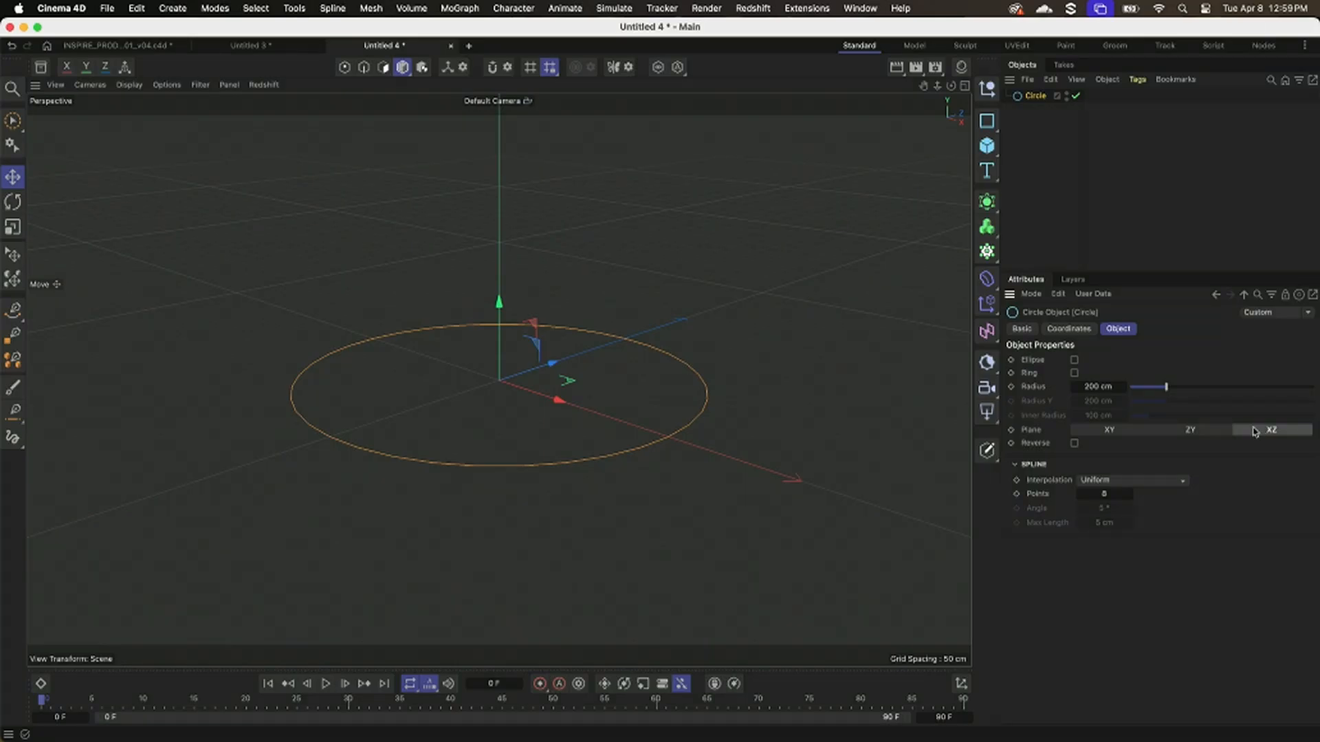
alt+drag(674, 416, 707, 436)
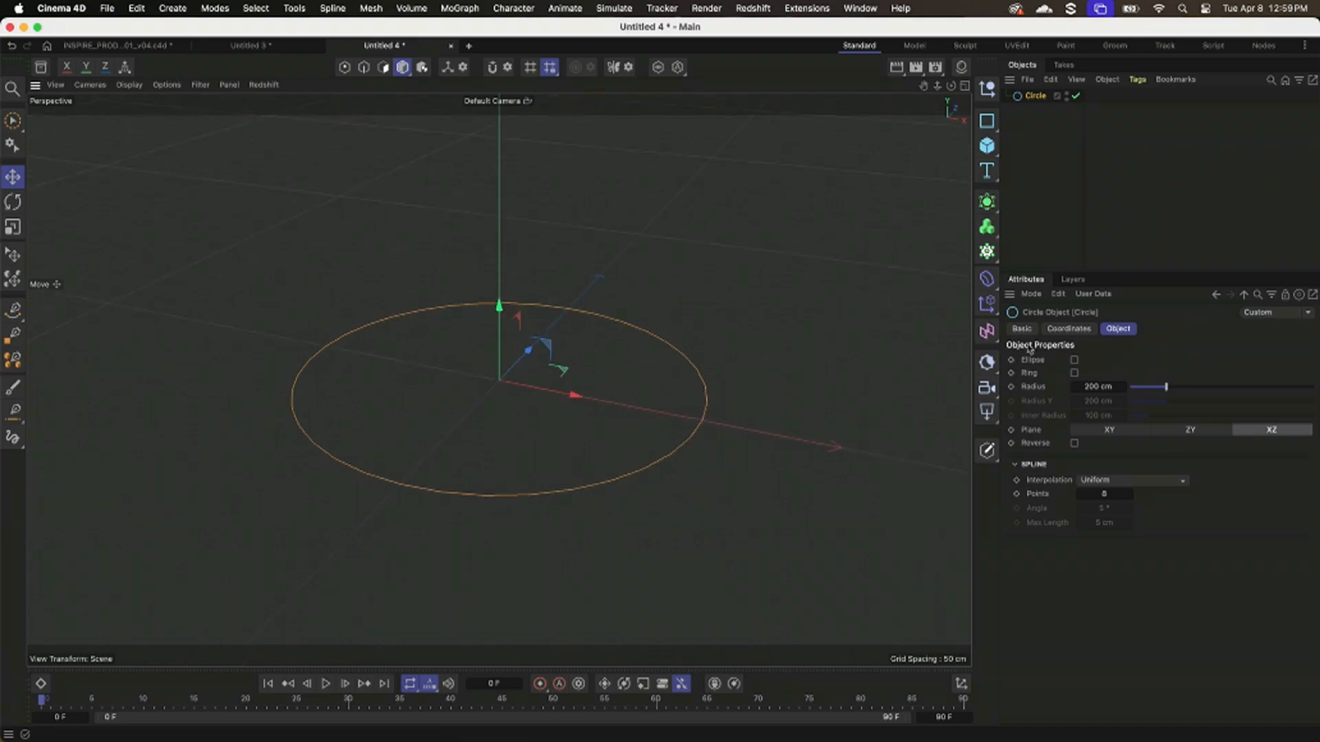
Try rotating the circle around its heading axis, and set R.H back to 0°.
click(1065, 330)
drag(1169, 376, 1231, 377)
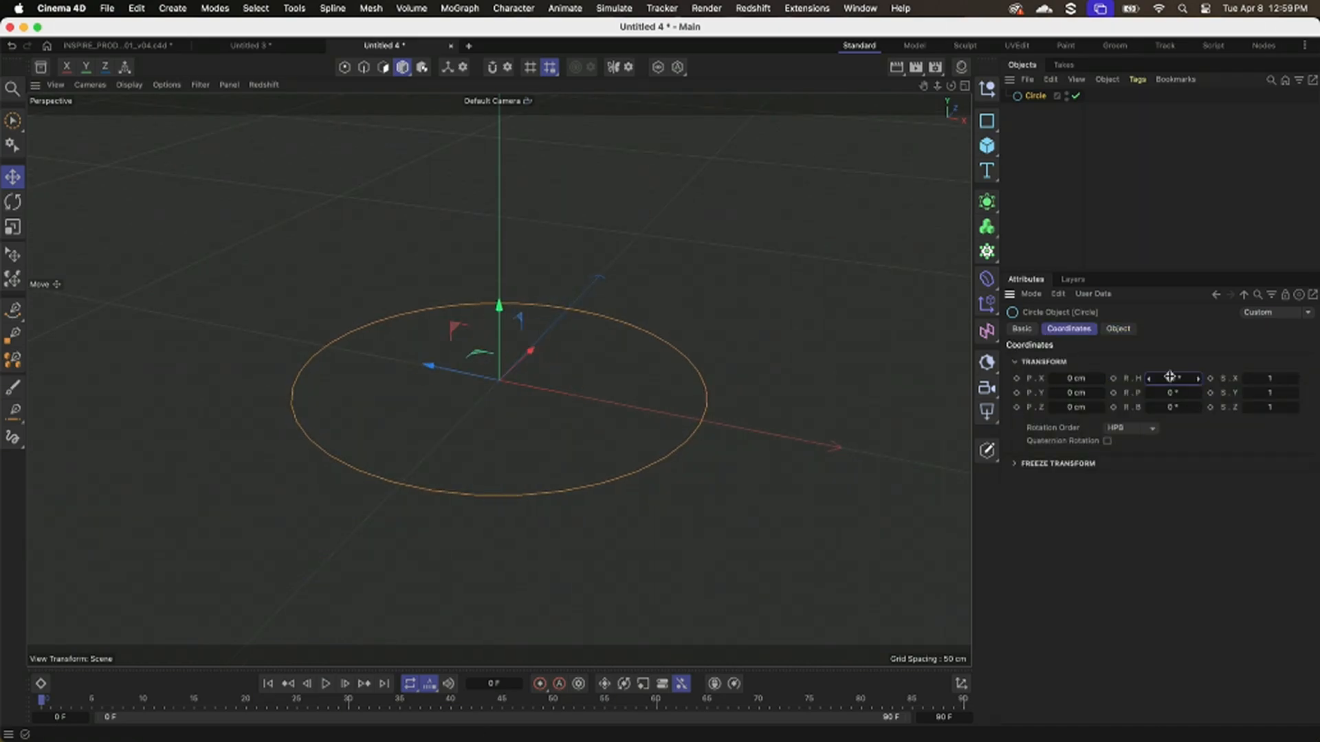
click(1170, 377)
text(0)
key(Return)
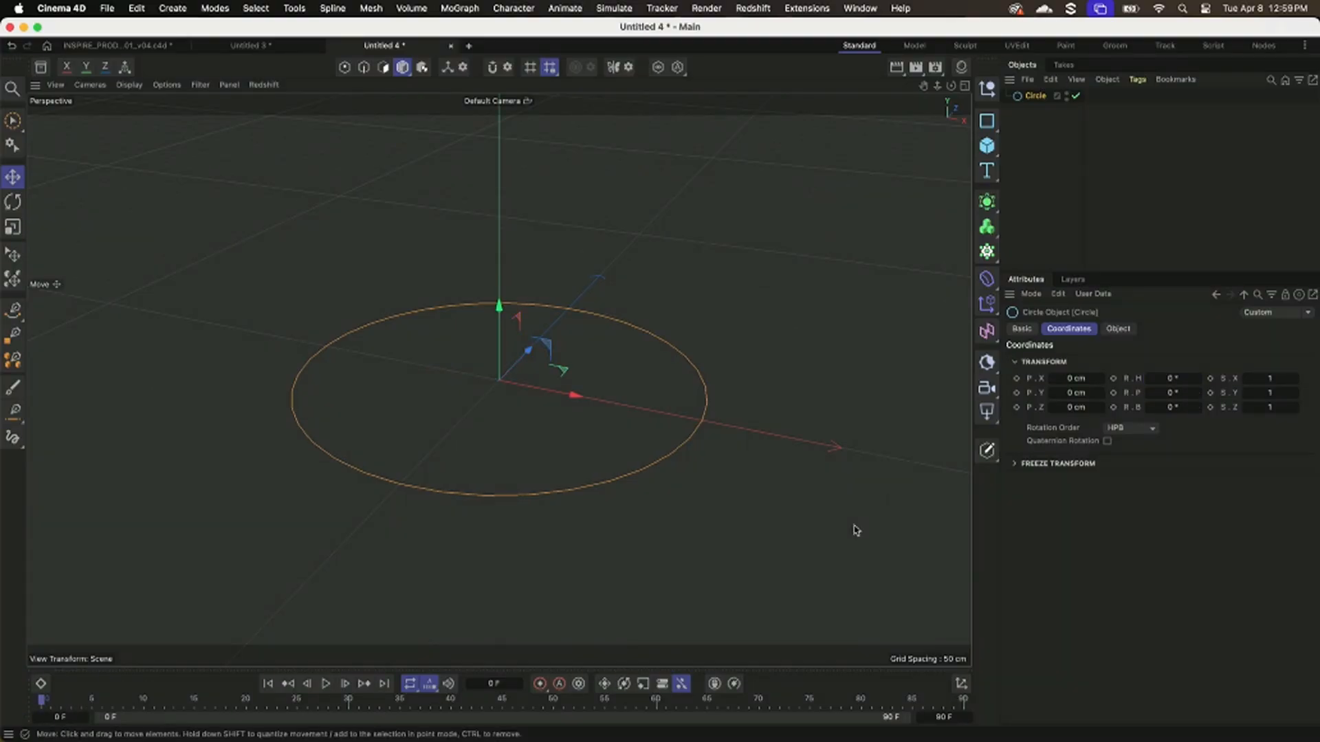
Keyframe the circle's heading rotation from 0° at frame 0 to 640° at frame 90, and play the animation.
click(1113, 378)
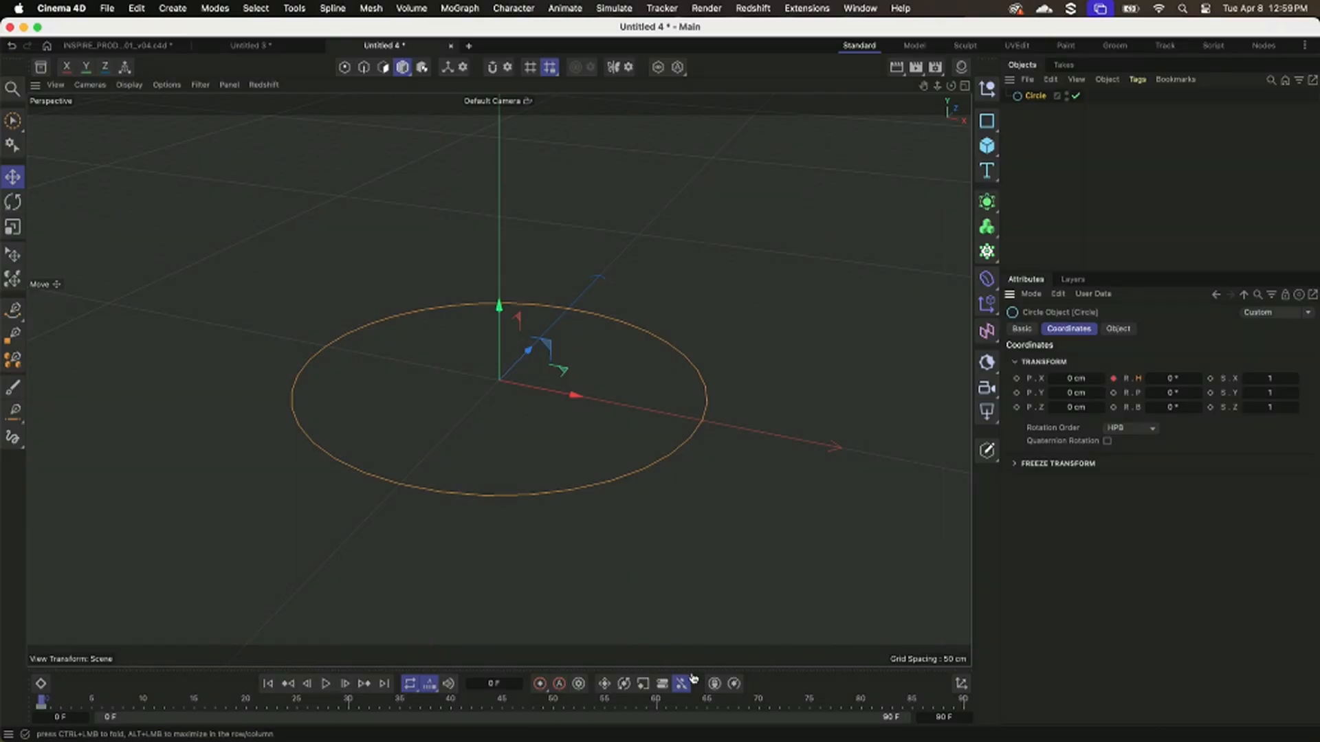
click(965, 705)
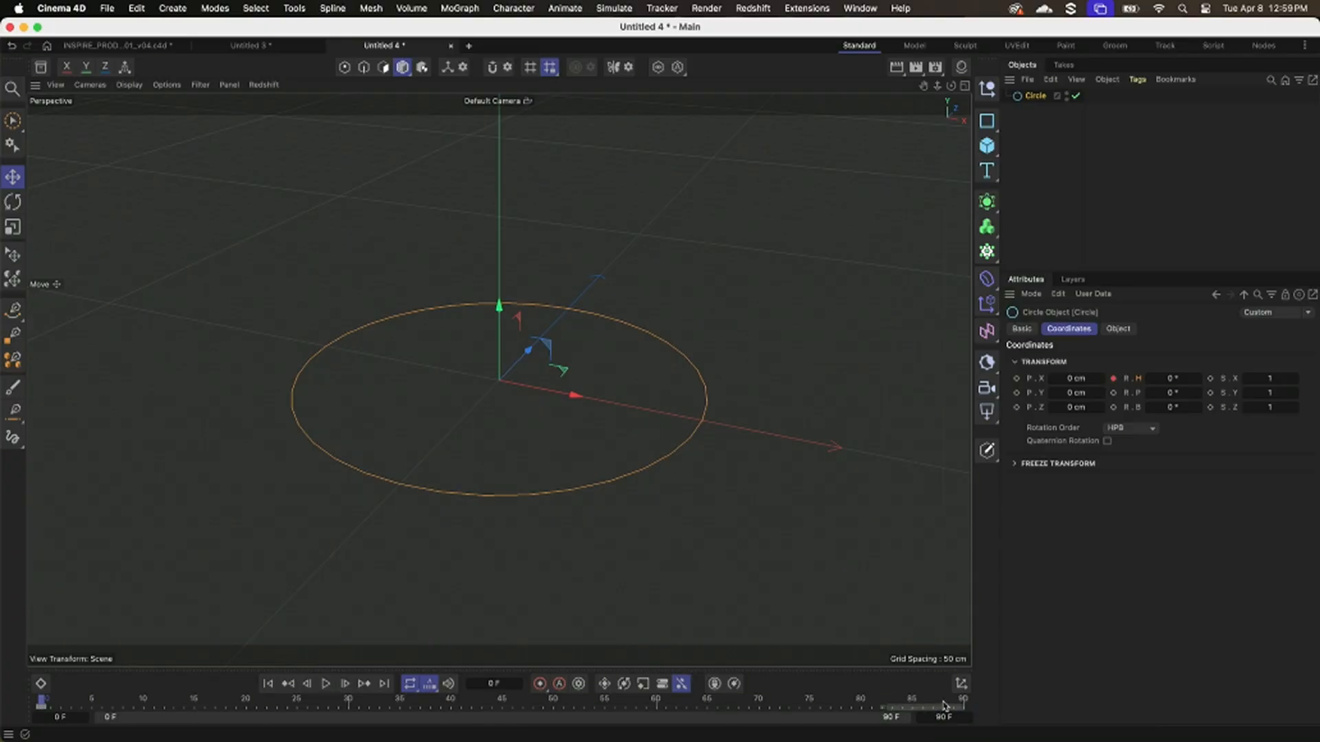
drag(1159, 379, 1164, 442)
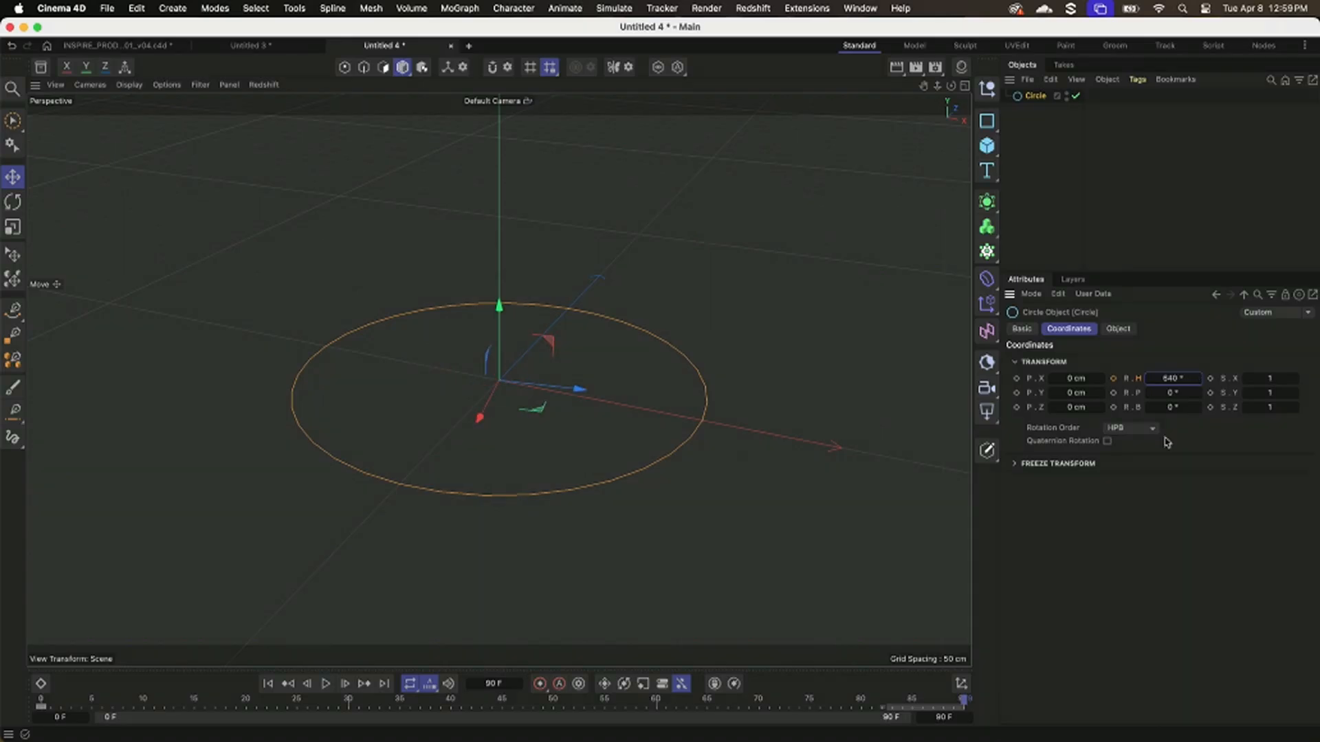
click(1113, 379)
click(269, 684)
click(326, 684)
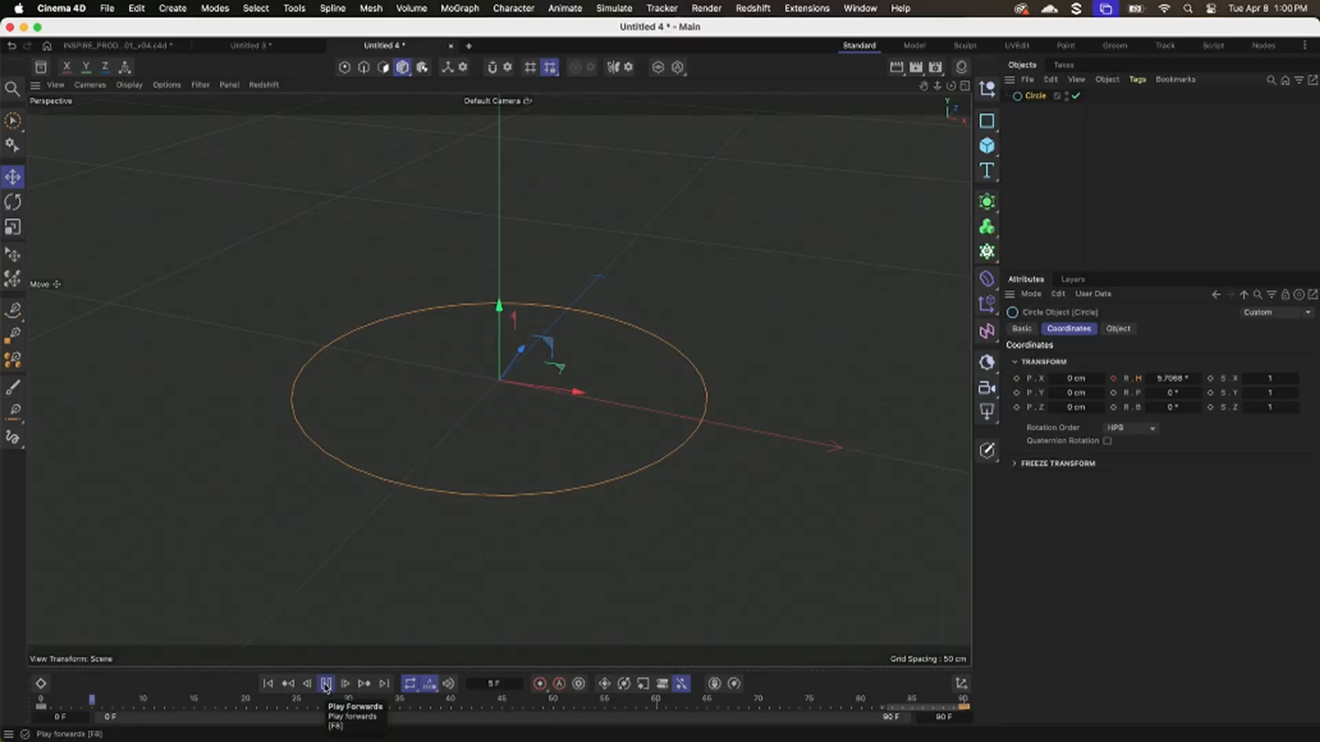
click(326, 683)
Add a Figure object, move it along X to about -581 cm away from the circle, and play the animation.
scroll(582, 418, down, 5)
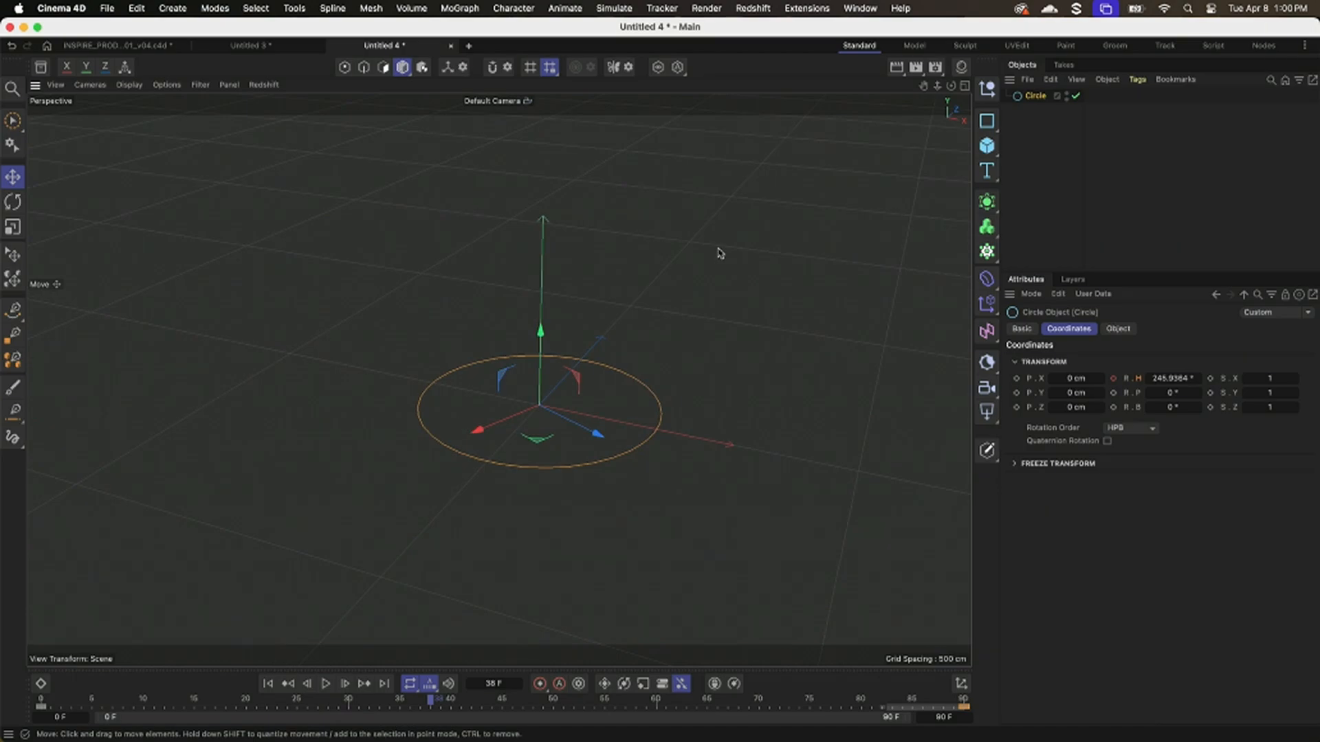
click(1000, 150)
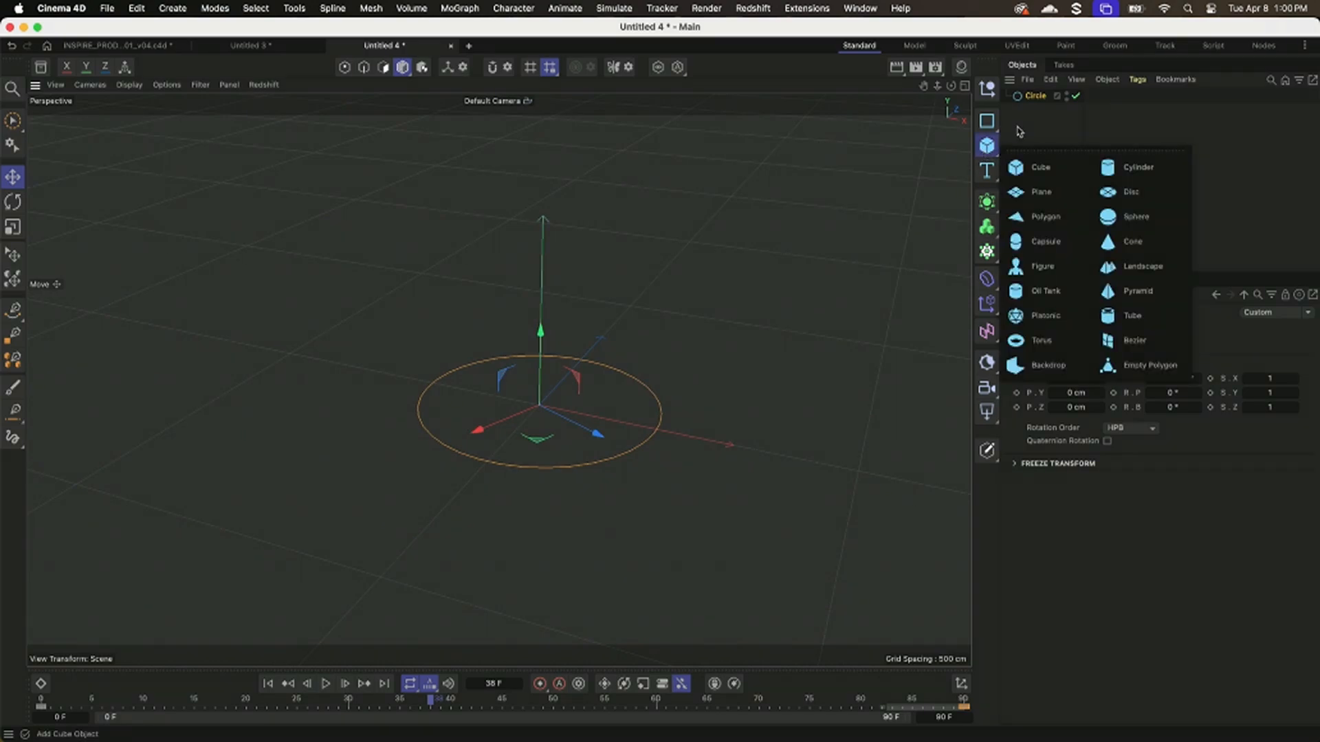
click(1028, 267)
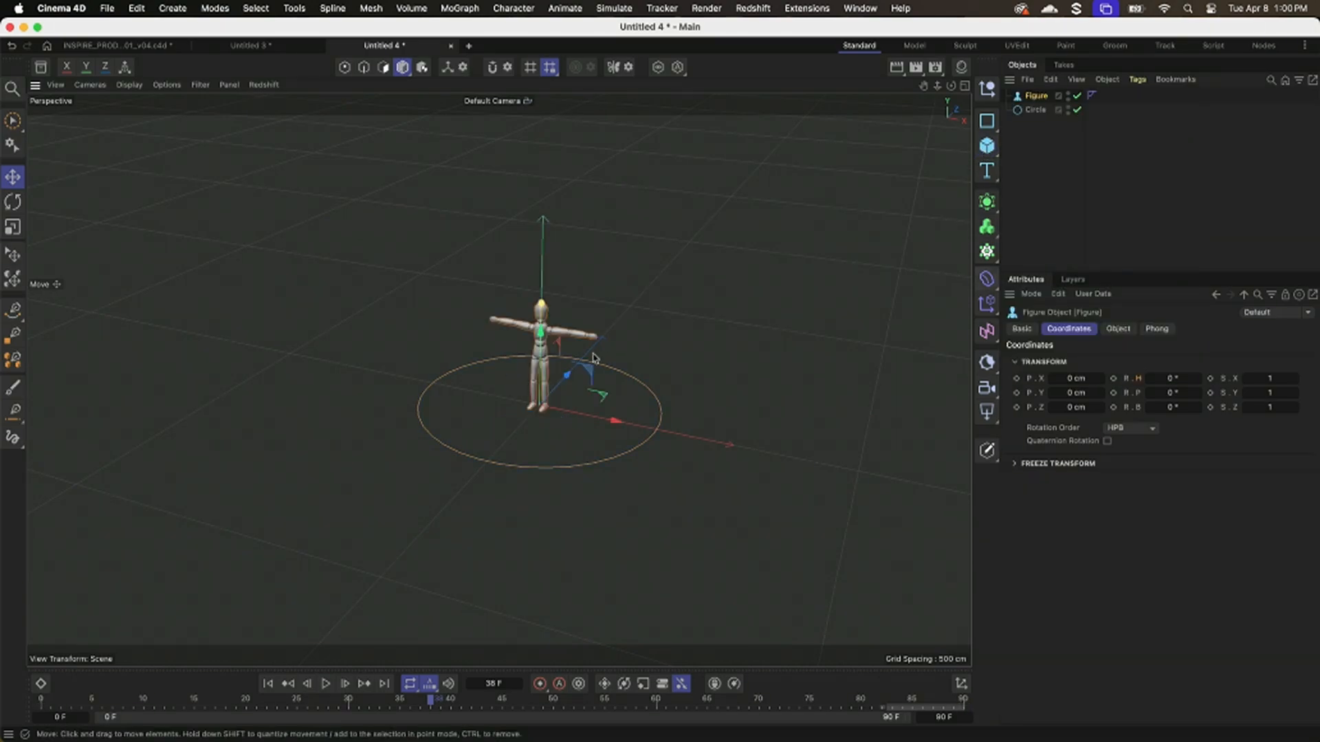
drag(613, 418, 377, 392)
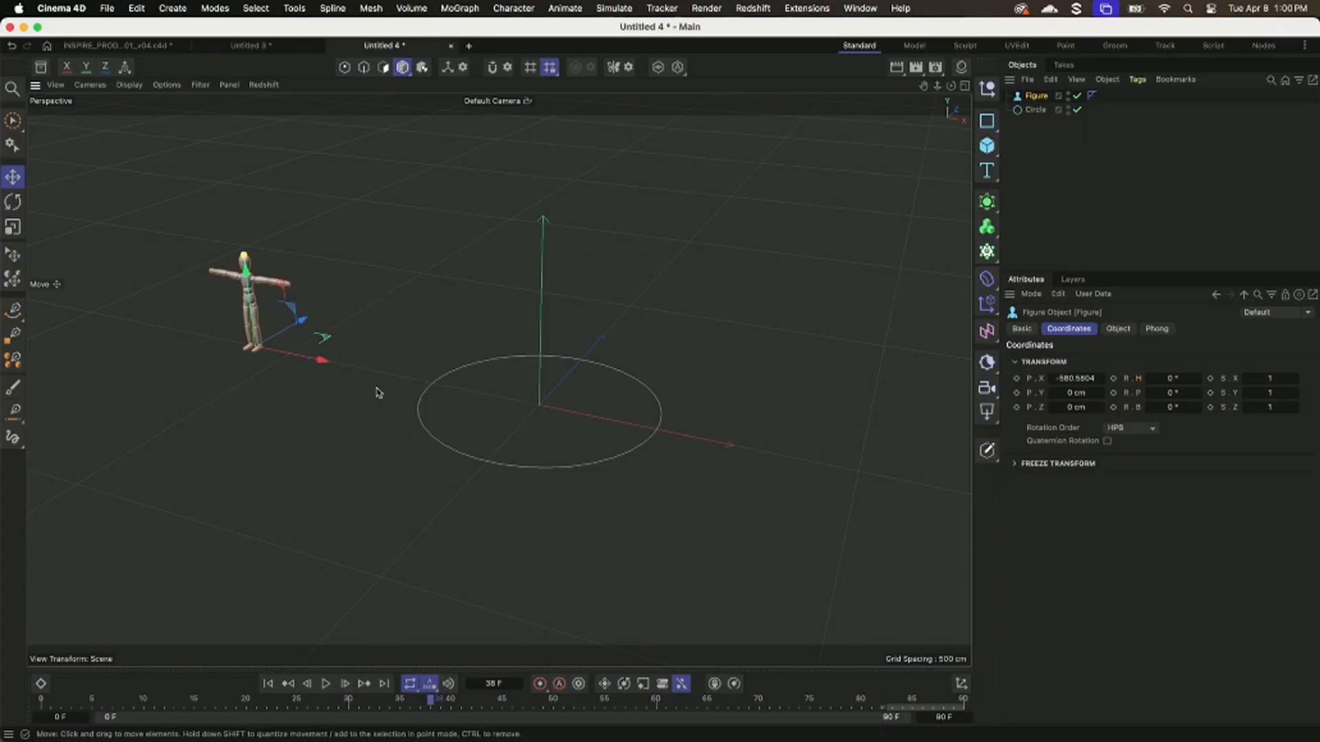
click(268, 684)
click(326, 684)
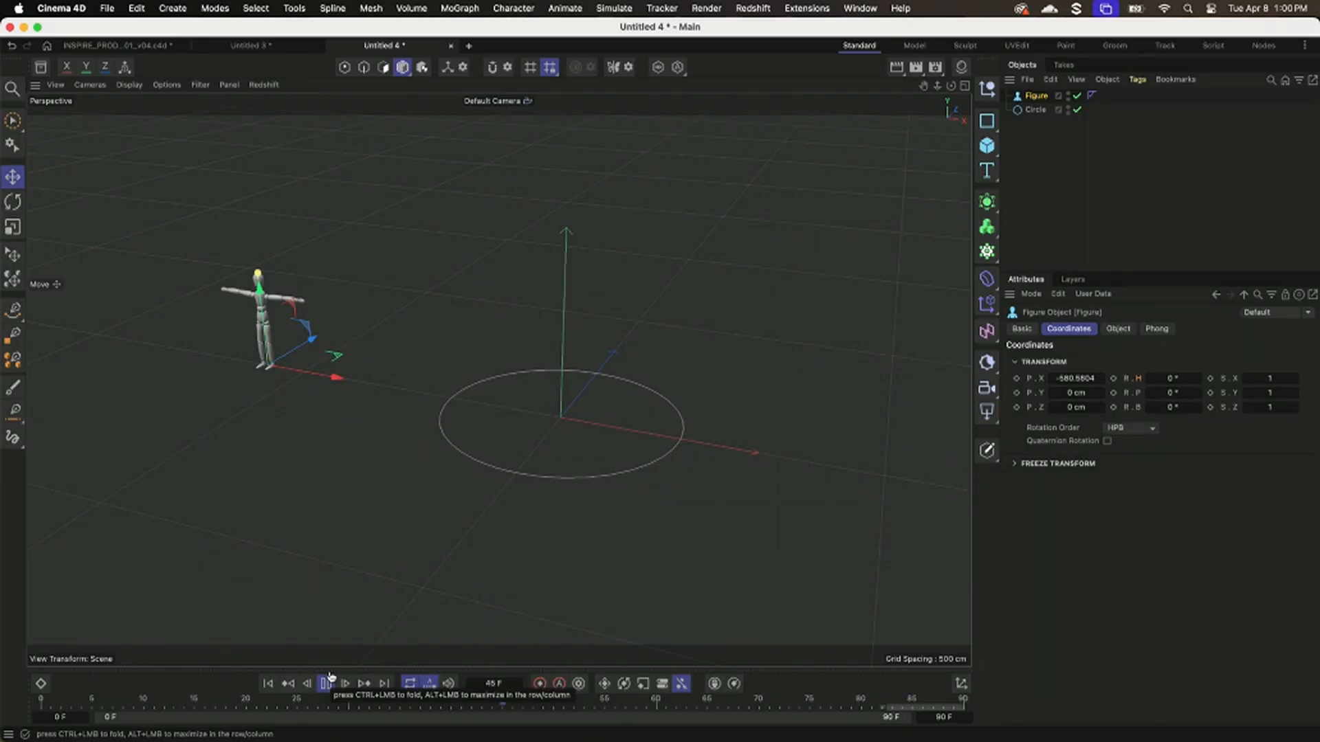
click(325, 683)
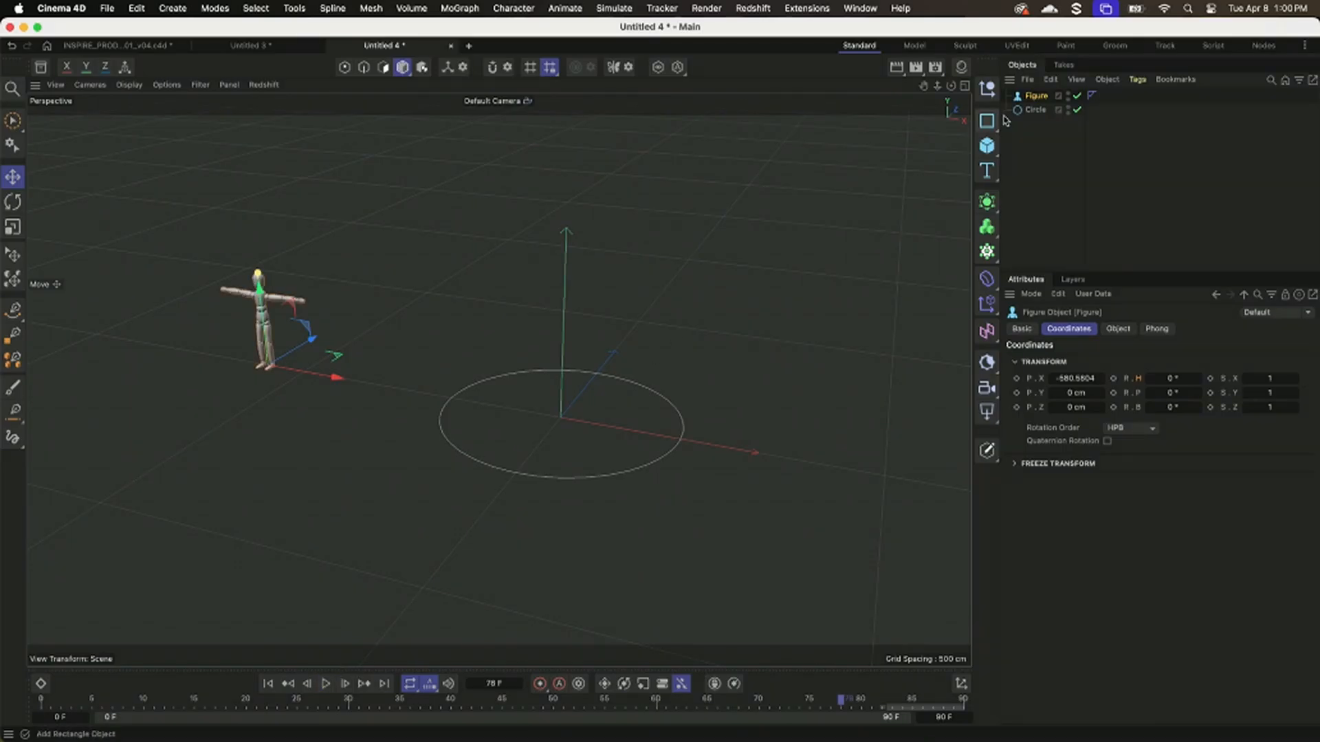
Add an Align to Spline tag to the Figure with Circle as its spline path, and preview the animation.
right_click(1034, 100)
mouse_move(1069, 129)
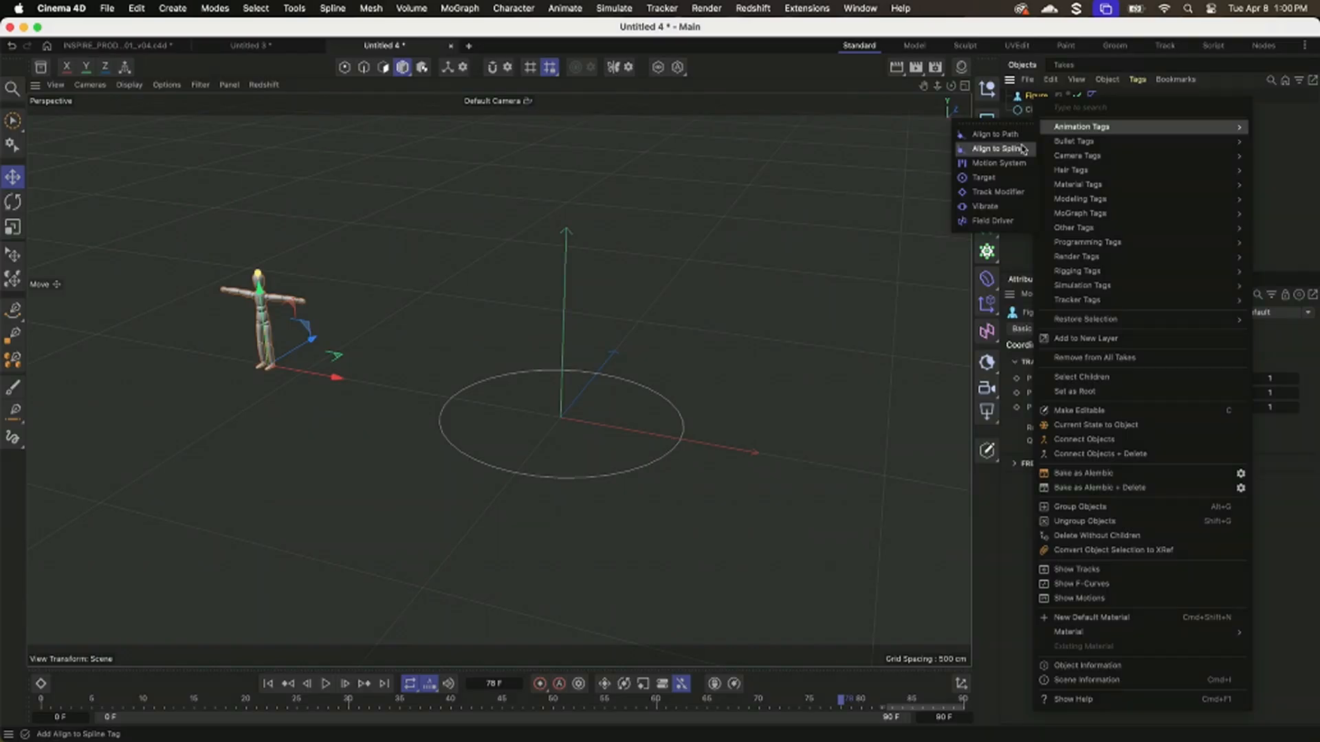
click(906, 229)
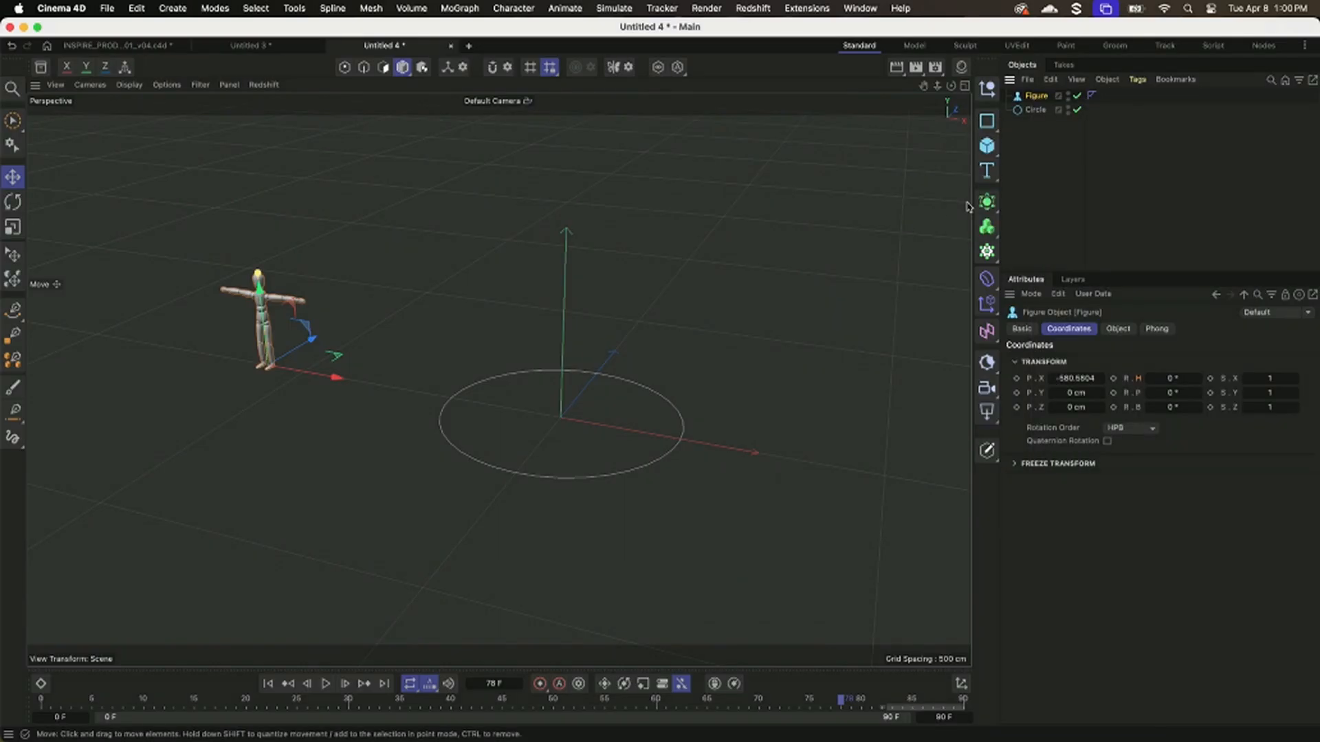
key(shift+c)
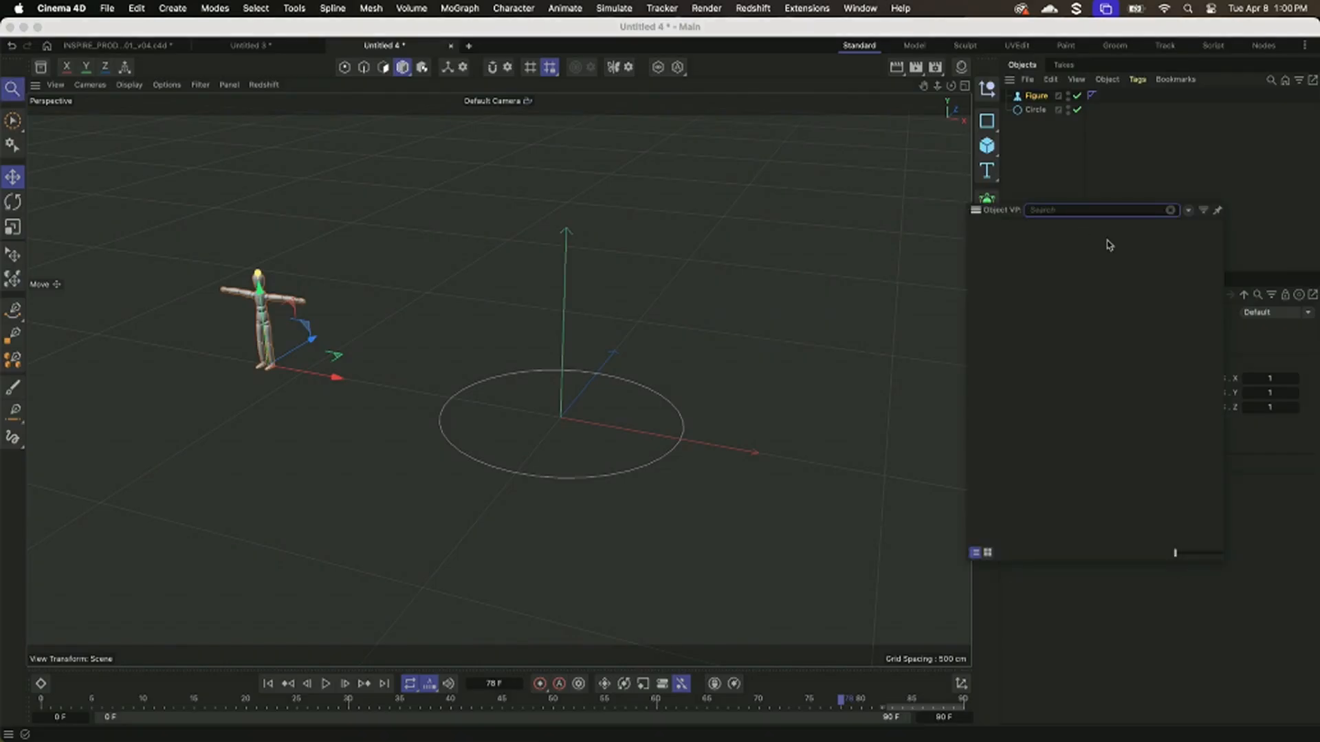
drag(1108, 244, 1036, 160)
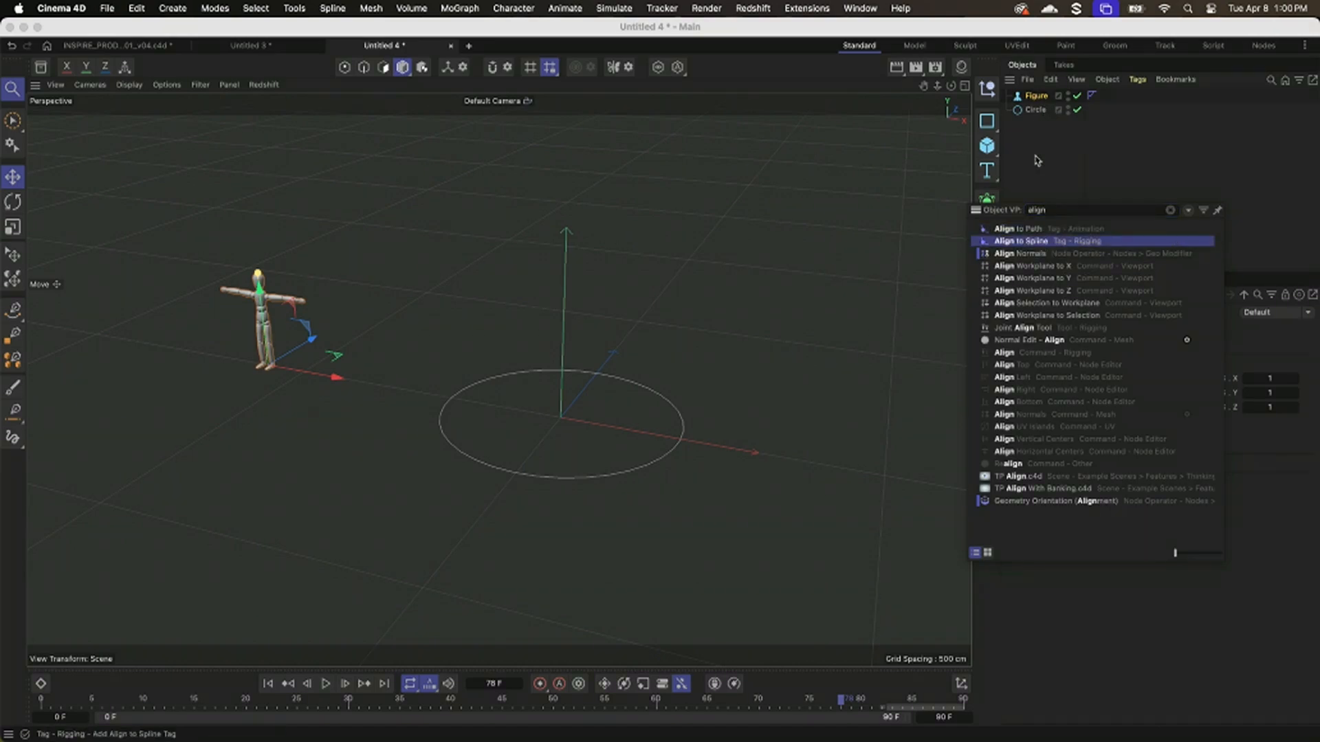
key(Return)
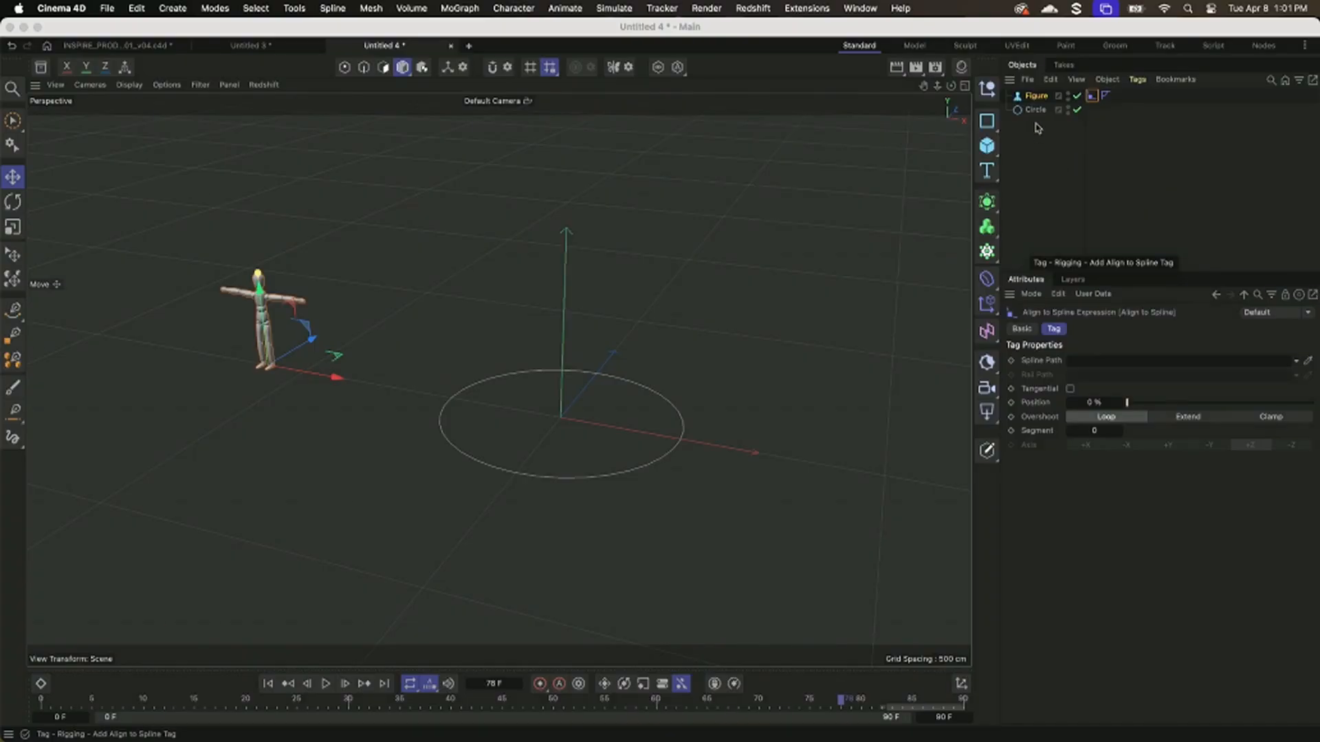
drag(1034, 110, 1104, 364)
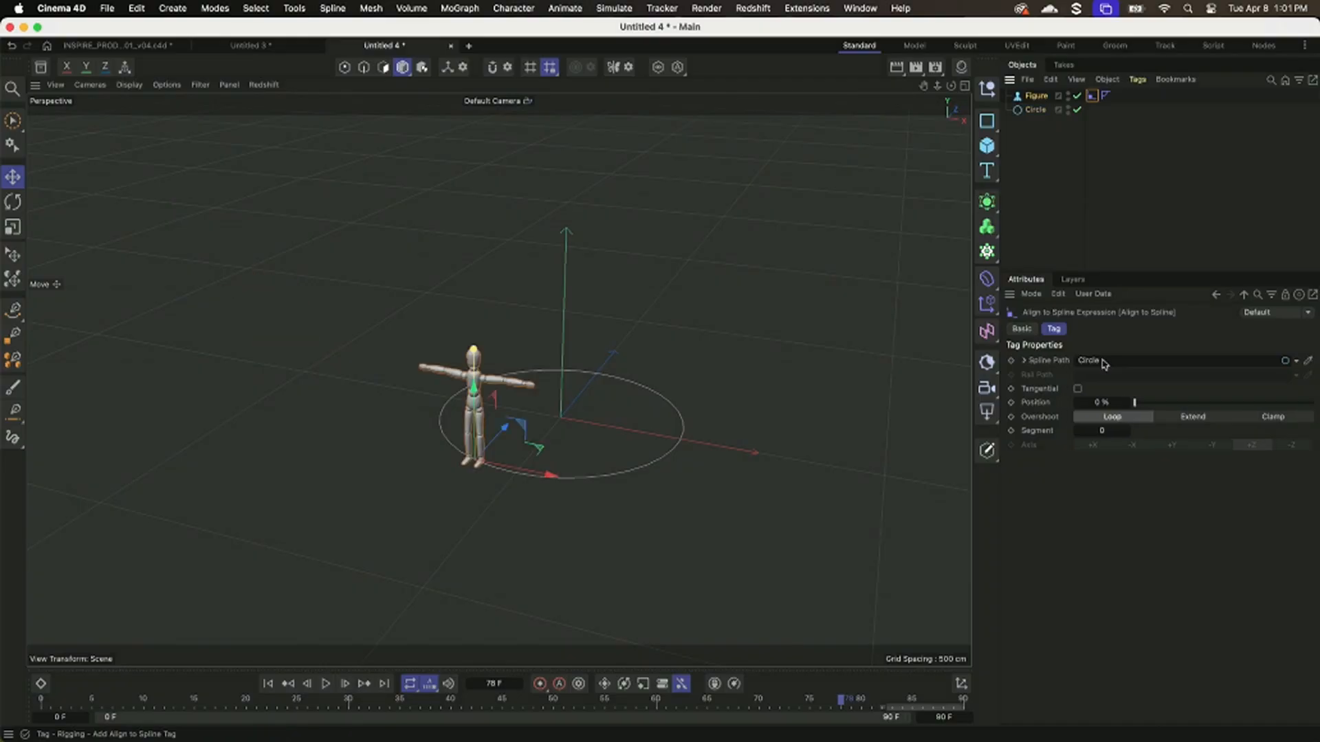
click(327, 685)
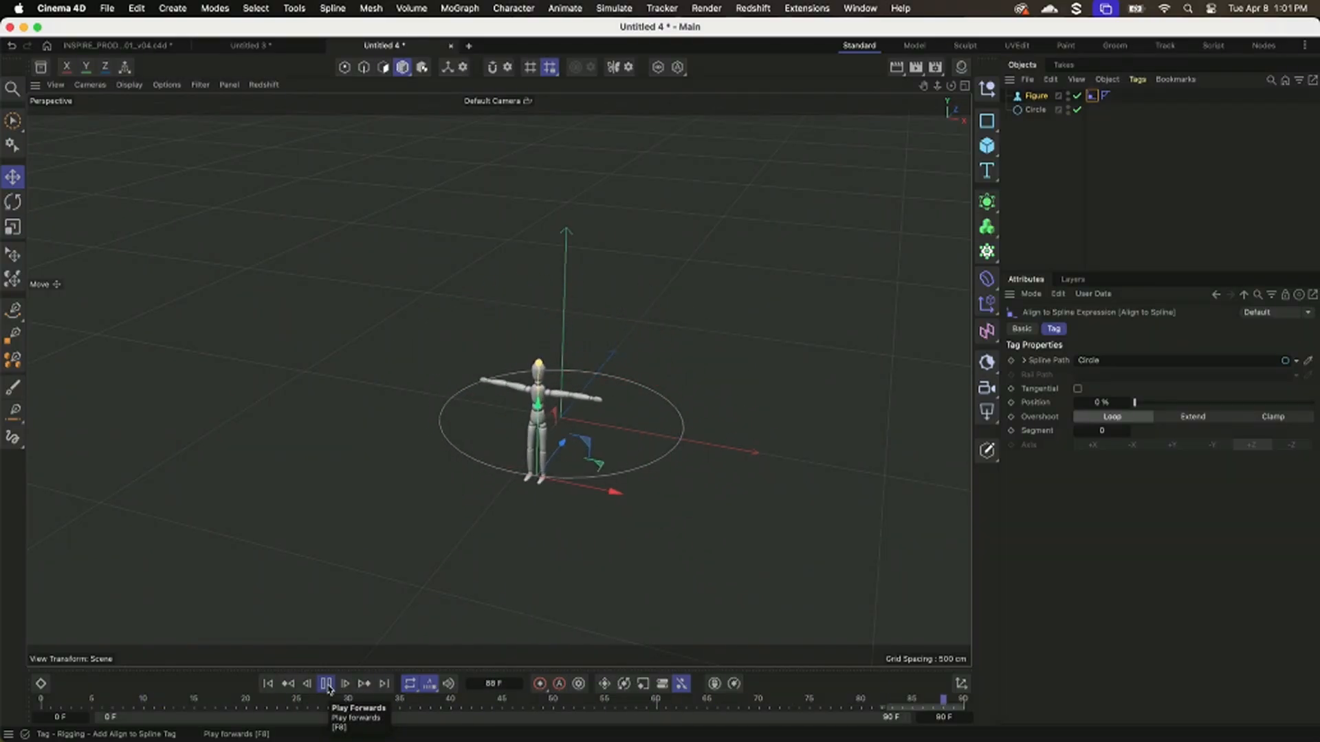
click(324, 686)
click(268, 685)
drag(183, 704, 3, 711)
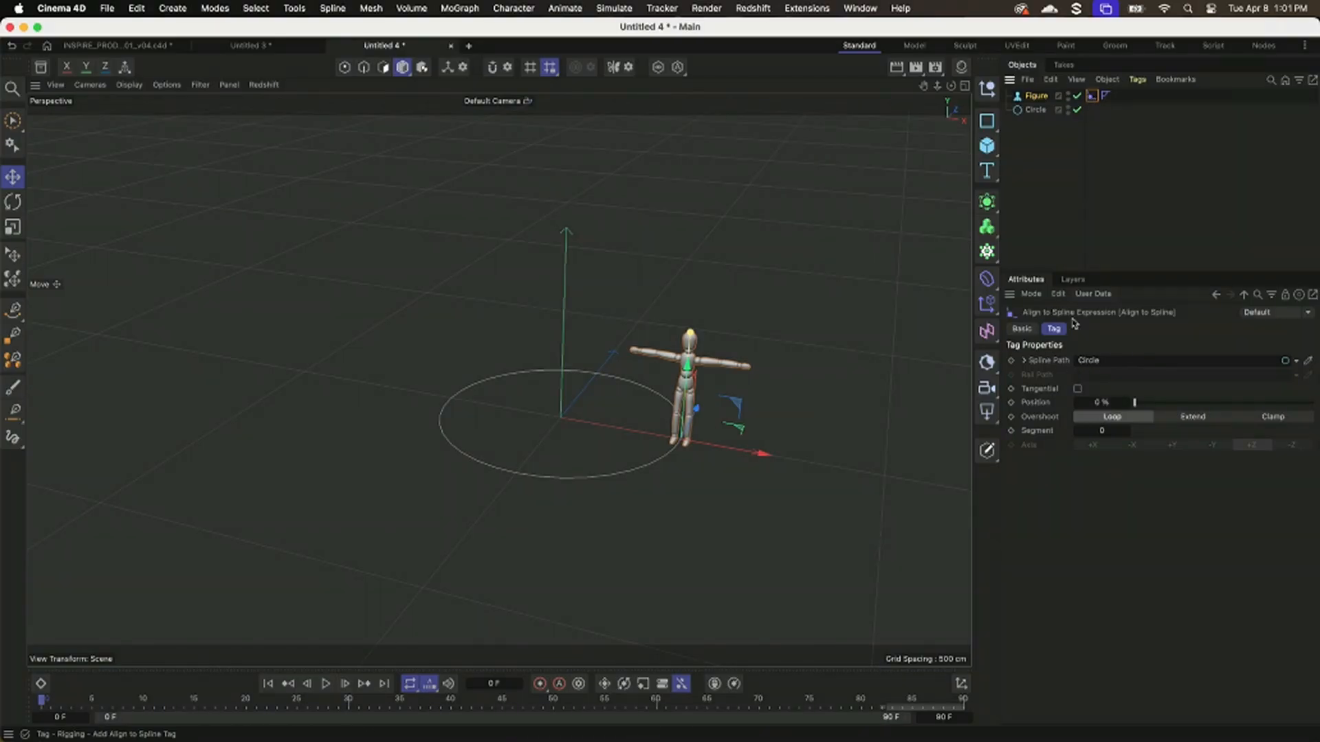
Disable the Align to Spline tag and keyframe the Figure's X position from about -758 cm at frame 0 to about -233 cm at frame 60.
click(1013, 328)
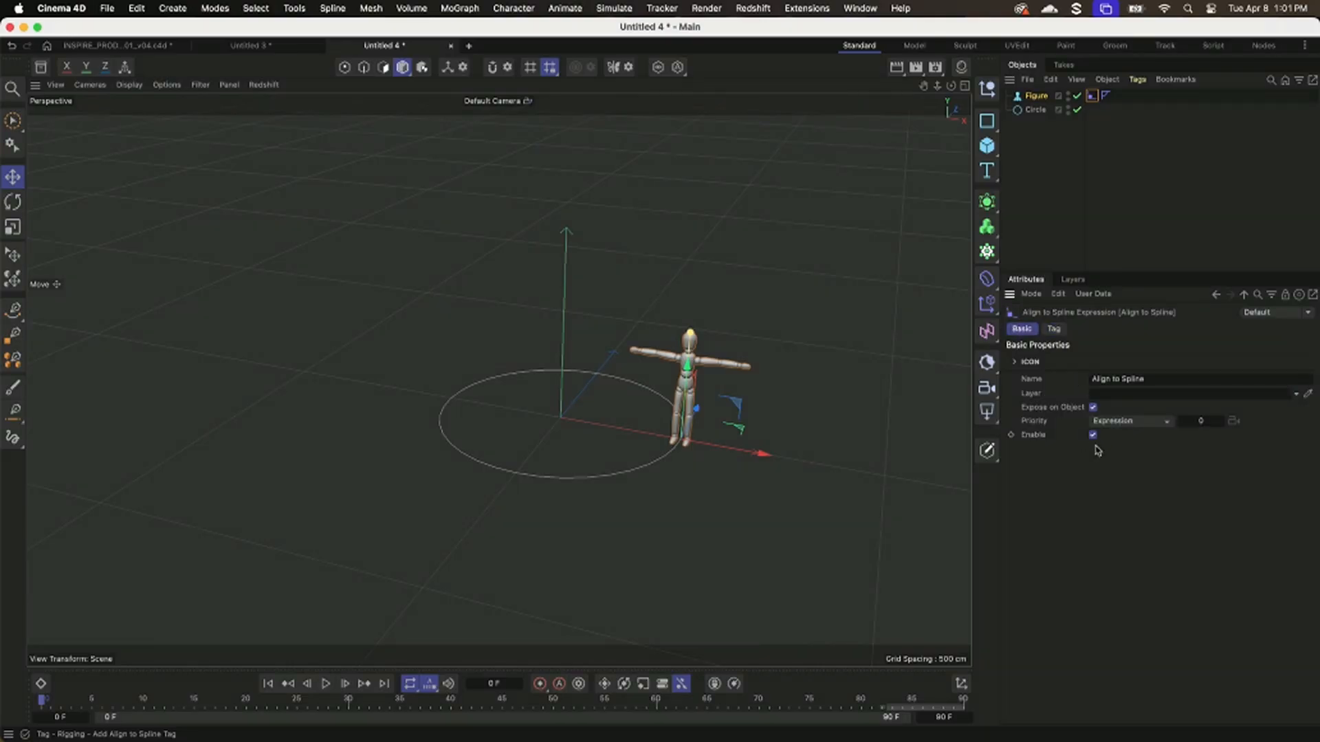
drag(772, 457, 402, 402)
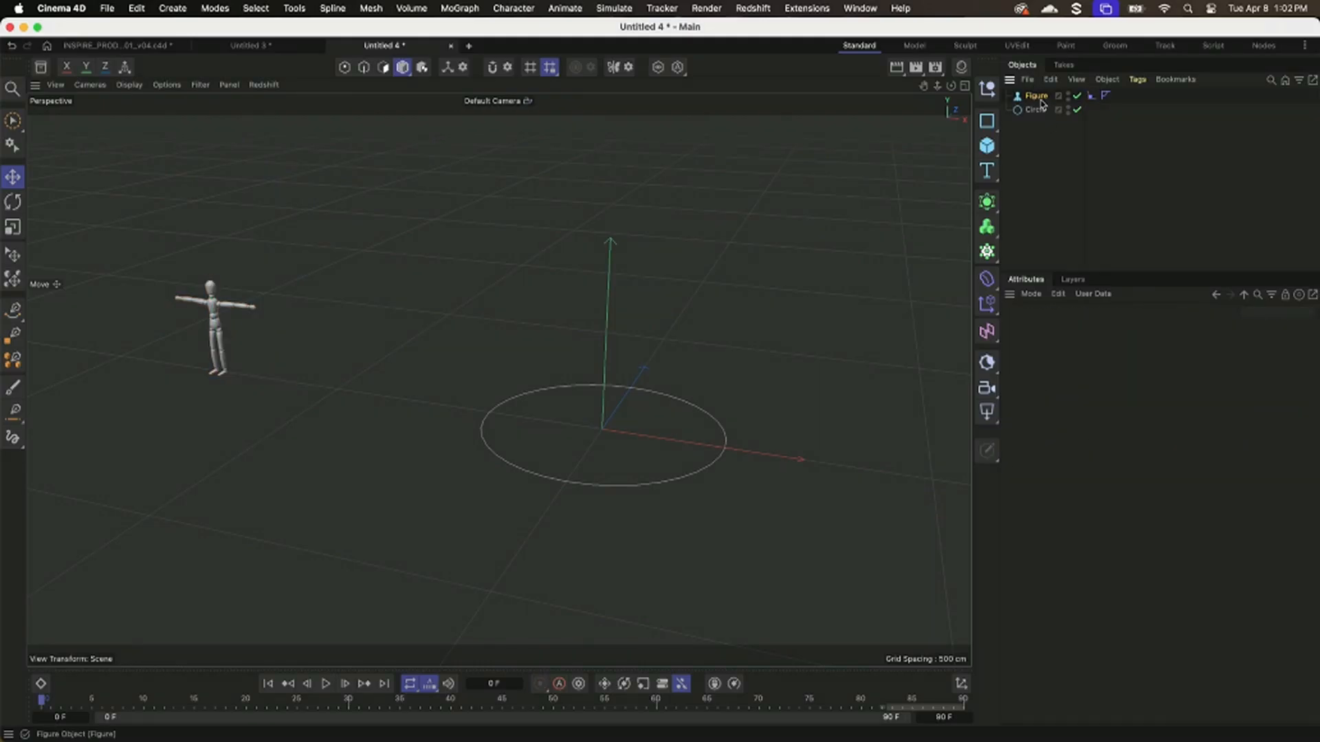
click(1036, 96)
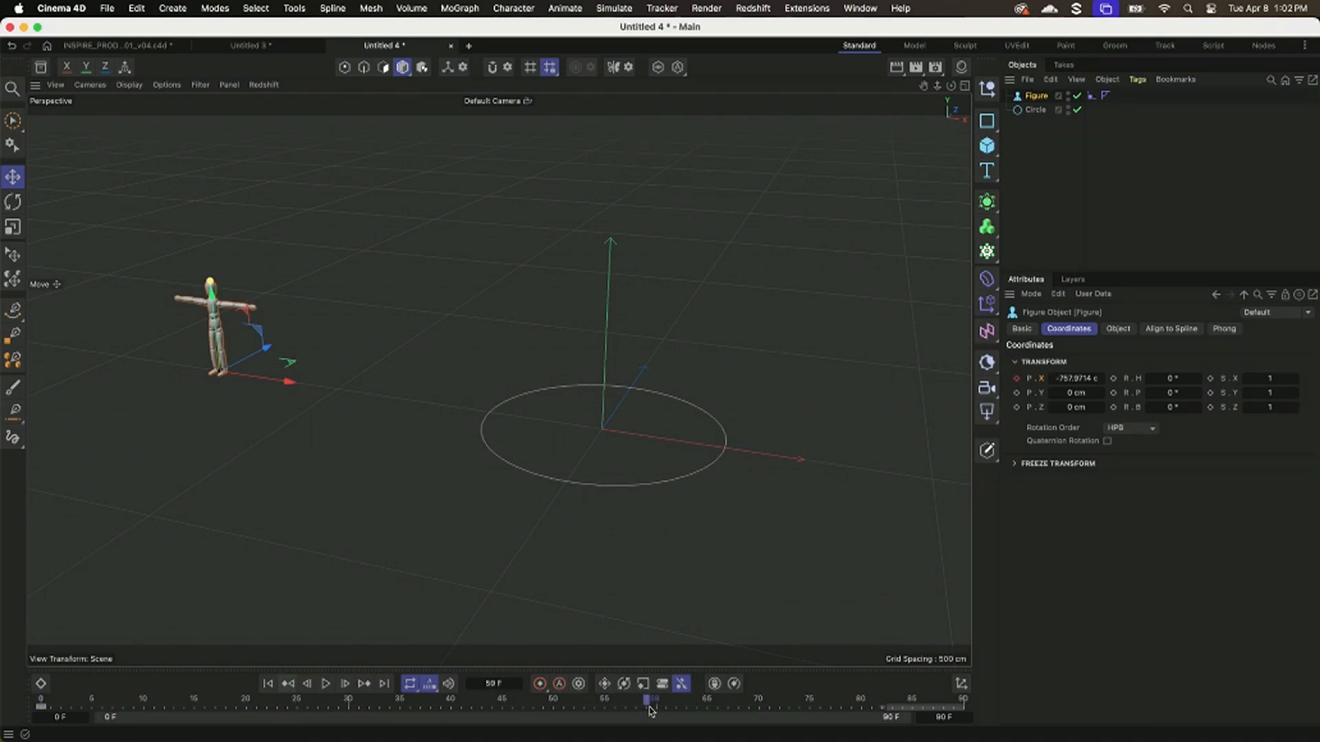
drag(289, 381, 547, 448)
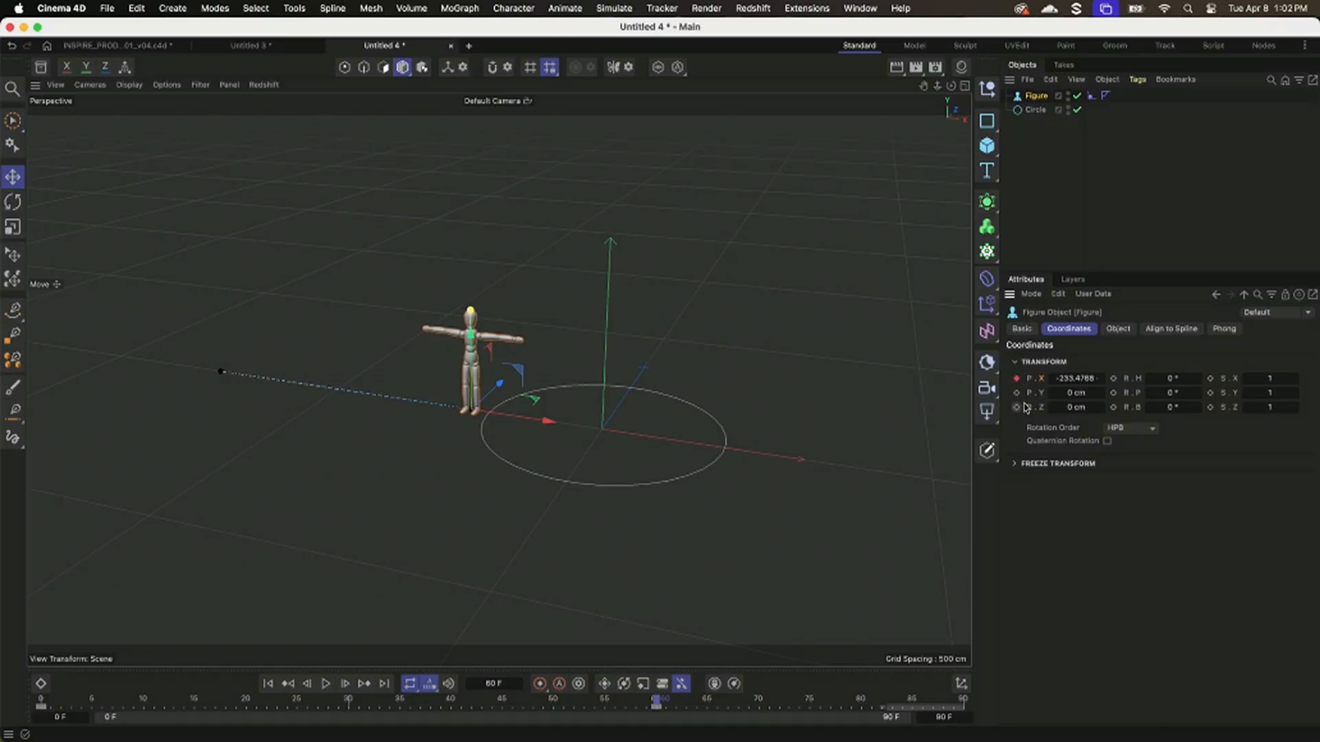
drag(41, 704, 656, 711)
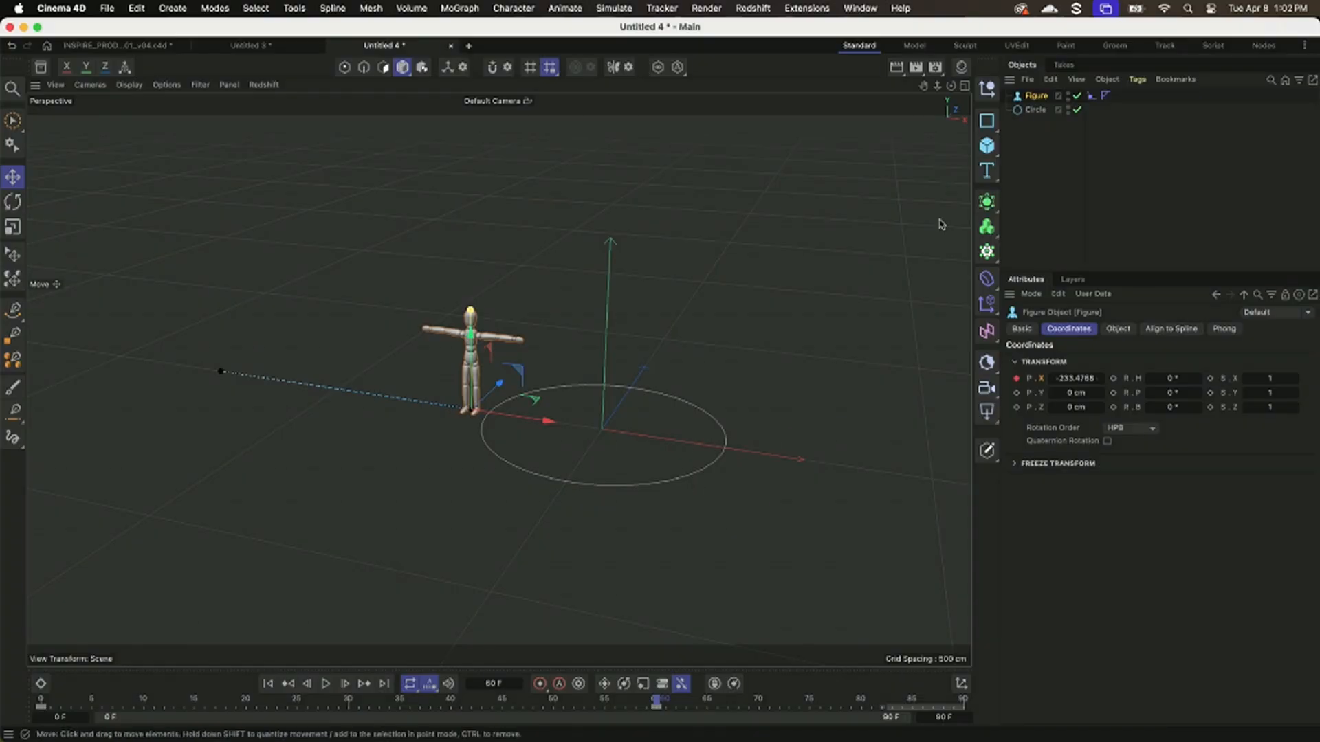
Keyframe the Align to Spline tag's Enable option off at frame 60 and on at frame 61, and return to the start.
click(1091, 96)
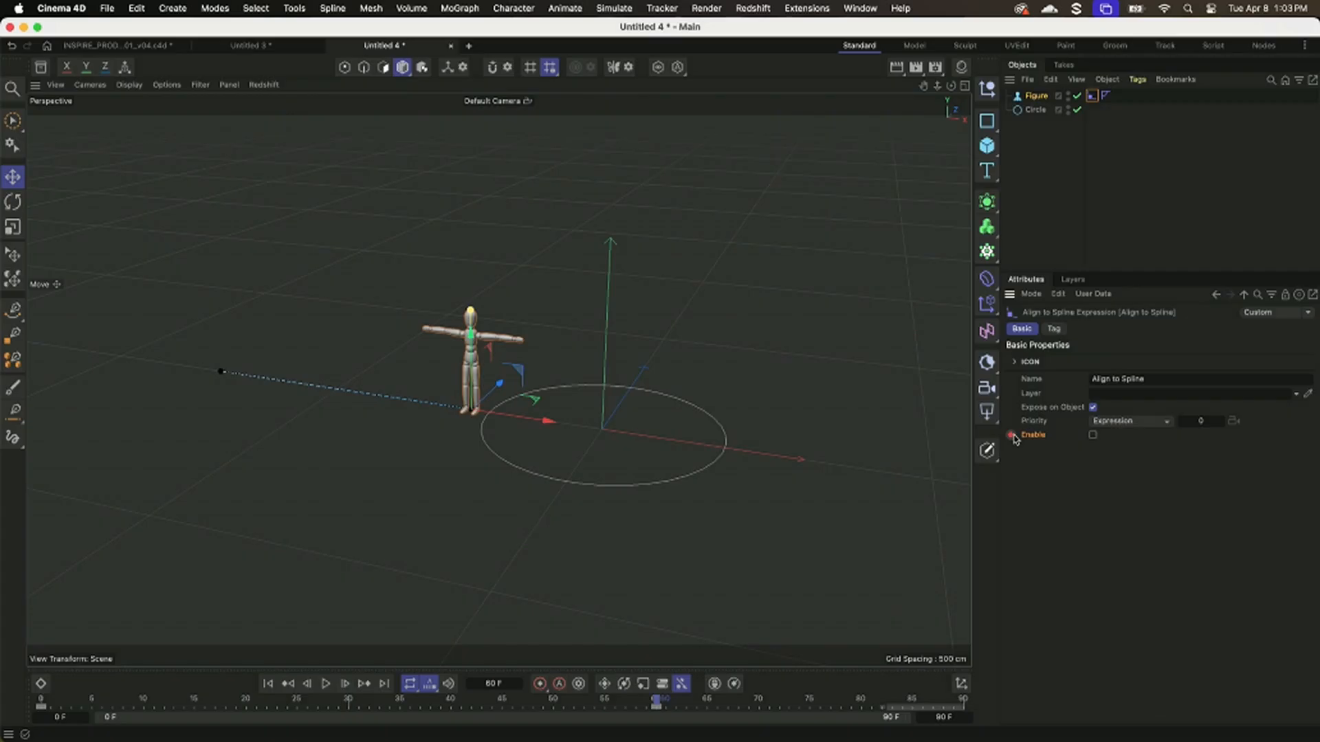
key(g)
click(1093, 435)
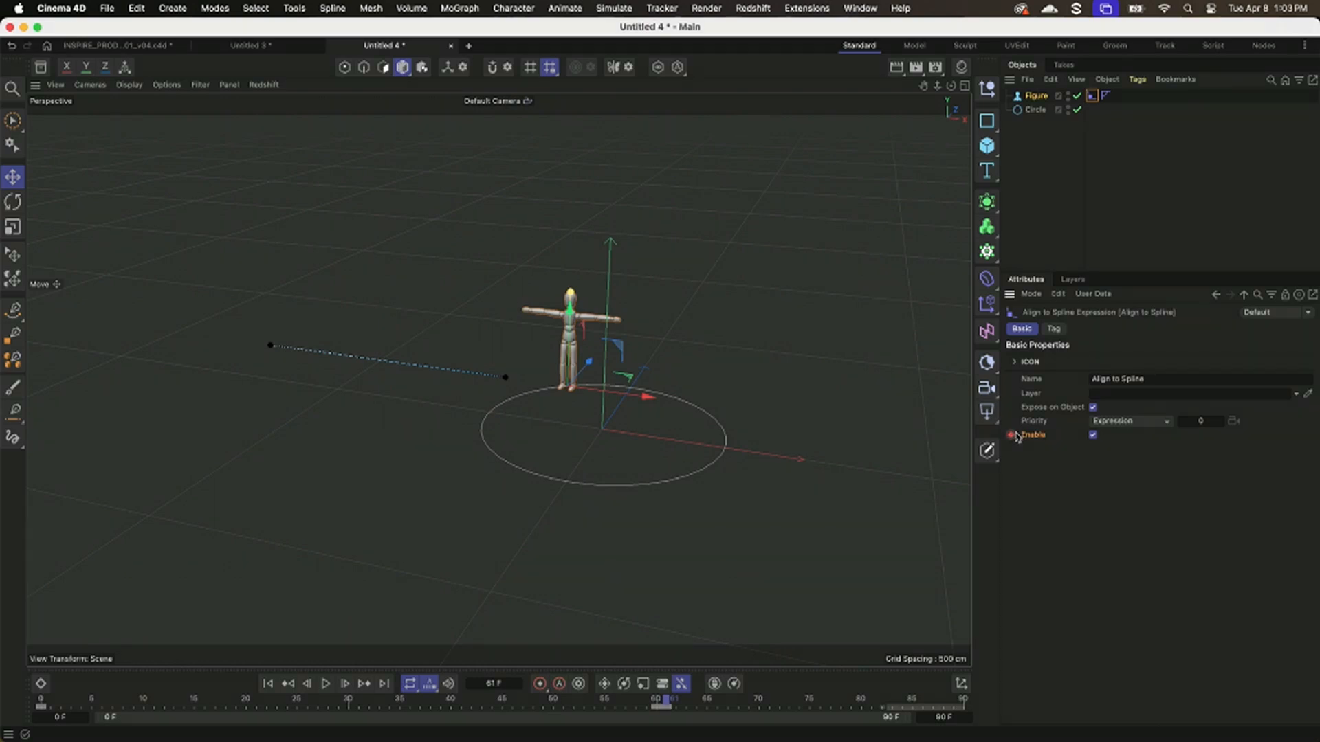
click(268, 683)
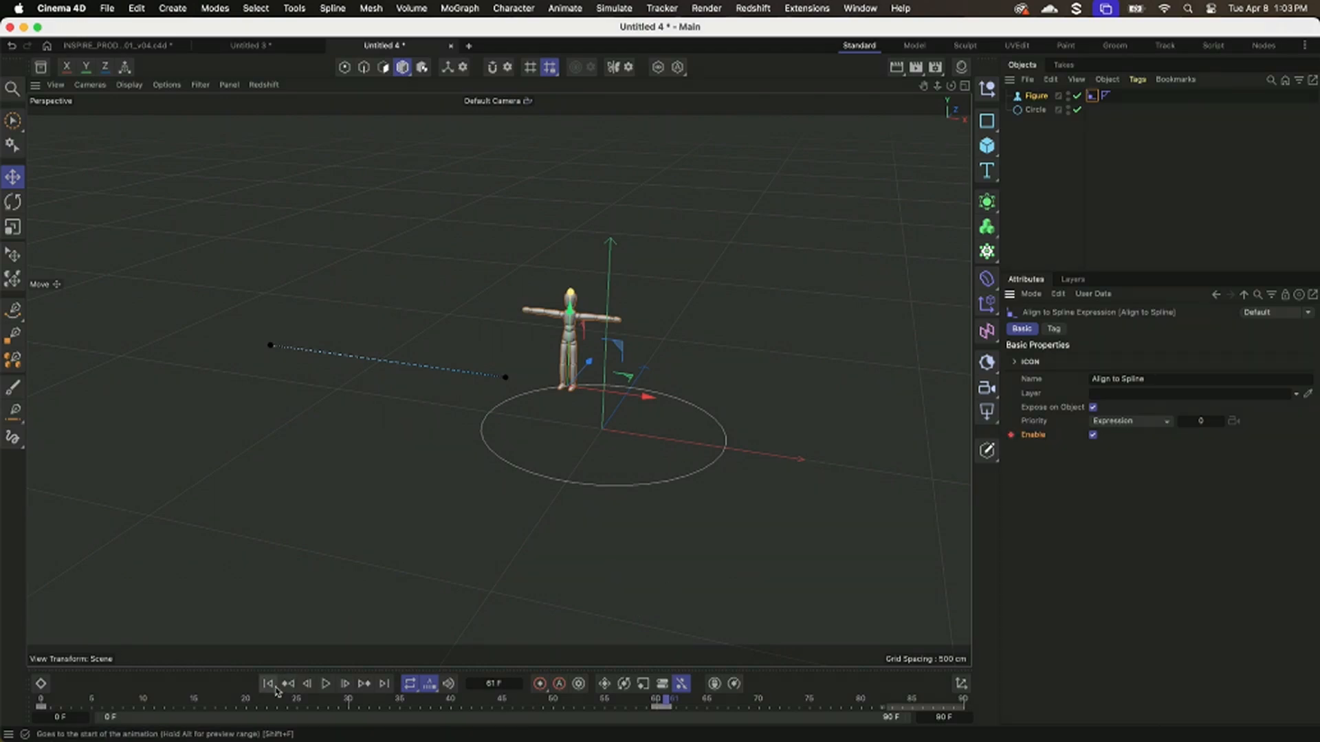
Play the Figure animation, and close the Untitled 4 and Untitled 3 projects without saving.
click(327, 683)
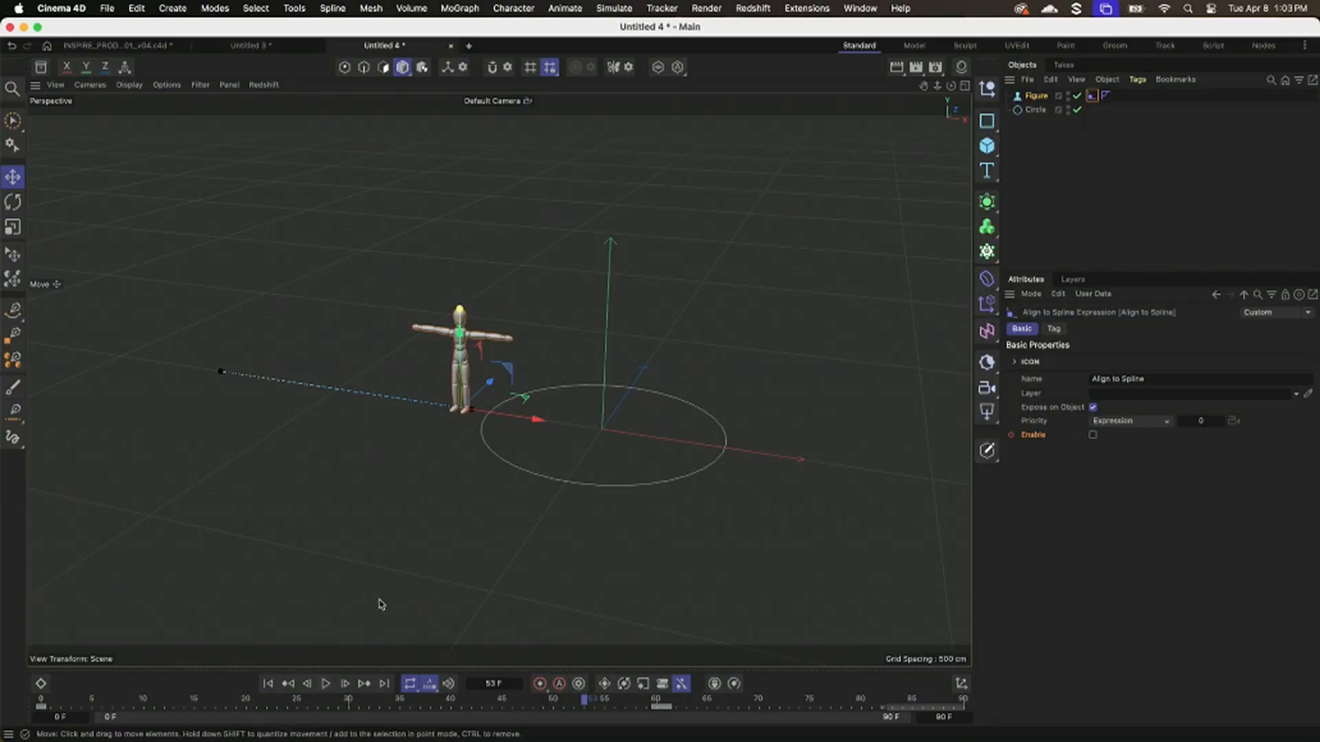
key(super+w)
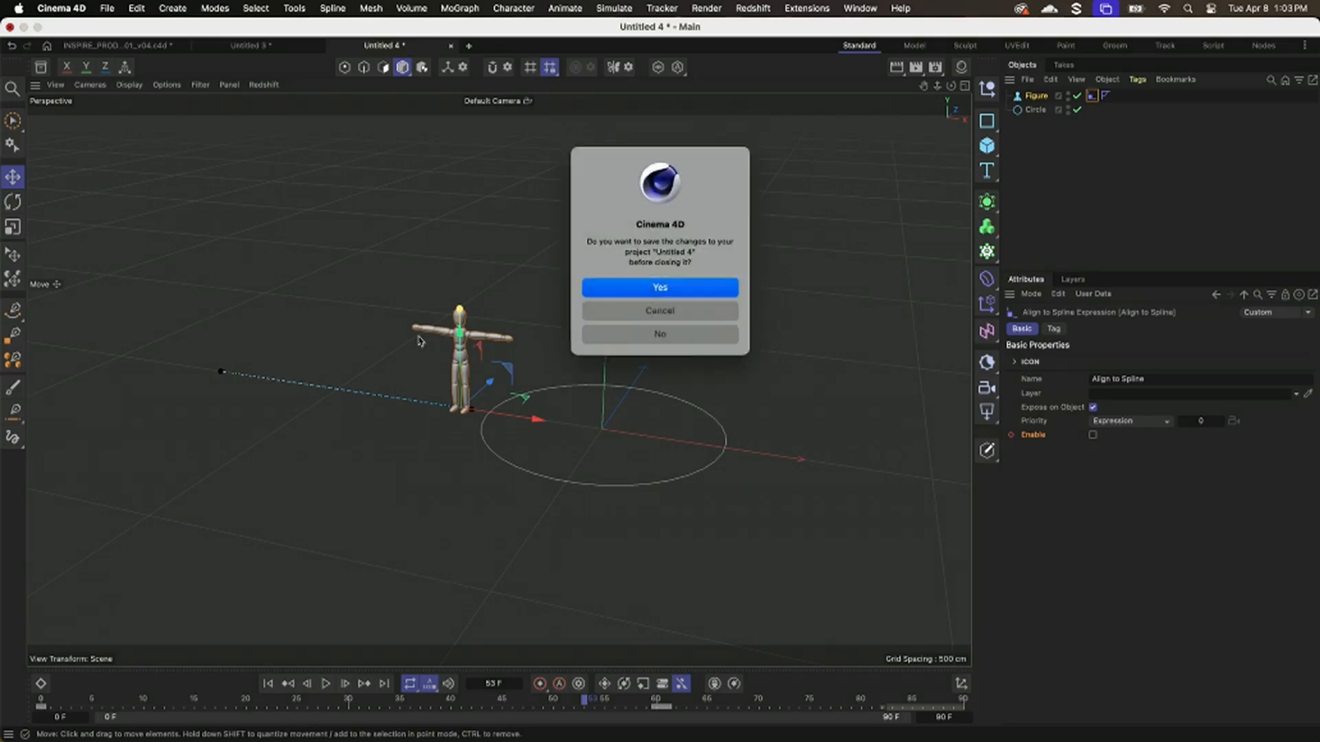
click(695, 334)
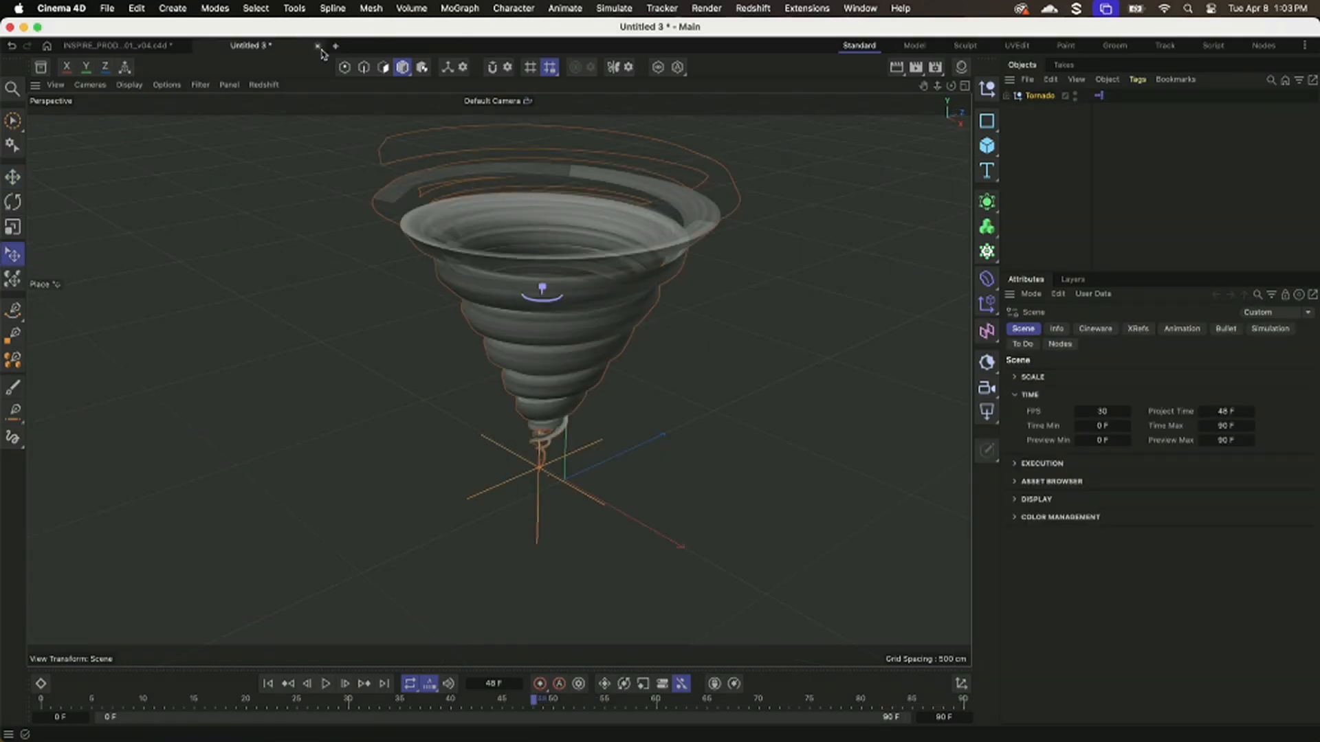
click(318, 46)
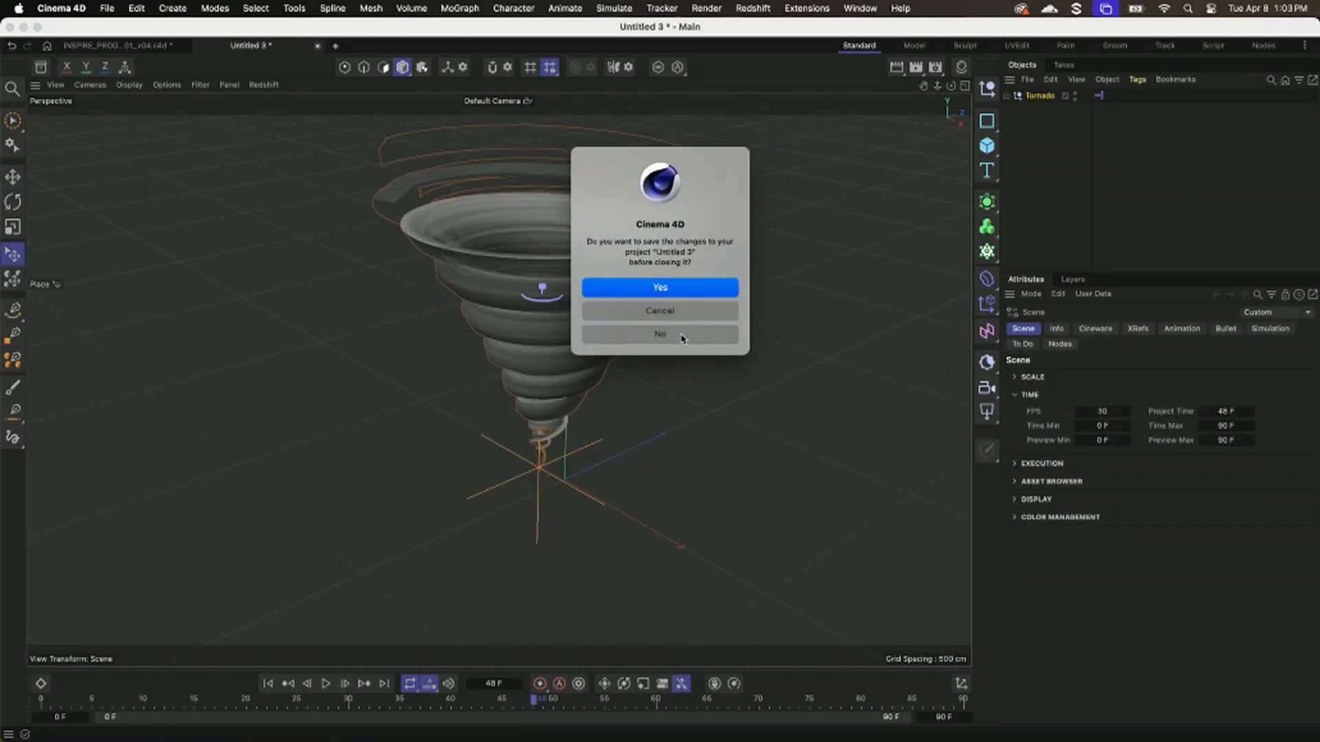
click(682, 335)
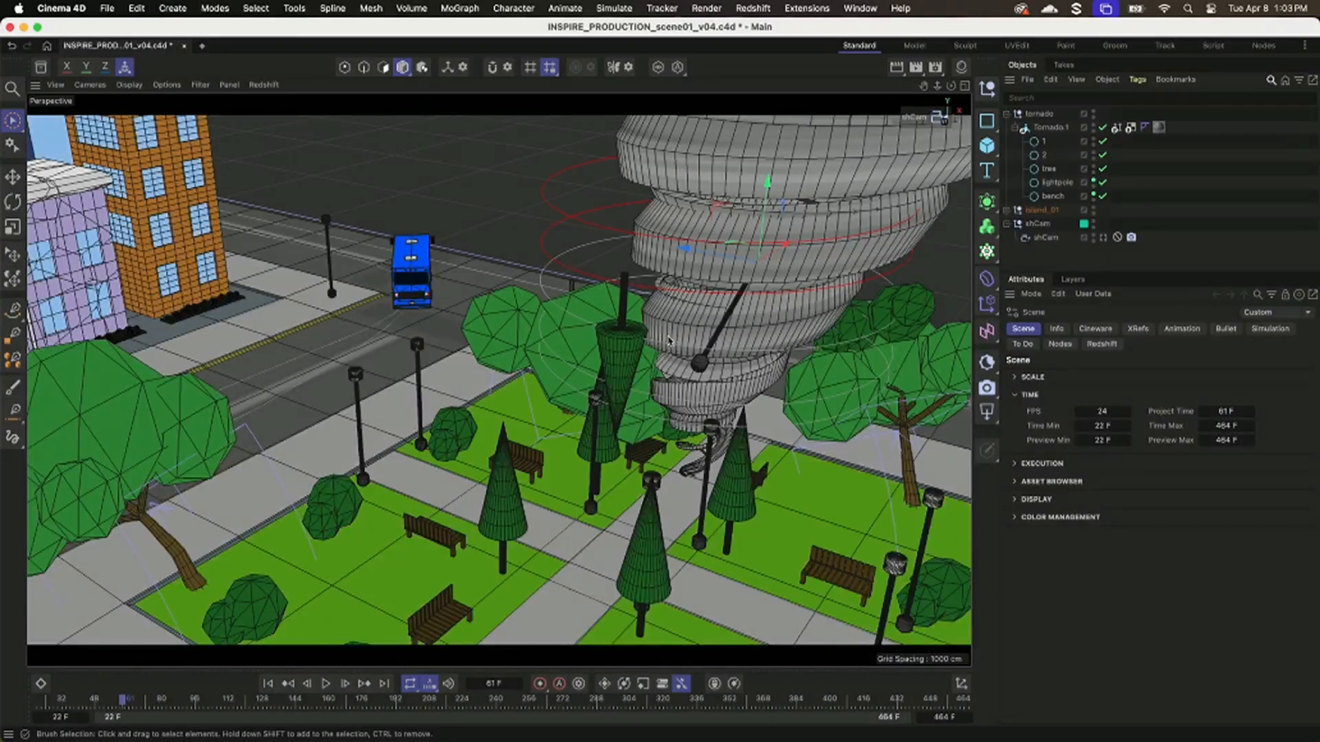
Scrub the city tornado scene back to frame 26 and examine the trees in the park.
alt+right_drag(587, 369, 508, 421)
alt+drag(507, 421, 504, 407)
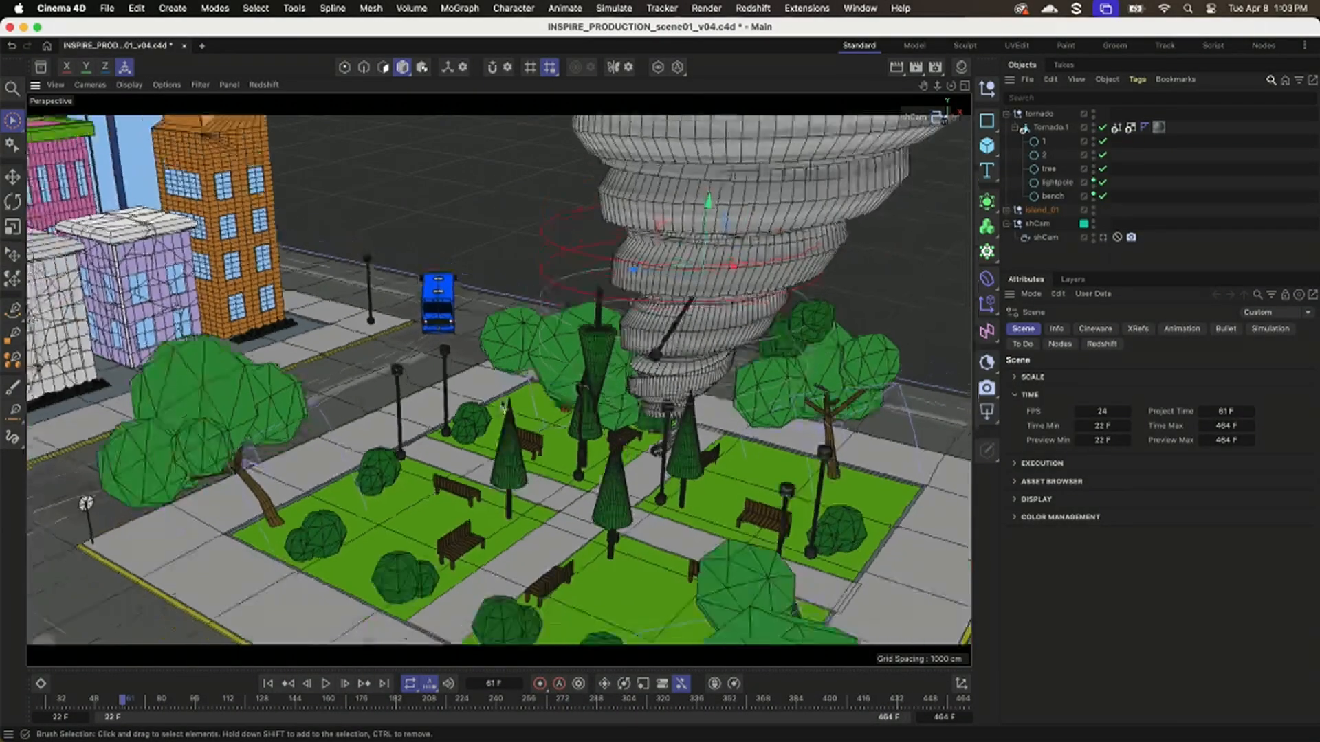
alt+right_drag(504, 407, 521, 426)
drag(81, 698, 49, 687)
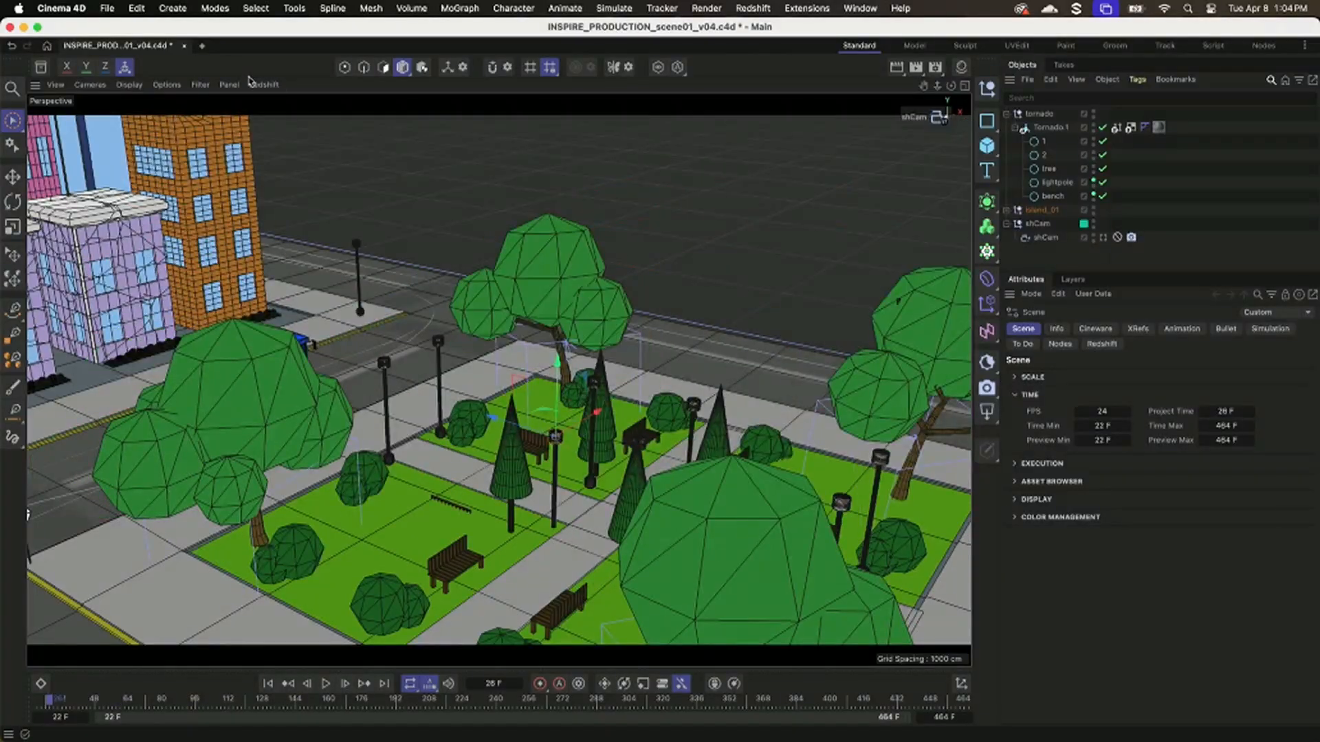
Open the project NAB2025_INSPIRE_trees_bendDeformer.c4d from the 3D folder and frame the tree.
key(super+o)
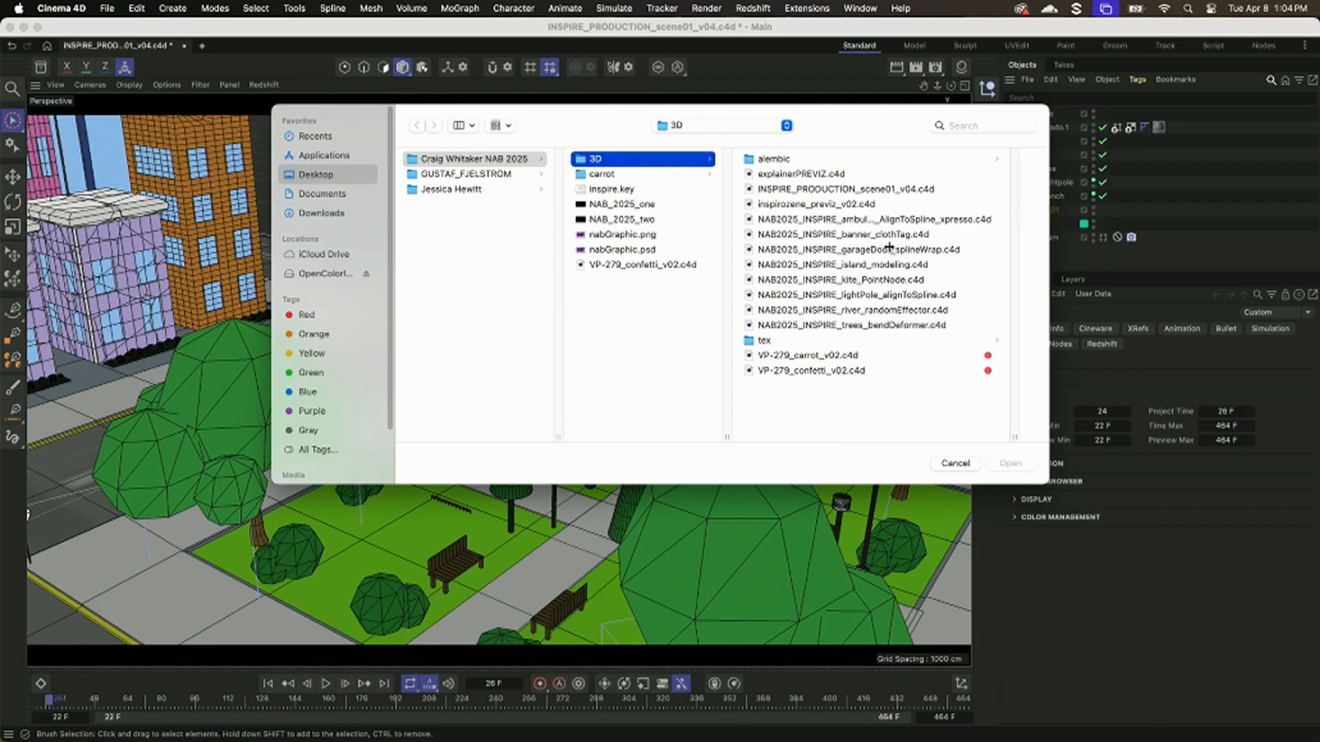
double_click(900, 325)
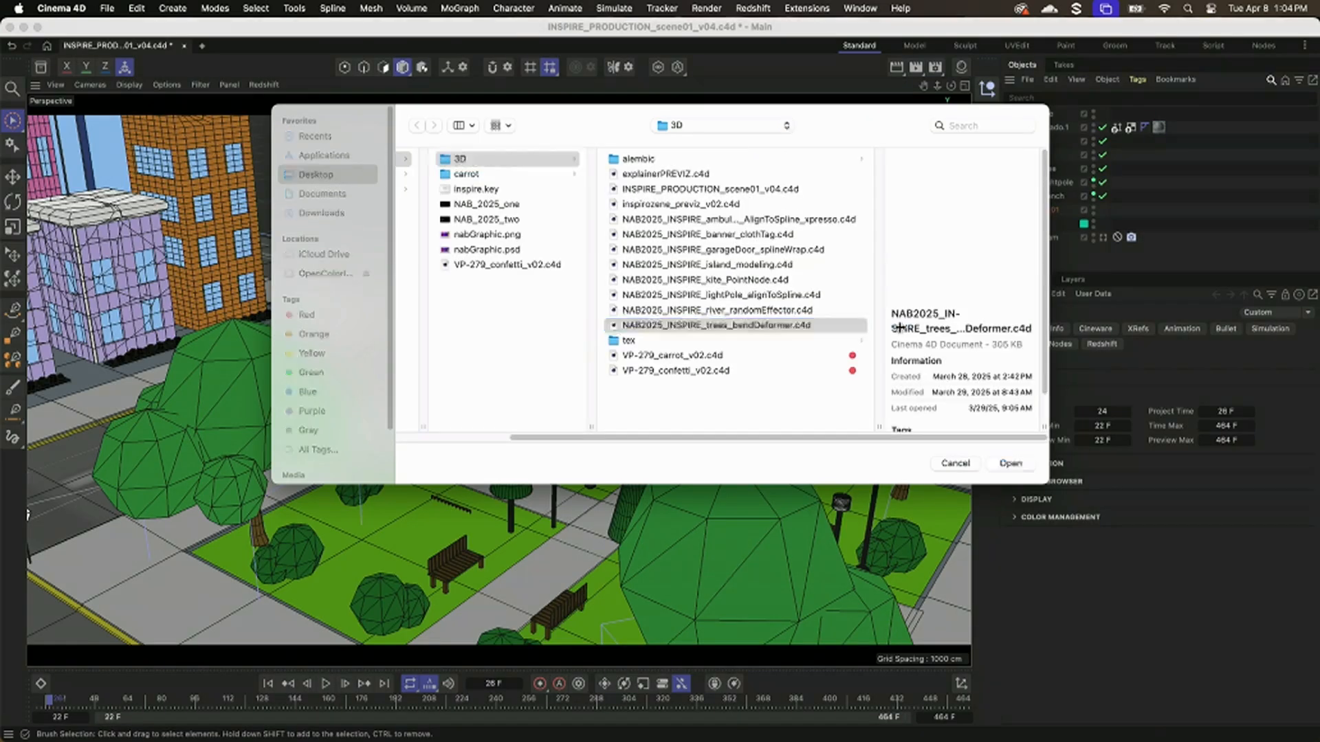
click(1072, 110)
scroll(604, 383, up, 5)
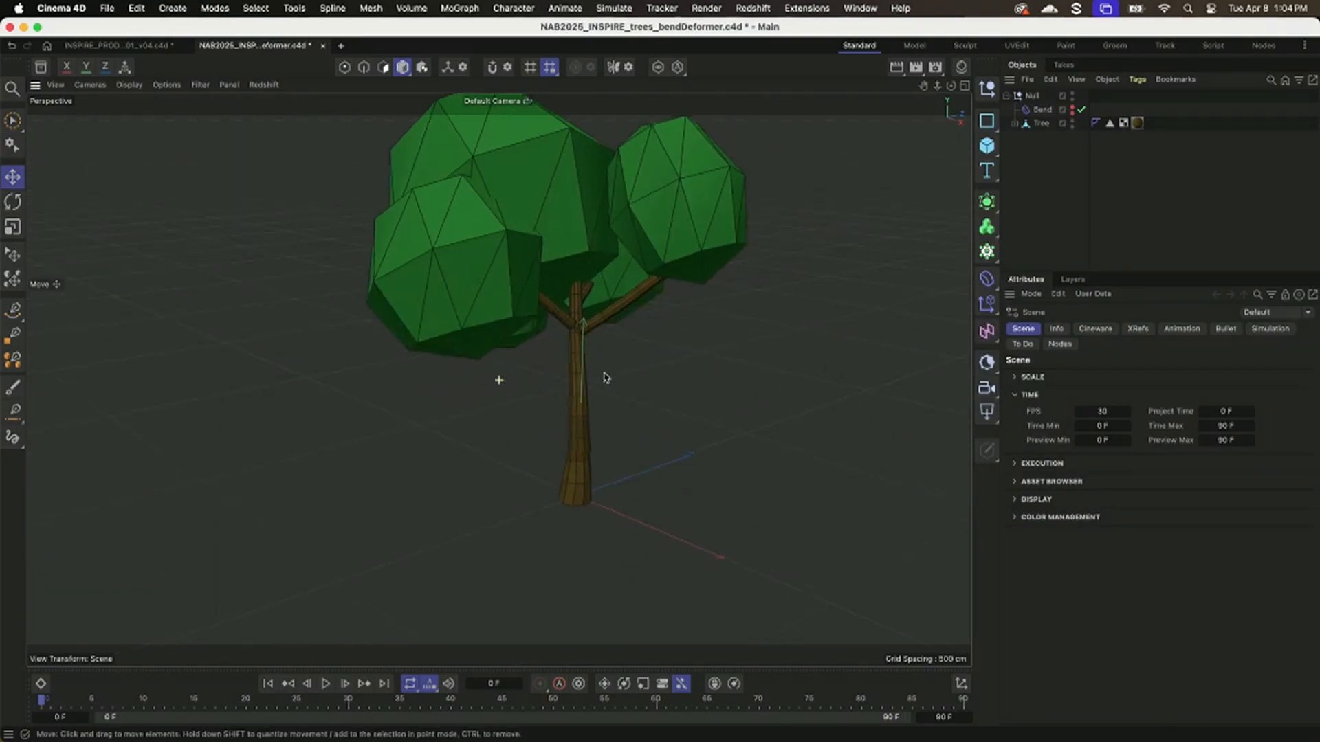
alt+middle_drag(604, 378, 561, 439)
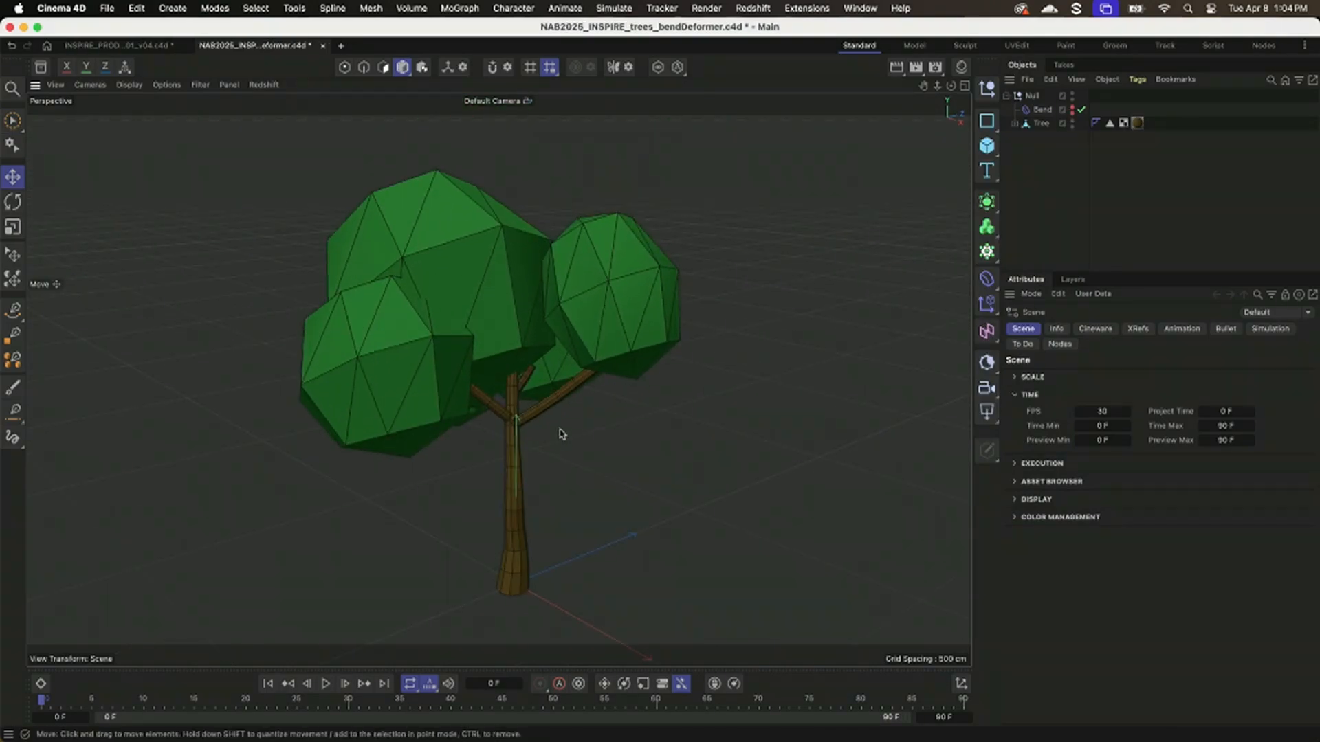
Add a Sphere at the tree's base, reduce it to 7 segments, and delete it.
drag(992, 151, 1122, 219)
alt+drag(674, 496, 692, 447)
alt+right_drag(592, 448, 650, 453)
alt+drag(677, 450, 742, 445)
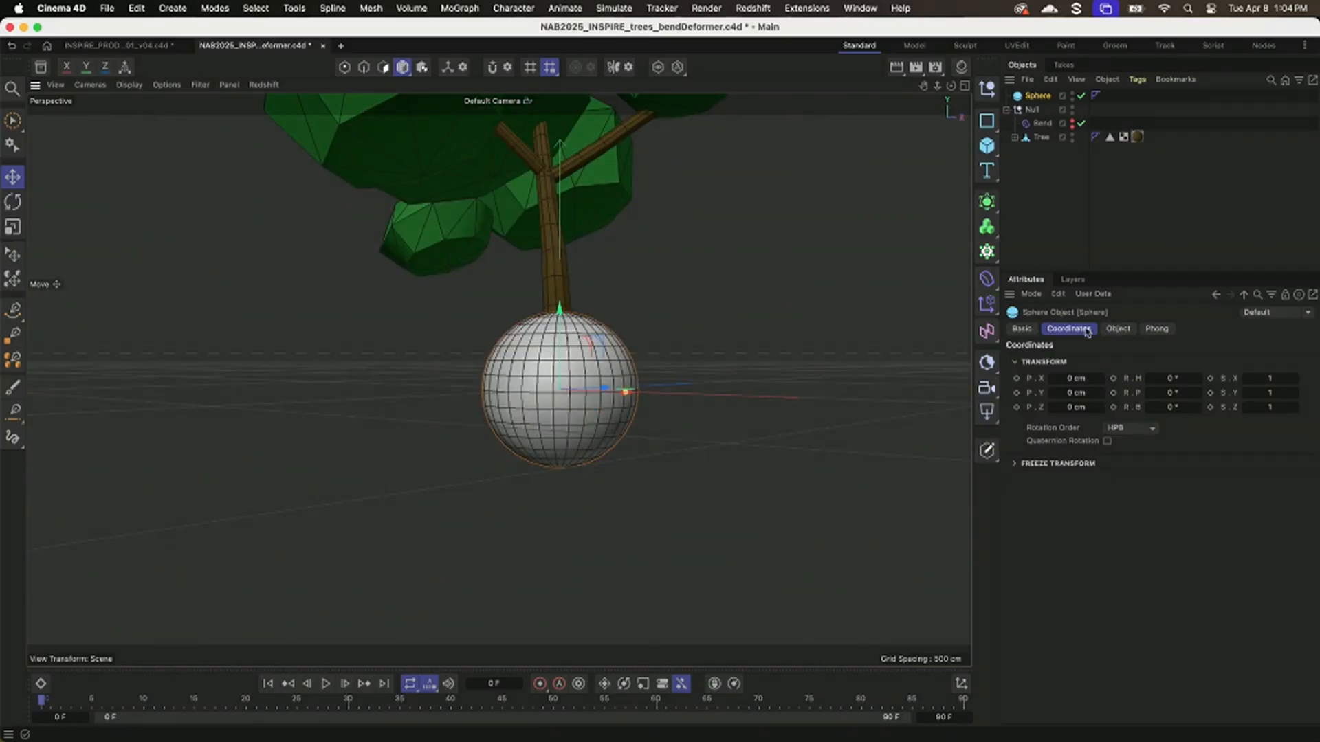
click(1115, 329)
drag(1190, 378, 1144, 382)
alt+drag(825, 422, 733, 412)
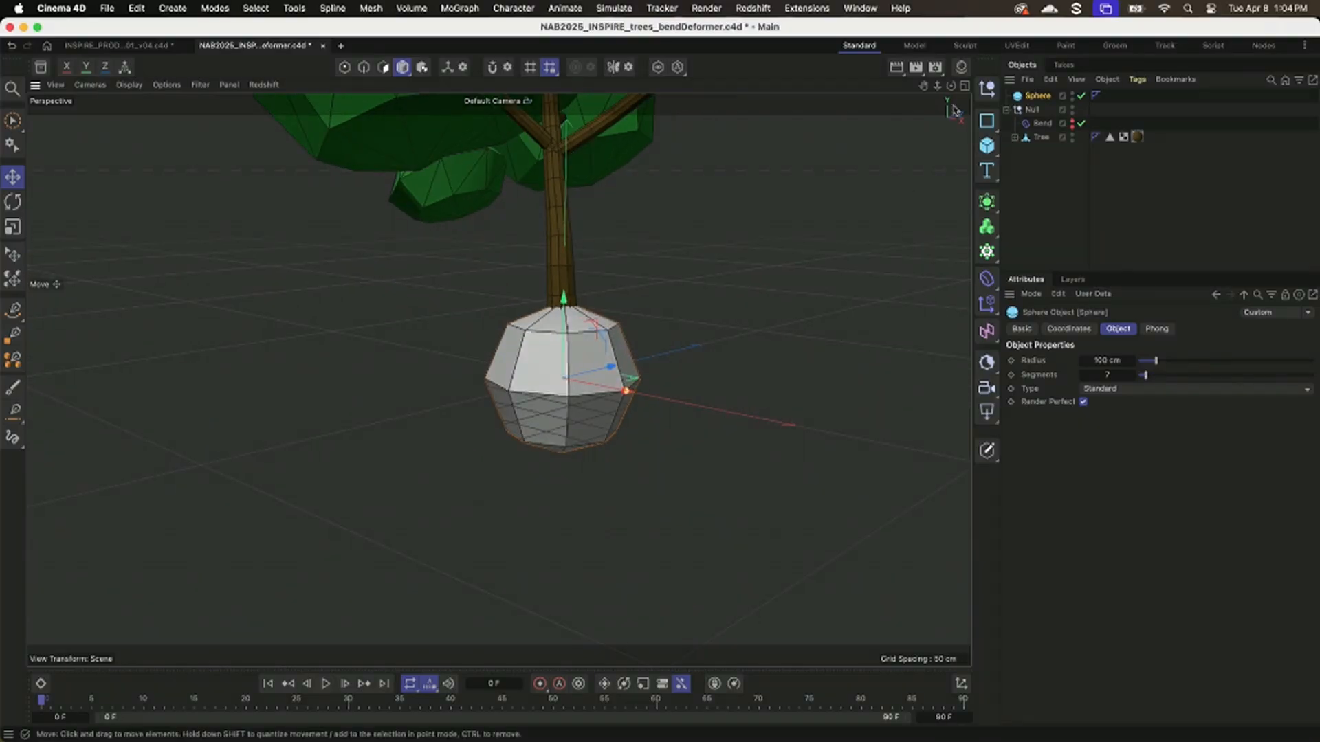
alt+drag(633, 373, 615, 467)
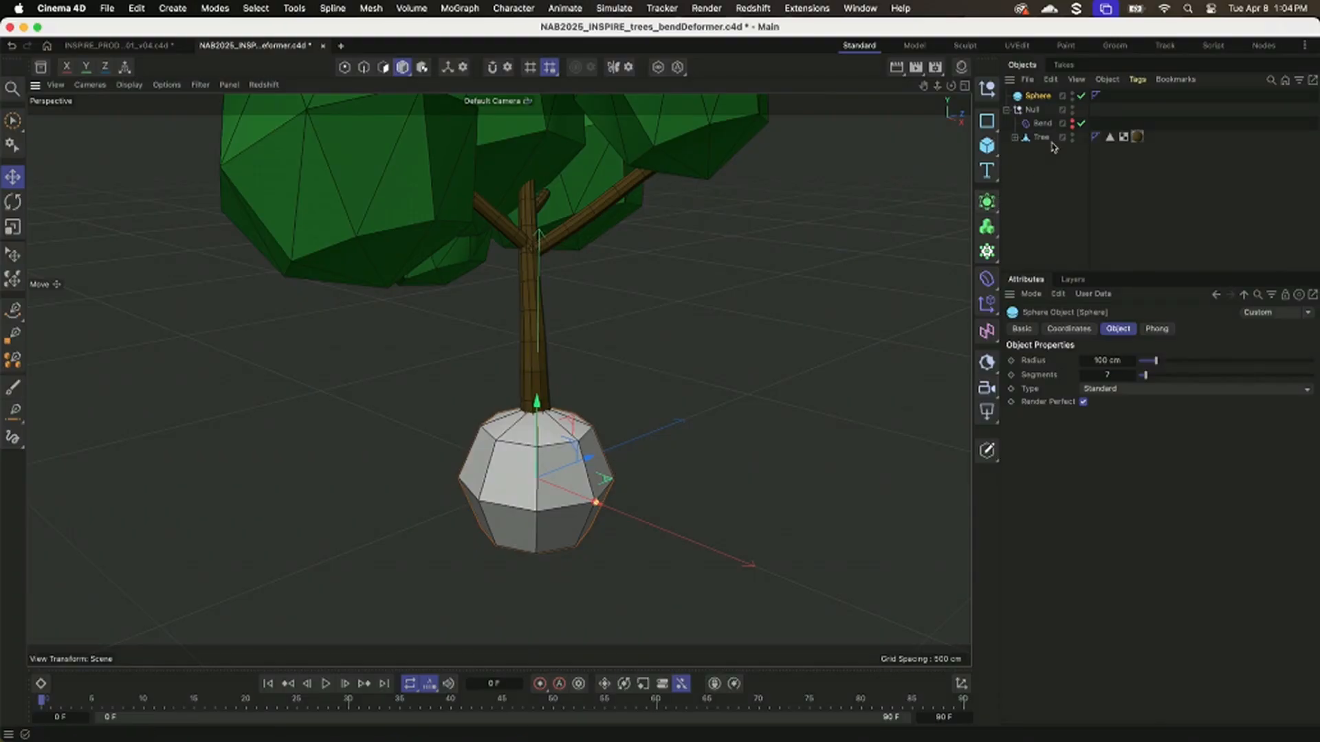
key(Delete)
alt+drag(834, 213, 558, 431)
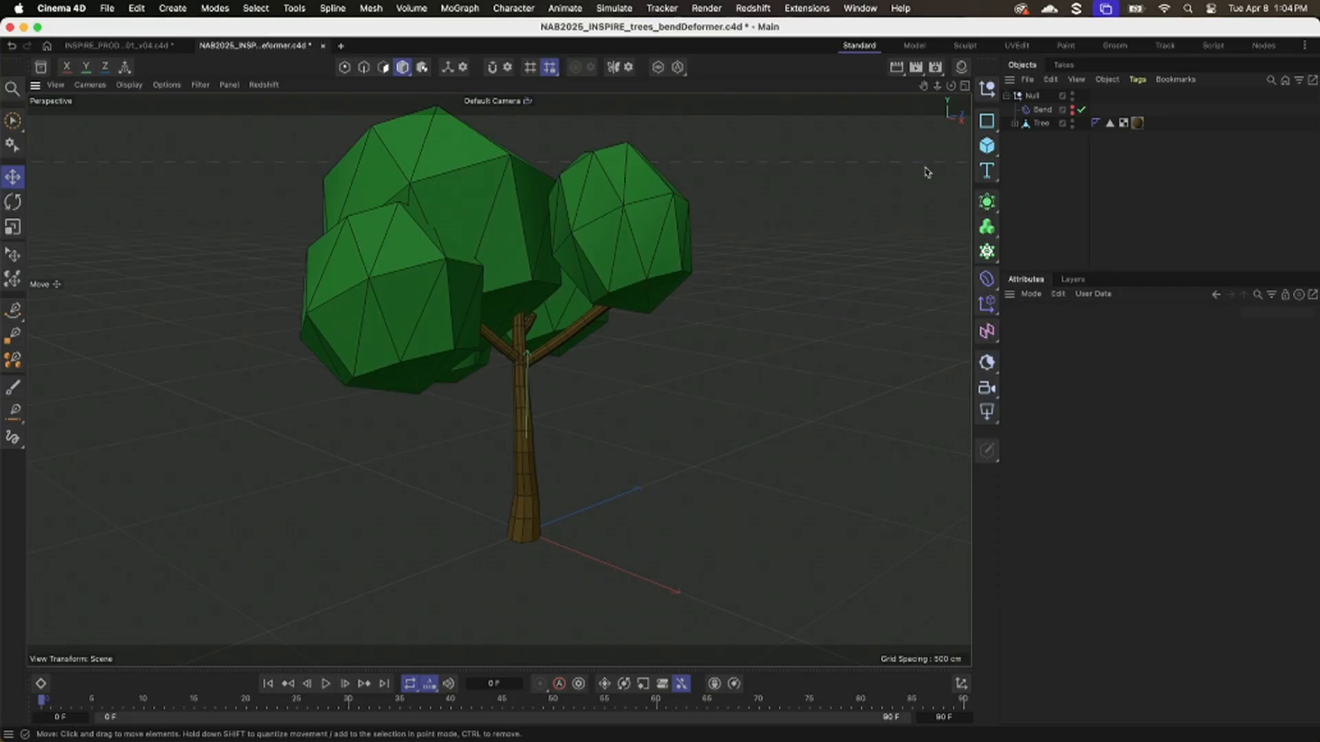
Add a Cylinder and move it along X to stand clear of the tree trunk.
alt+drag(763, 270, 872, 286)
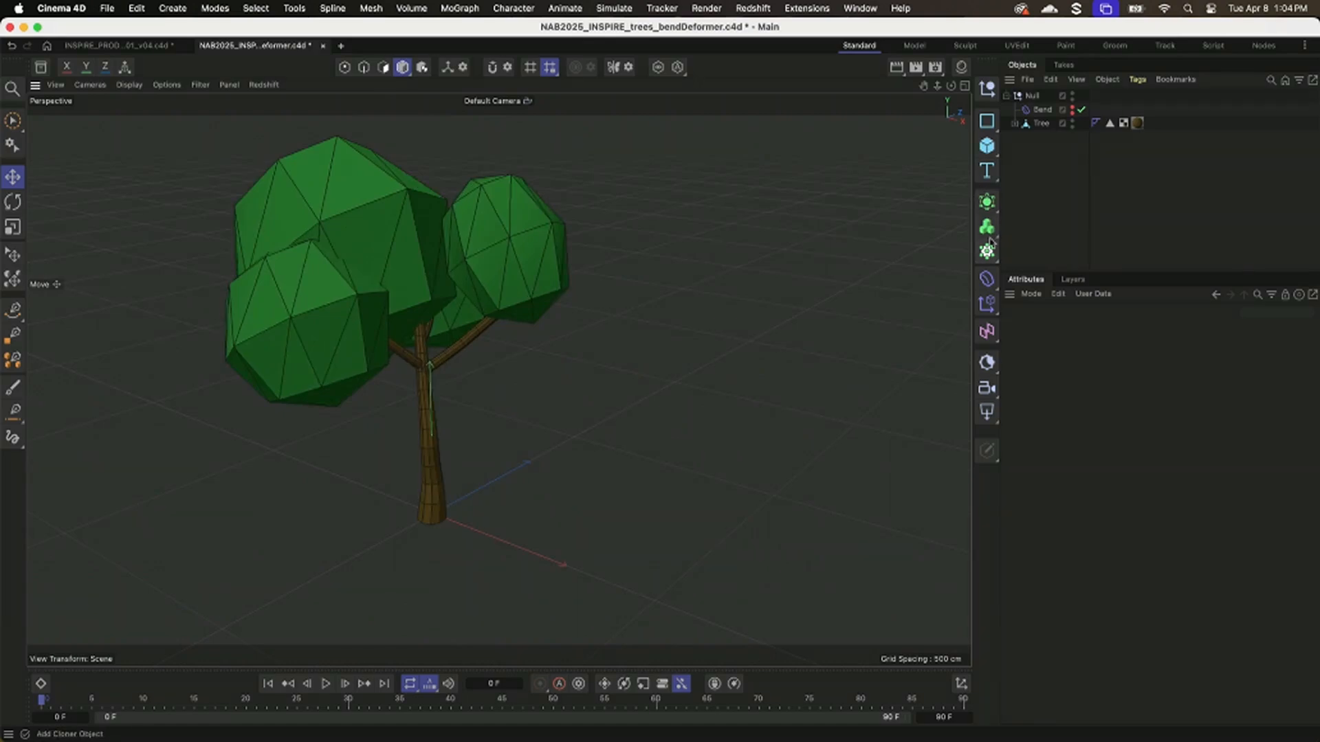
click(990, 146)
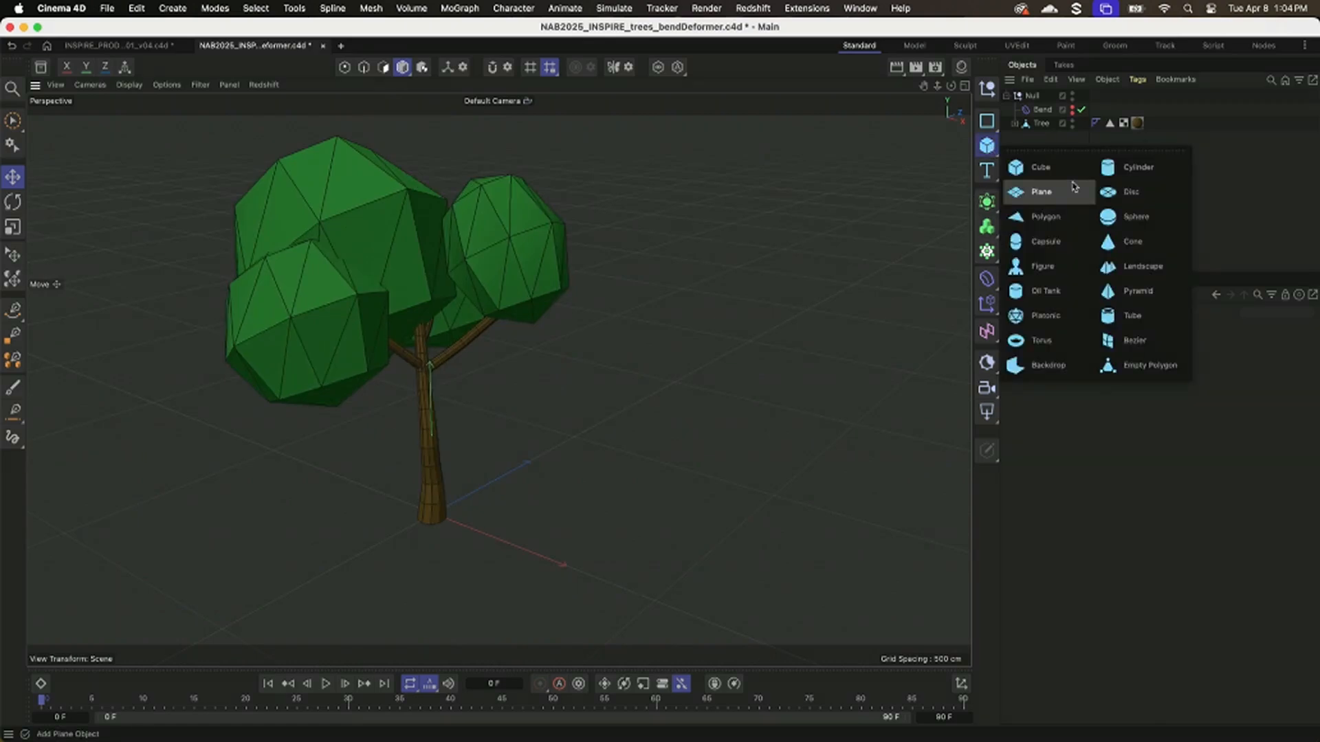
click(1138, 167)
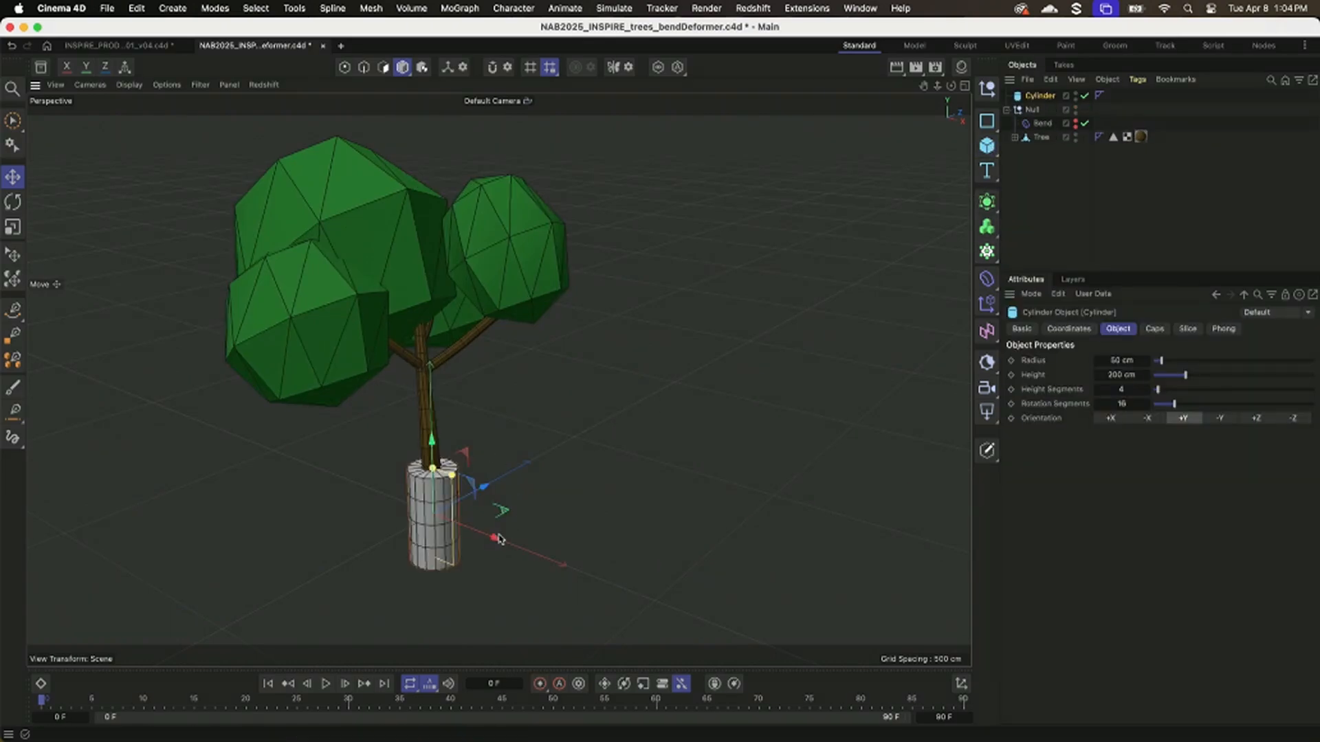
drag(498, 538, 627, 574)
alt+drag(586, 417, 663, 418)
alt+middle_drag(550, 442, 479, 431)
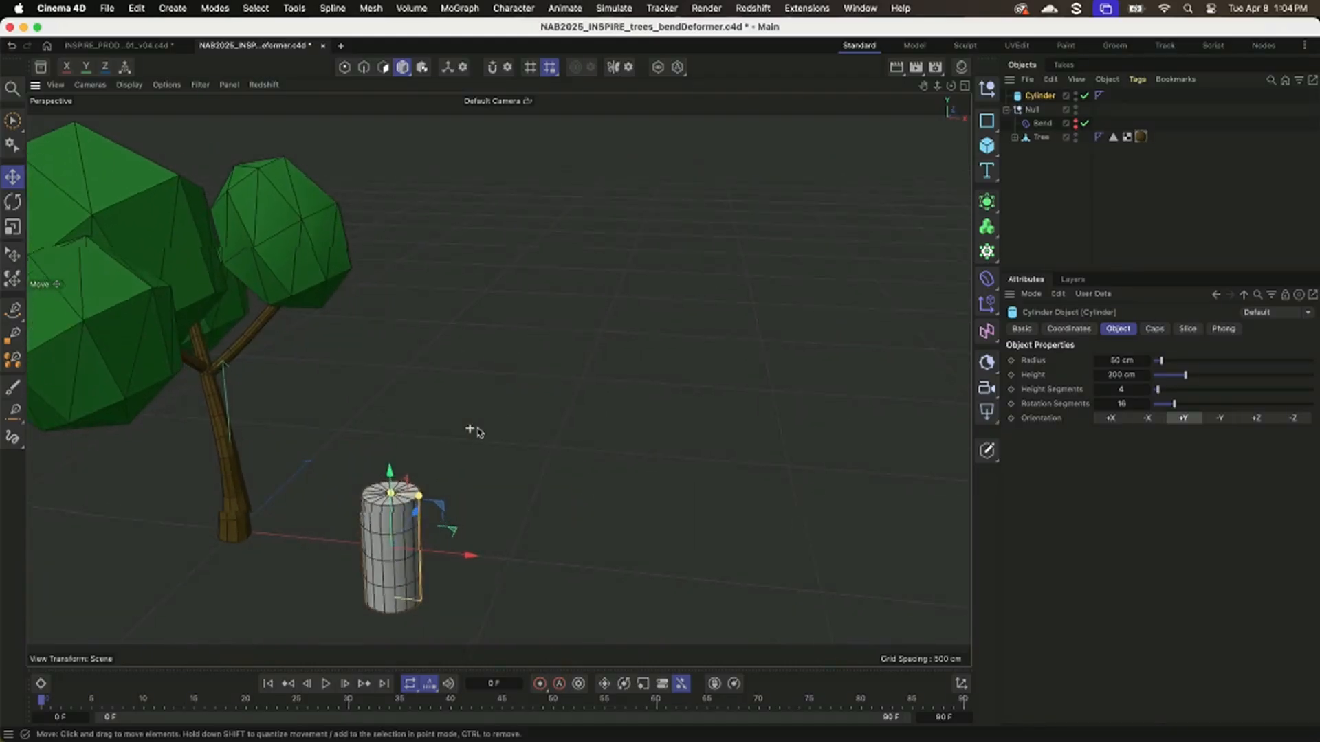
alt+drag(479, 431, 525, 472)
alt+middle_drag(525, 472, 618, 412)
alt+right_drag(508, 433, 595, 390)
alt+middle_drag(595, 389, 619, 352)
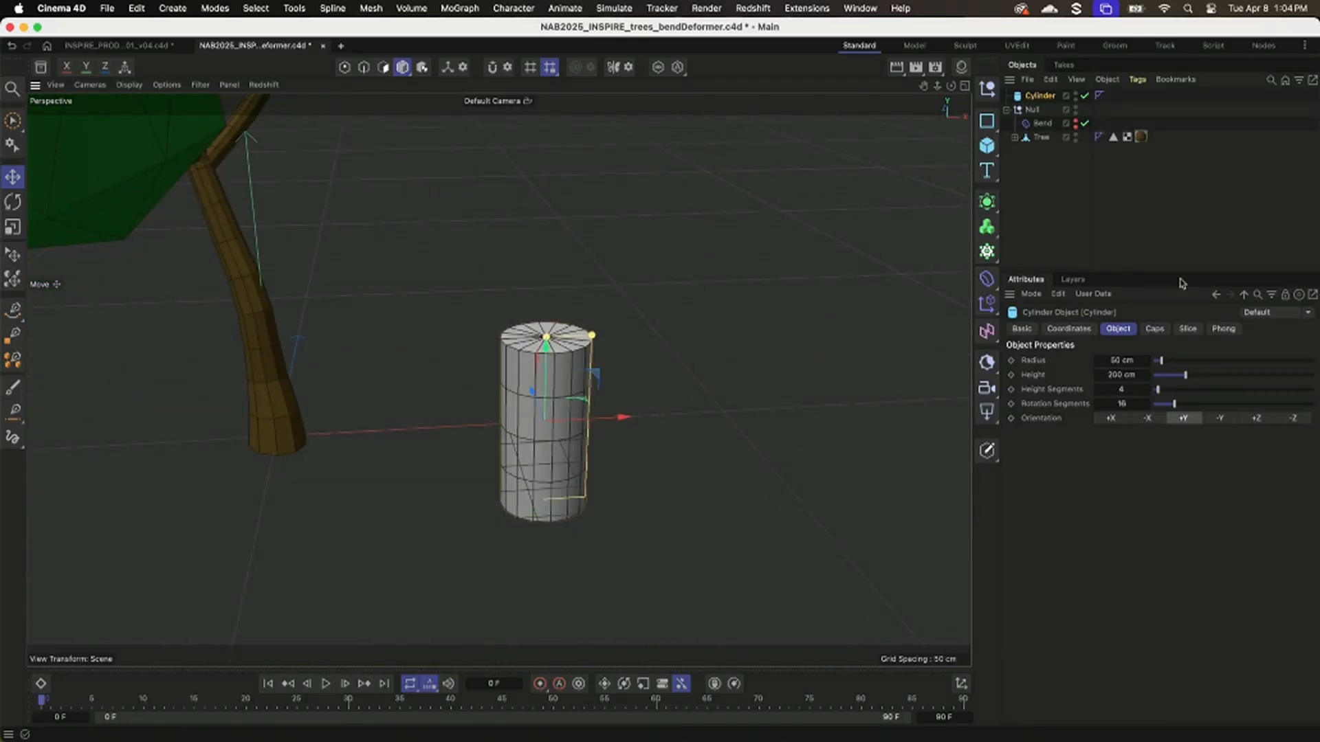
alt+right_drag(581, 425, 639, 423)
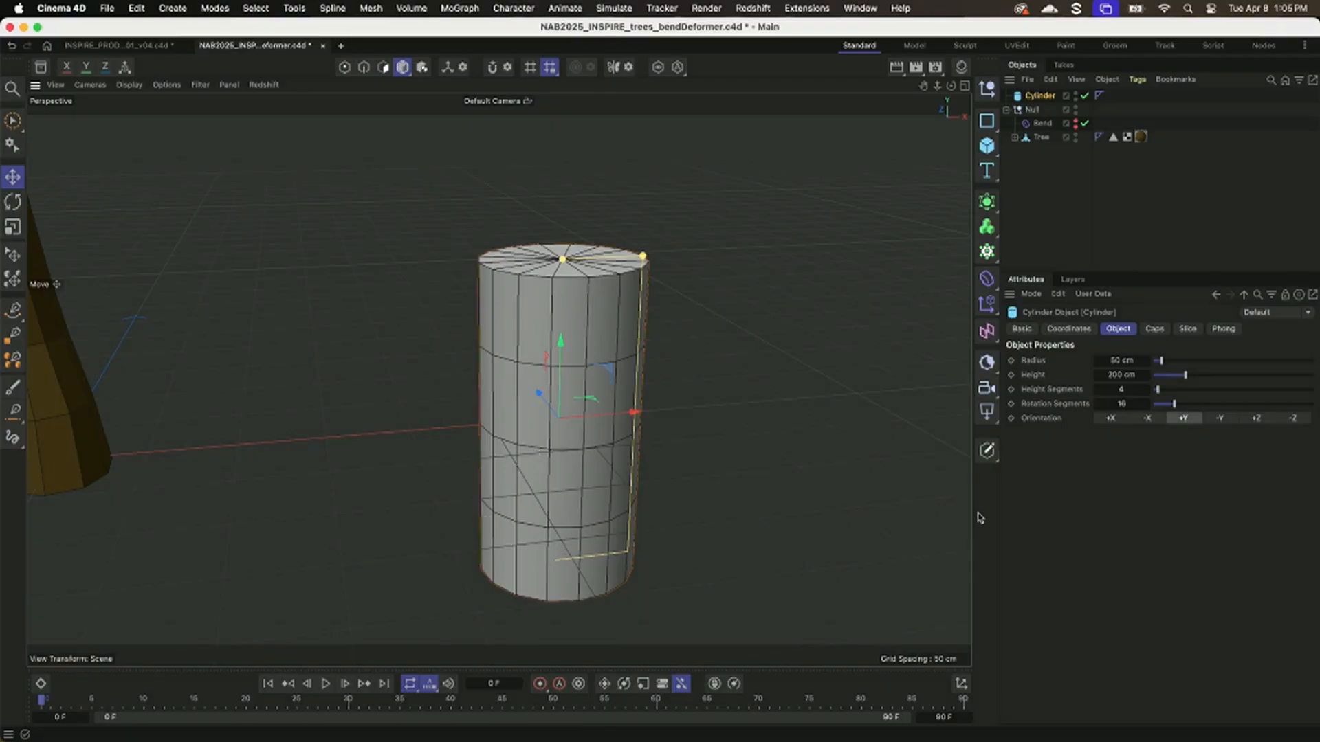
Set the Cylinder's height segments to 32 and add a Bend deformer.
drag(1231, 391, 1236, 390)
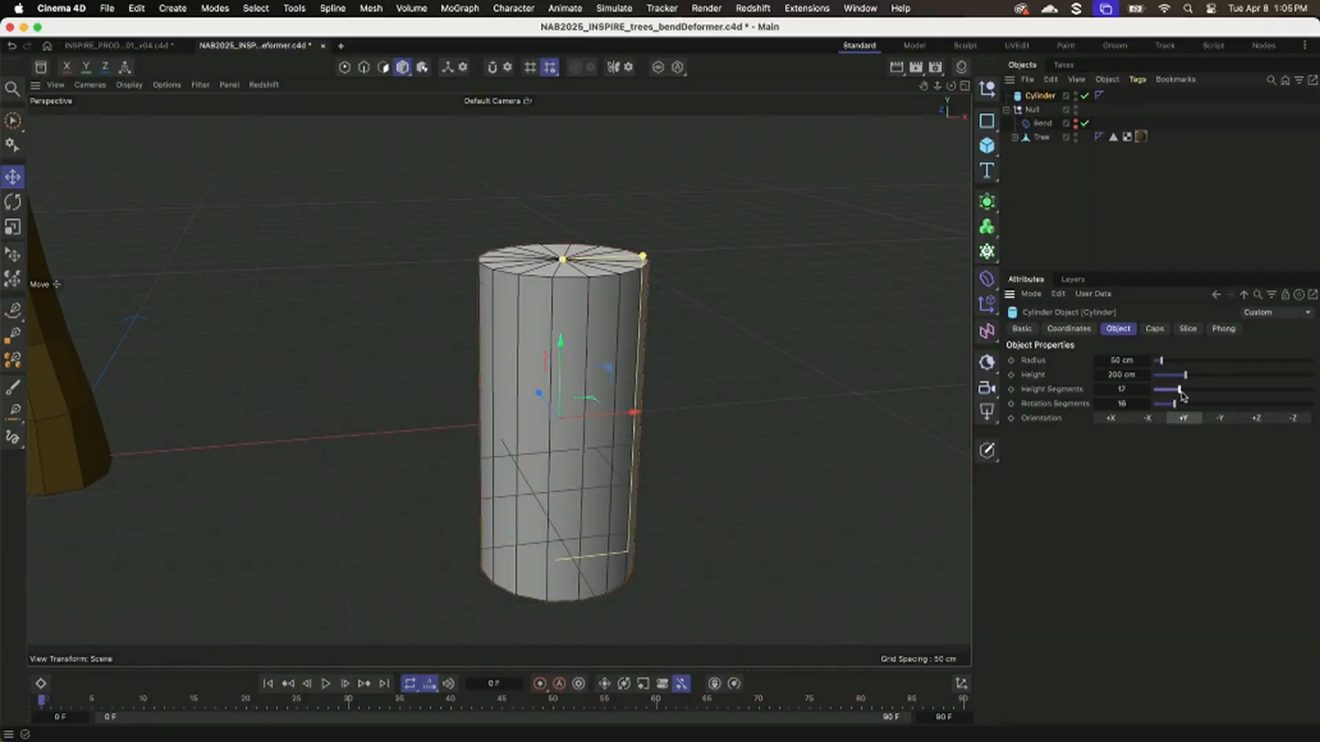
drag(1182, 395, 1204, 395)
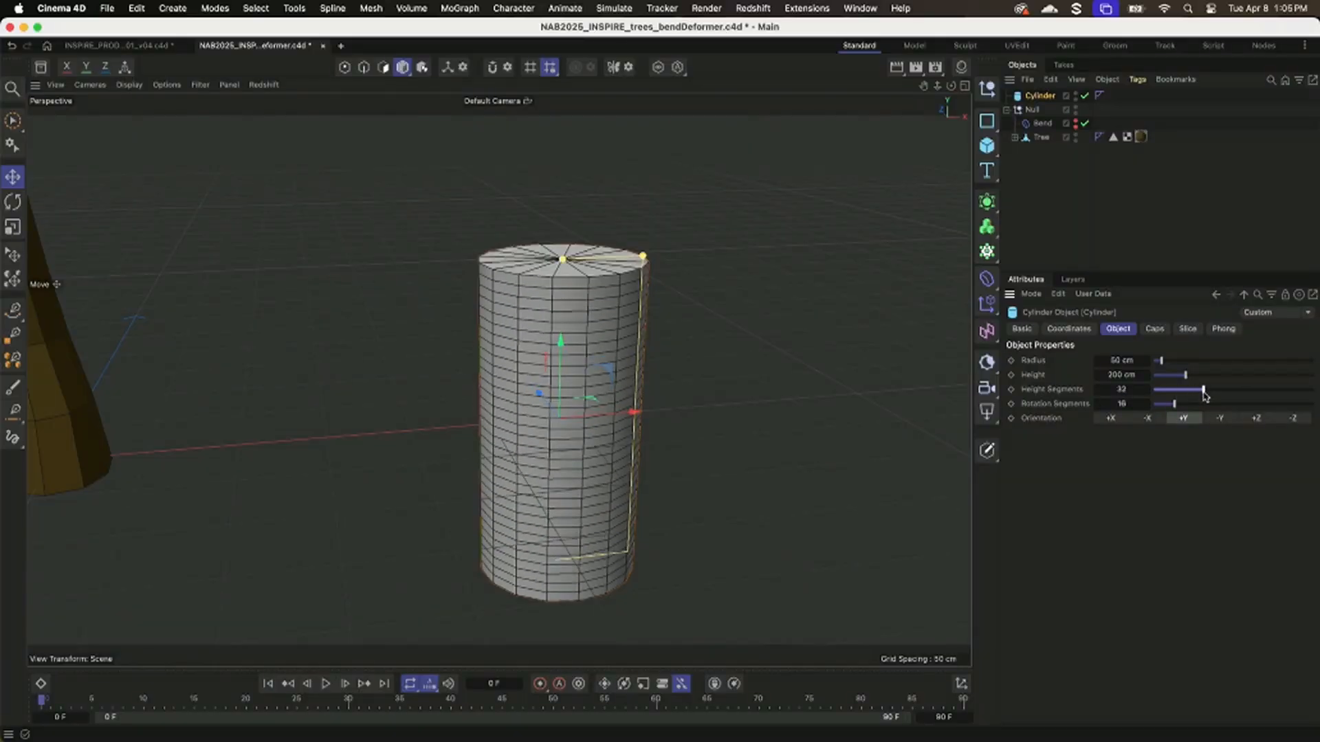
click(986, 282)
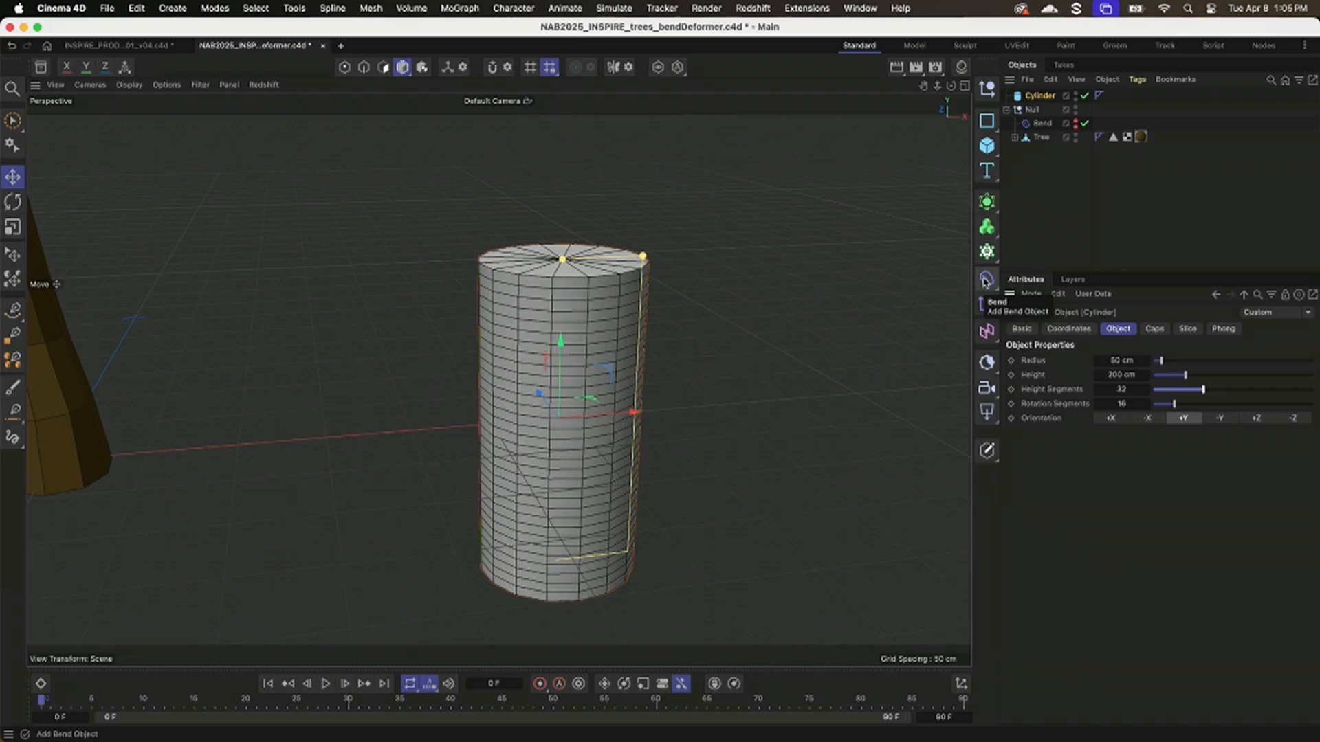
click(986, 280)
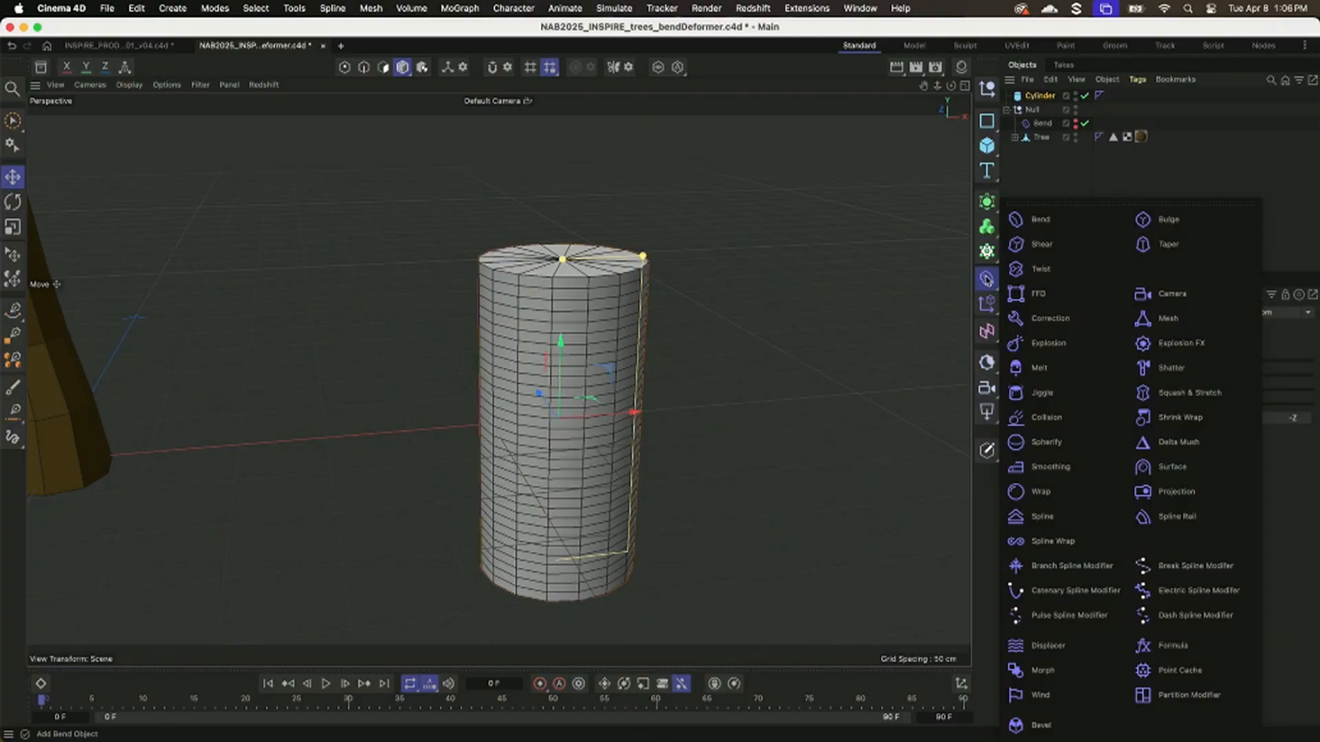
click(1041, 222)
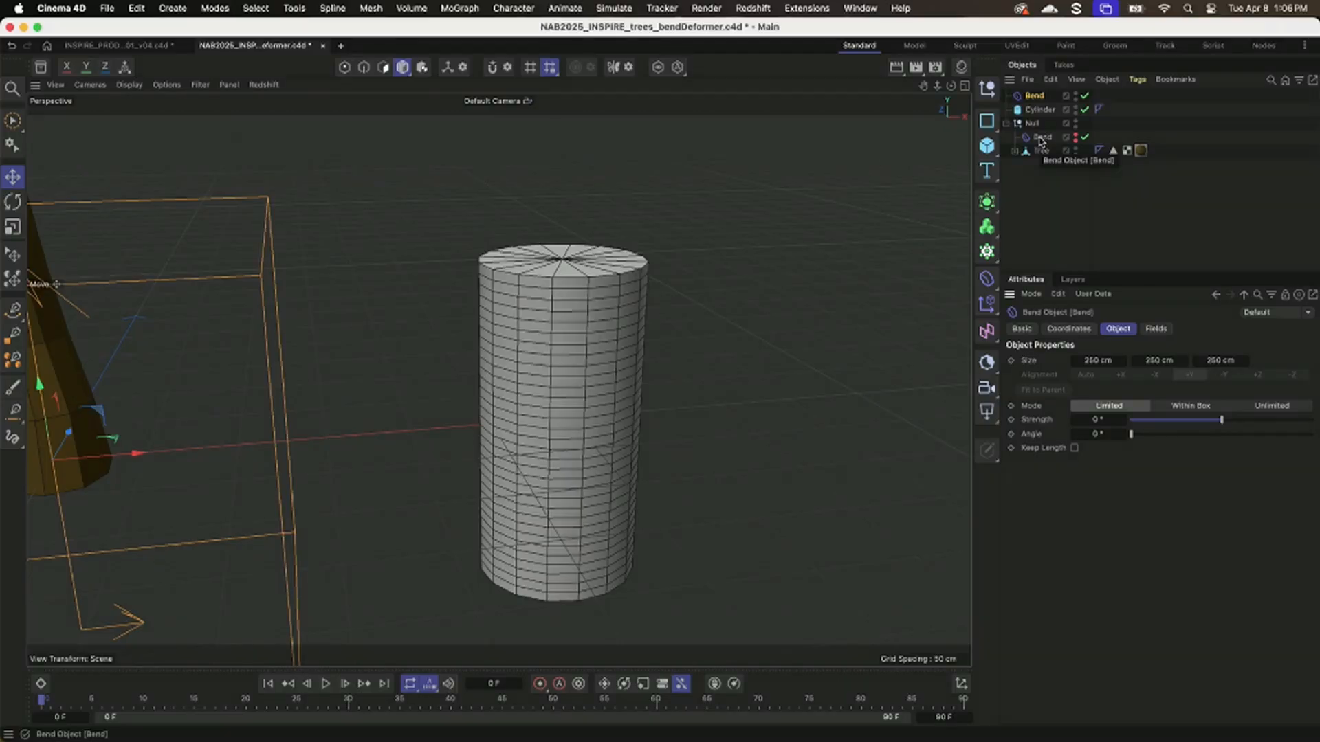
Make the new Bend deformer a child of the Cylinder and set its X position to 0 cm.
drag(1035, 98, 1044, 114)
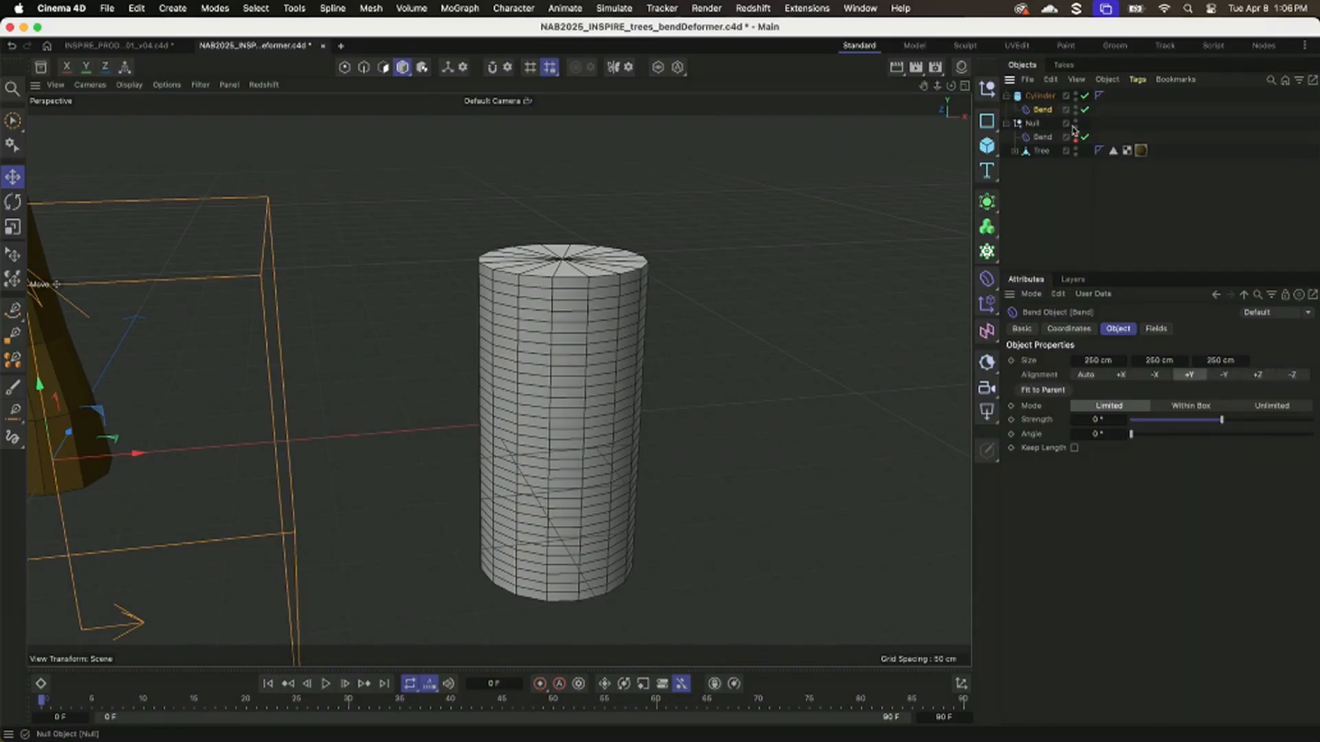
click(1069, 328)
double_click(1072, 378)
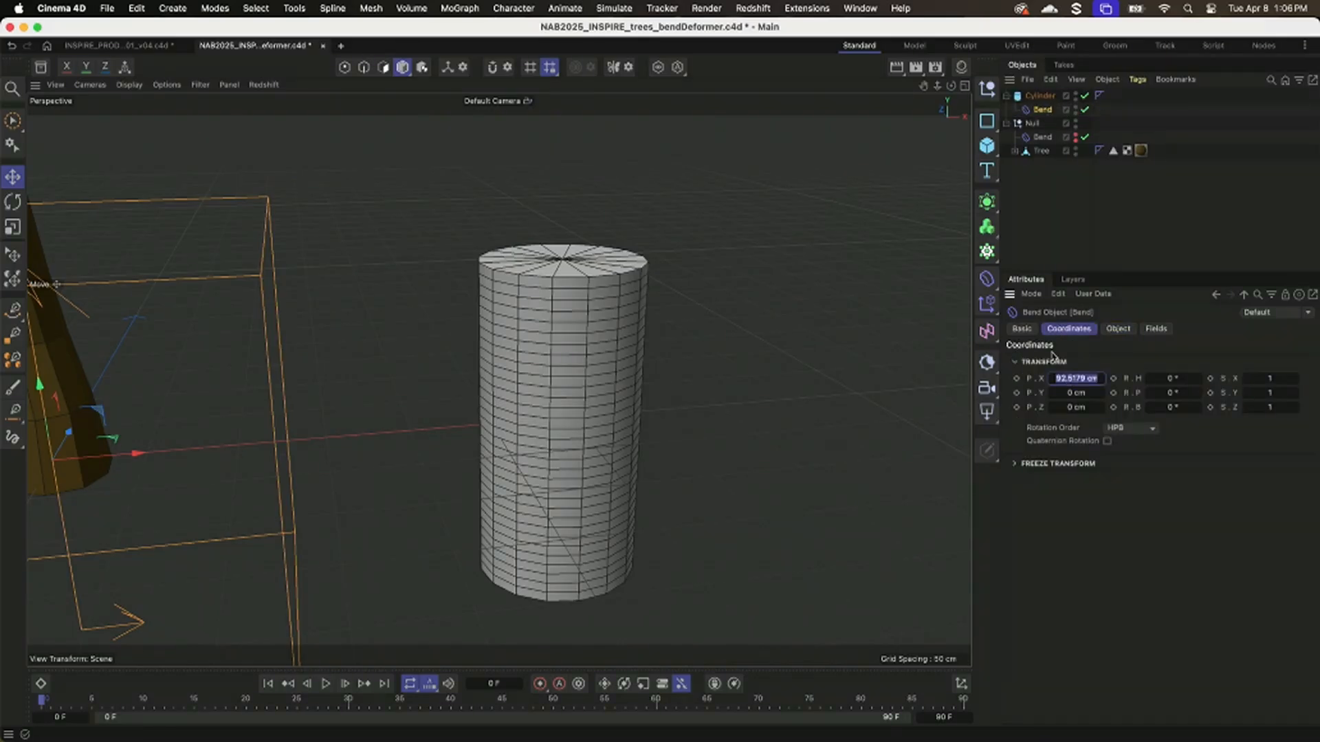
text(0)
key(Return)
alt+drag(864, 365, 703, 357)
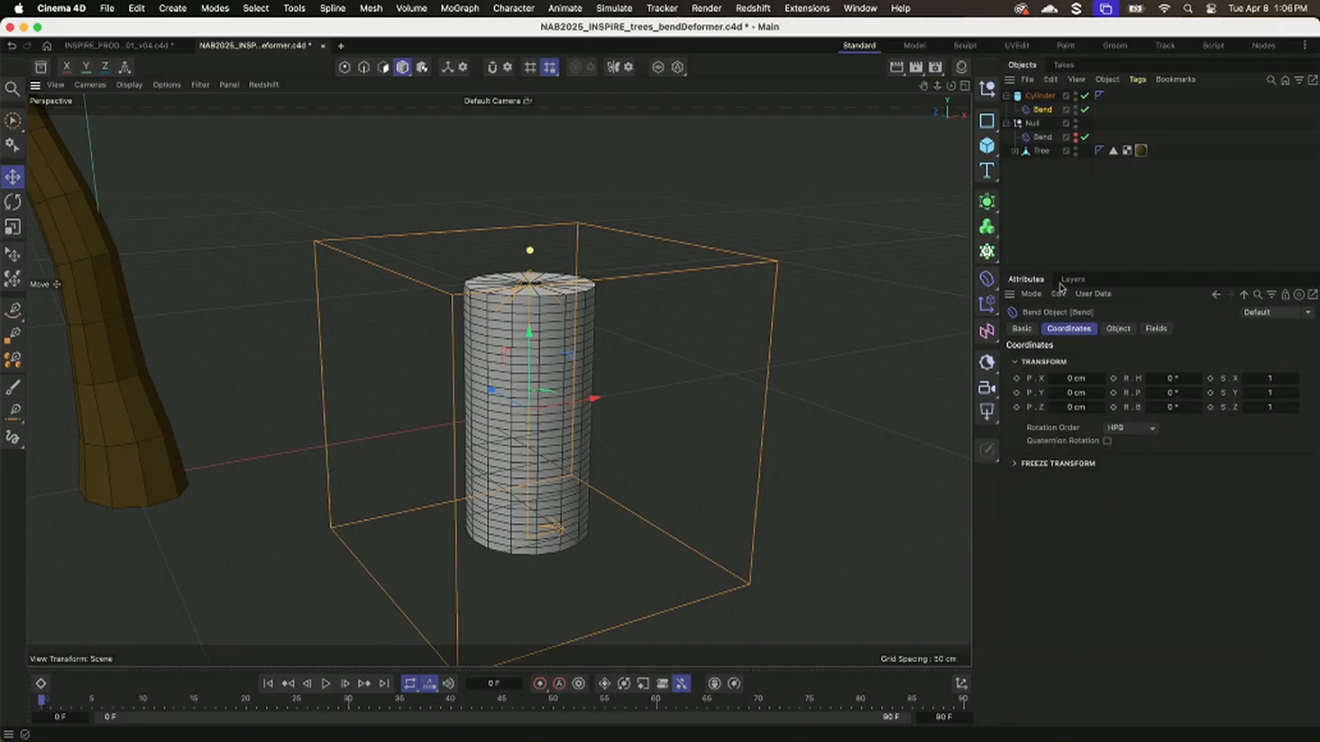
Try different Bend strengths on the Cylinder, such as 65°, and return Strength to 0°.
click(1121, 331)
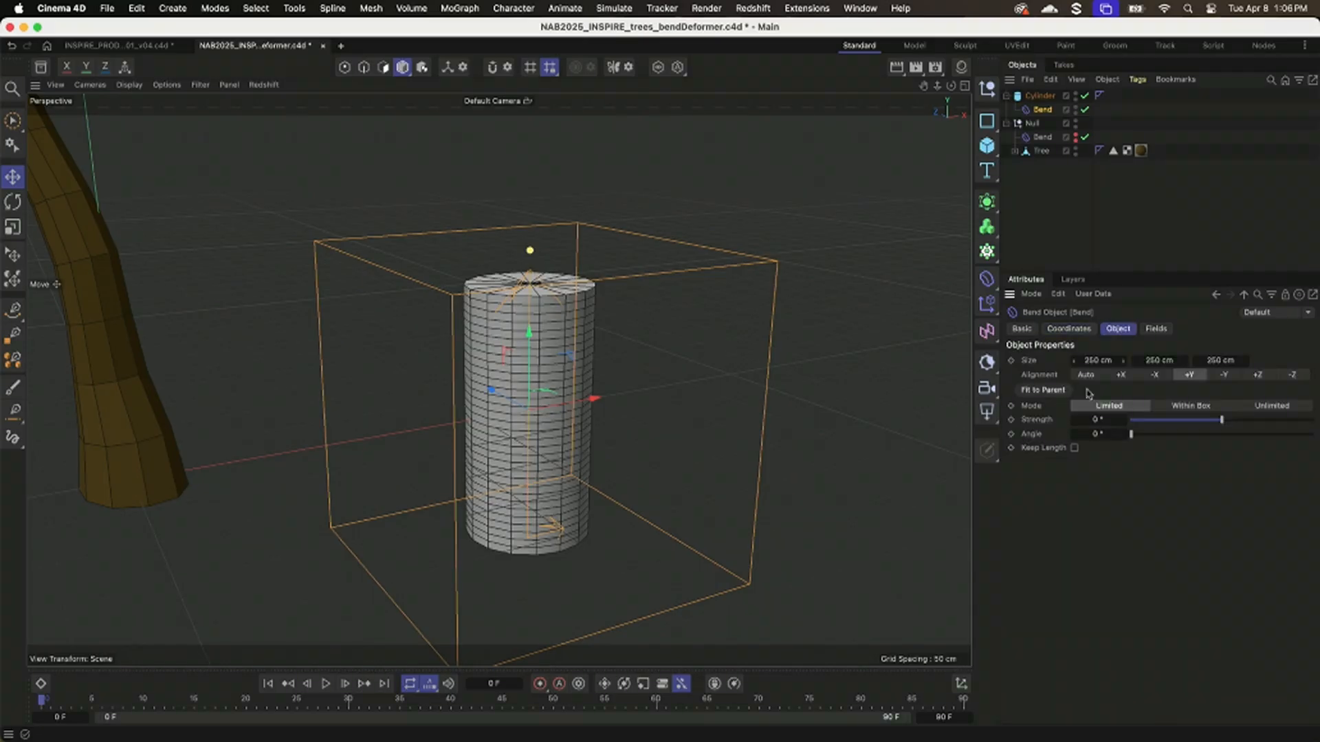
mouse_move(1228, 425)
mouse_down()
mouse_move(1213, 424)
mouse_move(1238, 425)
mouse_up()
alt+drag(783, 426, 699, 389)
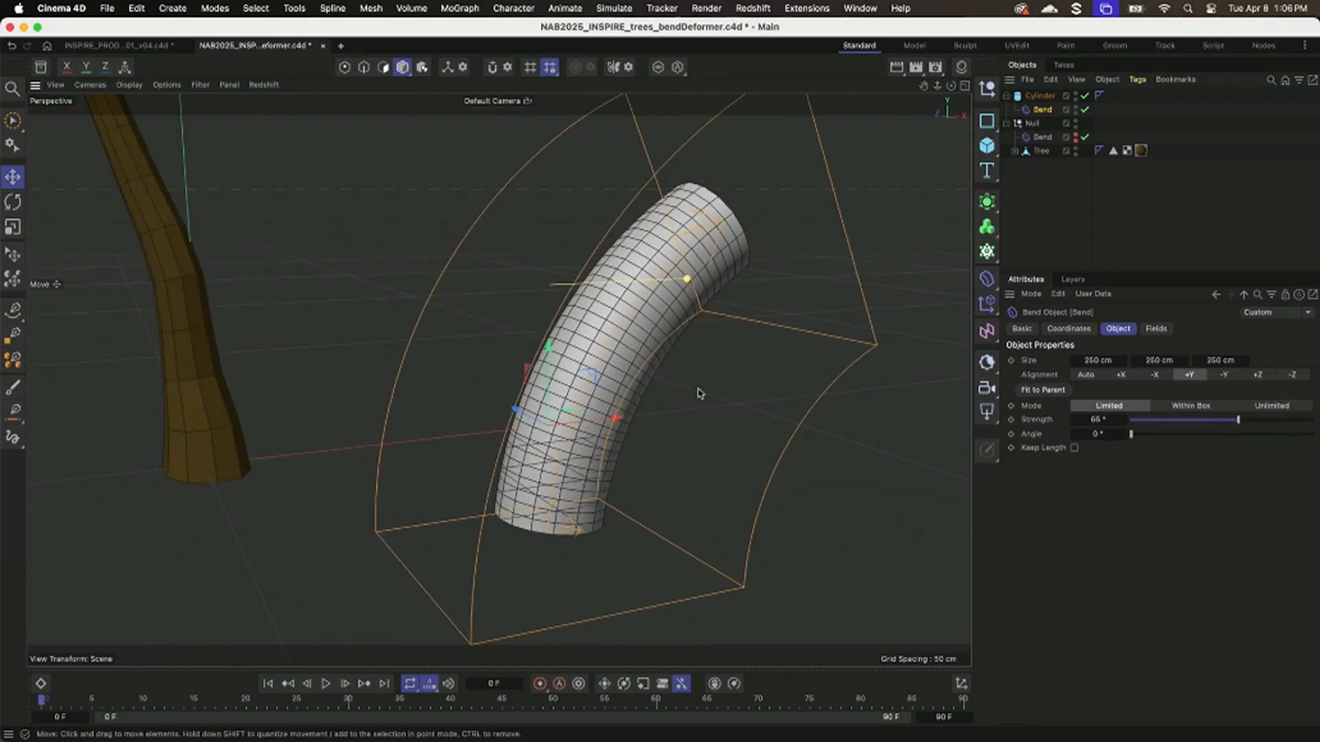
mouse_move(1214, 420)
mouse_down()
mouse_move(1201, 425)
mouse_move(1244, 421)
mouse_move(1227, 422)
mouse_up()
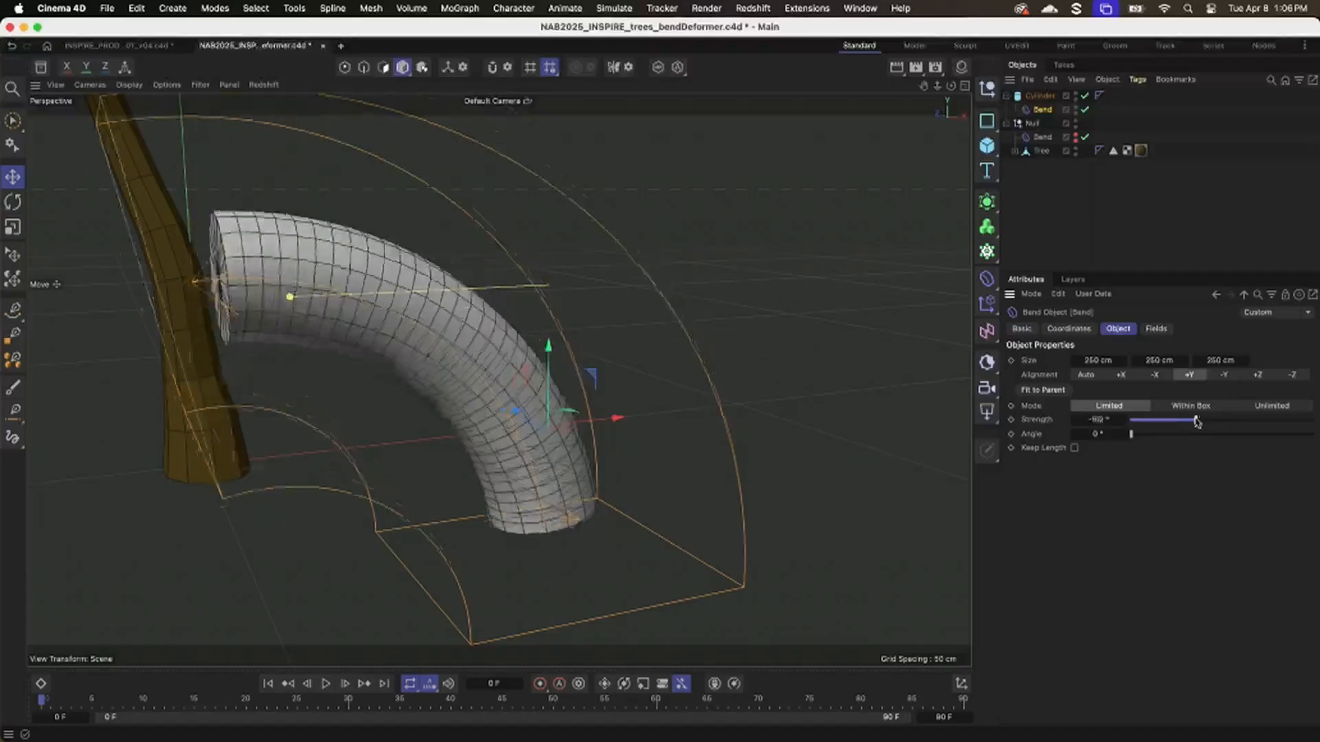
drag(1197, 422, 1223, 422)
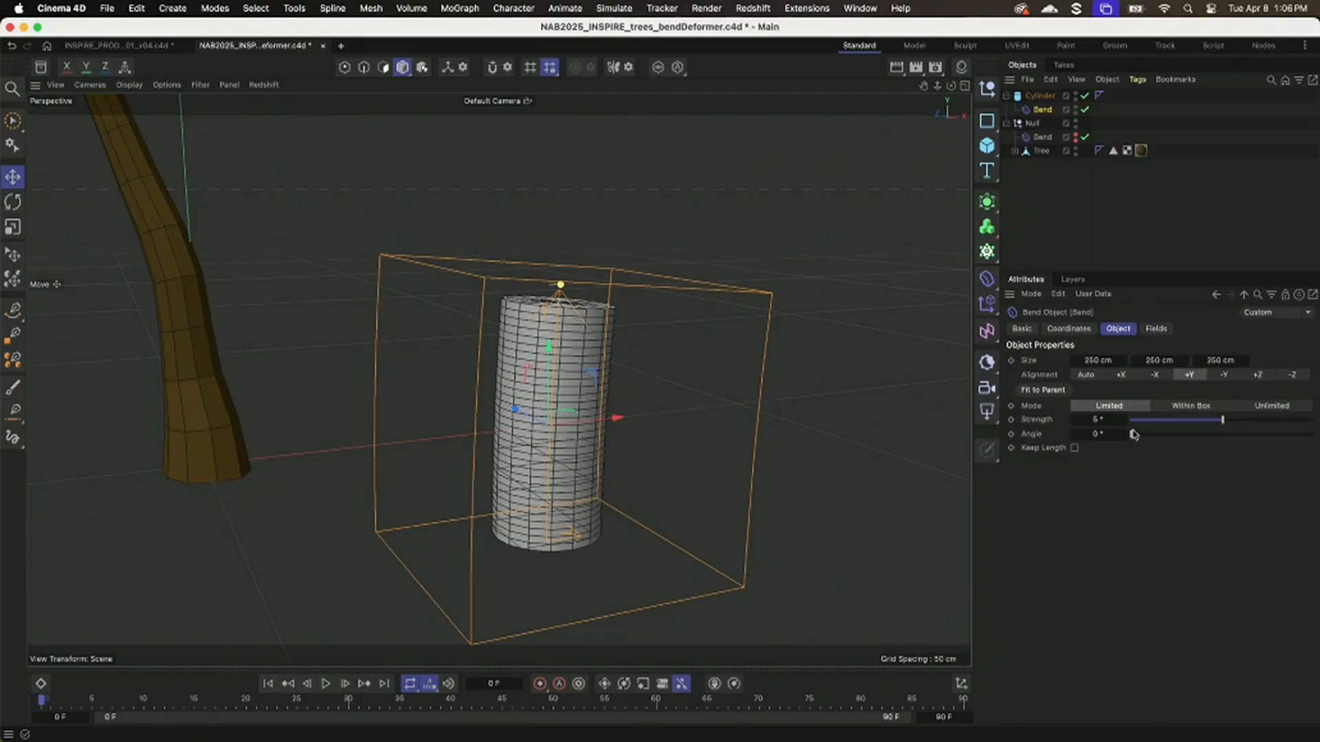
key(Return)
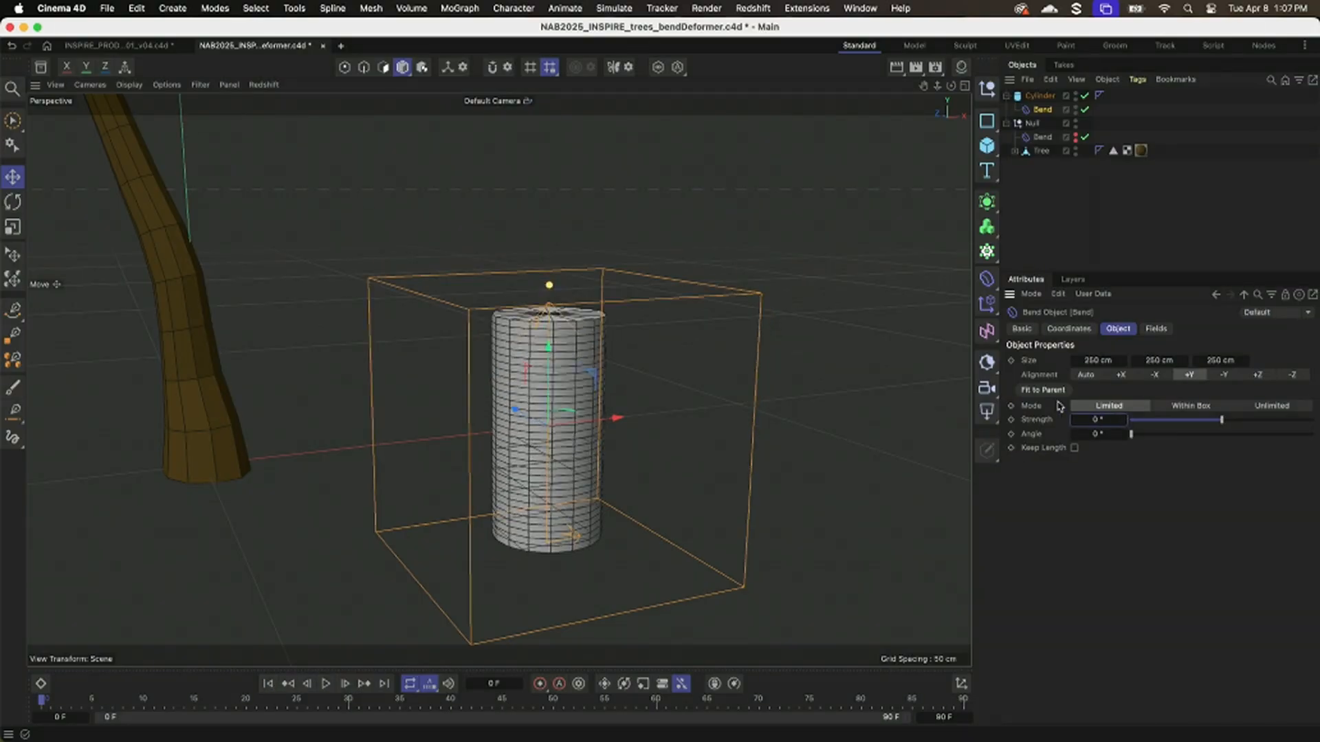
Keyframe the Bend's Strength at 0° on frame 0, -84° on frame 29 and 62° on frame 51.
click(1011, 419)
drag(1221, 420, 1199, 420)
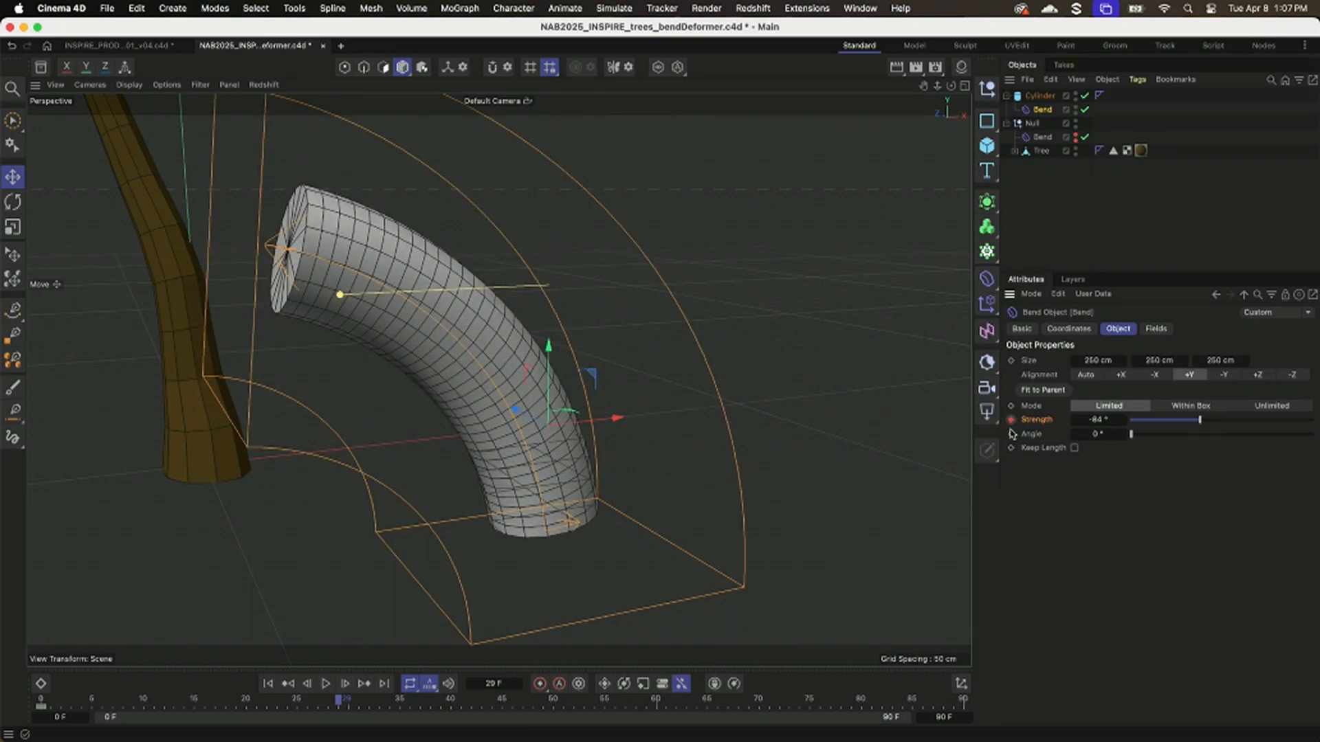
click(381, 701)
drag(1194, 431, 1237, 424)
click(1010, 419)
Enable Keep Length on the Bend deformer and play the animation from the start.
click(1075, 448)
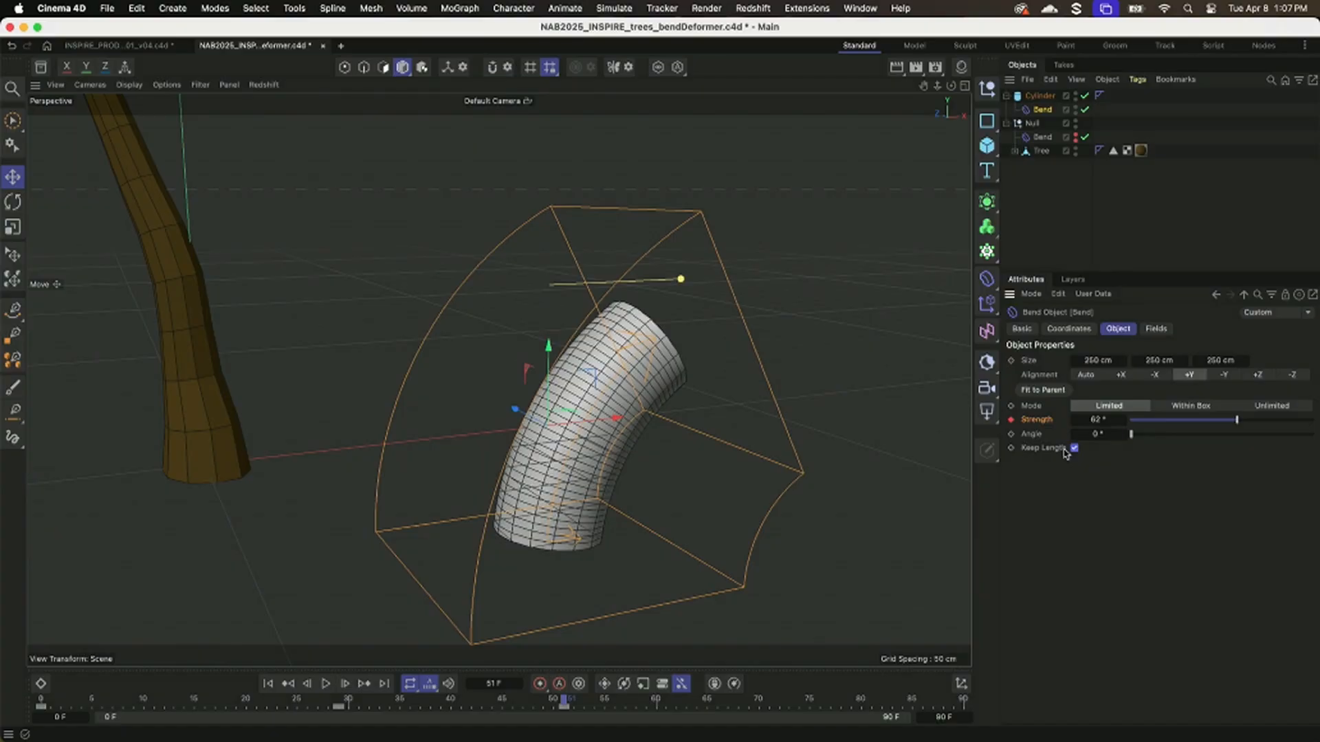
click(1074, 448)
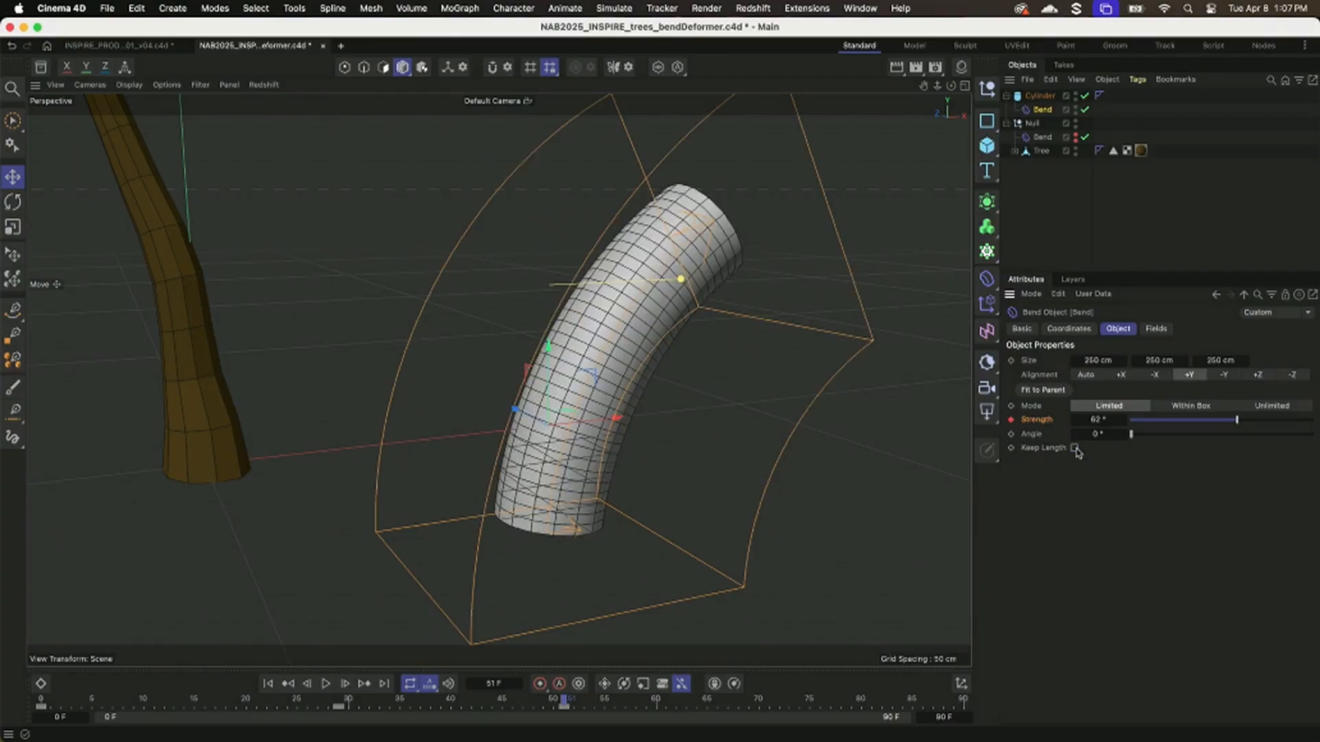
click(1074, 448)
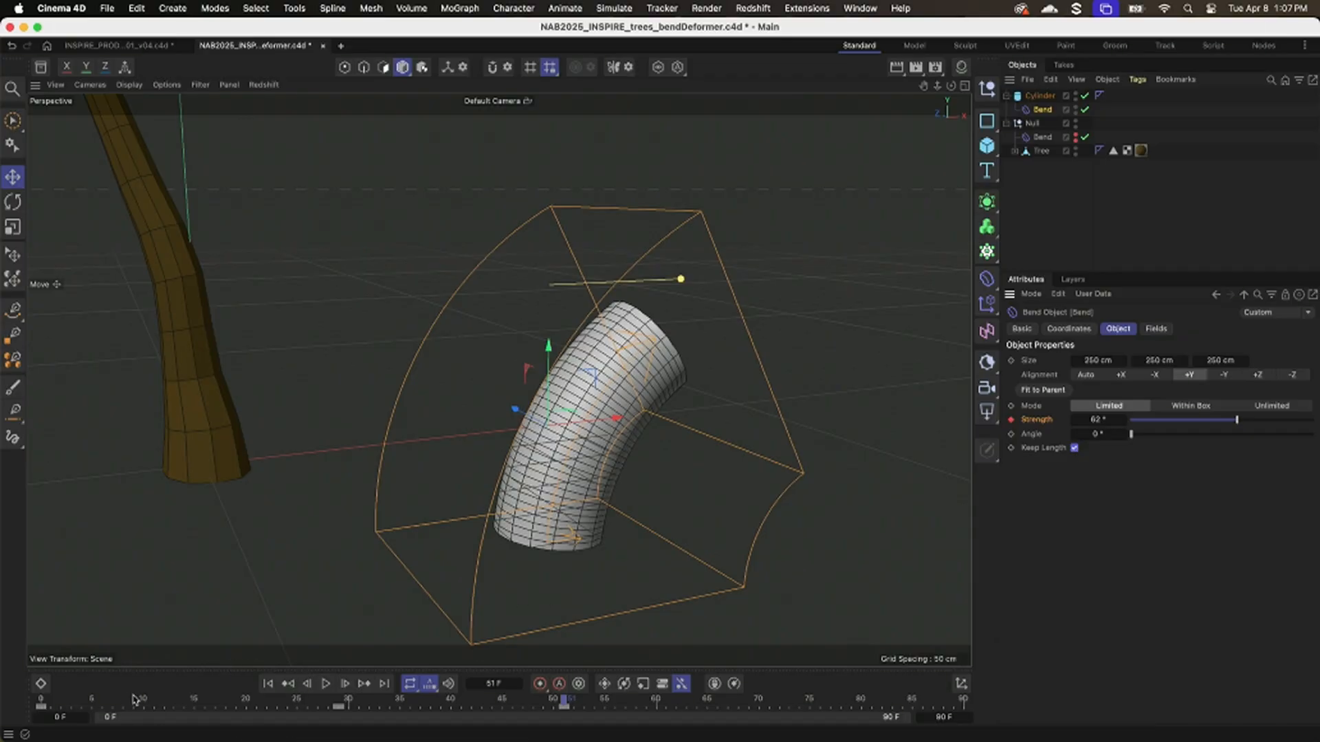
drag(43, 700, 297, 690)
click(289, 683)
click(326, 683)
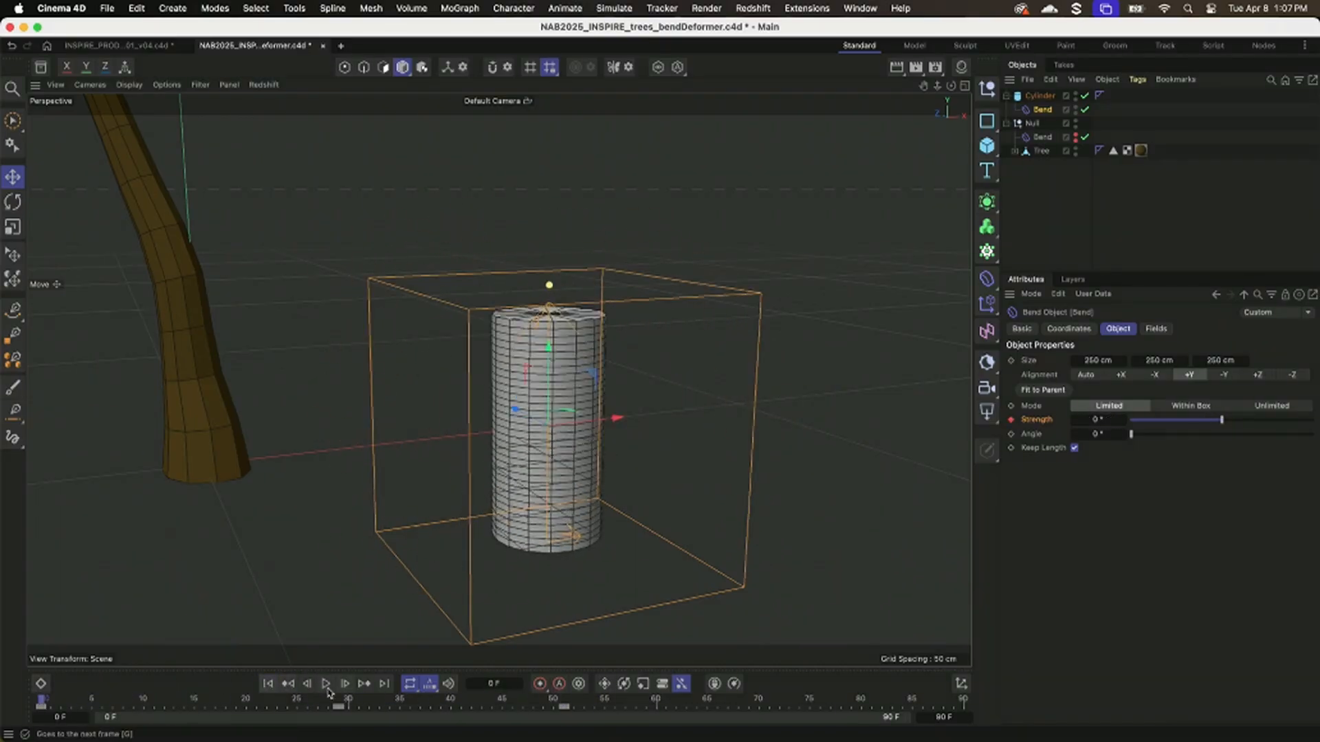
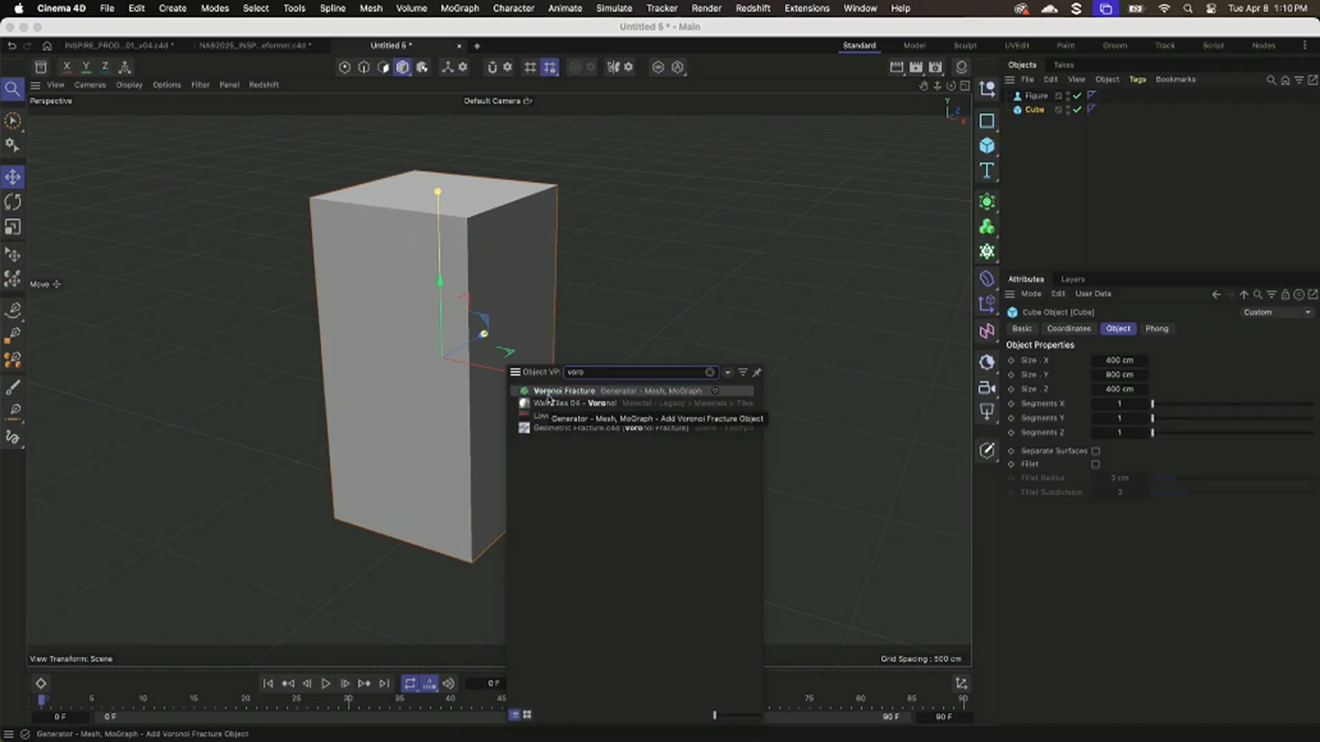
Add a Voronoi Fracture generator to the scene and make the Cube its child.
drag(564, 391, 1031, 163)
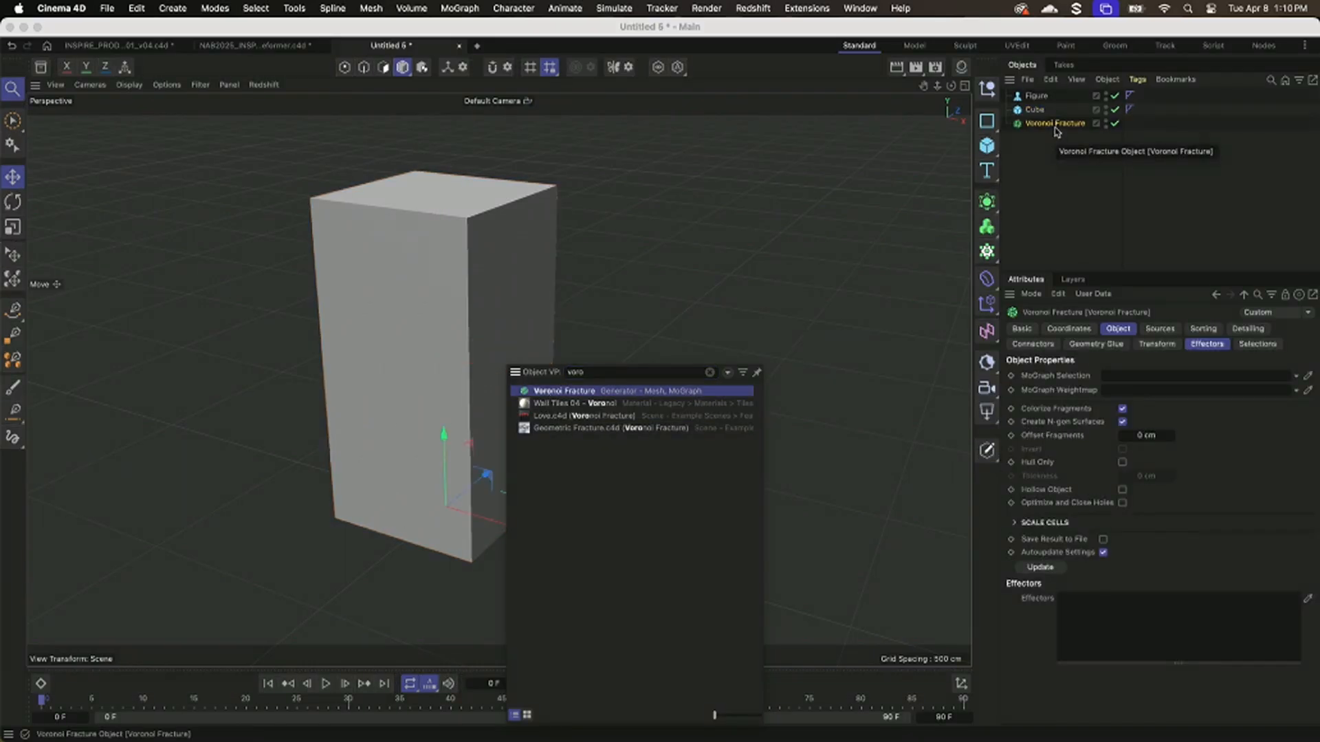
click(791, 336)
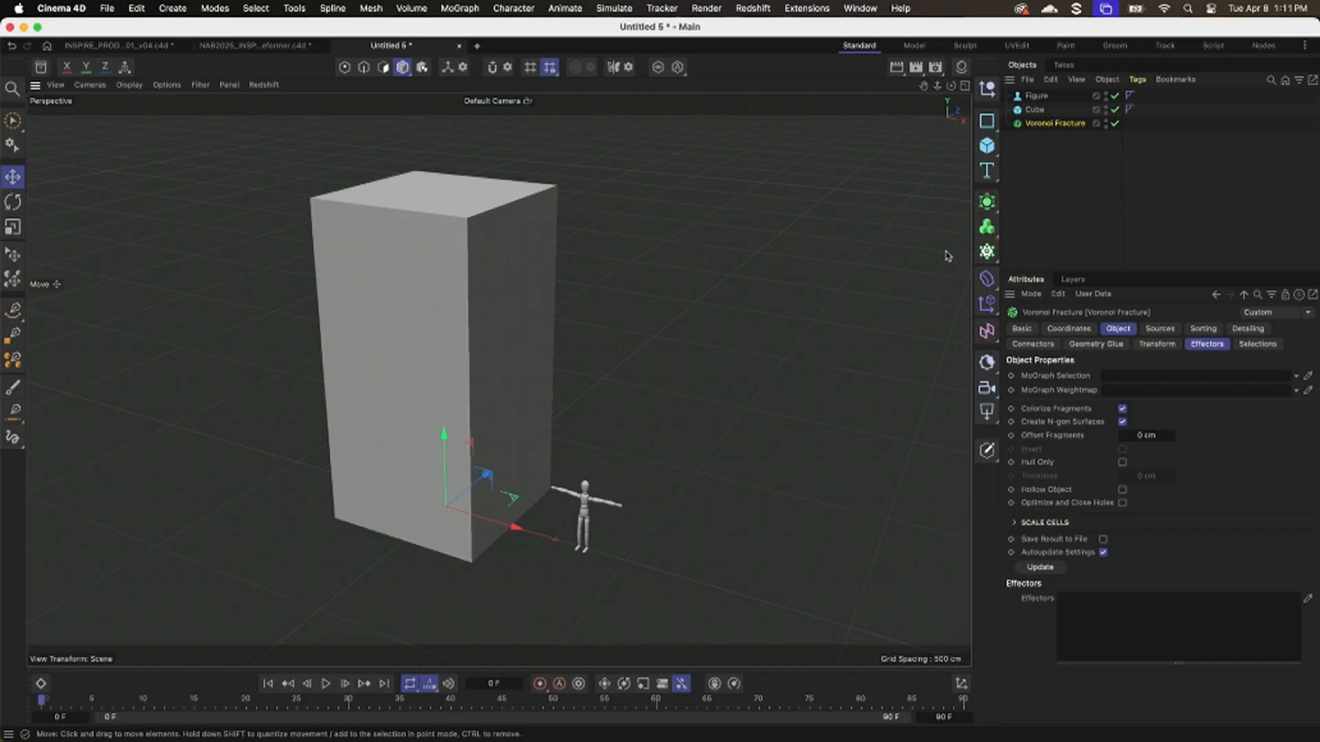
mouse_move(1034, 112)
mouse_down()
mouse_move(1042, 140)
mouse_move(1039, 127)
mouse_up()
click(1040, 137)
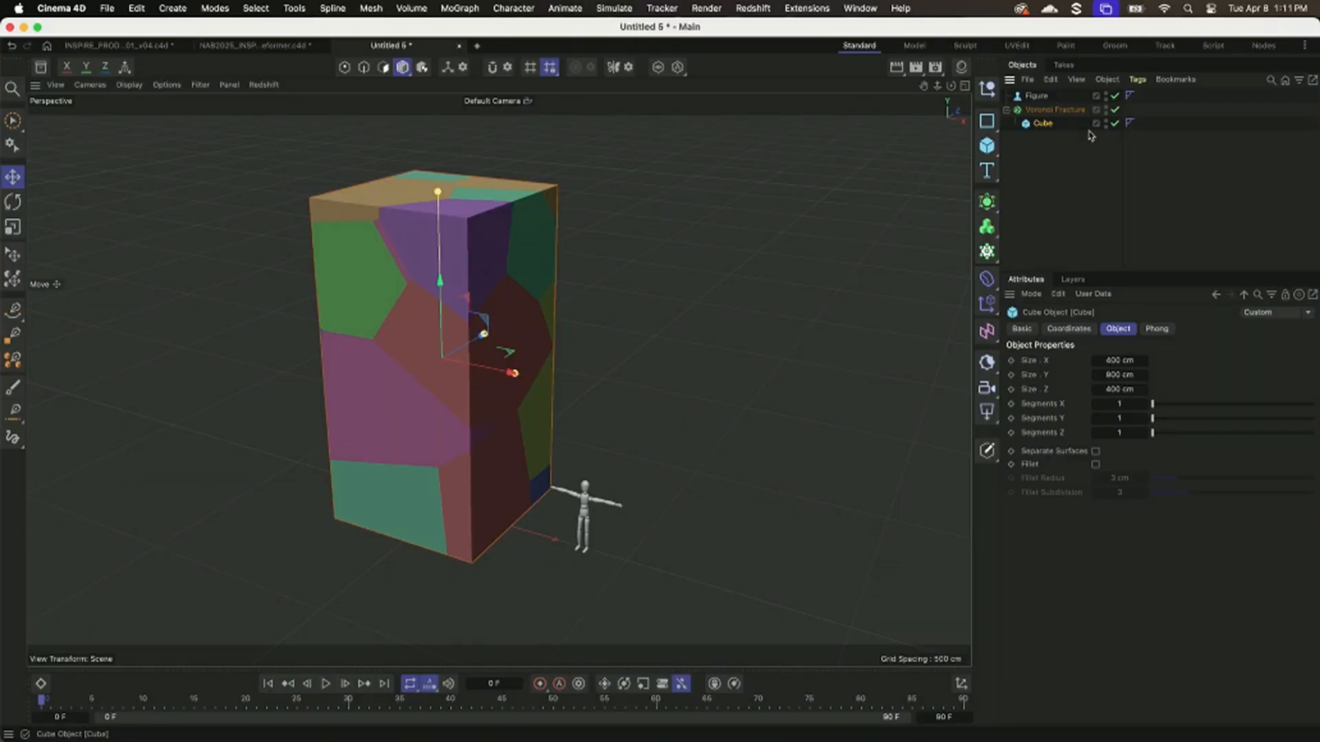
Show the Voronoi Fracture's Point Generator - Distribution source settings and give the attributes area more height.
click(1053, 110)
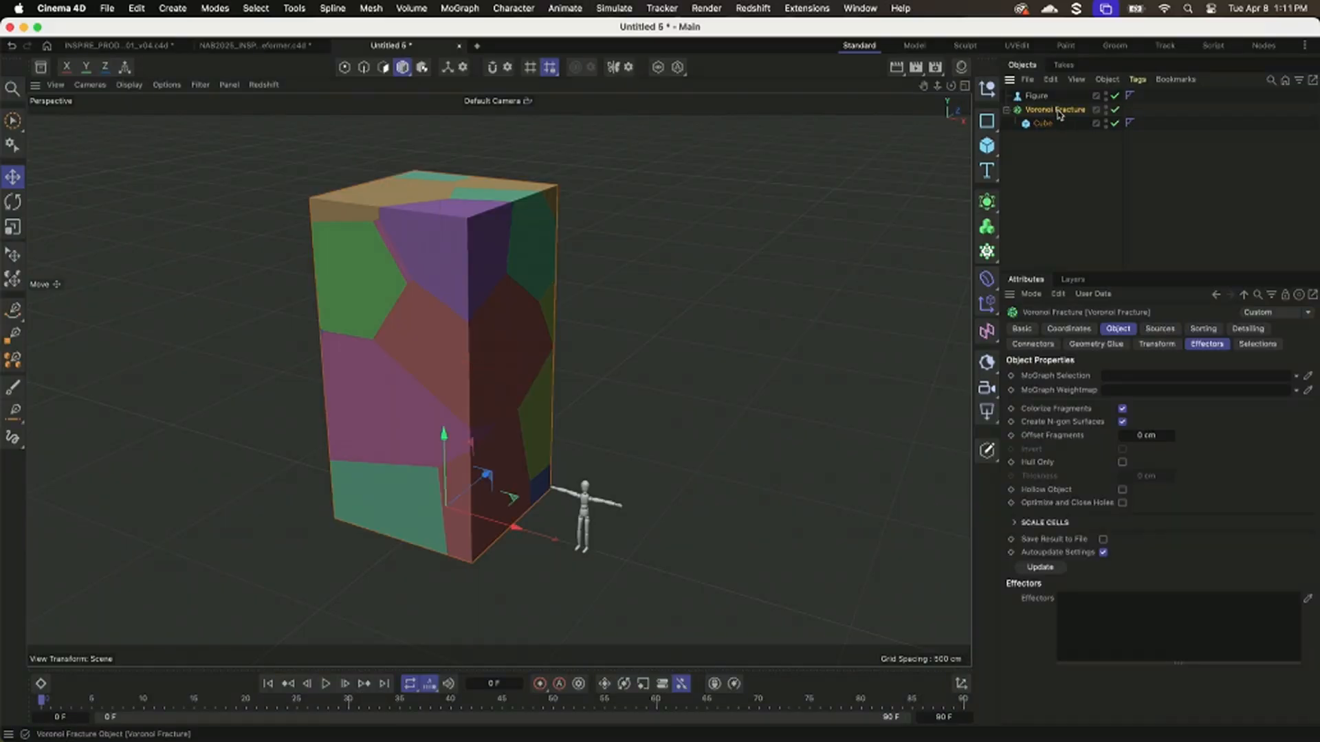
click(1170, 330)
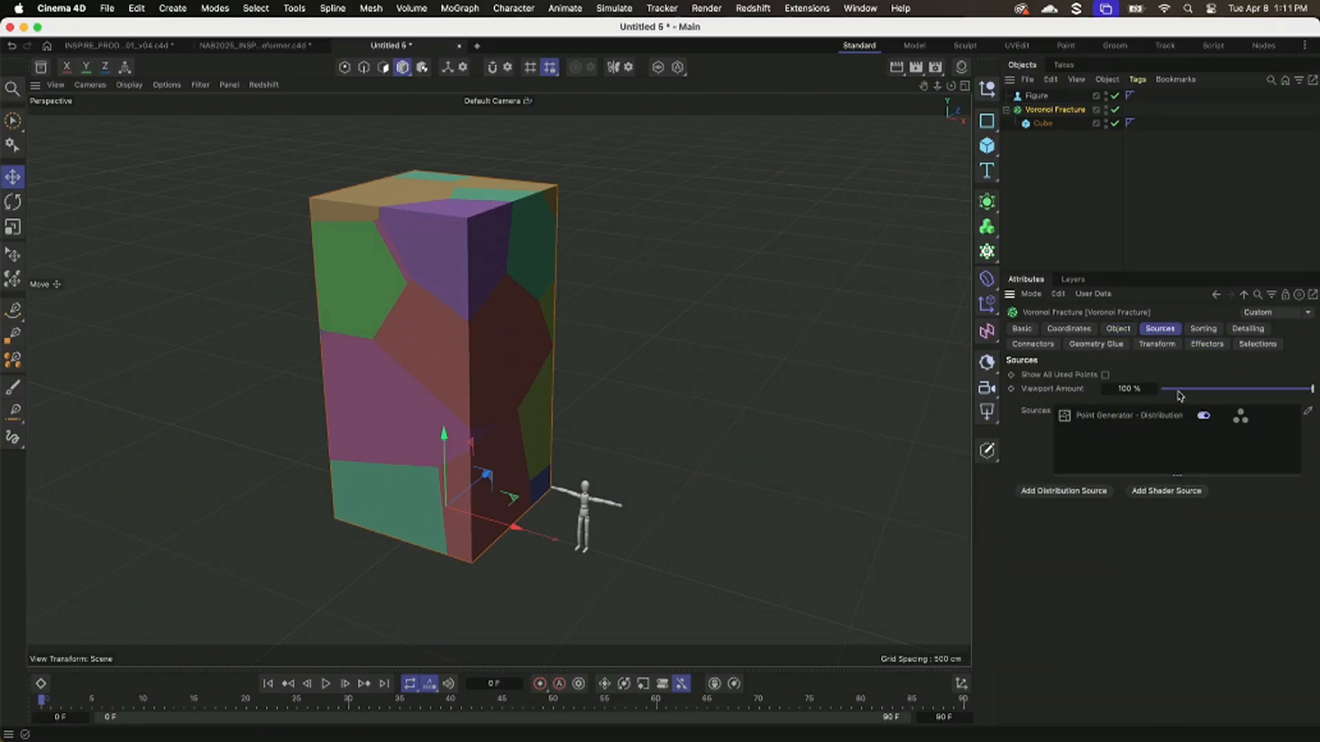
click(1097, 418)
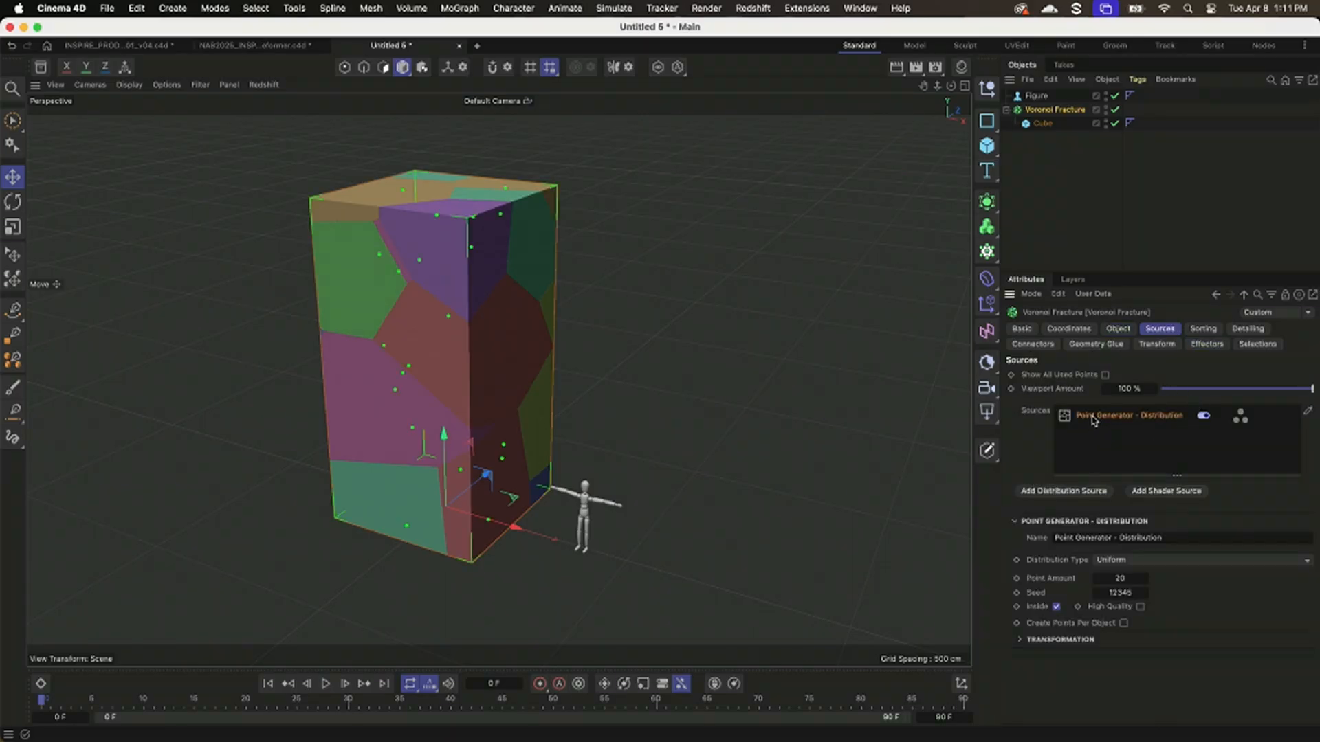
drag(1100, 274, 1100, 205)
click(1088, 173)
click(1058, 110)
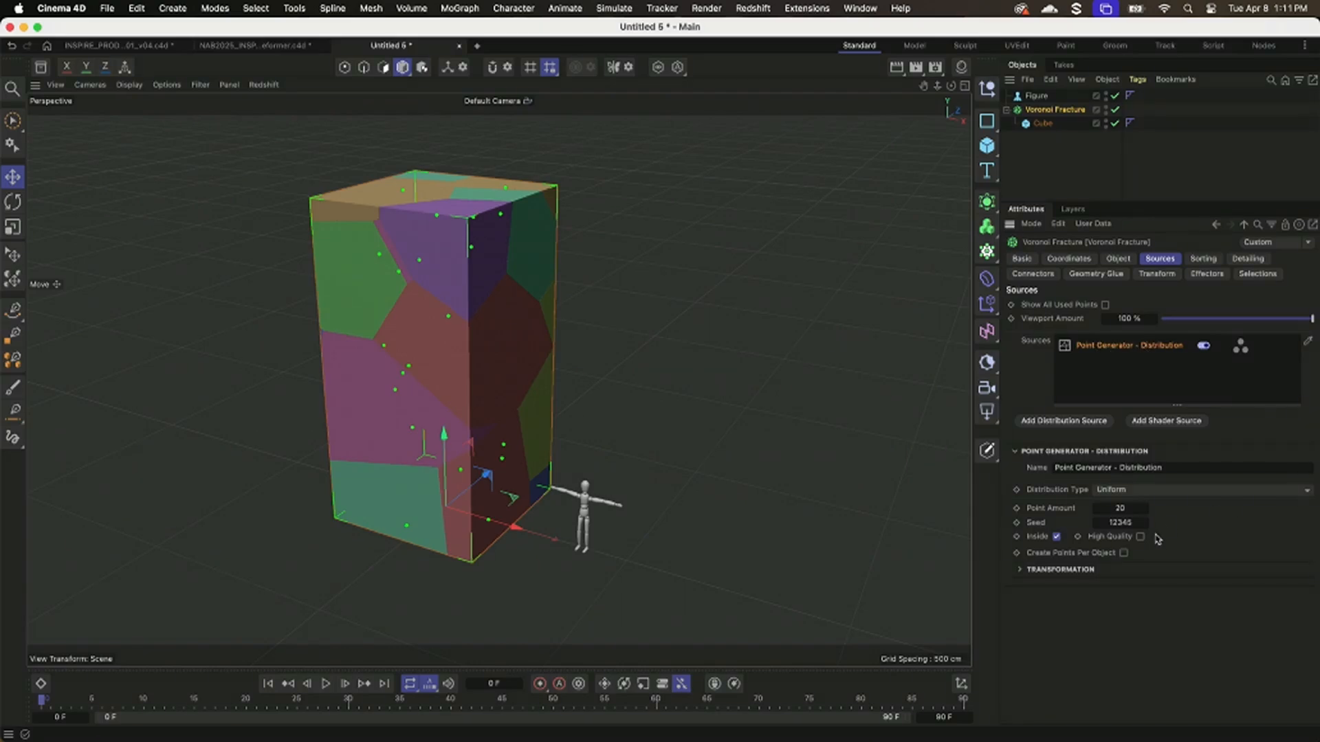
Turn off Colorize Fragments on the Voronoi Fracture and turn it back on.
click(1120, 259)
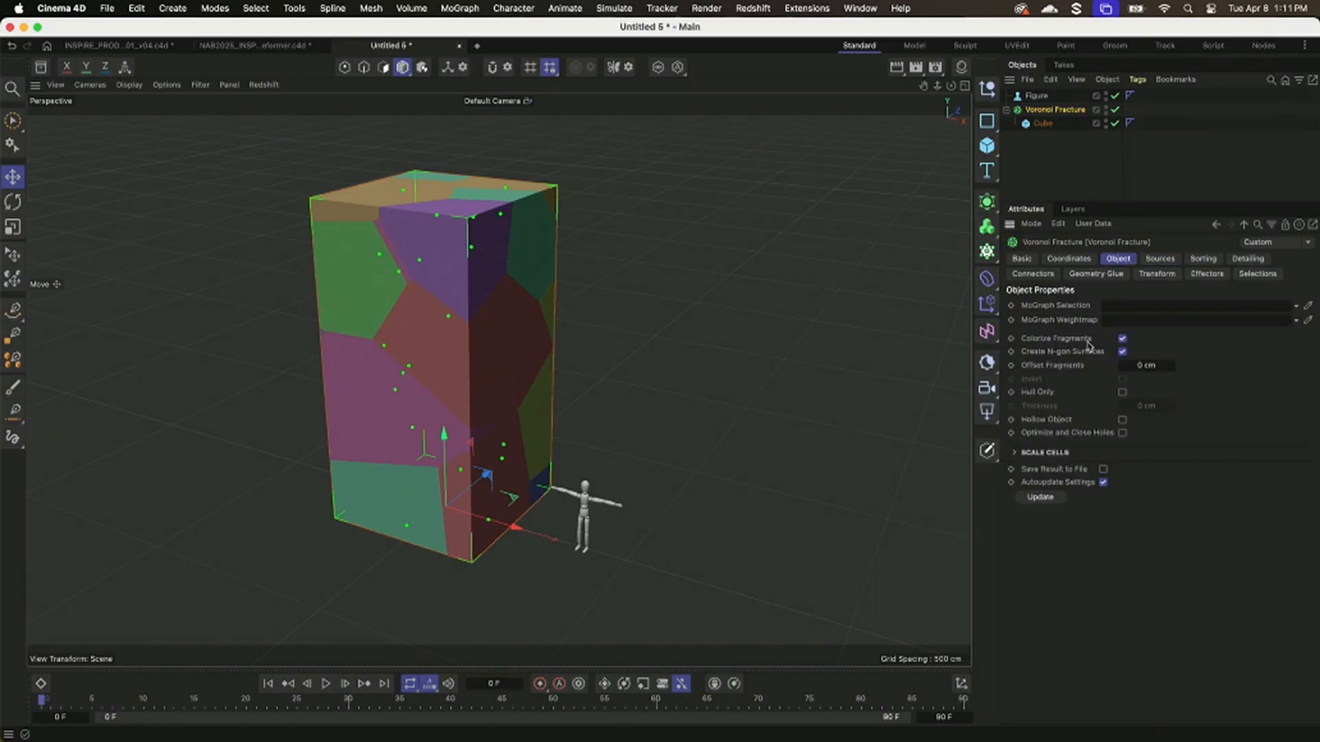
click(1121, 339)
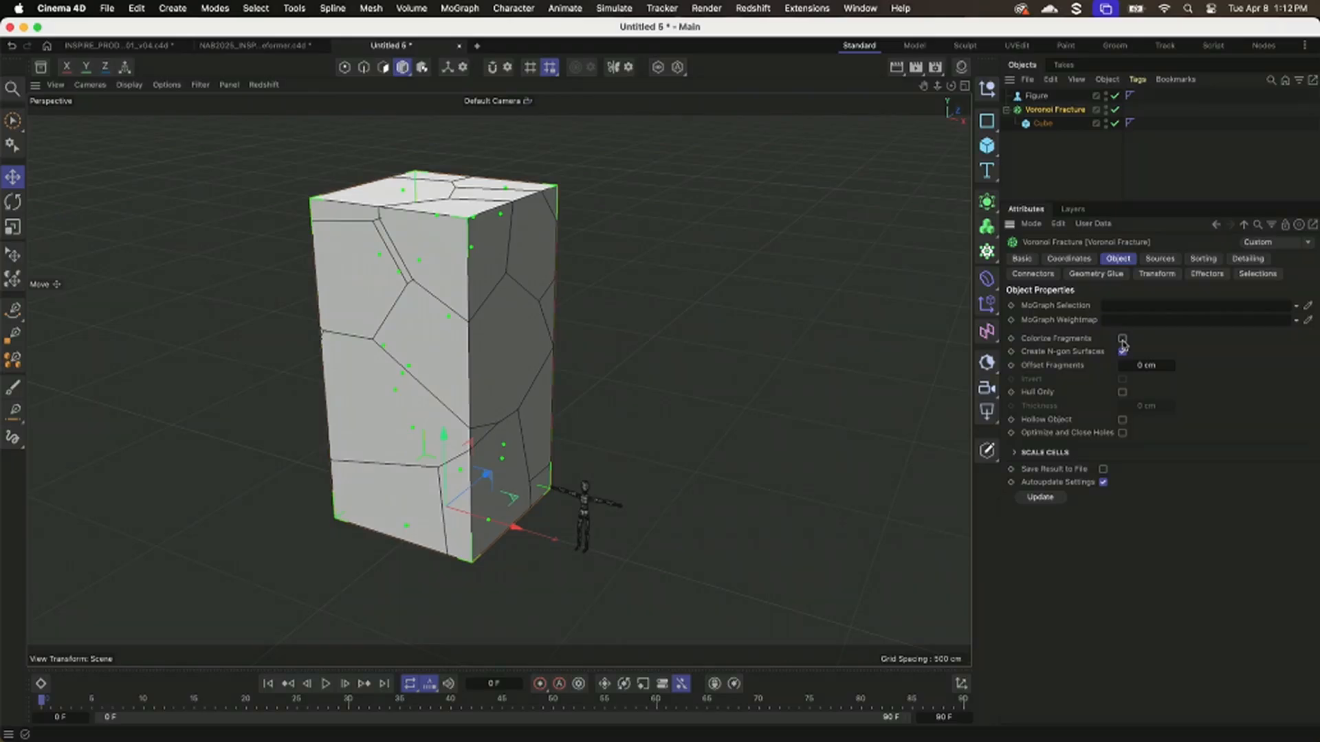
click(1122, 339)
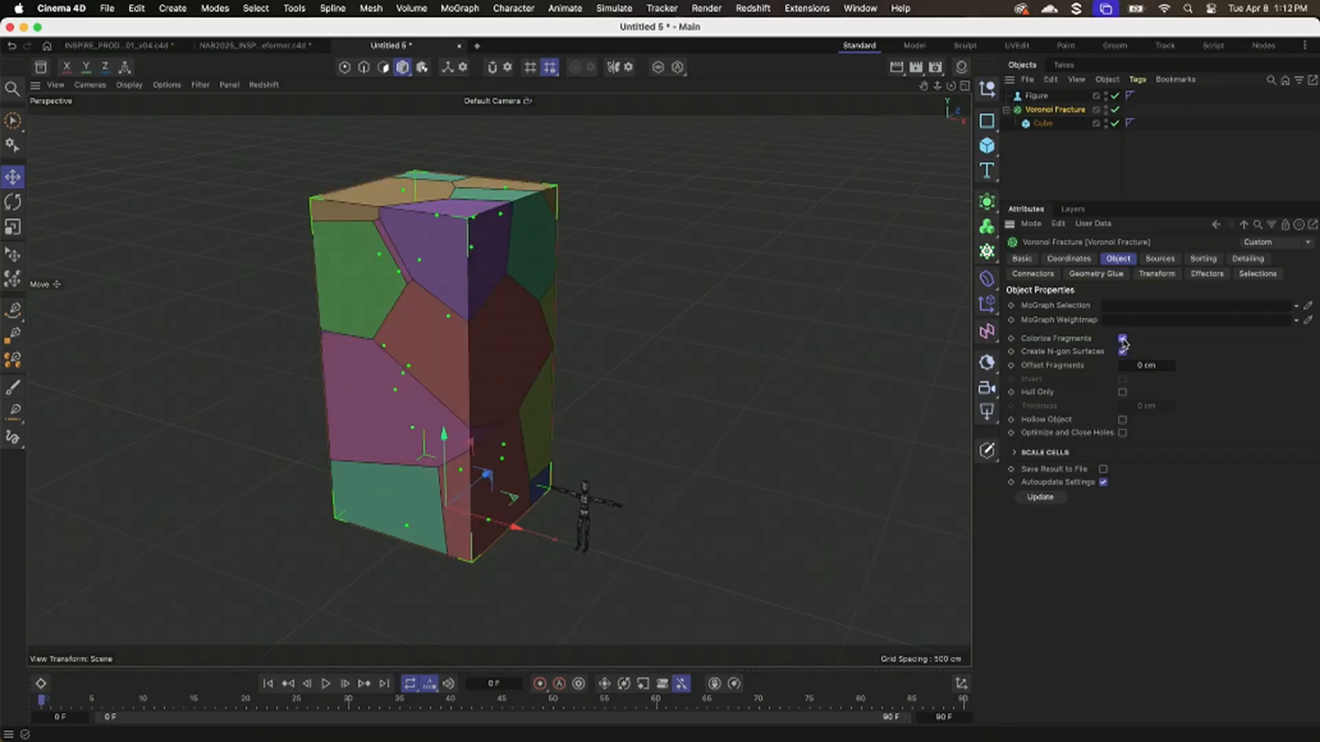
Raise the Point Amount of the Voronoi Fracture's Point Generator source to 327.
click(1161, 259)
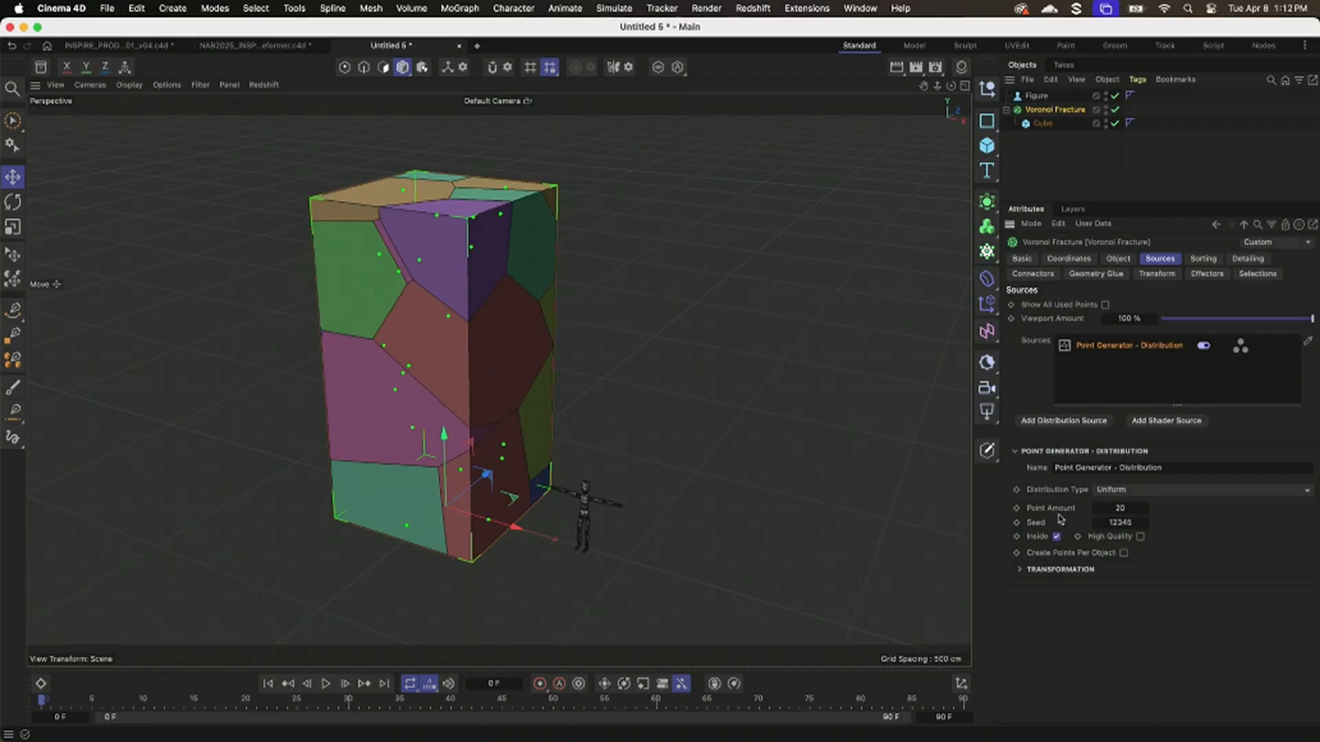
drag(1106, 512, 1306, 512)
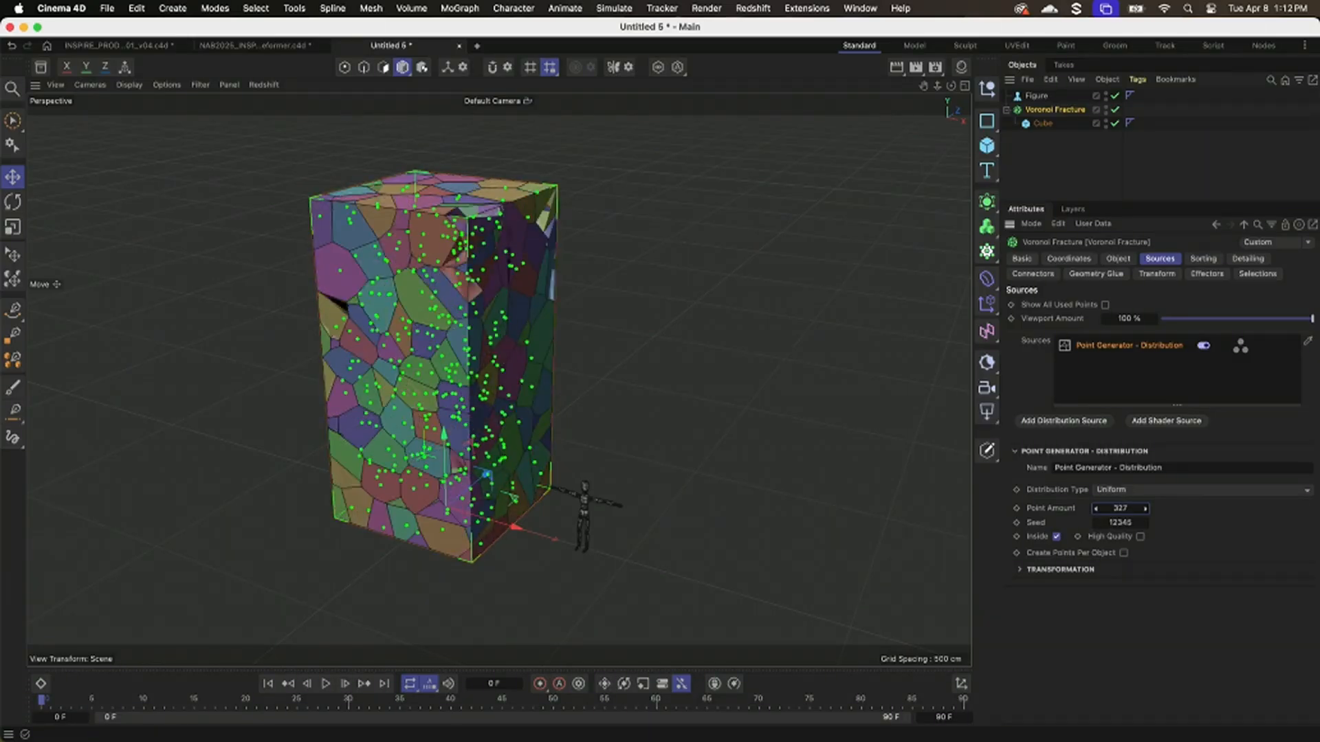
Try the Normal, Inverse Normal and Exponential distribution types on the fracture's point generator.
click(1129, 490)
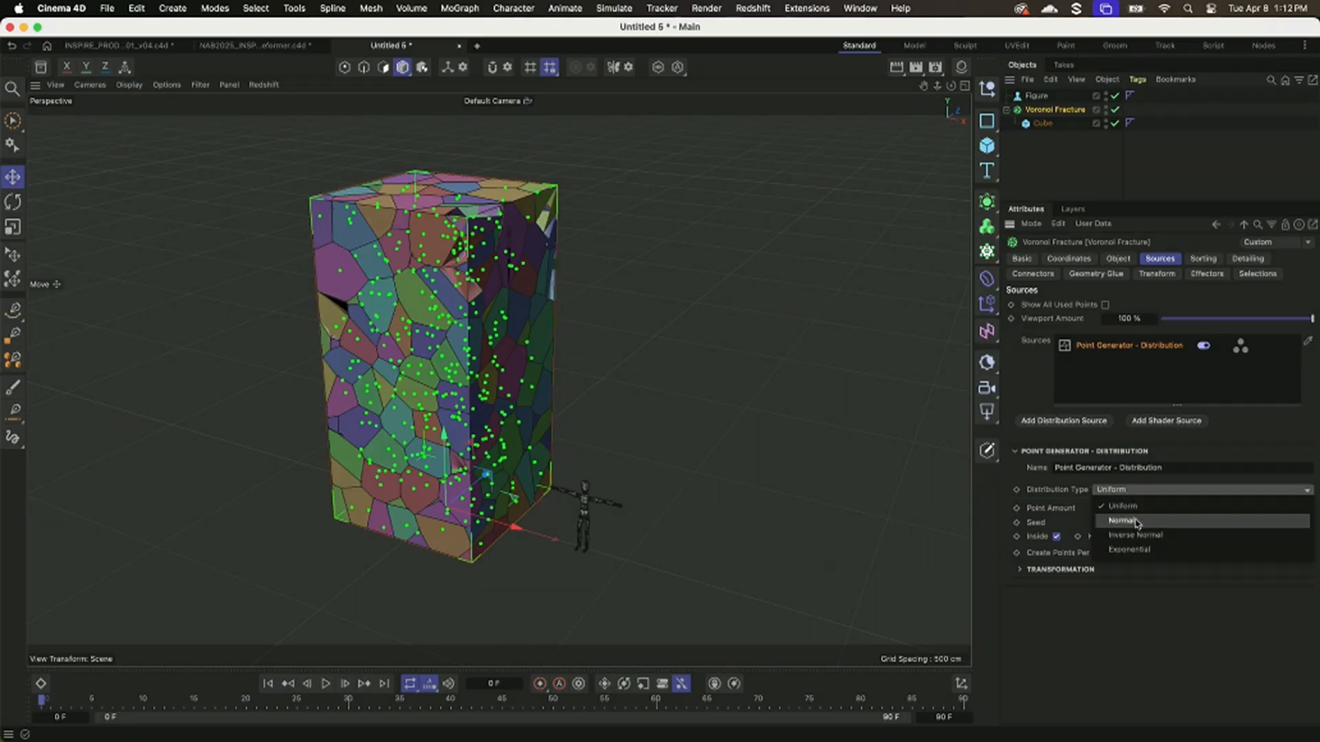
click(1134, 520)
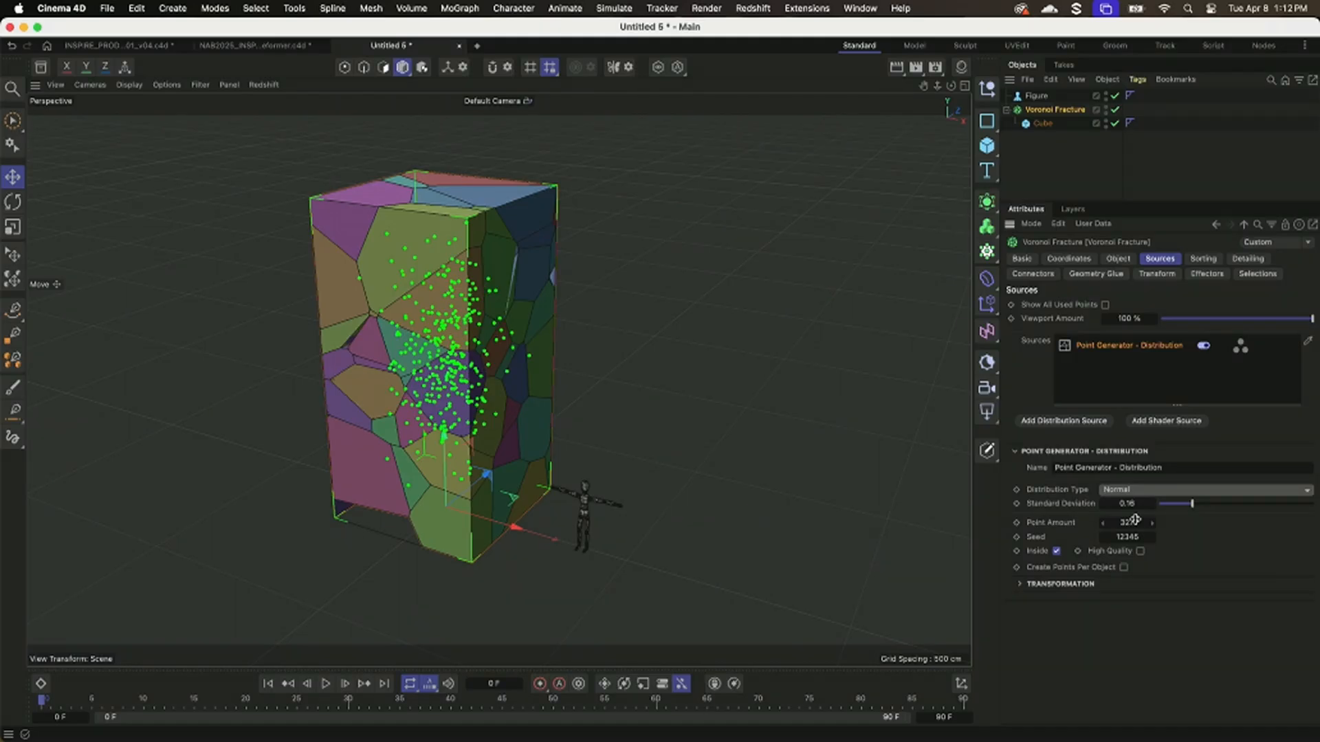
click(1149, 491)
click(1156, 536)
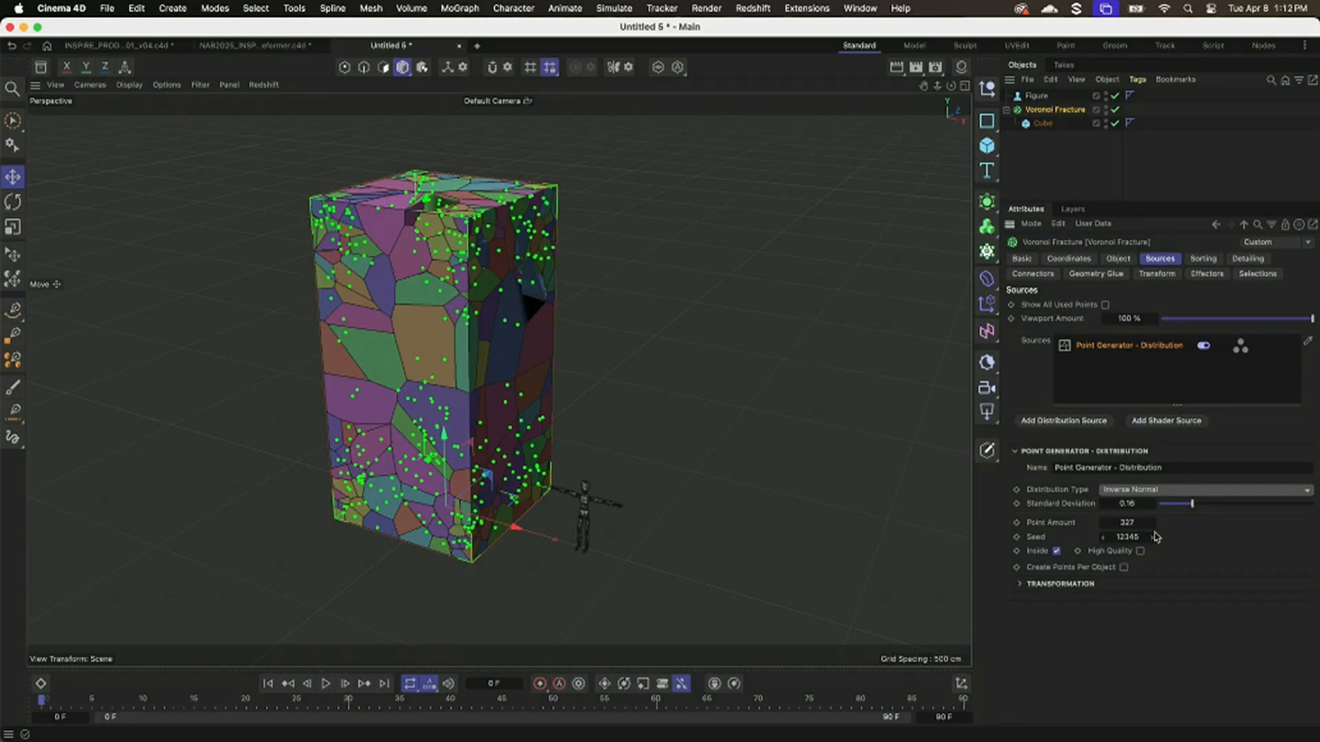
click(1166, 490)
click(1169, 550)
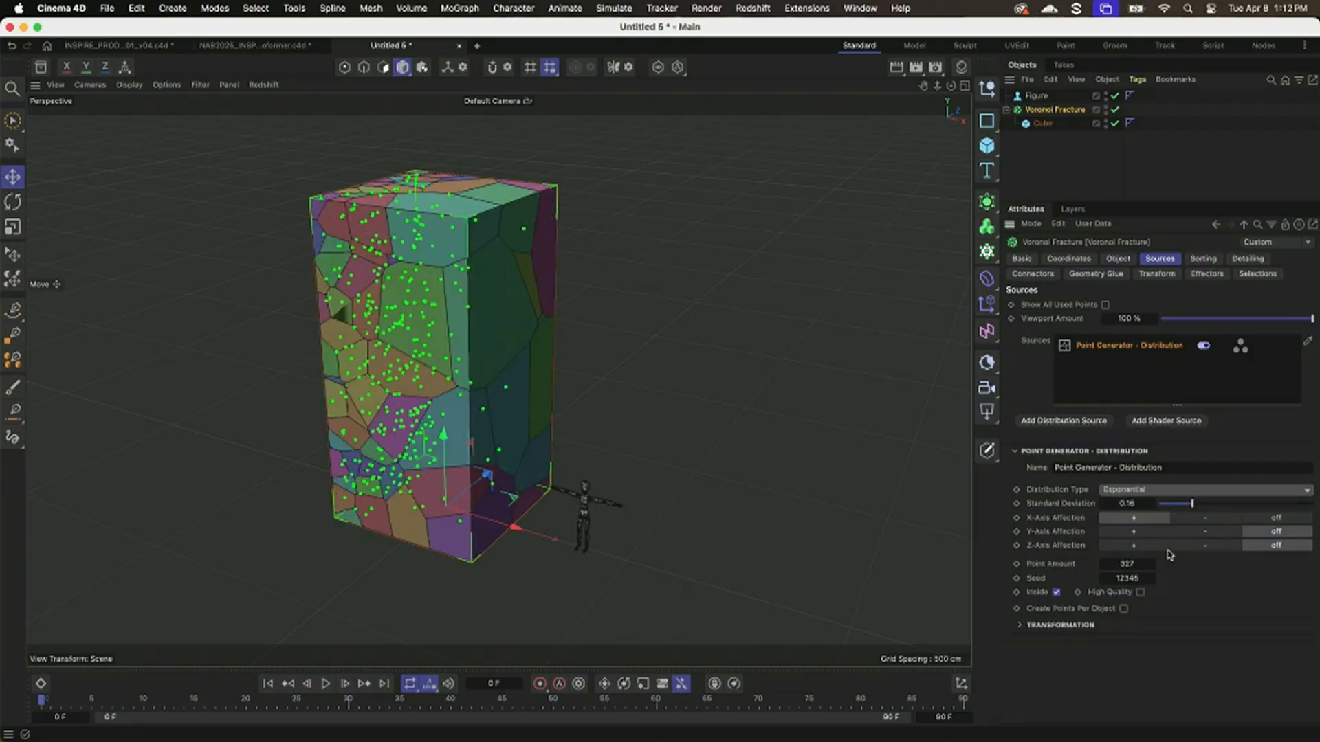
Try different positive, negative and off settings for the Exponential distribution's X- and Y-Axis Affection.
click(1291, 521)
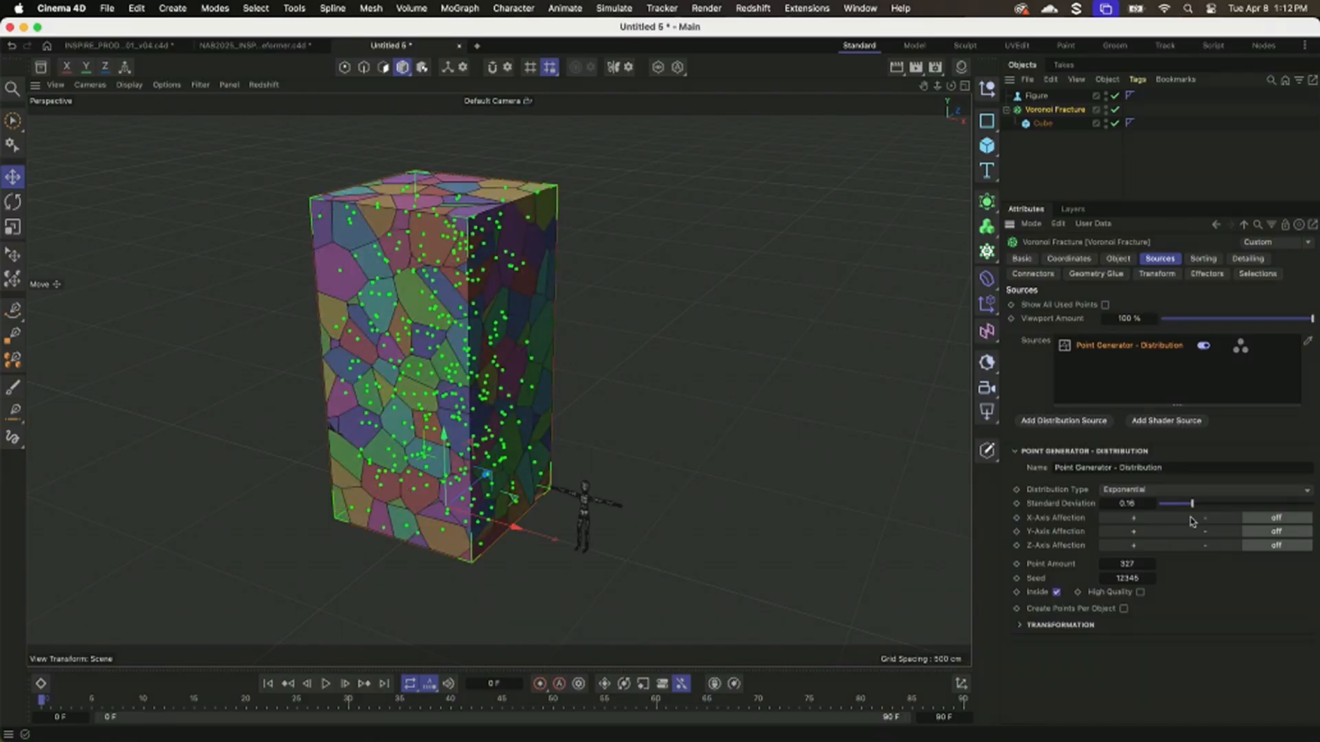
click(1141, 532)
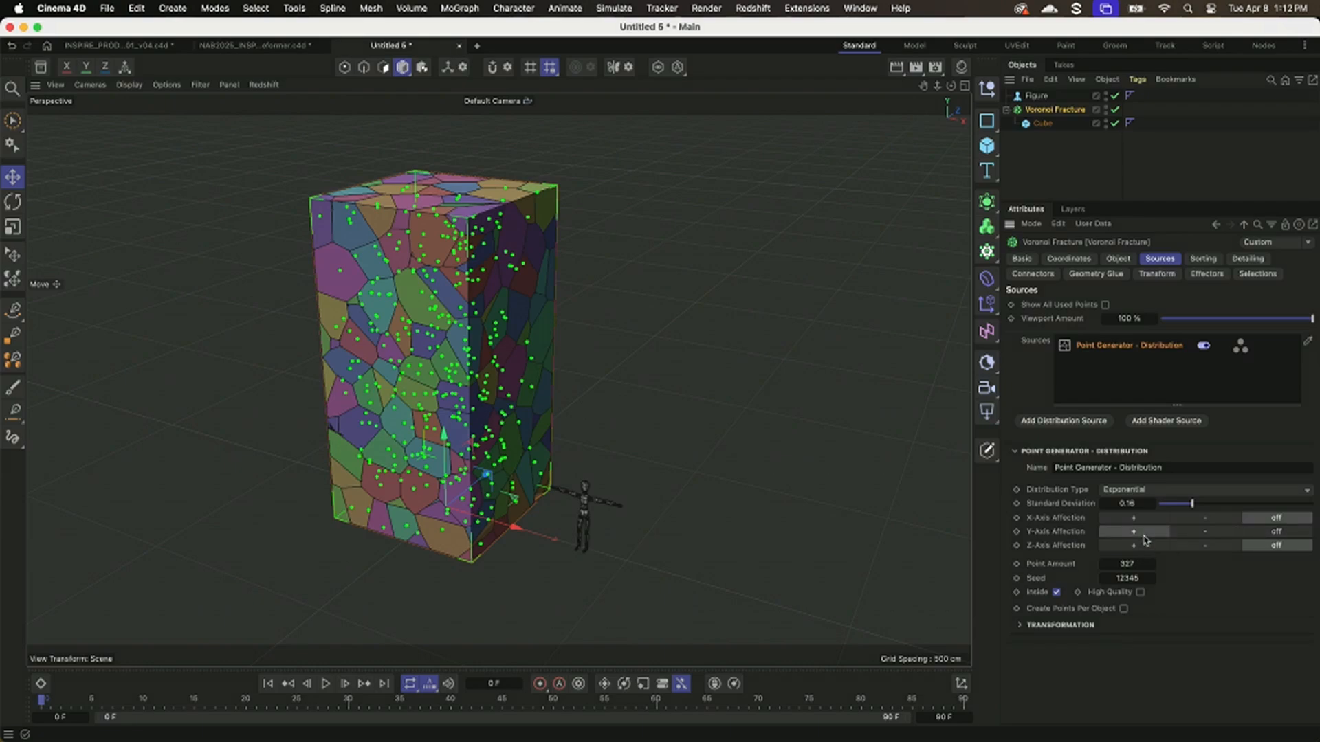
alt+drag(533, 455, 504, 536)
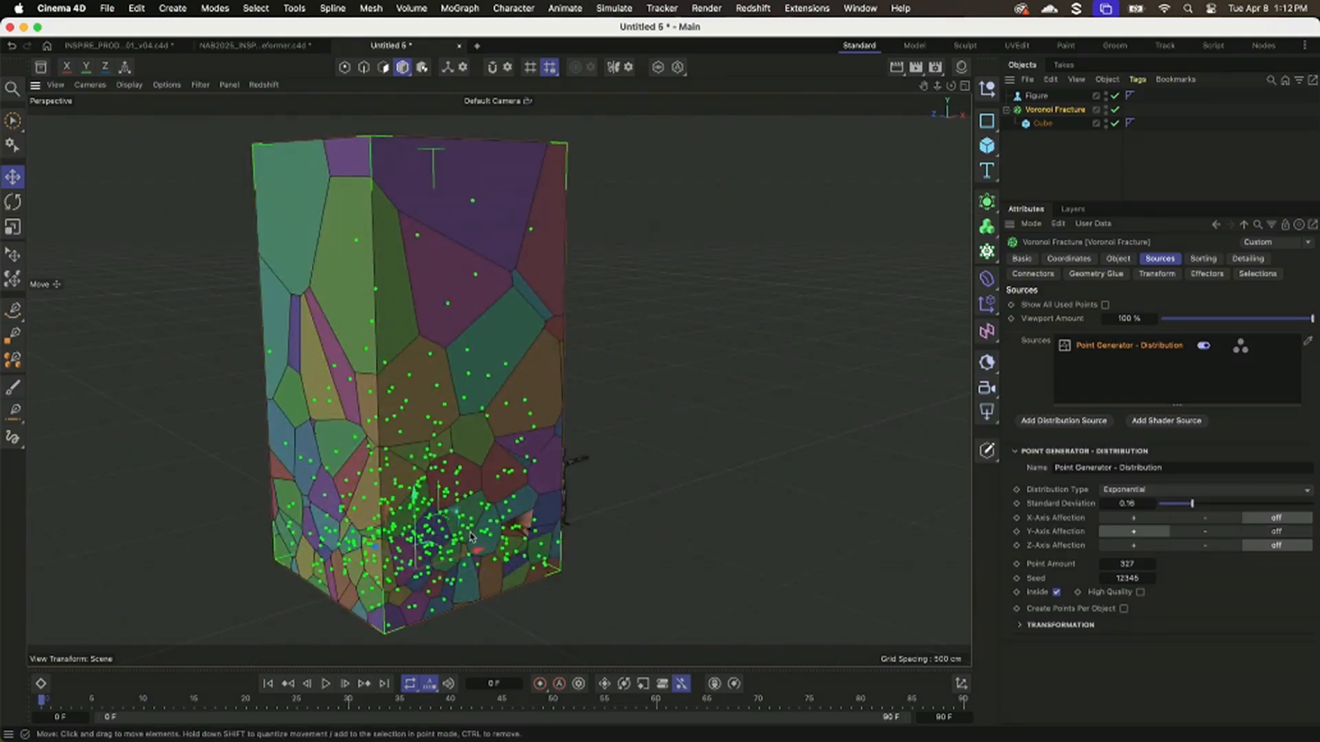
click(1201, 533)
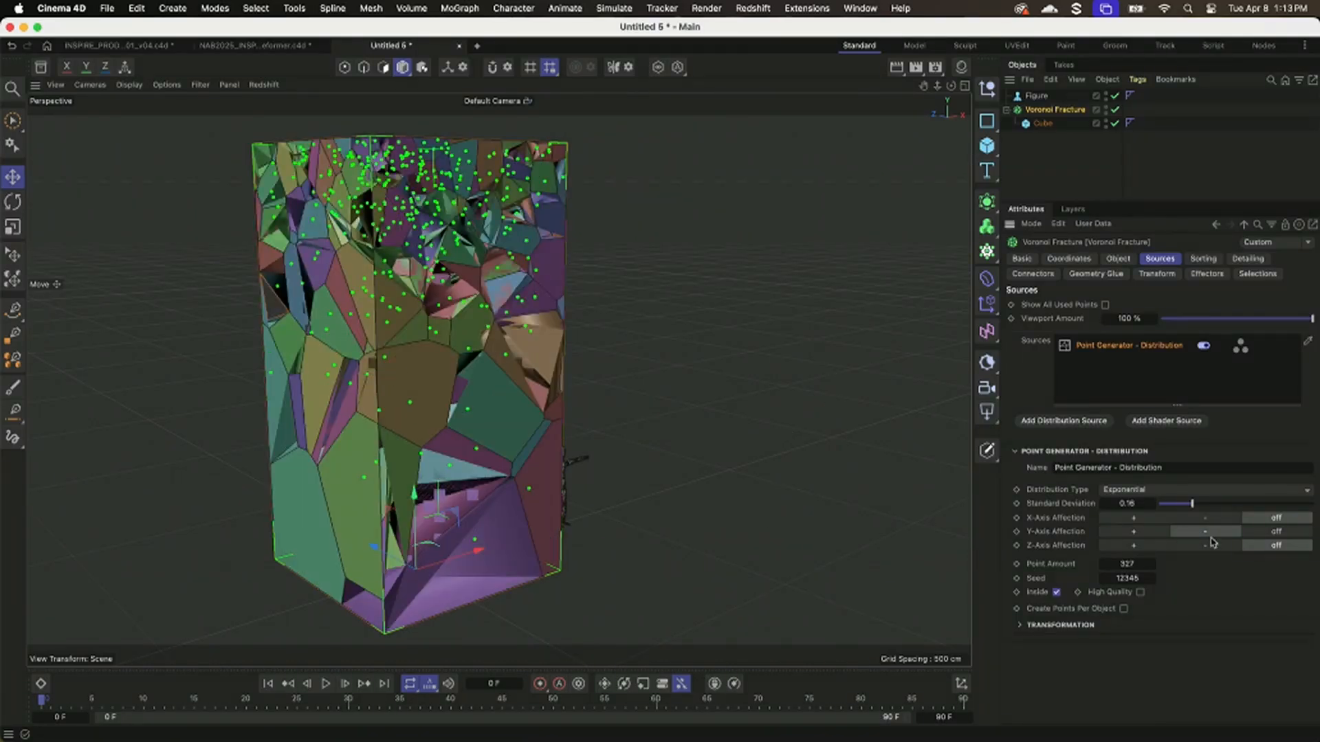
click(1138, 519)
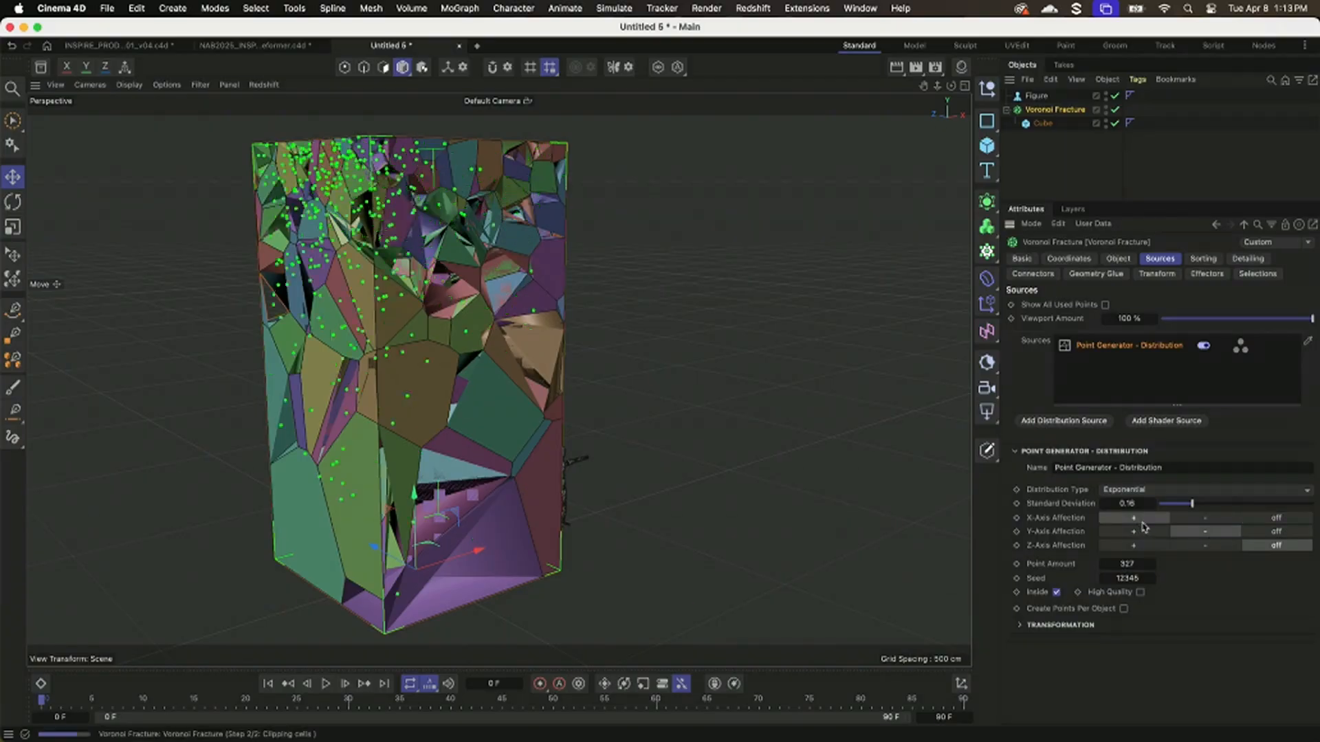
click(1142, 534)
alt+drag(505, 451, 385, 477)
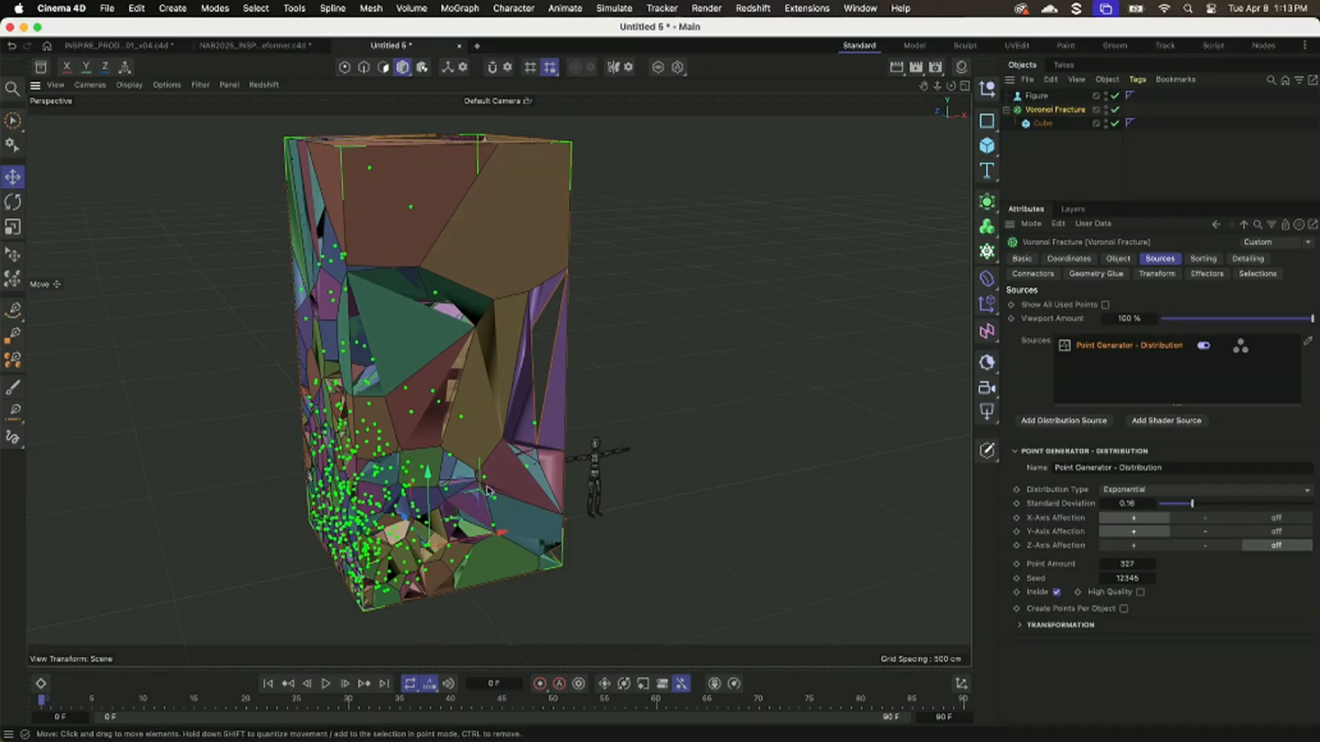
Set the point generator's Distribution Type back to Uniform and deselect the Voronoi Fracture.
click(1142, 490)
click(1145, 498)
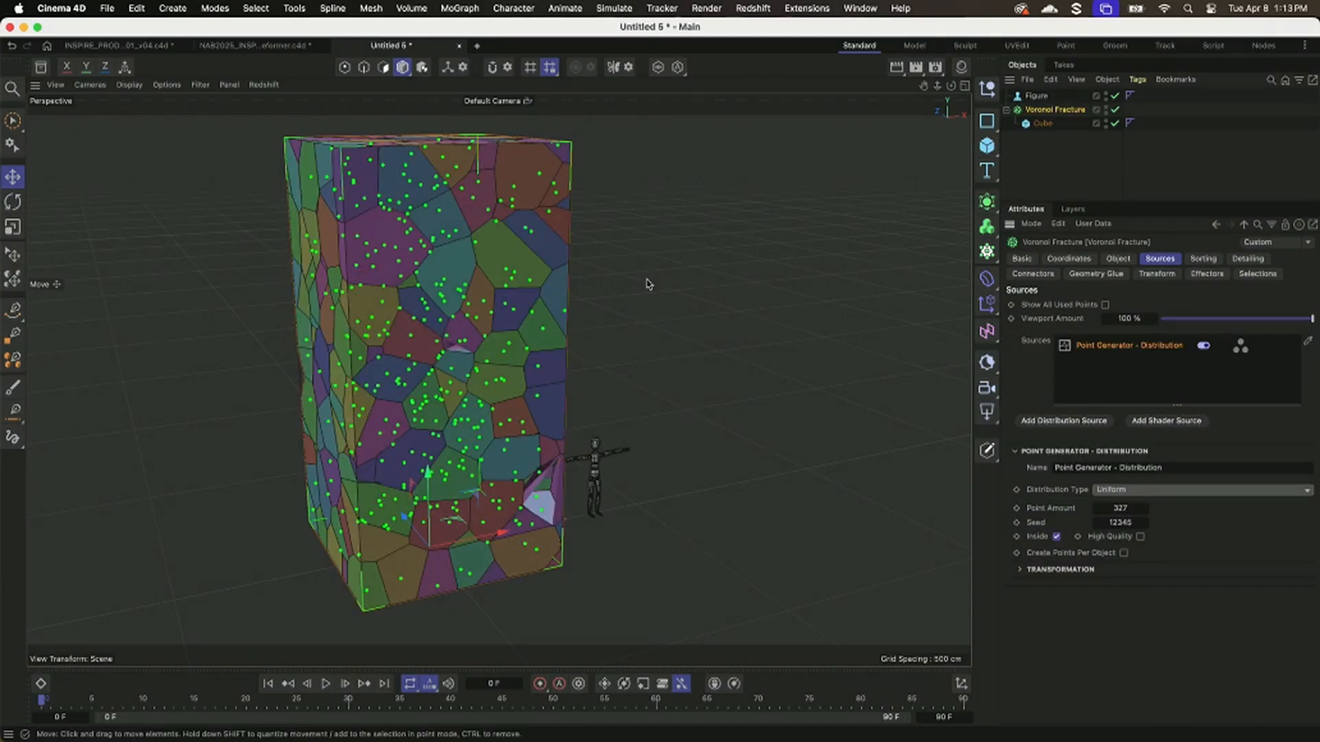
click(1070, 183)
alt+drag(645, 345, 509, 392)
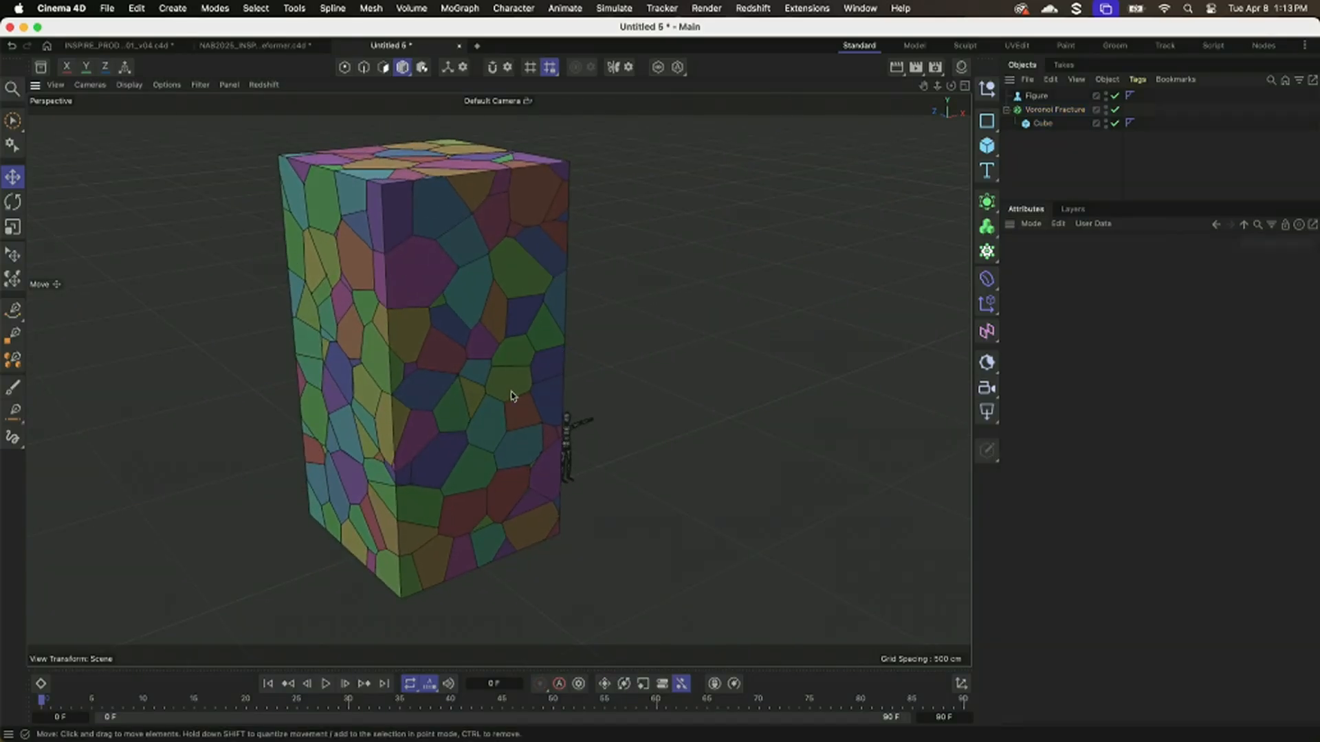
Play the animation of the fractured cube without dynamics and return to frame 0.
click(328, 690)
click(328, 686)
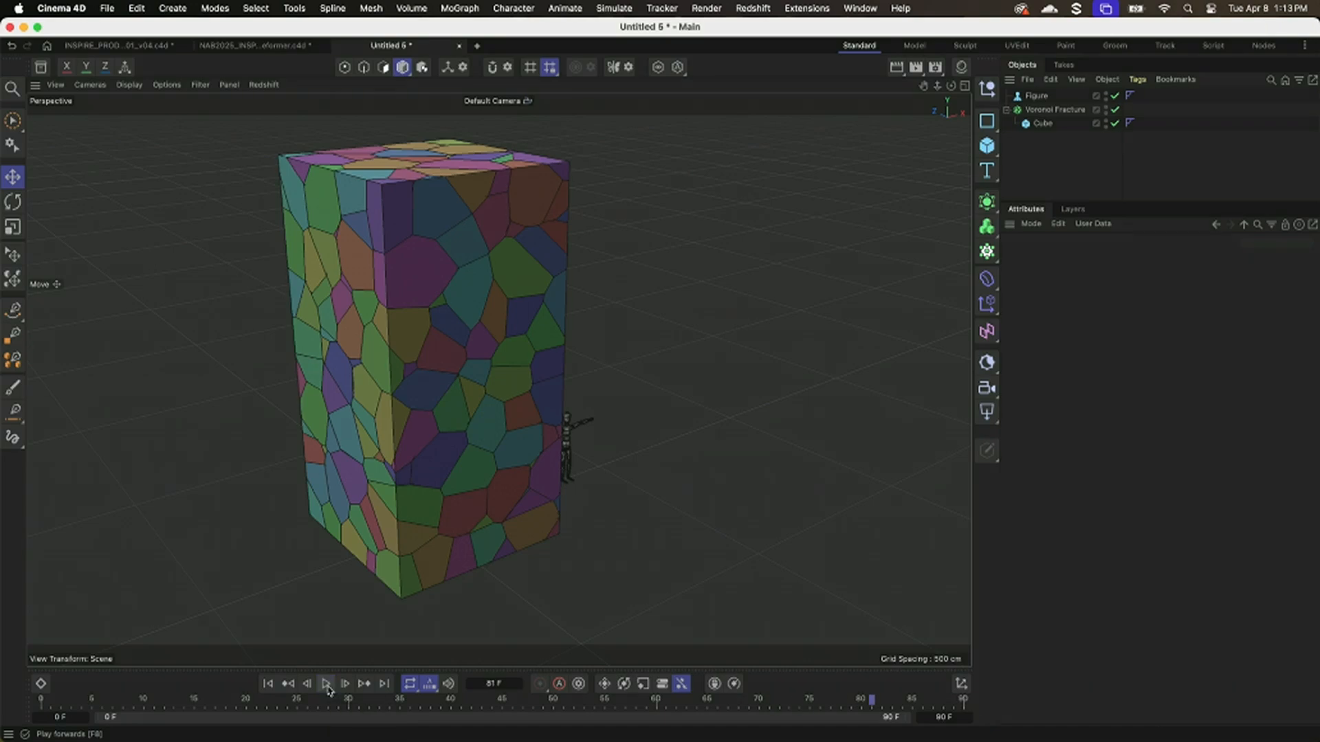
click(269, 685)
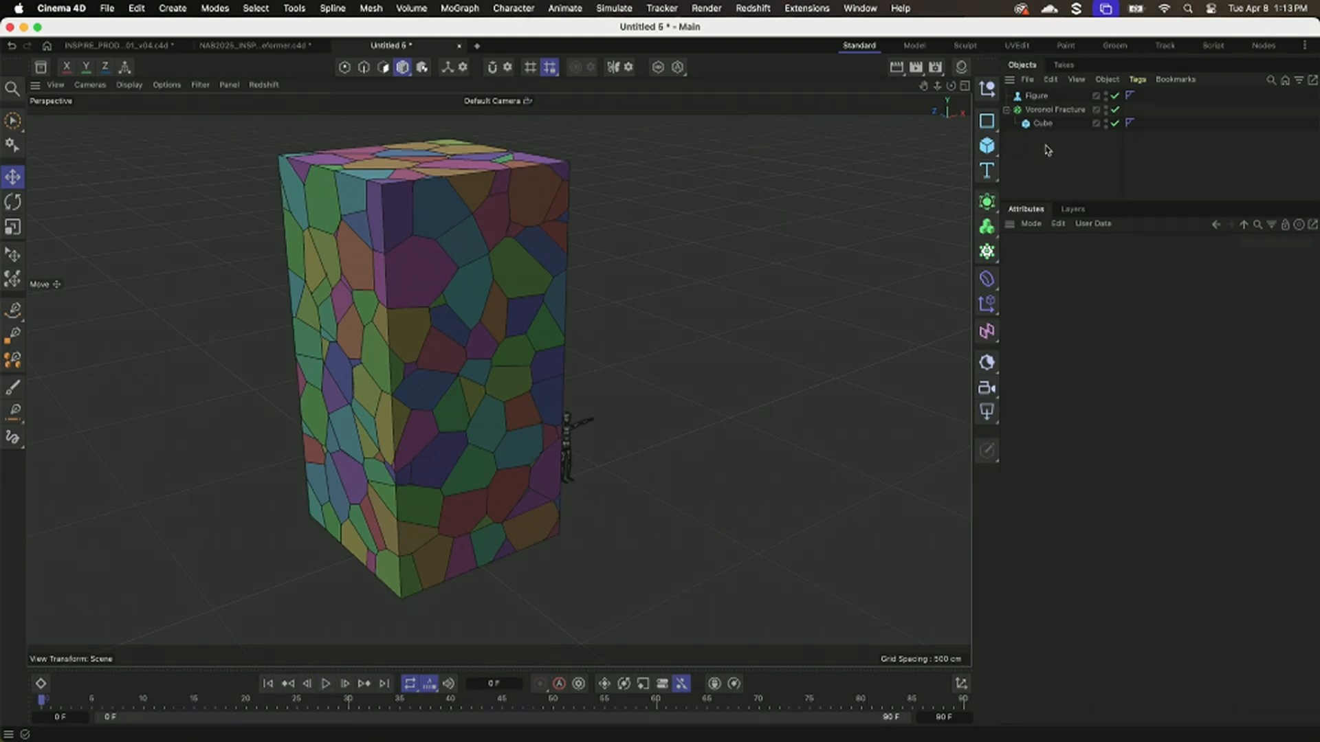
Give the Voronoi Fracture a Bullet Rigid Body tag.
click(1051, 110)
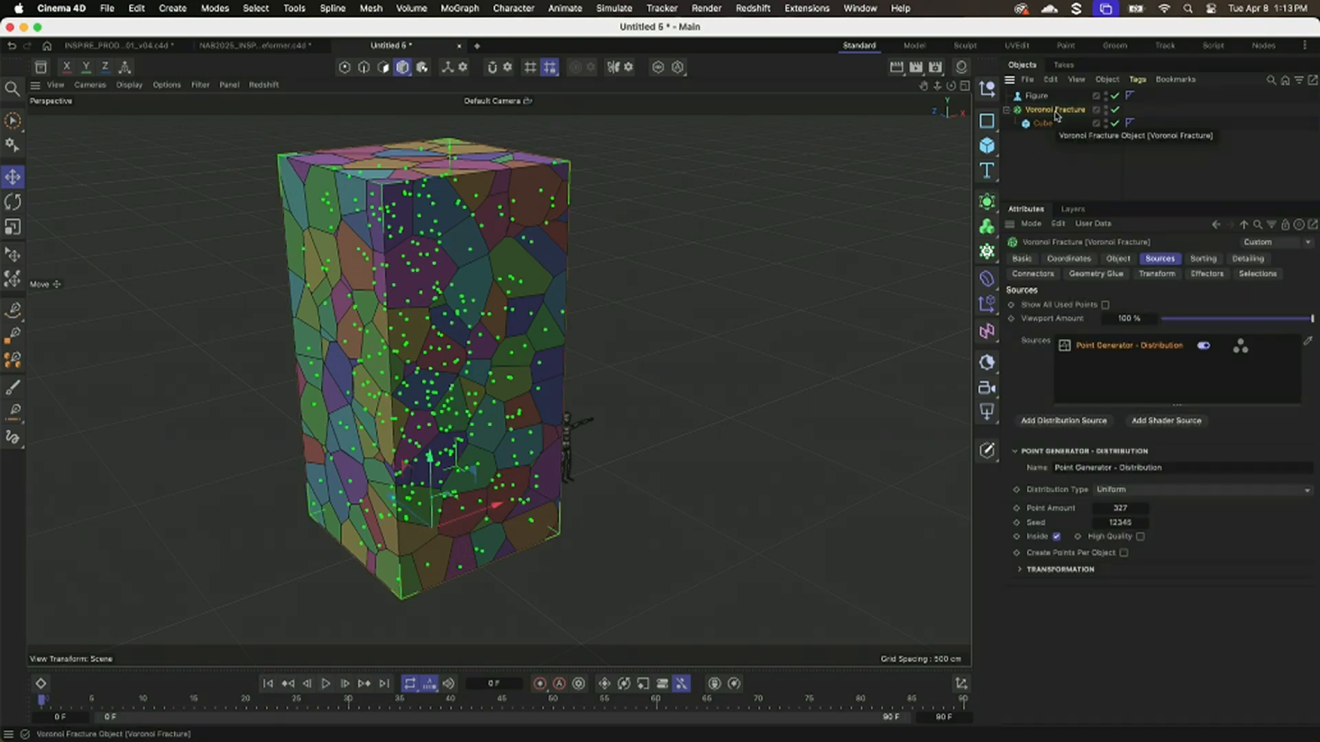
right_click(1056, 115)
mouse_move(1100, 156)
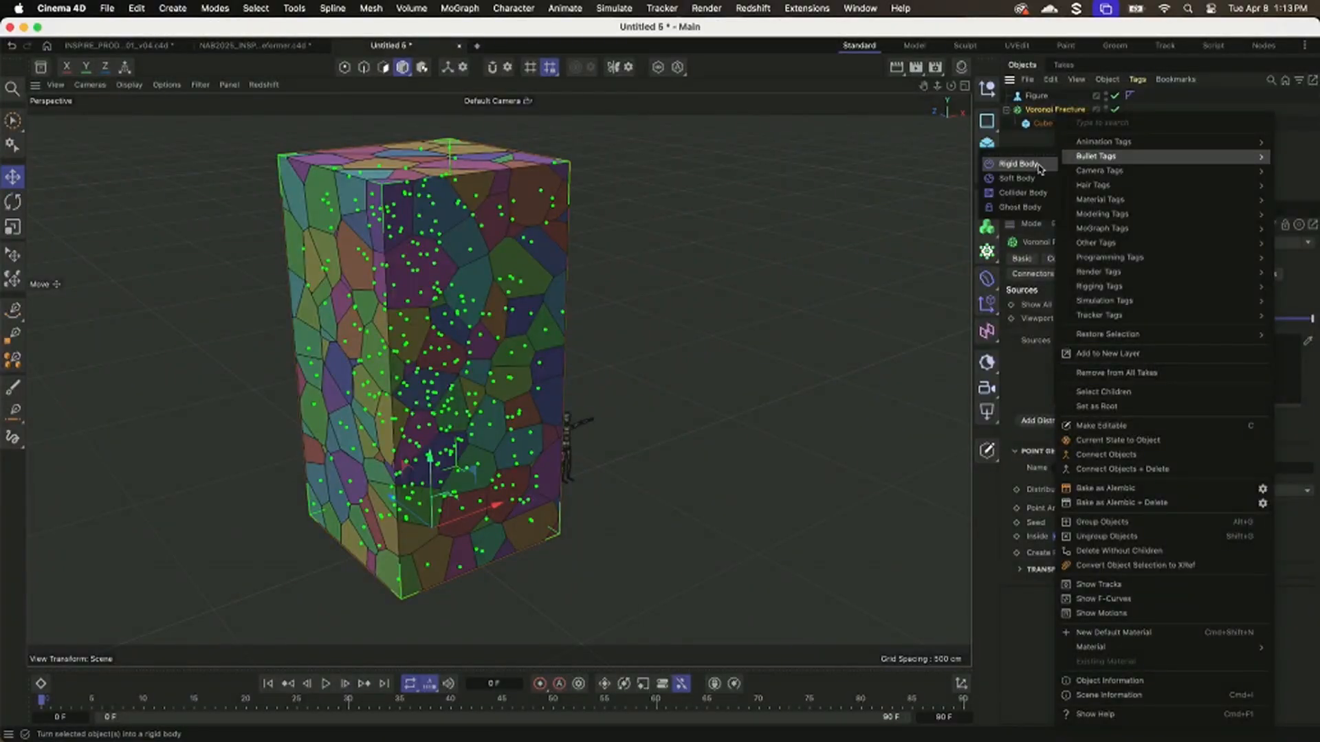
click(1031, 165)
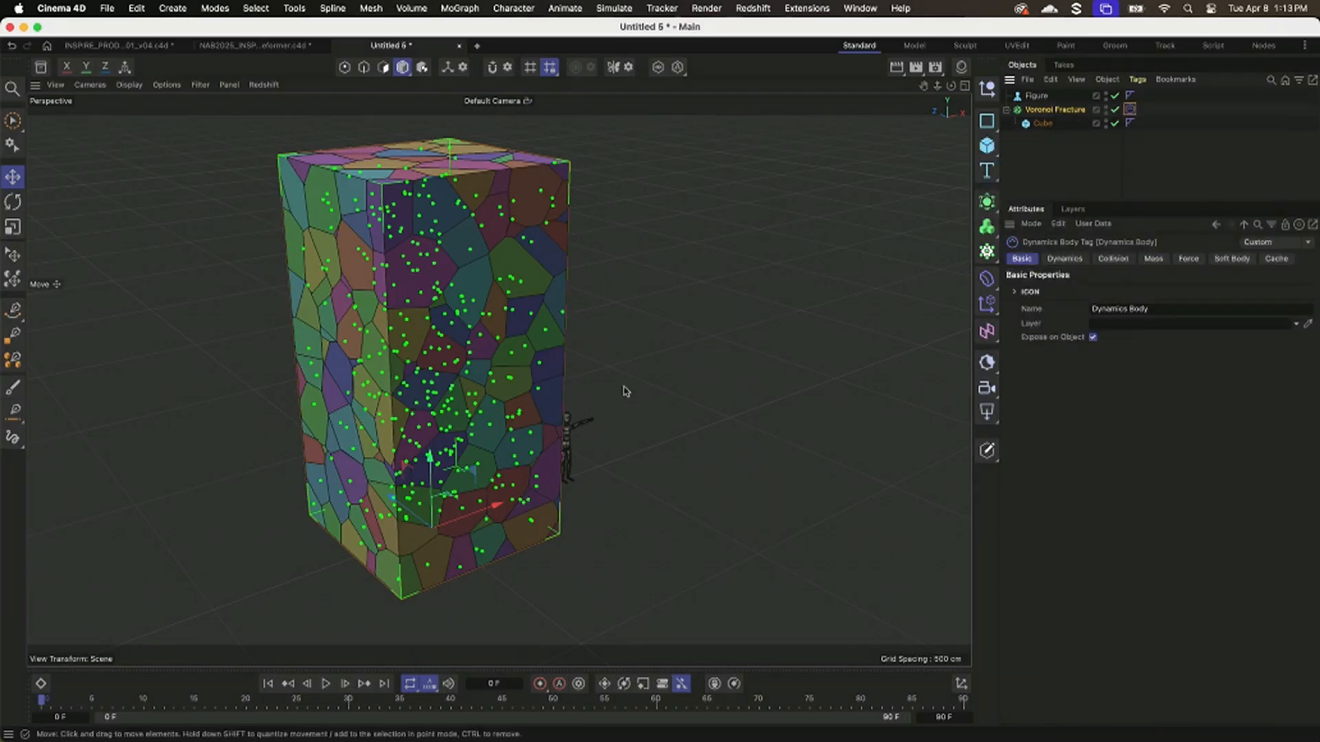
Play the rigid body simulation of the fractured cube, stop it and return to frame 0.
alt+right_drag(595, 417, 482, 462)
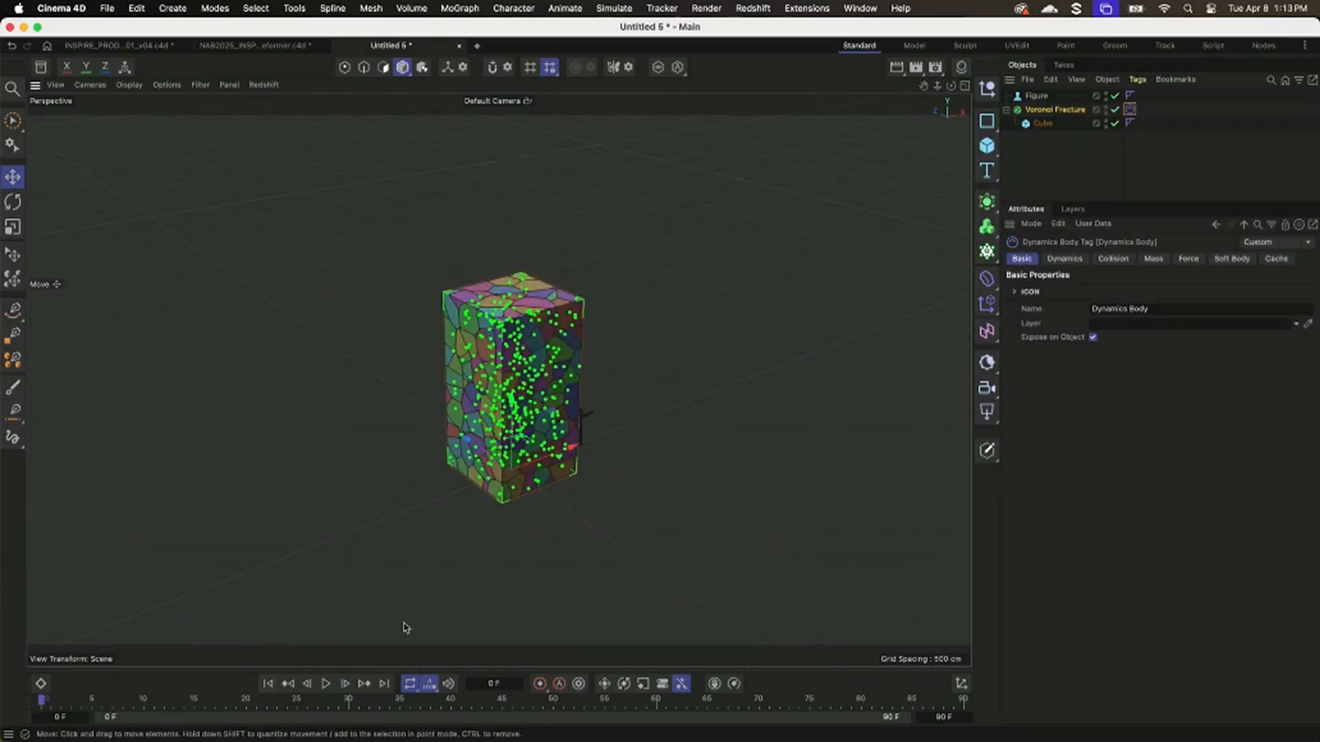
click(326, 683)
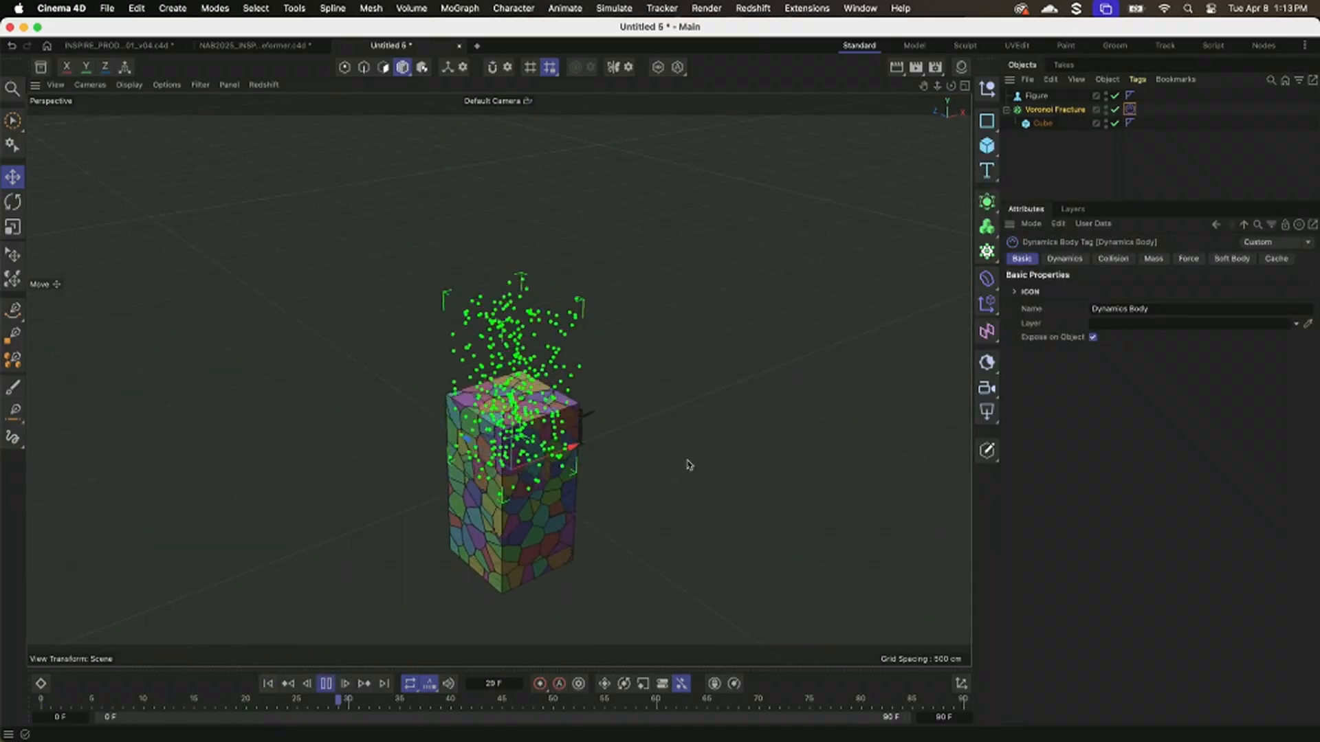
click(1046, 165)
click(328, 685)
click(277, 685)
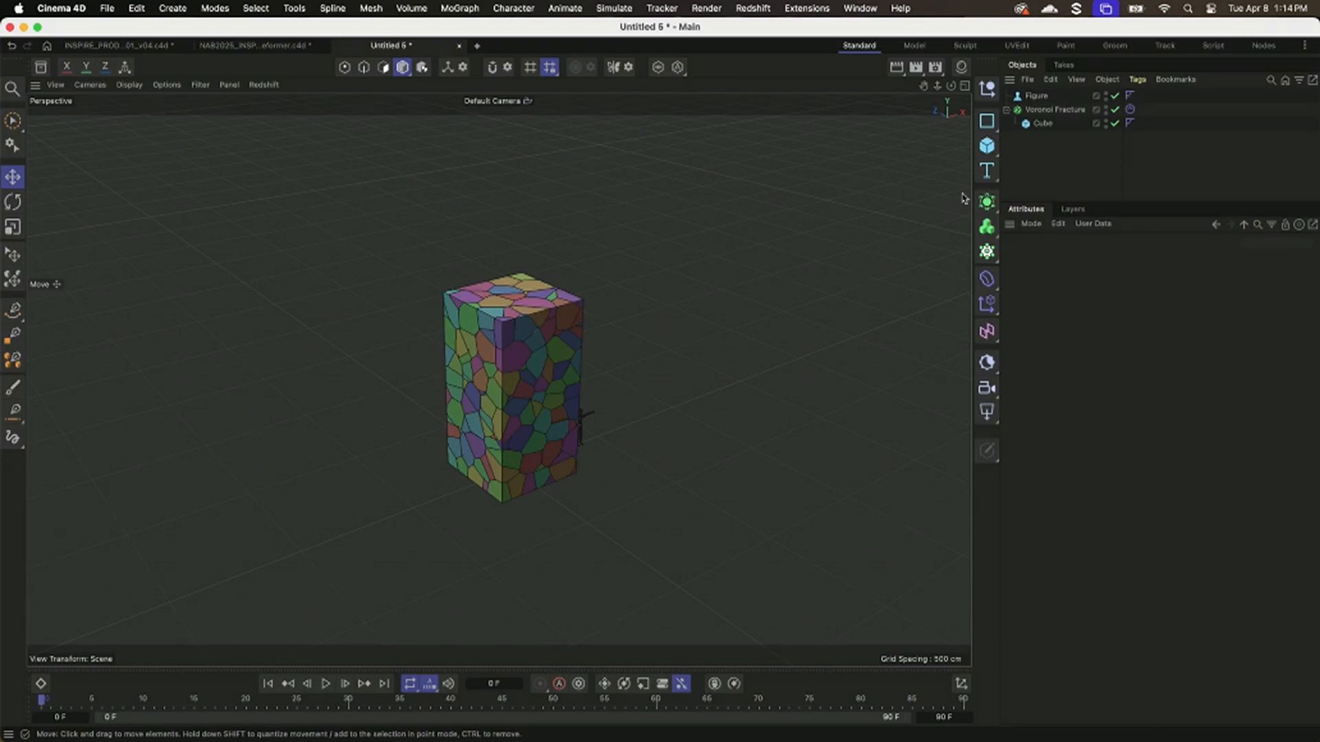
Add a Plane as the ground beneath the fractured cube and enlarge it to about 3311 cm wide and 2876 cm high.
click(995, 130)
click(996, 152)
click(1042, 192)
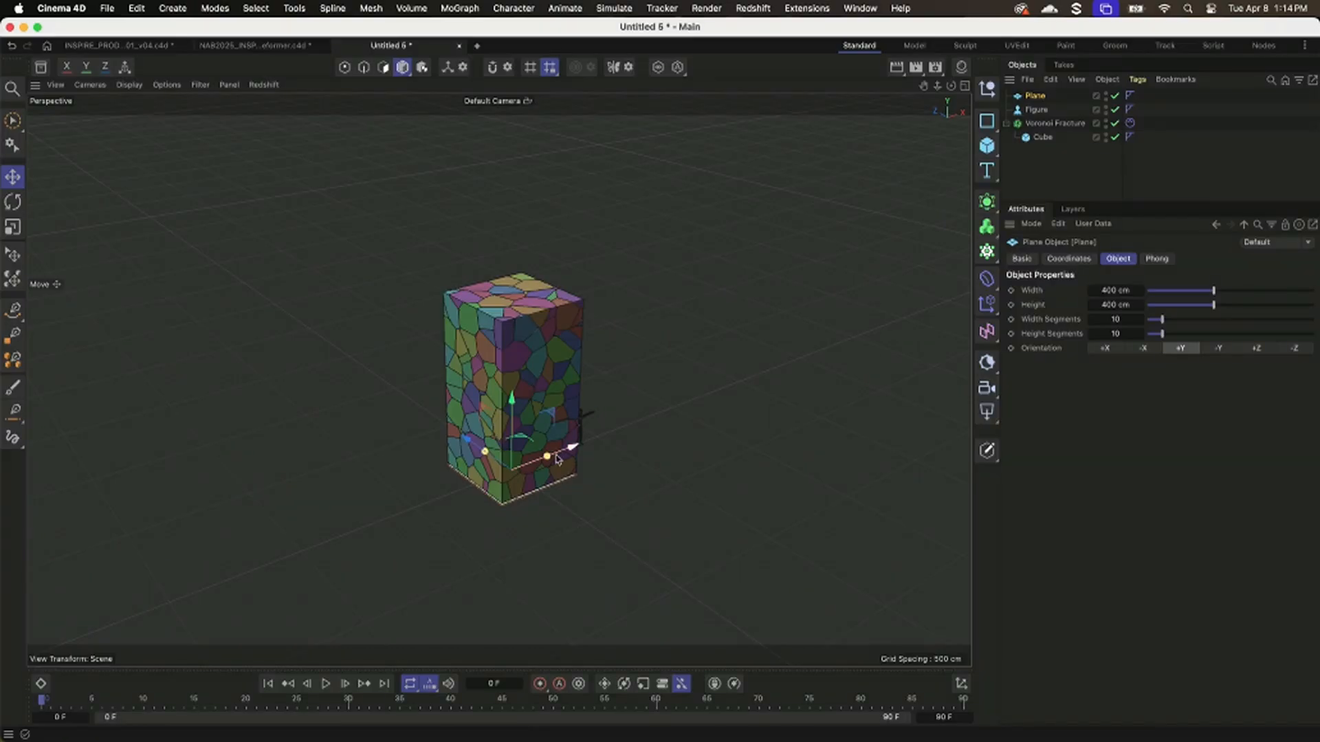
drag(617, 448, 741, 416)
drag(485, 452, 524, 447)
scroll(523, 447, up, 2)
scroll(681, 428, down, 4)
mouse_move(754, 396)
mouse_down()
mouse_move(784, 393)
mouse_move(759, 418)
mouse_up()
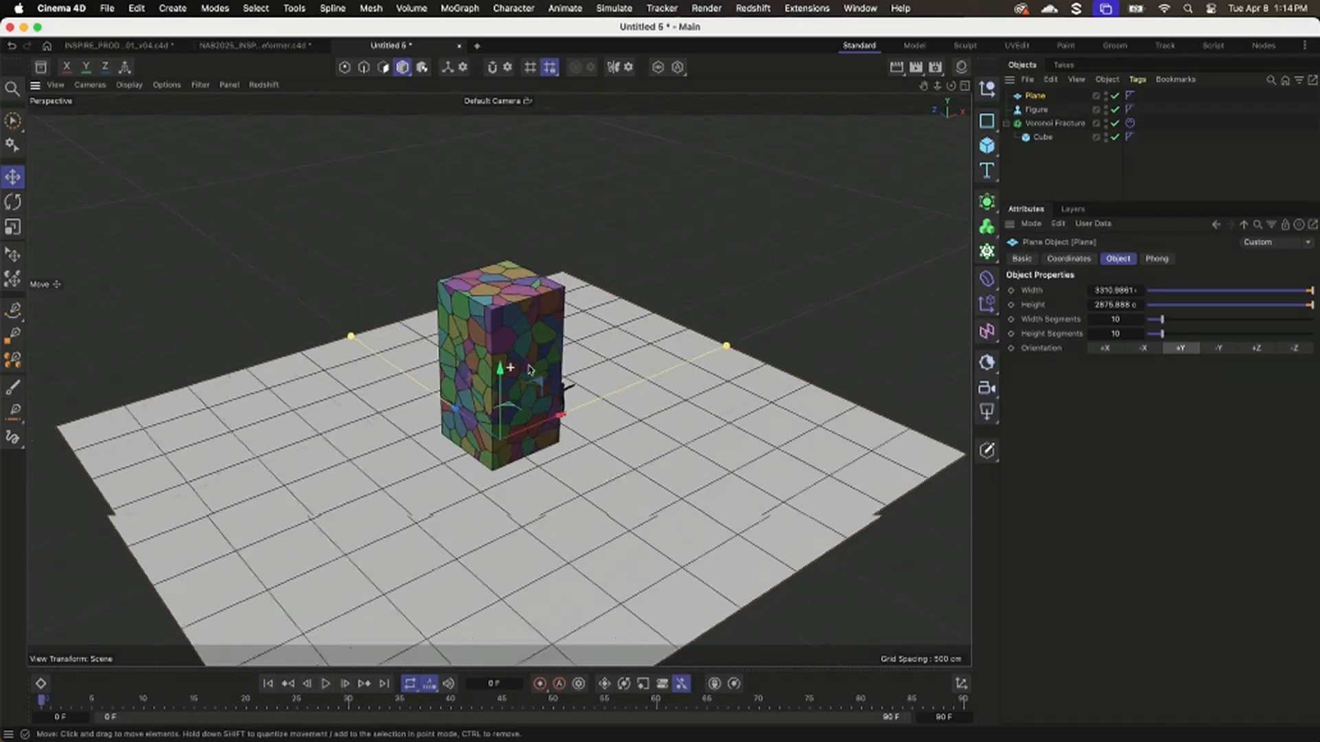
scroll(573, 371, up, 5)
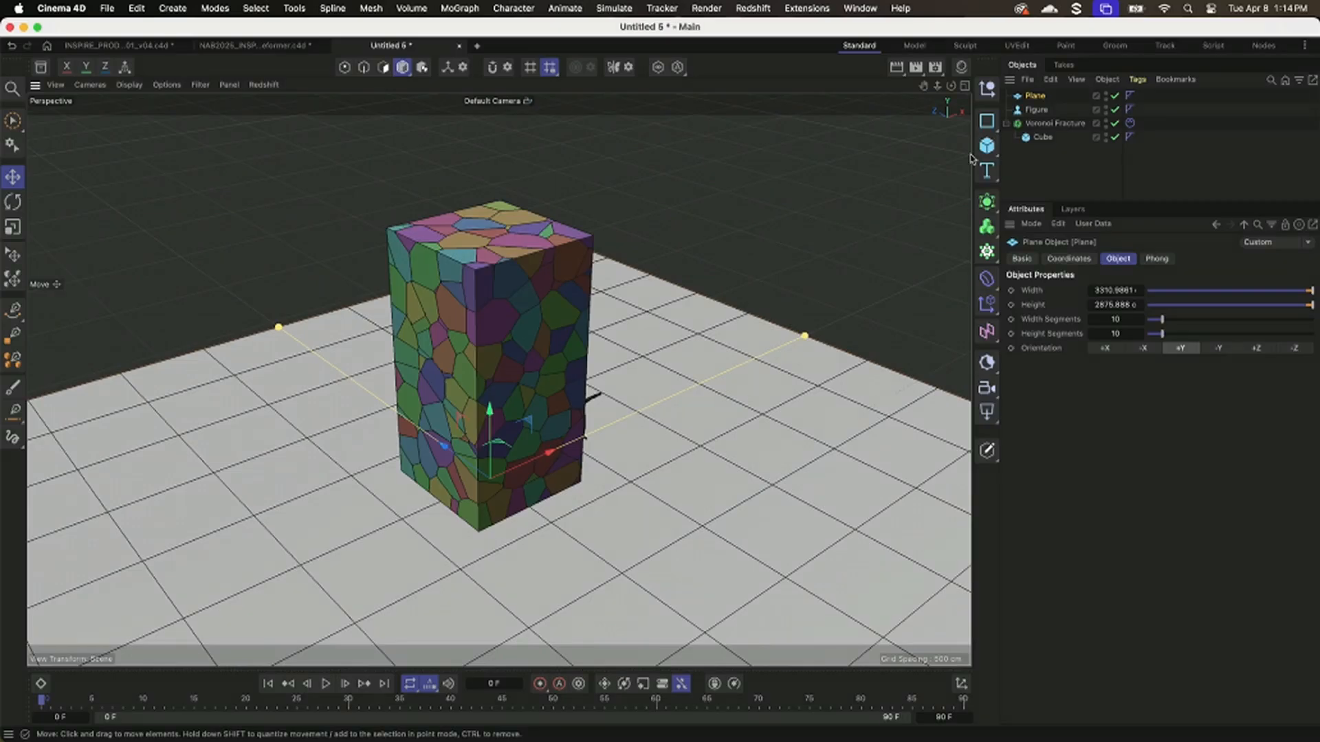
Give the ground Plane a Bullet Collider Body tag and play the simulation of the fractured cube collapsing onto it.
right_click(1025, 100)
mouse_move(1081, 149)
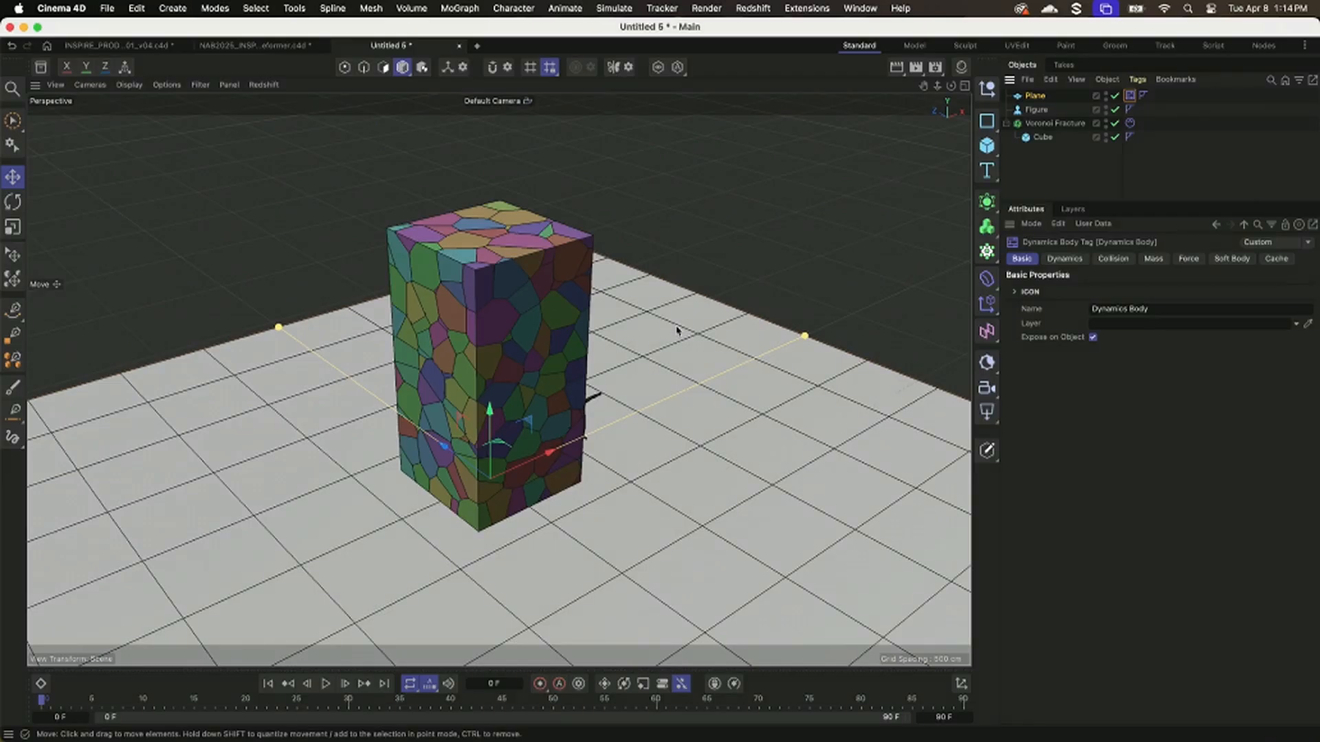
alt+right_drag(677, 332, 610, 333)
alt+middle_drag(610, 333, 572, 318)
click(540, 444)
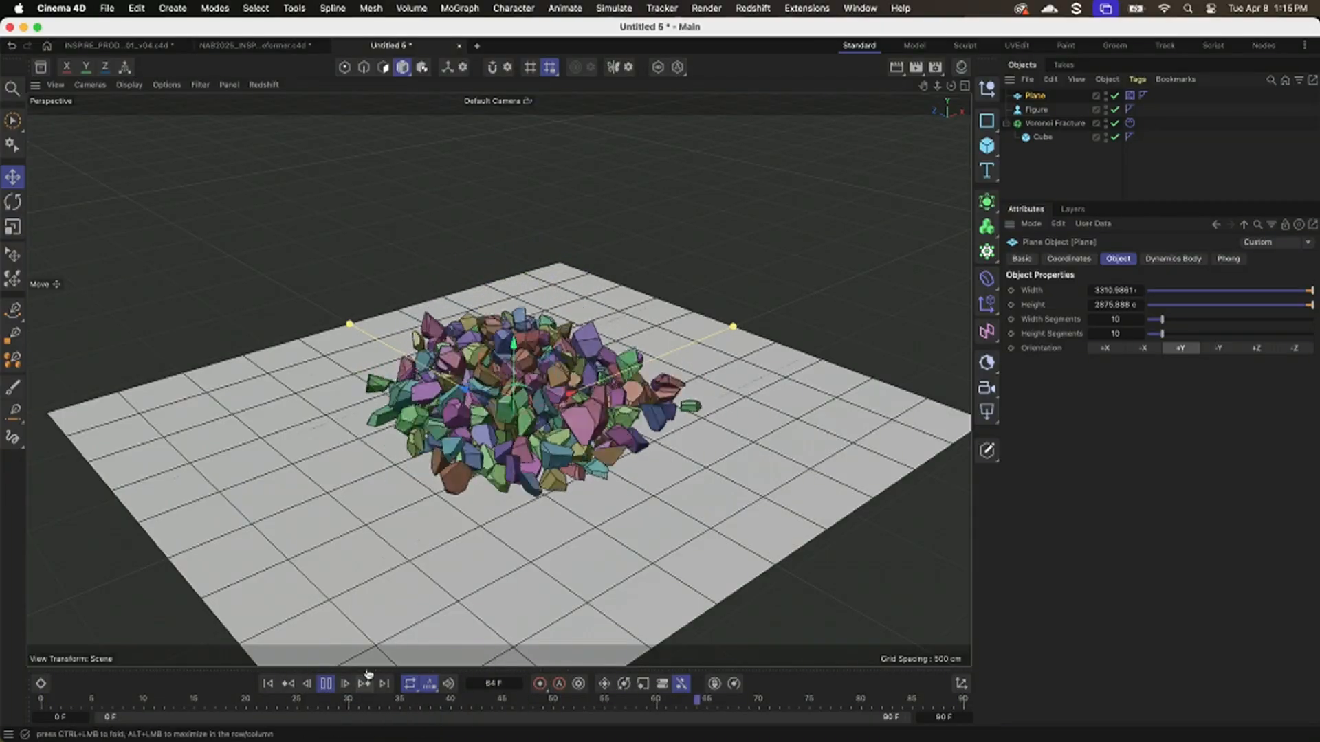
Close the fracture test project and the bend deformer trees project without saving their changes.
key(super+w)
click(678, 339)
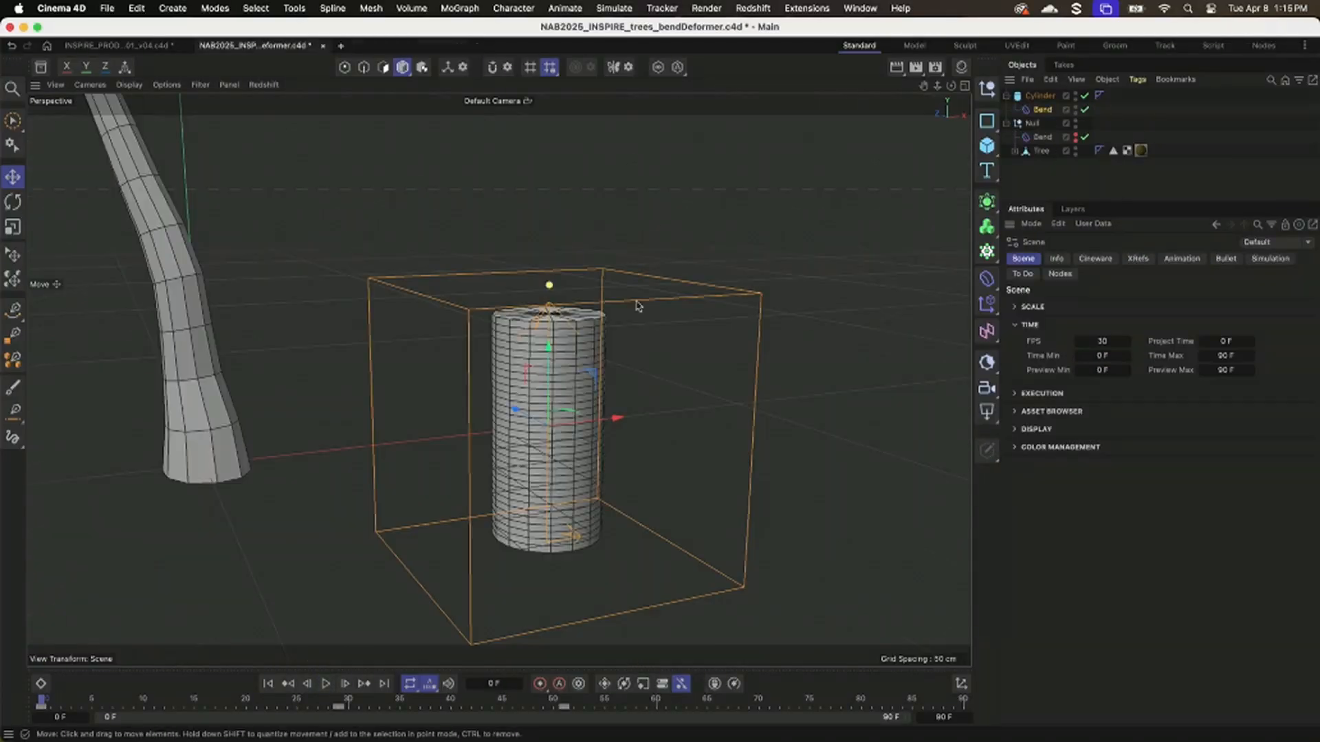
click(324, 46)
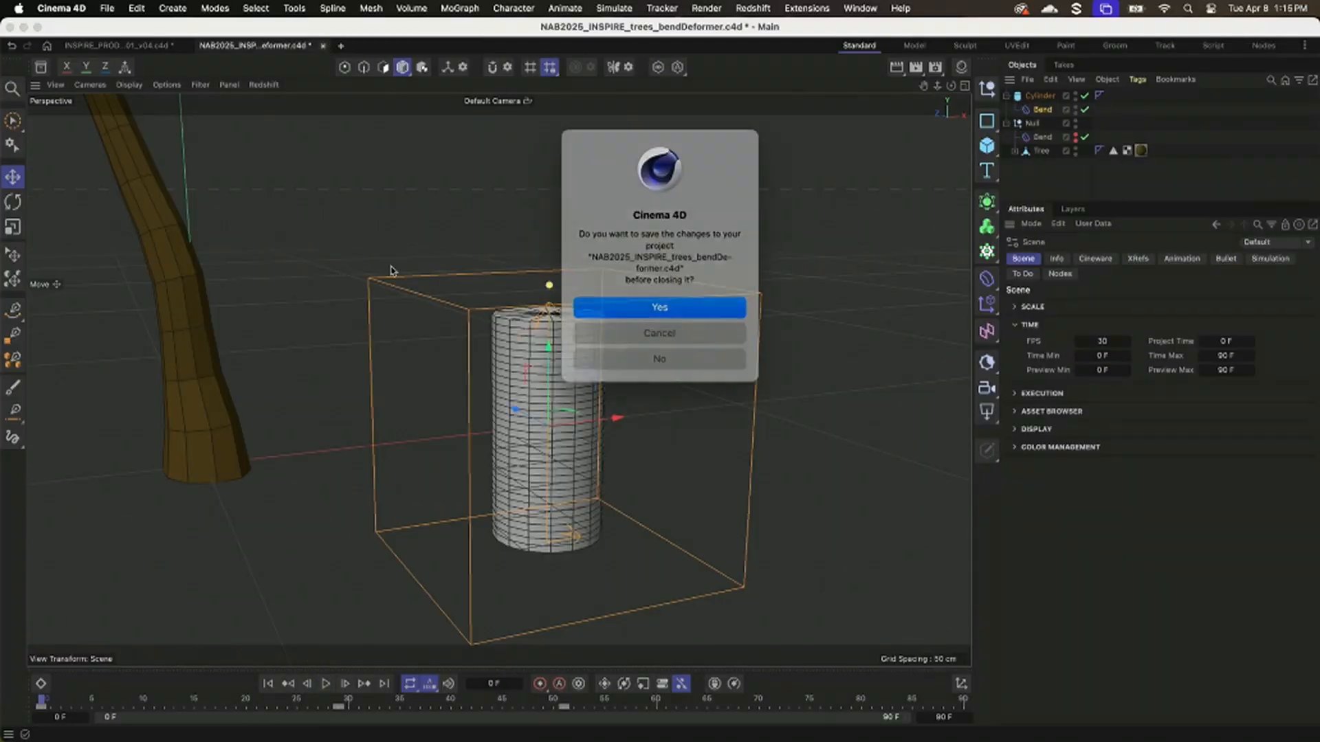
click(631, 352)
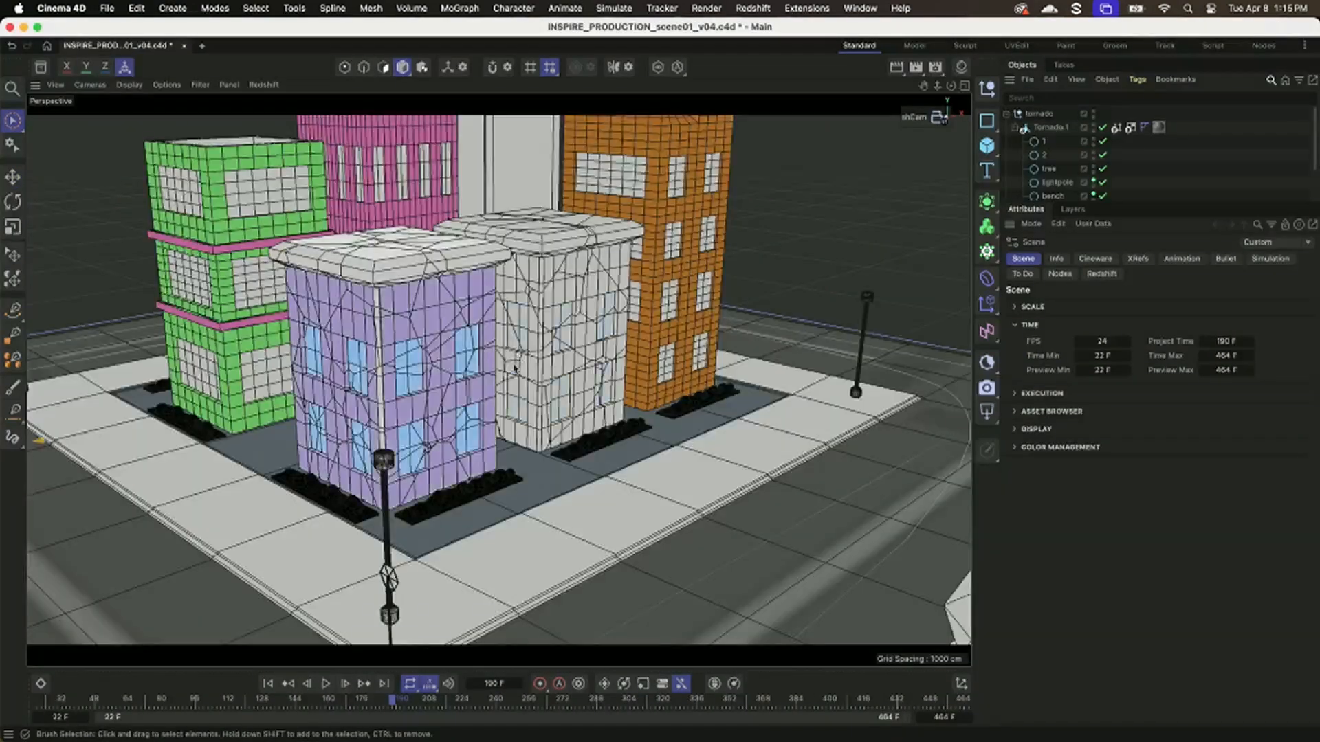
Examine the Welcome banner hung between the street trees in the city scene from several angles at frame 22.
alt+right_drag(458, 398, 300, 477)
alt+middle_drag(257, 530, 400, 409)
alt+right_drag(401, 410, 331, 627)
click(269, 683)
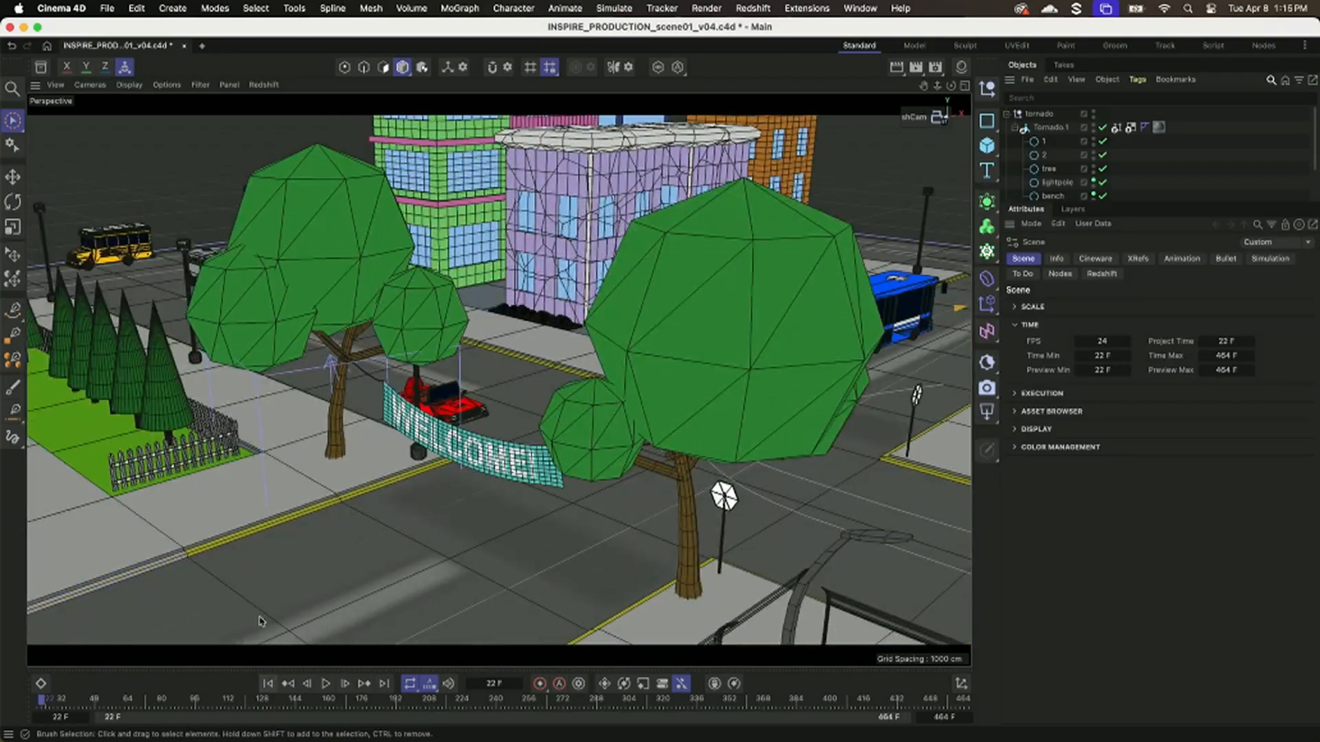
alt+drag(375, 440, 344, 419)
alt+middle_drag(344, 419, 446, 433)
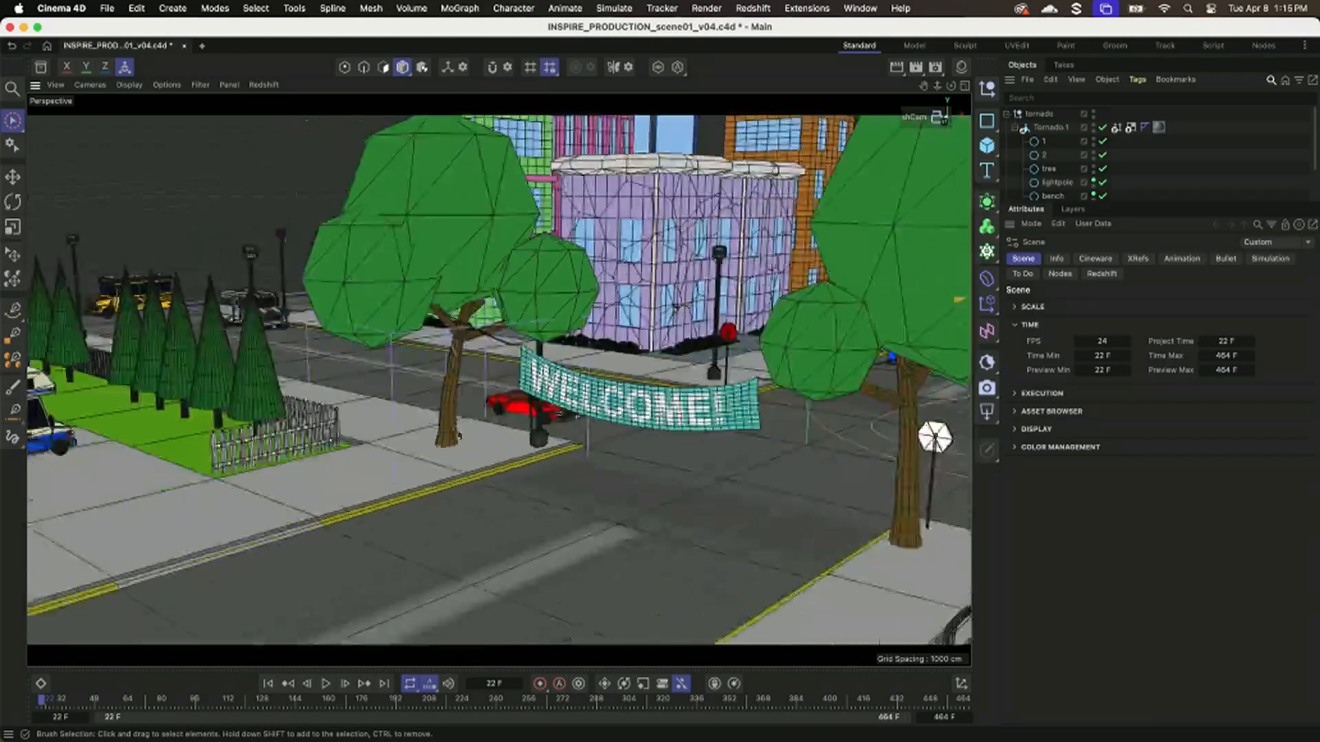
alt+right_drag(446, 433, 385, 448)
alt+drag(385, 448, 246, 629)
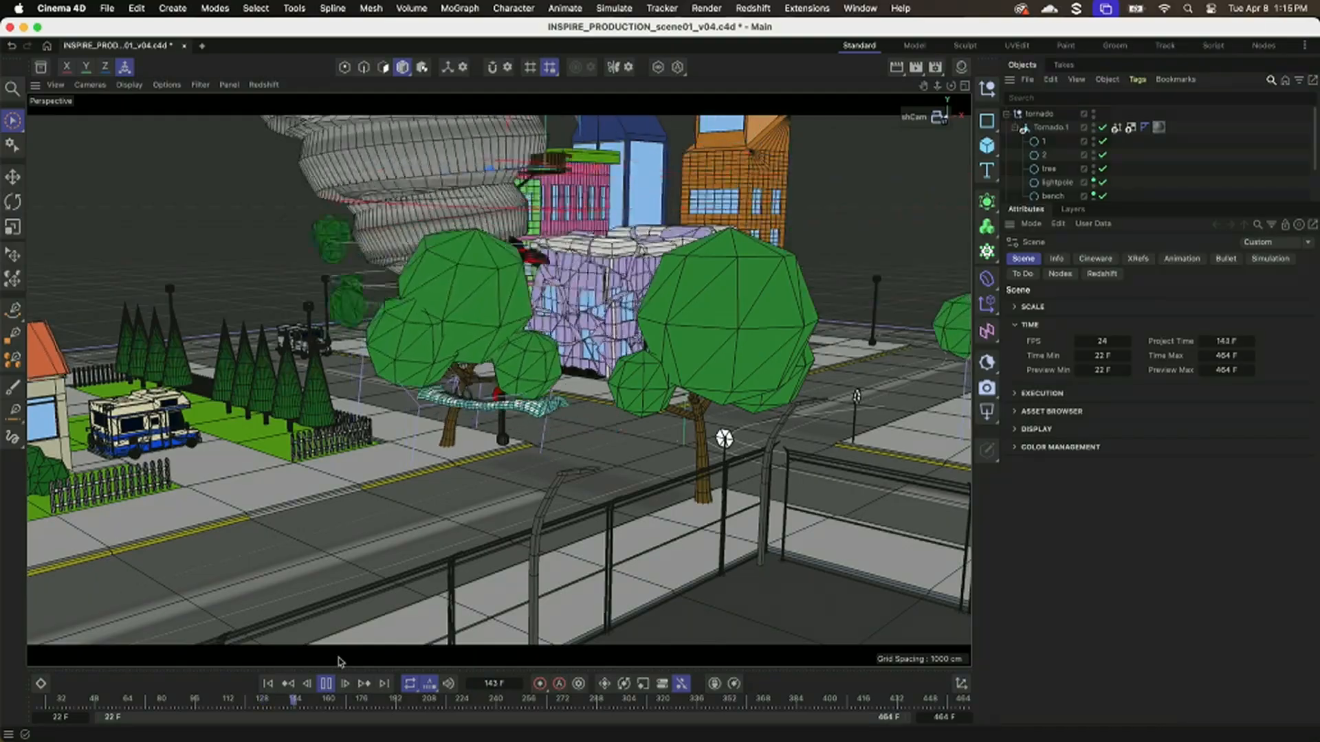
Play the tornado animation past the collapsing building and banner, stop it and return to frame 22.
click(326, 684)
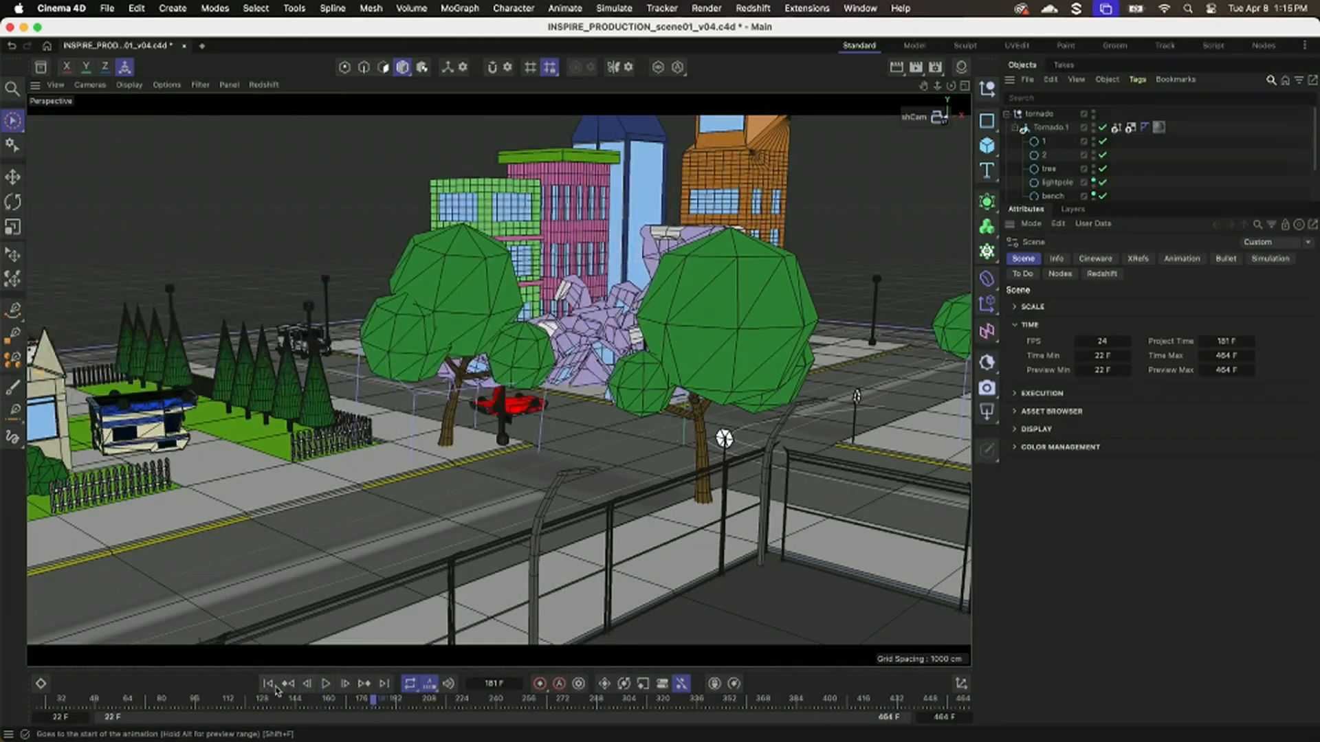
click(269, 684)
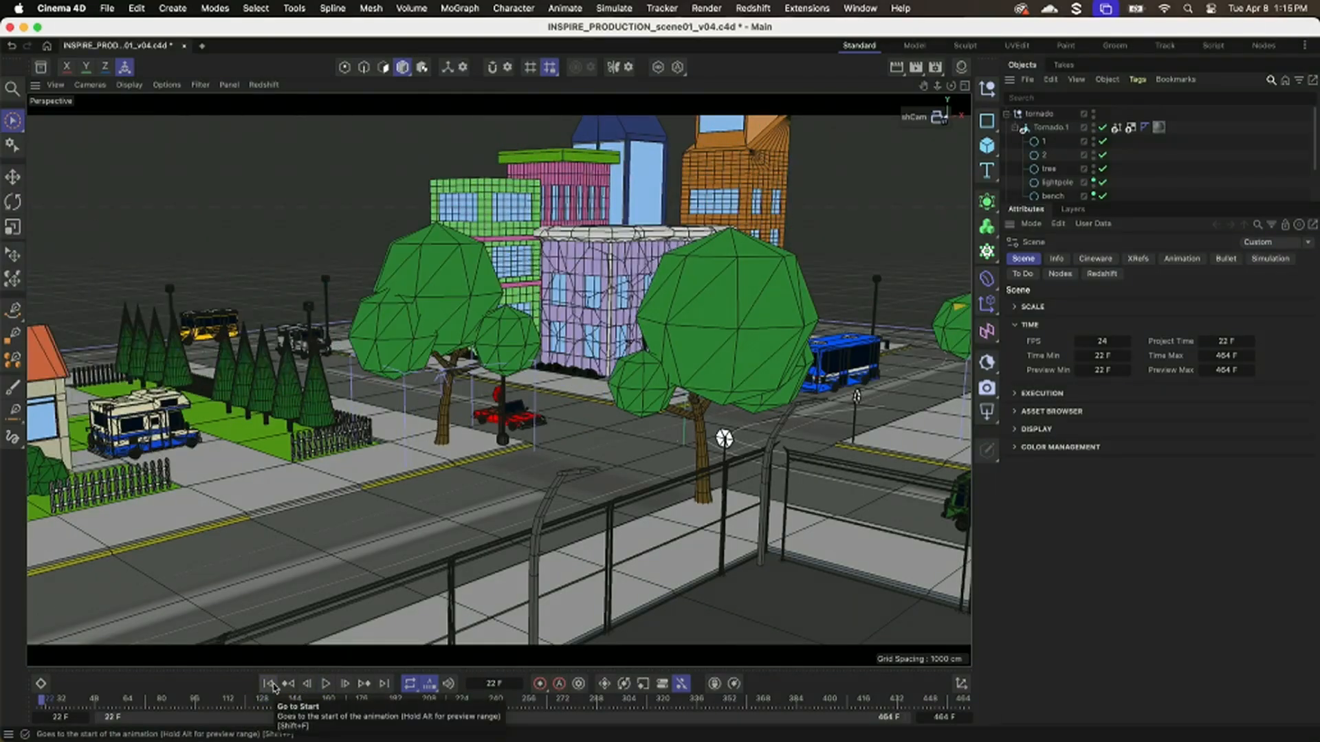
click(272, 687)
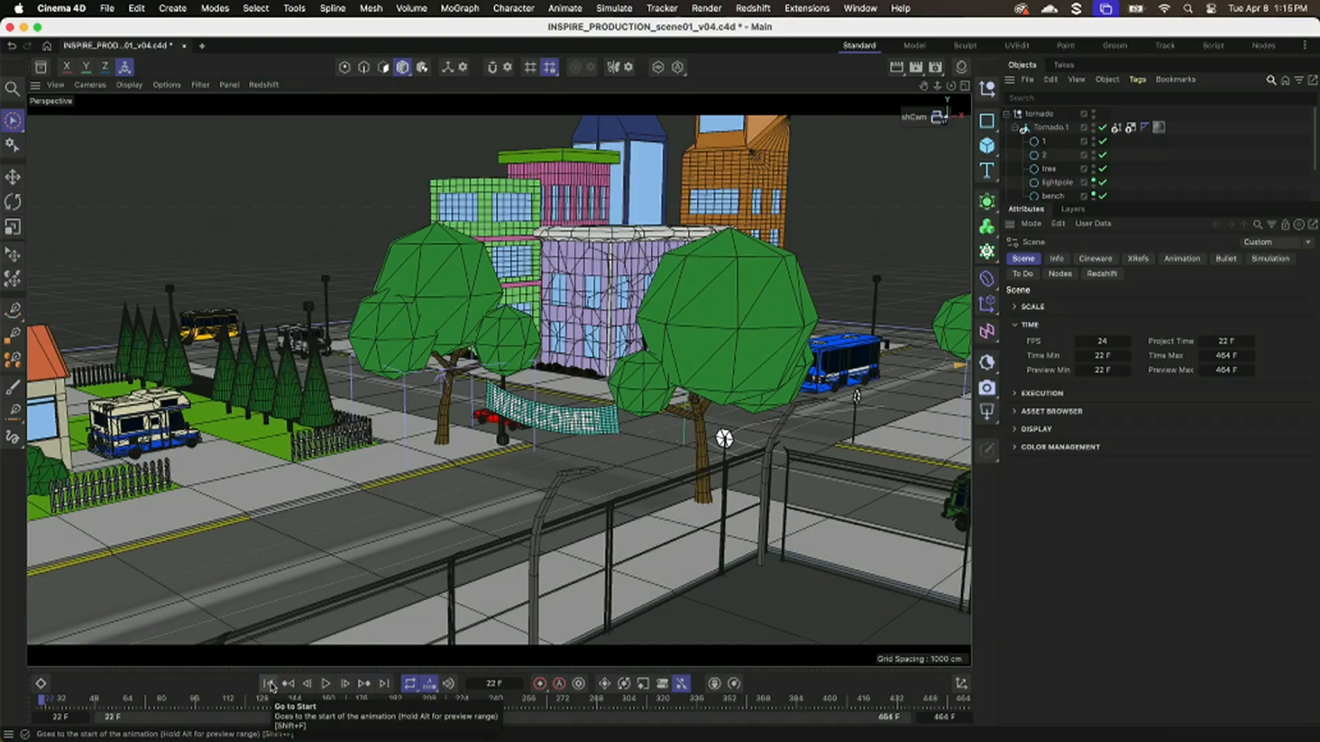
Copy the banner group from the city scene's object hierarchy into a new project.
drag(1160, 201, 1160, 406)
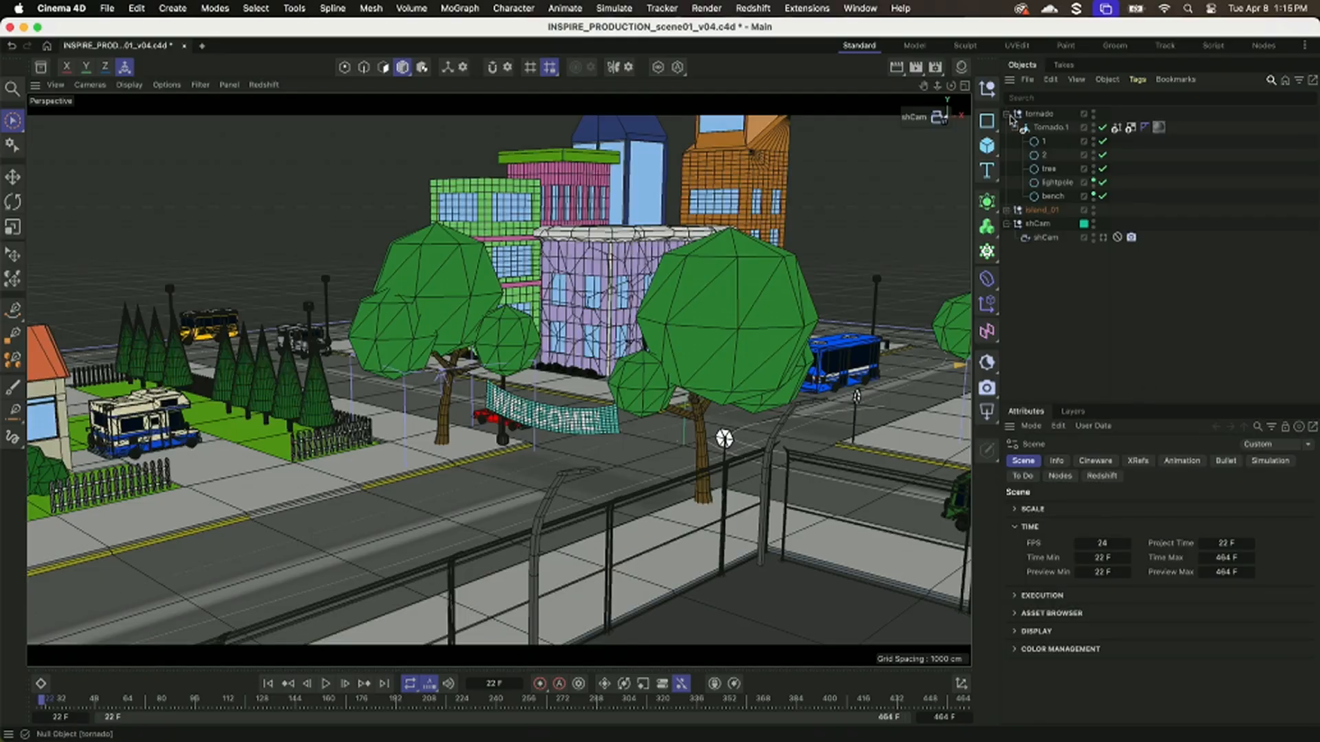
click(1008, 115)
click(585, 430)
click(1008, 128)
scroll(1059, 275, down, 5)
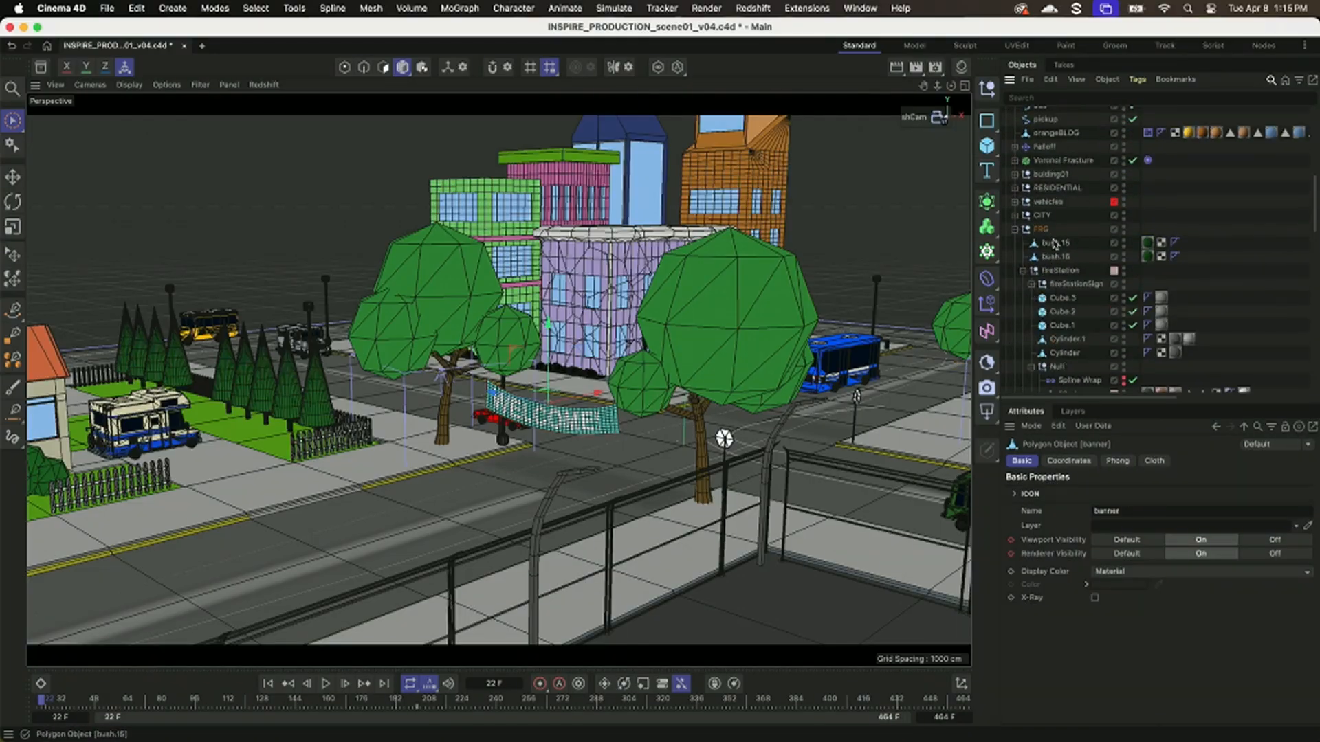
scroll(1055, 243, down, 6)
click(1055, 258)
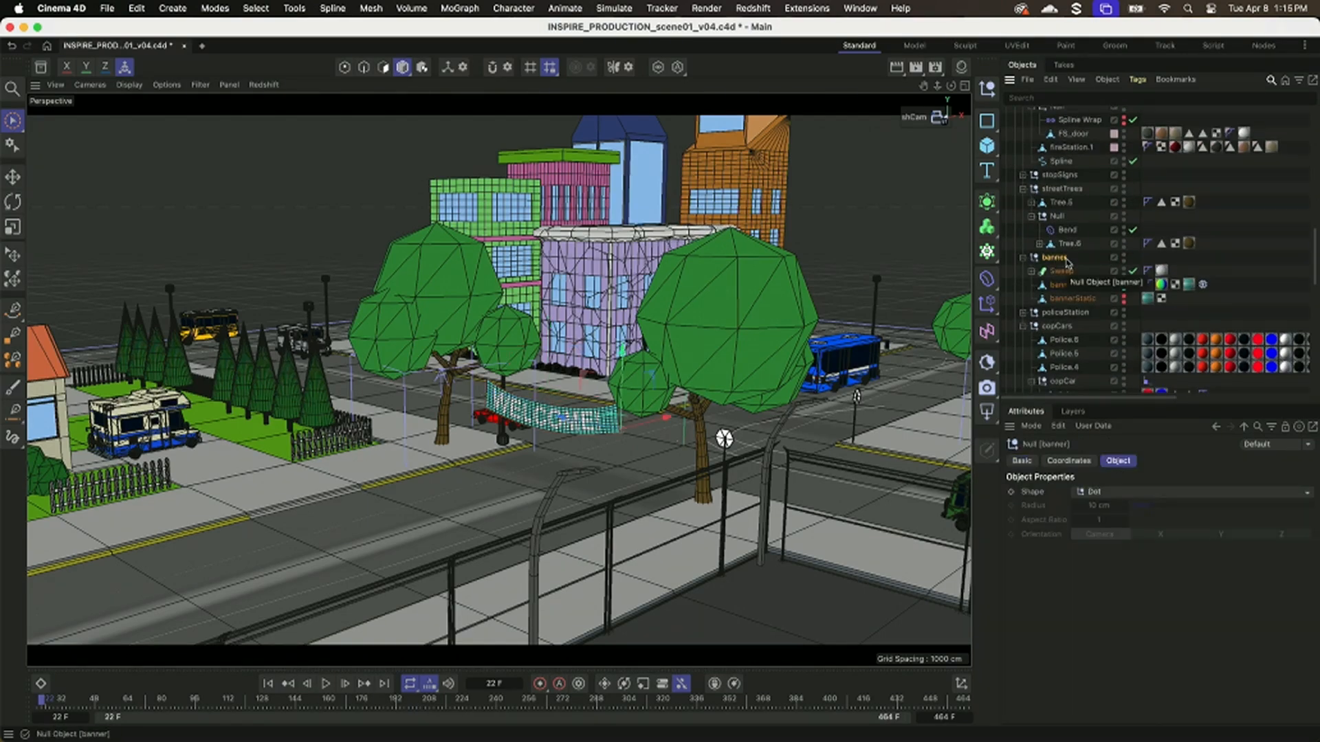
key(super+n)
key(super+v)
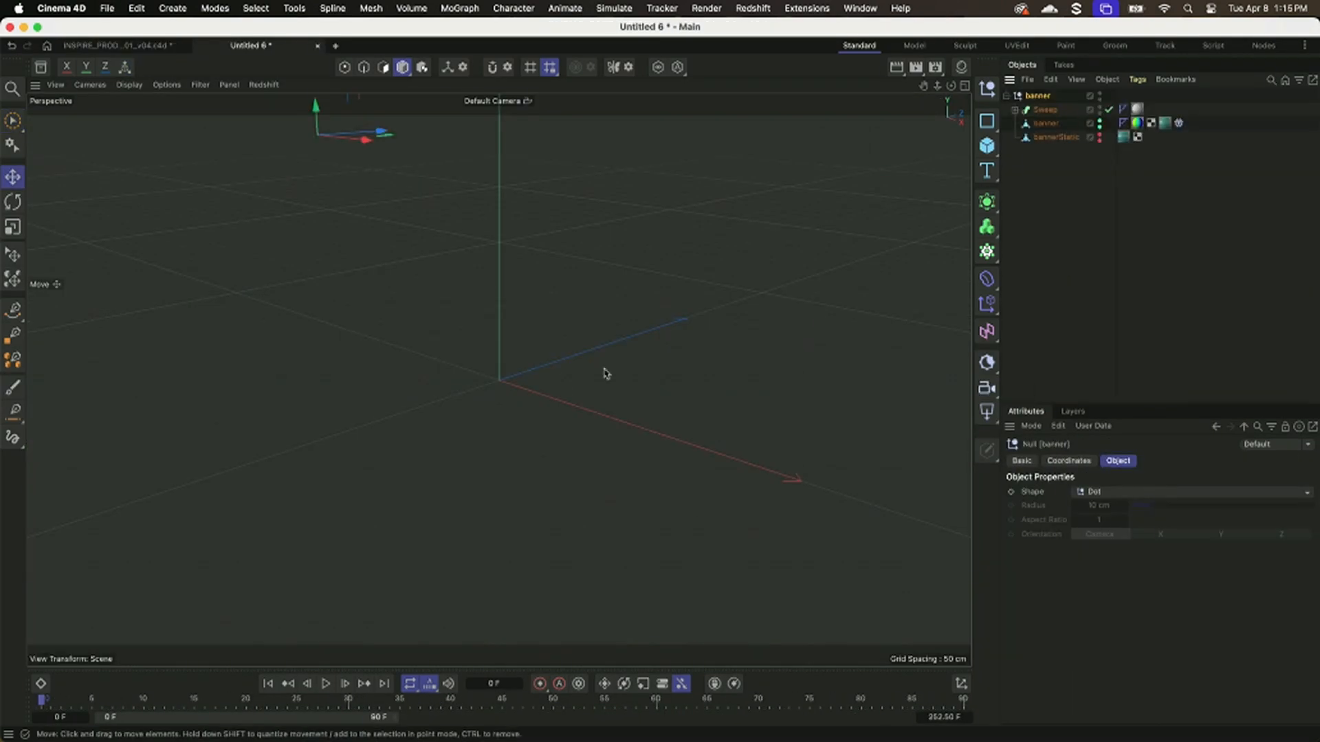
Frame the pasted banner, extend the preview range to frame 249 and scrub the animation to frame 110.
drag(225, 706, 275, 708)
alt+right_drag(341, 498, 232, 500)
alt+drag(256, 436, 336, 419)
alt+drag(510, 430, 522, 475)
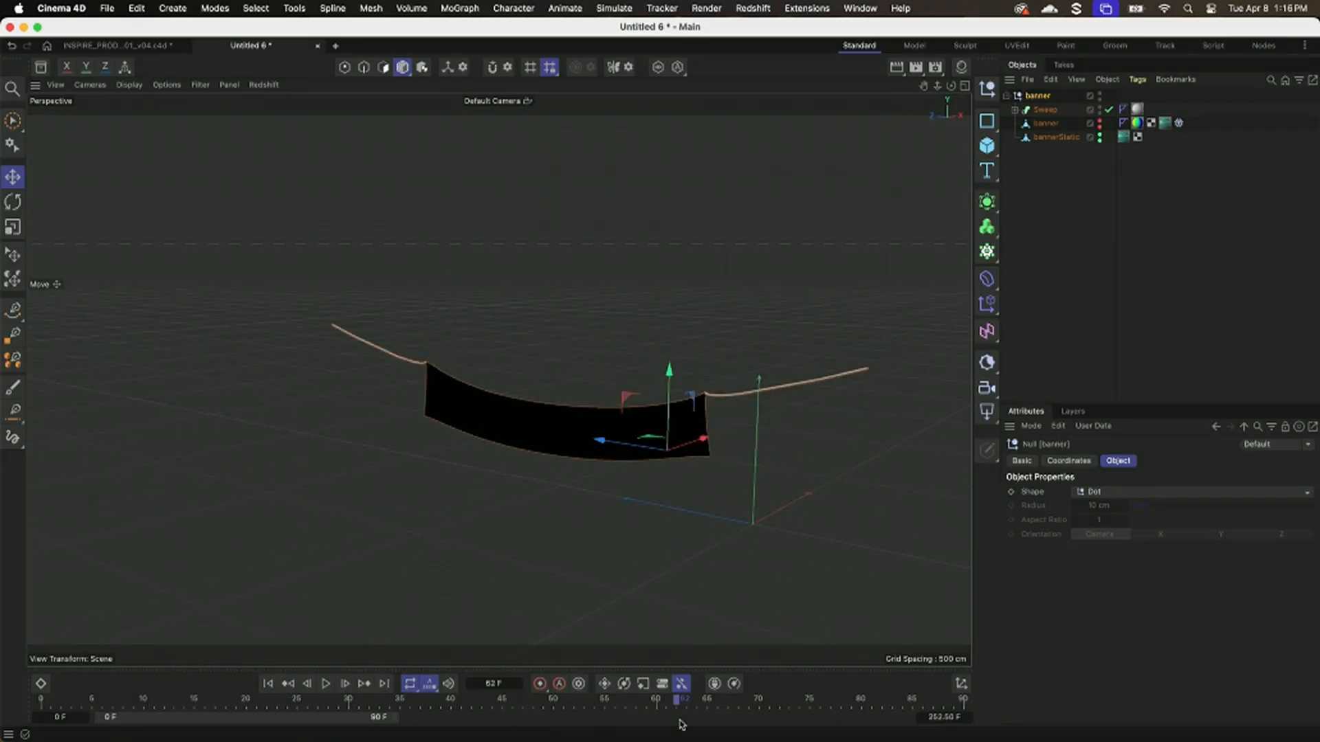
drag(393, 718, 877, 718)
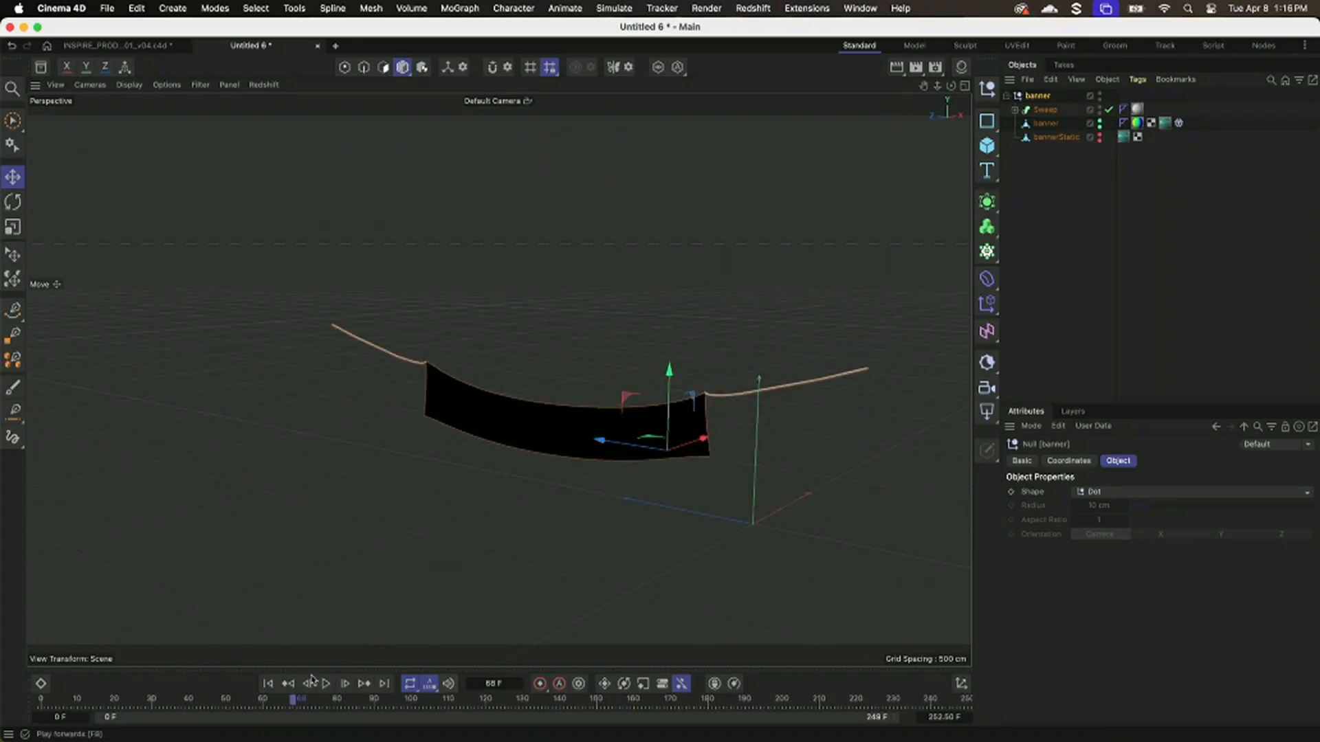
drag(499, 707, 448, 686)
Clear the selection and select the banner mesh in a closer view.
click(1047, 302)
alt+right_drag(674, 401, 719, 403)
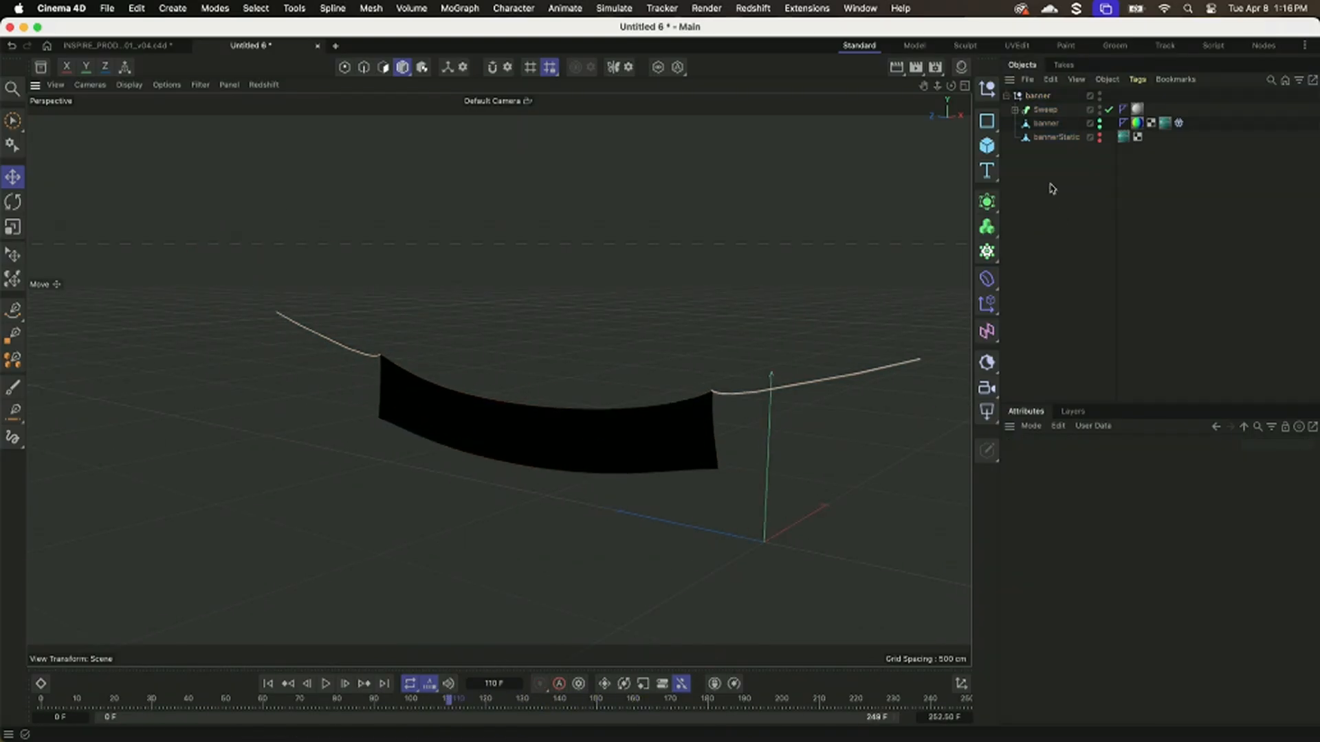
click(701, 440)
alt+drag(701, 442, 613, 431)
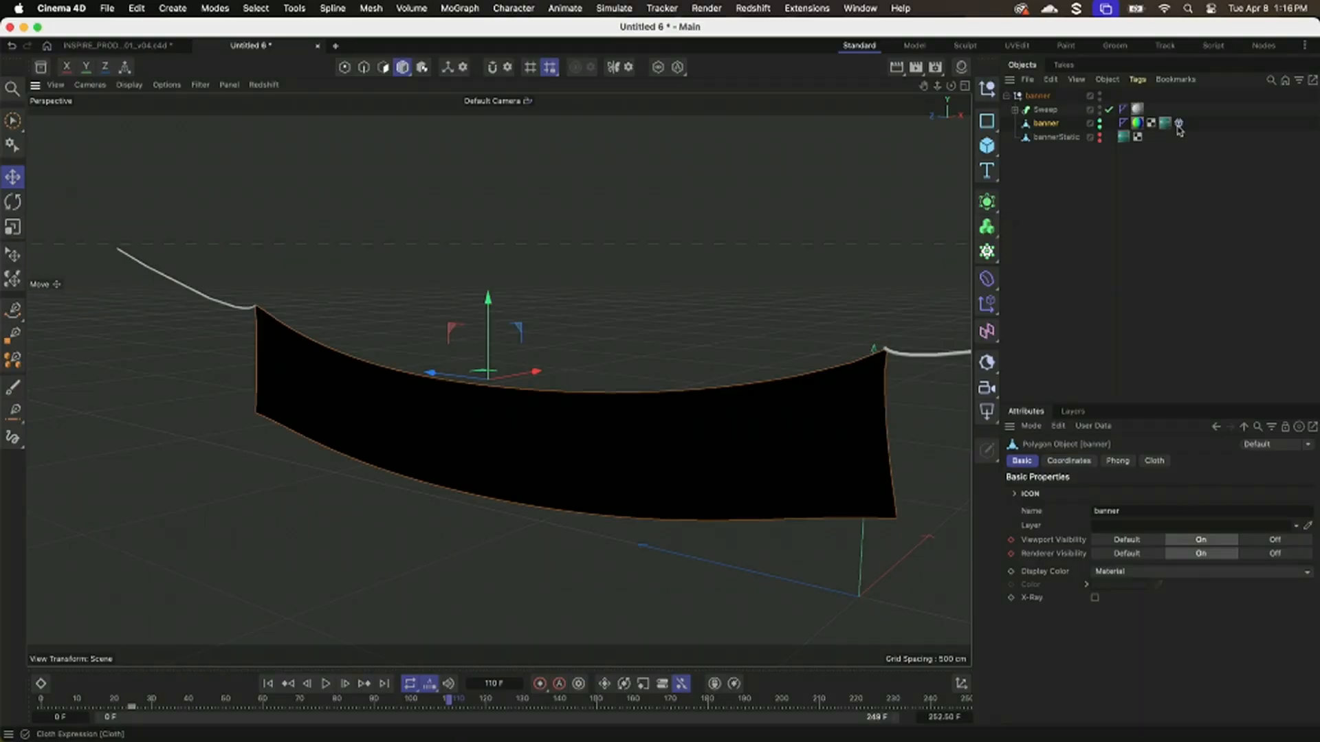
Open the banner's Cloth tag and review its Tag, Elastic Body and Forces settings.
click(1179, 124)
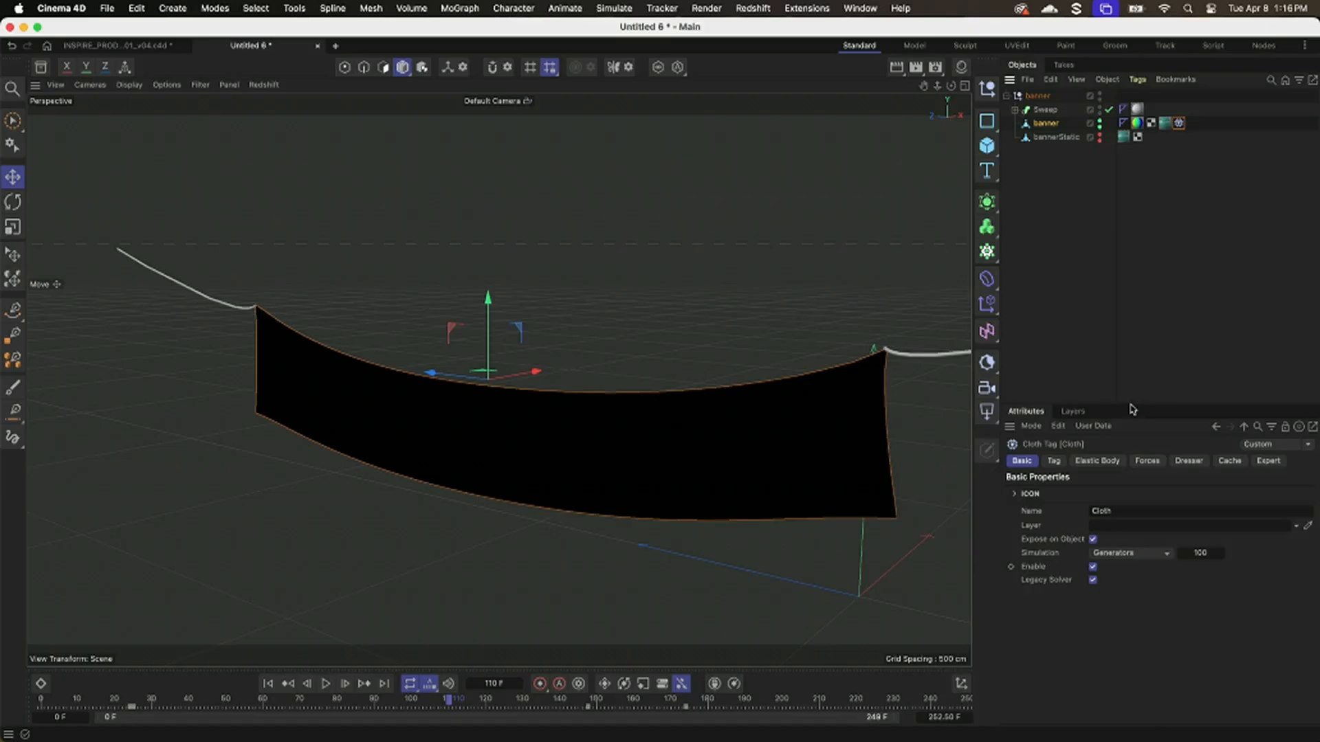
drag(1132, 409, 1138, 218)
click(1054, 275)
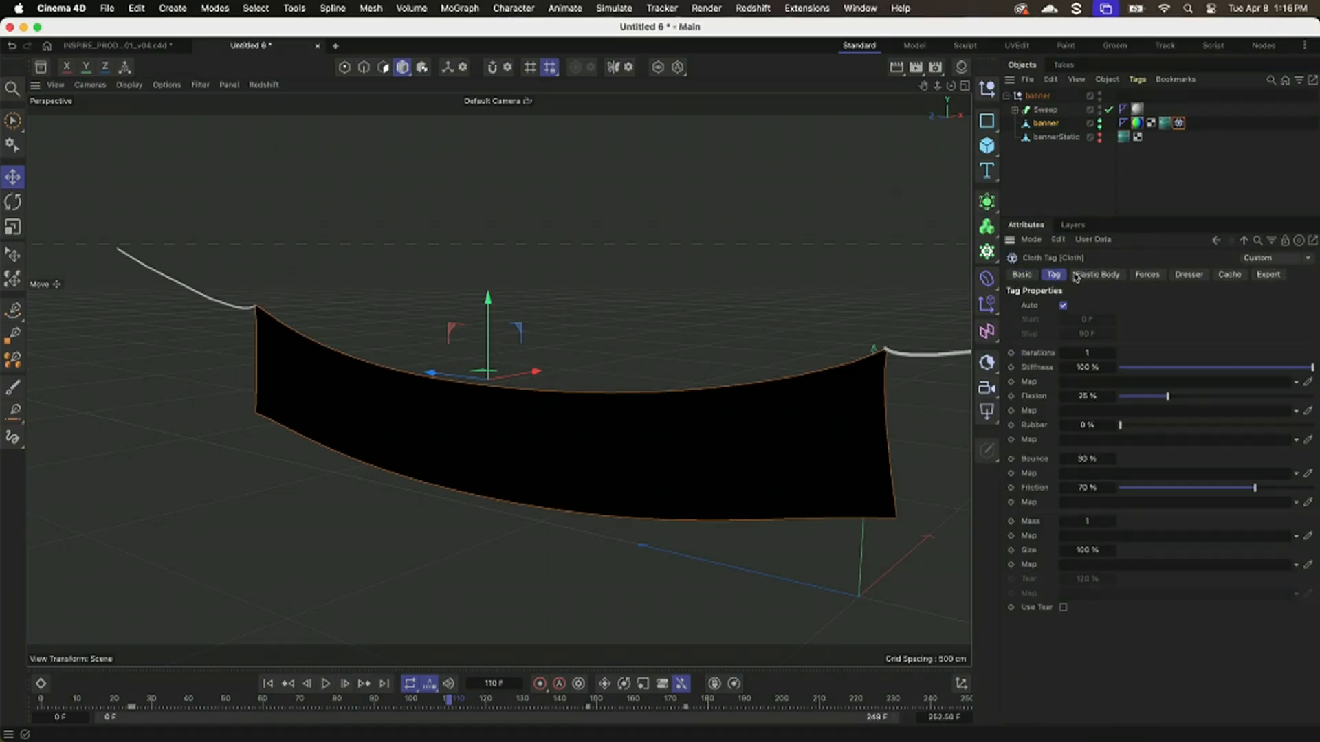
click(1098, 275)
click(1147, 276)
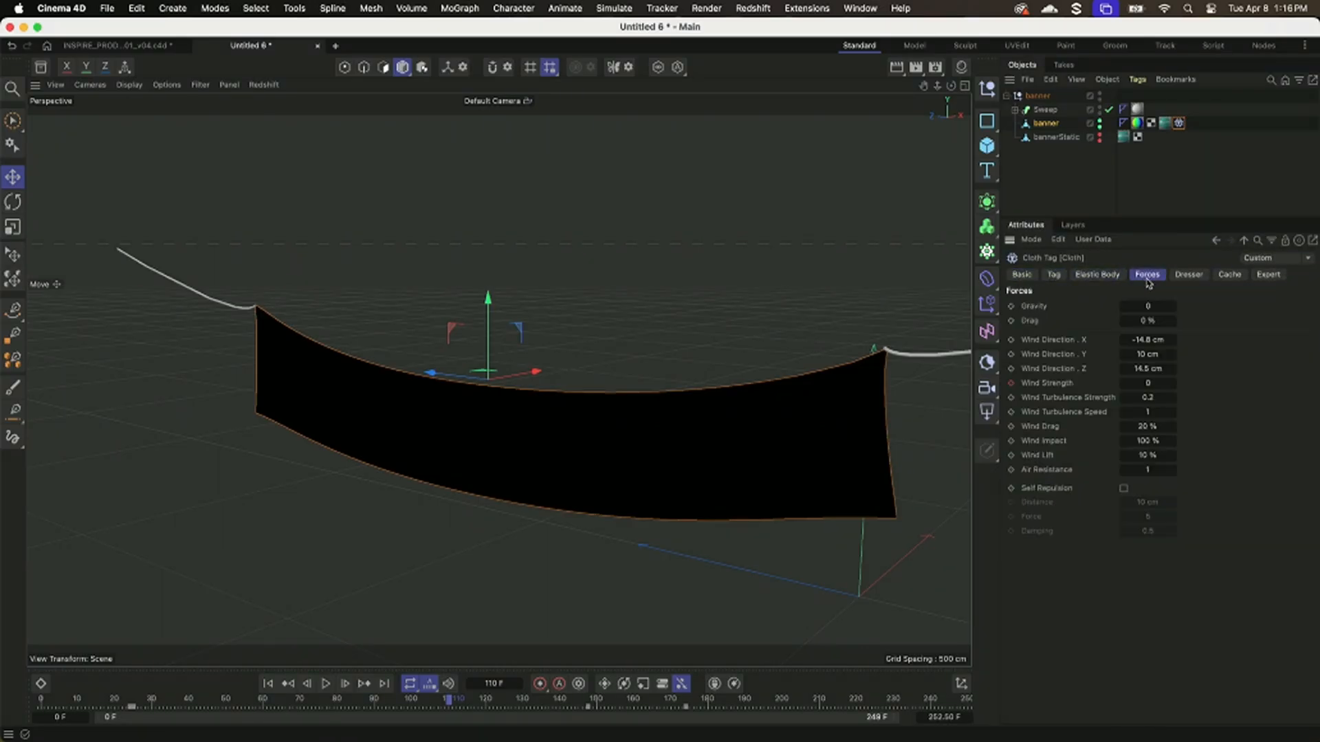
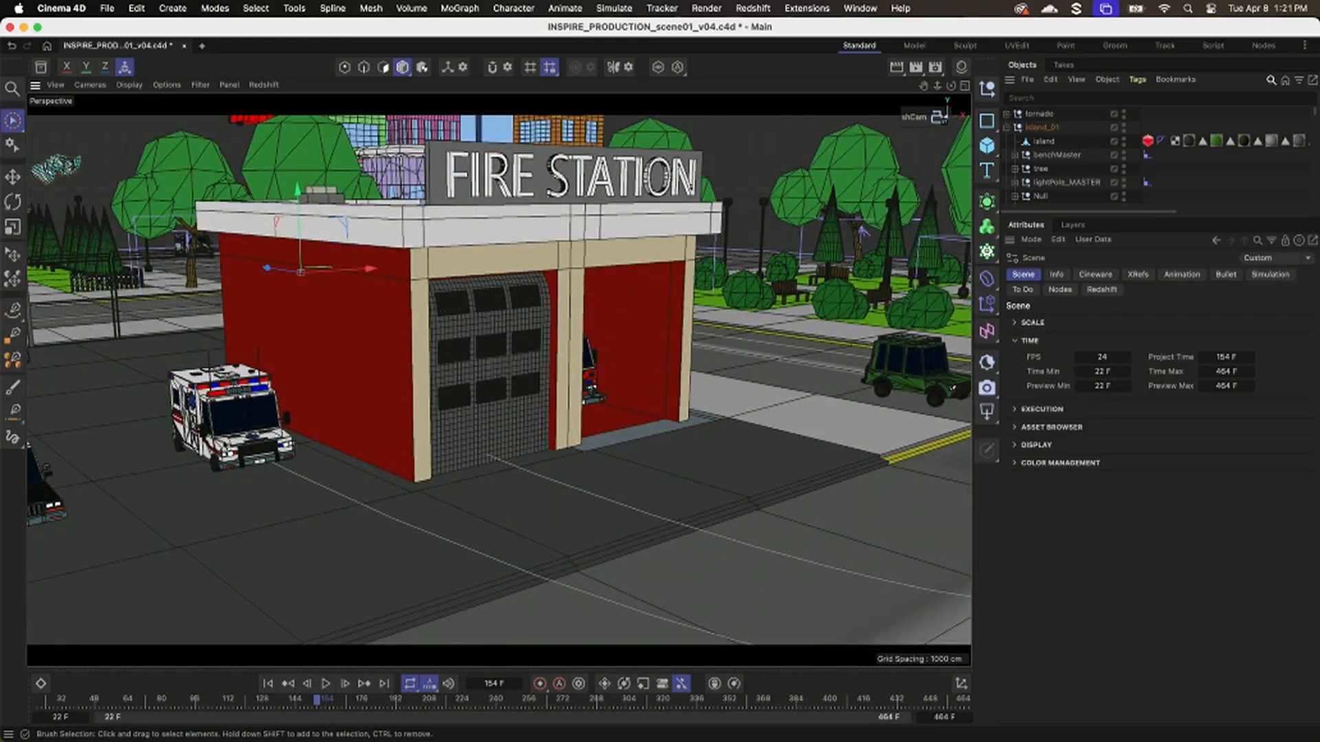
Open the project file NAB2025_INSPIRE_ambulance_AlignToSpline_xpresso.c4d and view the ambulance with its spline path.
alt+drag(440, 385, 515, 374)
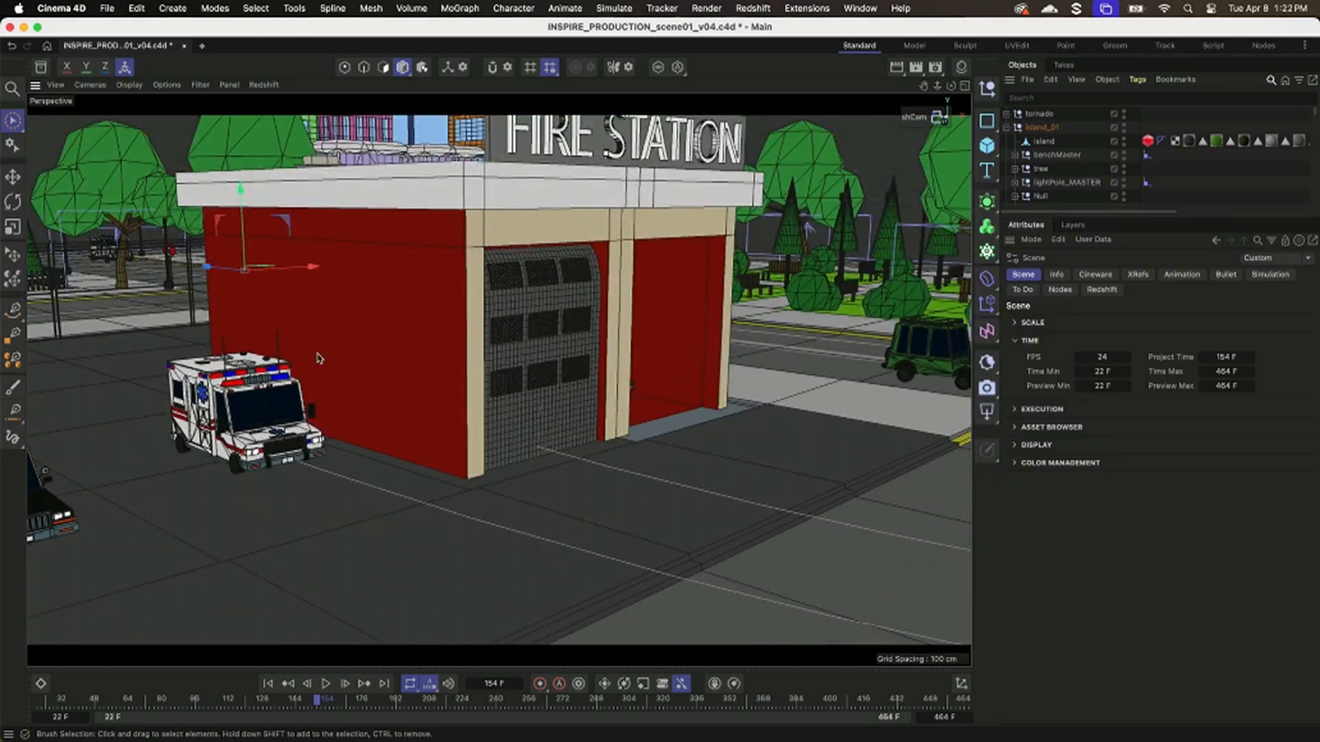
key(super+o)
drag(898, 438, 1069, 442)
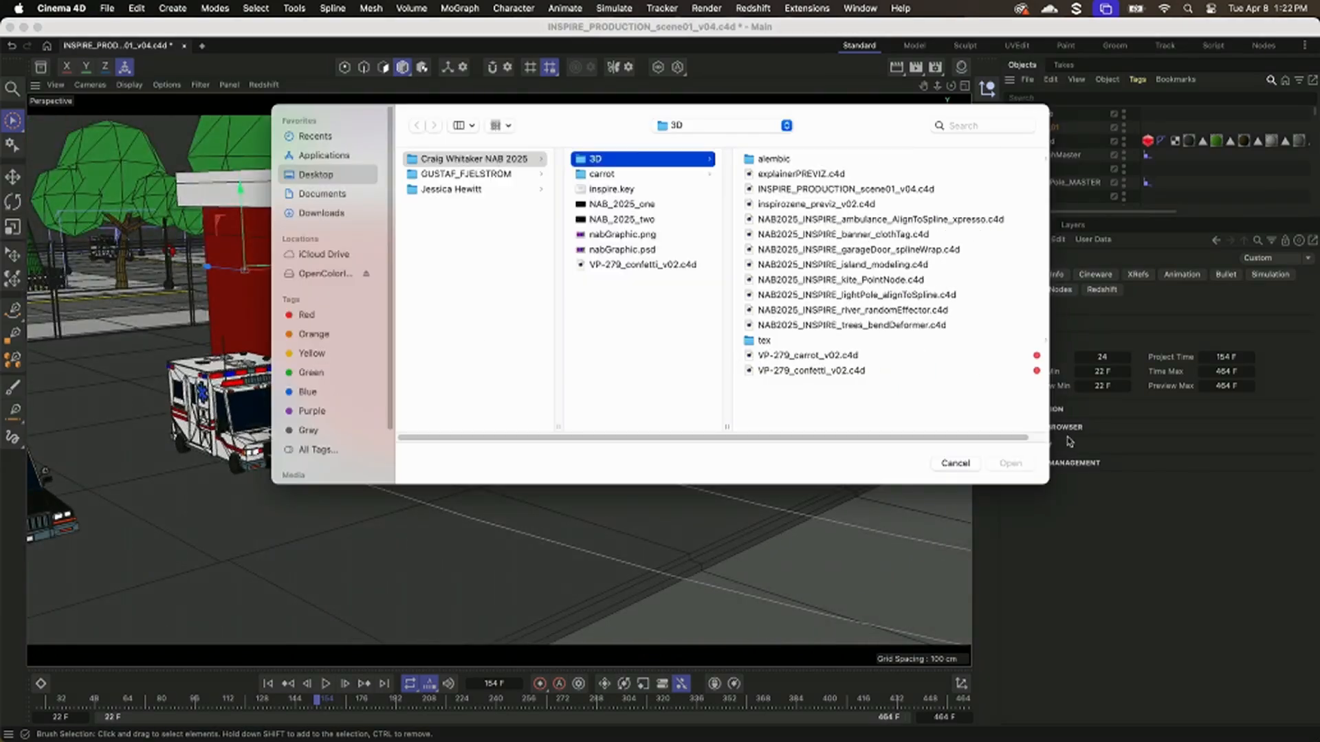
double_click(894, 219)
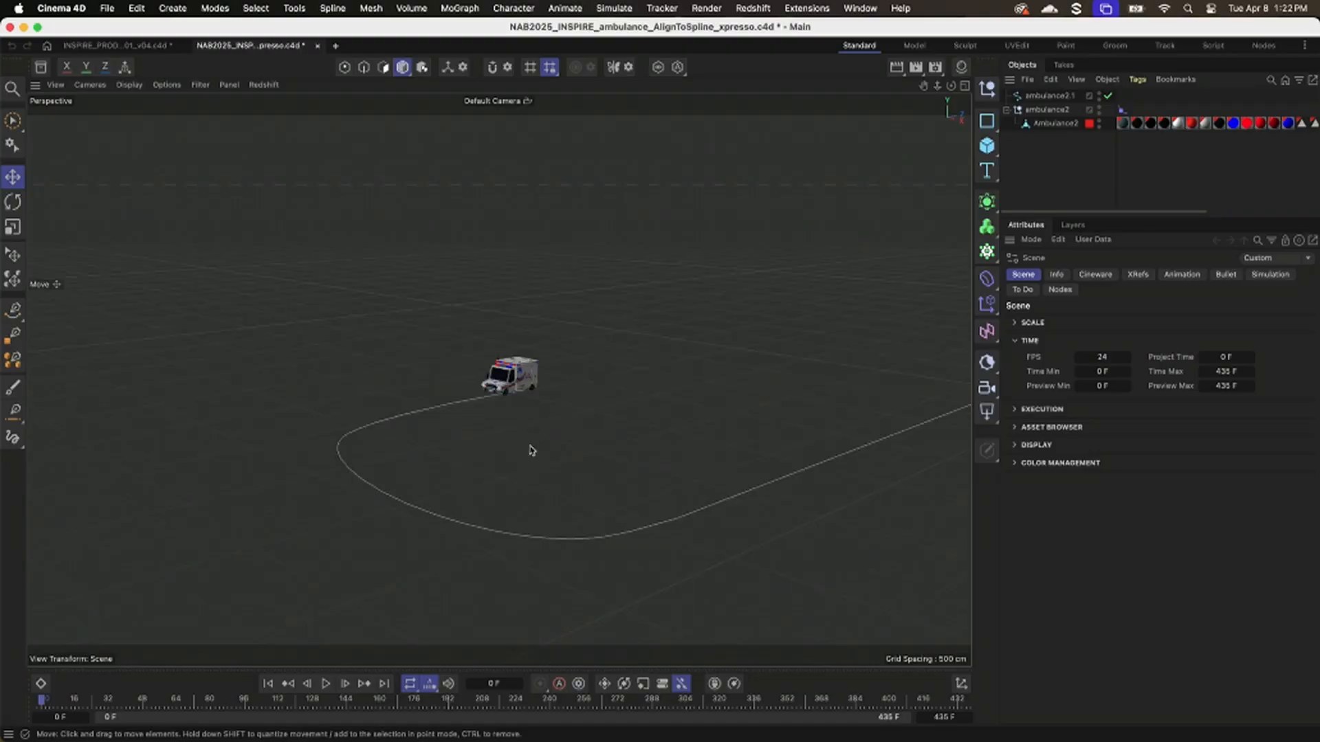
alt+middle_drag(532, 450, 315, 456)
alt+drag(399, 456, 423, 460)
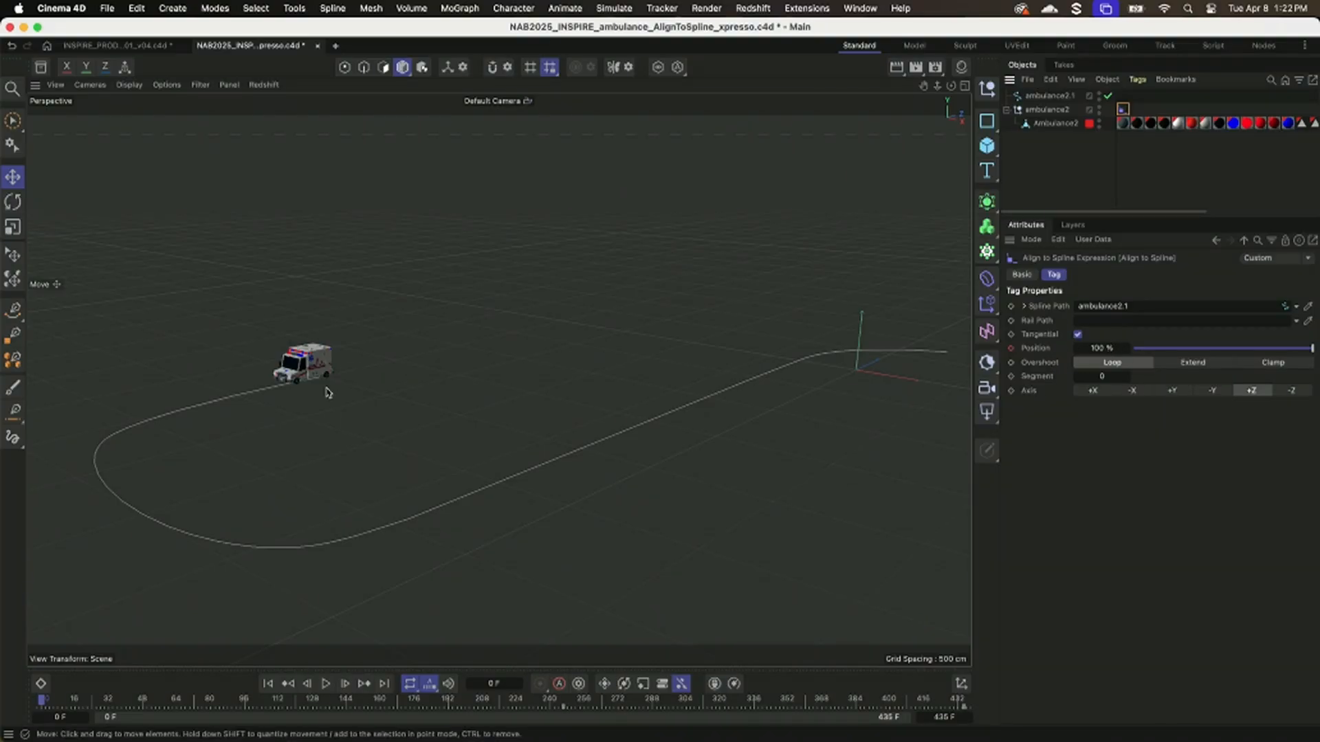
Extend the project length and preview range to frame 447 and scrub the ambulance along its spline to frame 301.
drag(522, 702, 1003, 734)
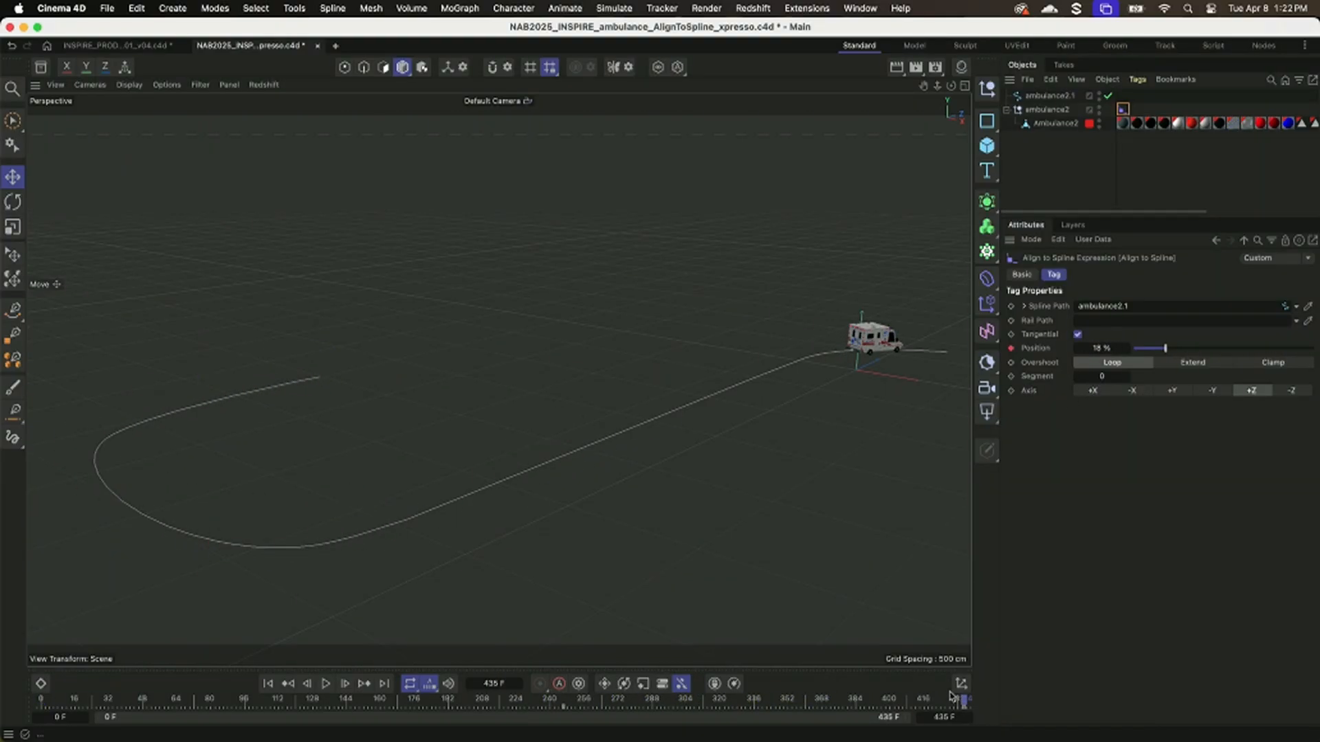
drag(945, 717, 958, 717)
drag(892, 717, 908, 717)
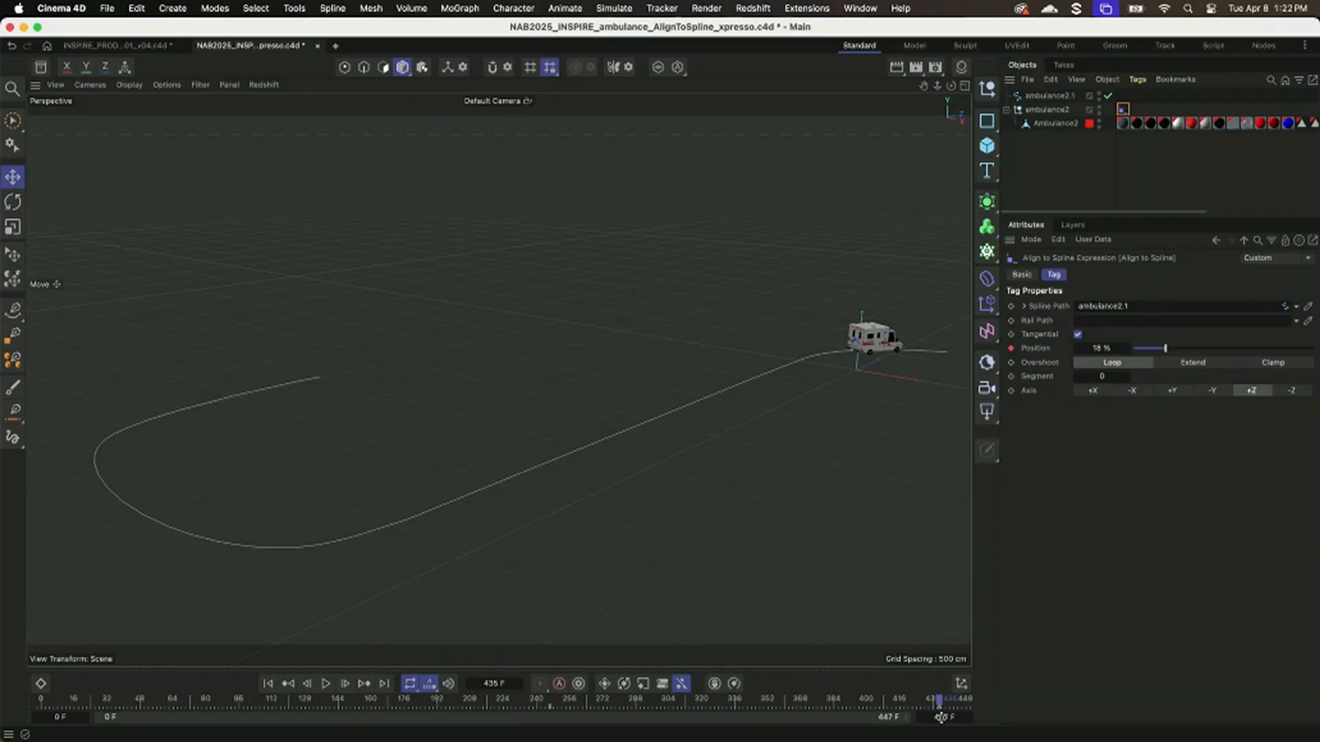
mouse_move(965, 707)
mouse_down()
mouse_move(812, 699)
mouse_move(963, 704)
mouse_up()
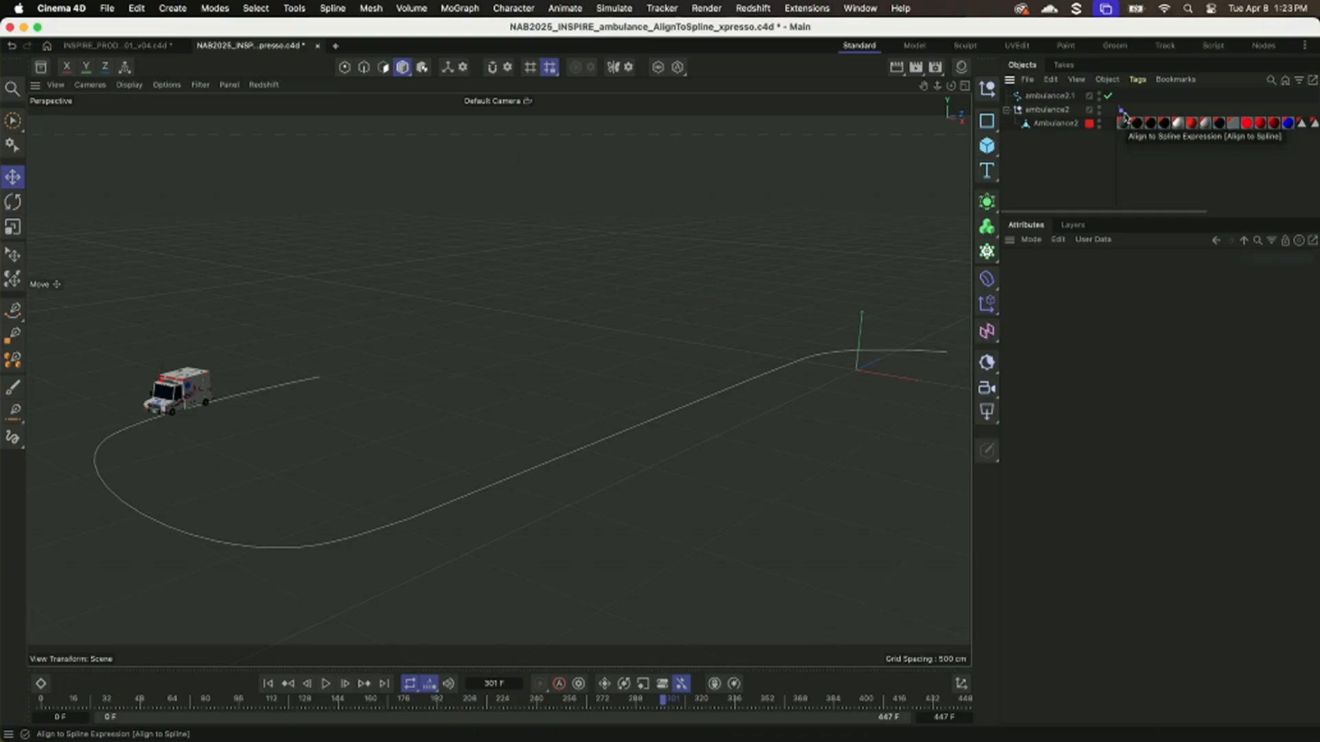
Rename the ambulance's parent null, which carries the Align to Spline tag, to ambNULL.
double_click(1076, 111)
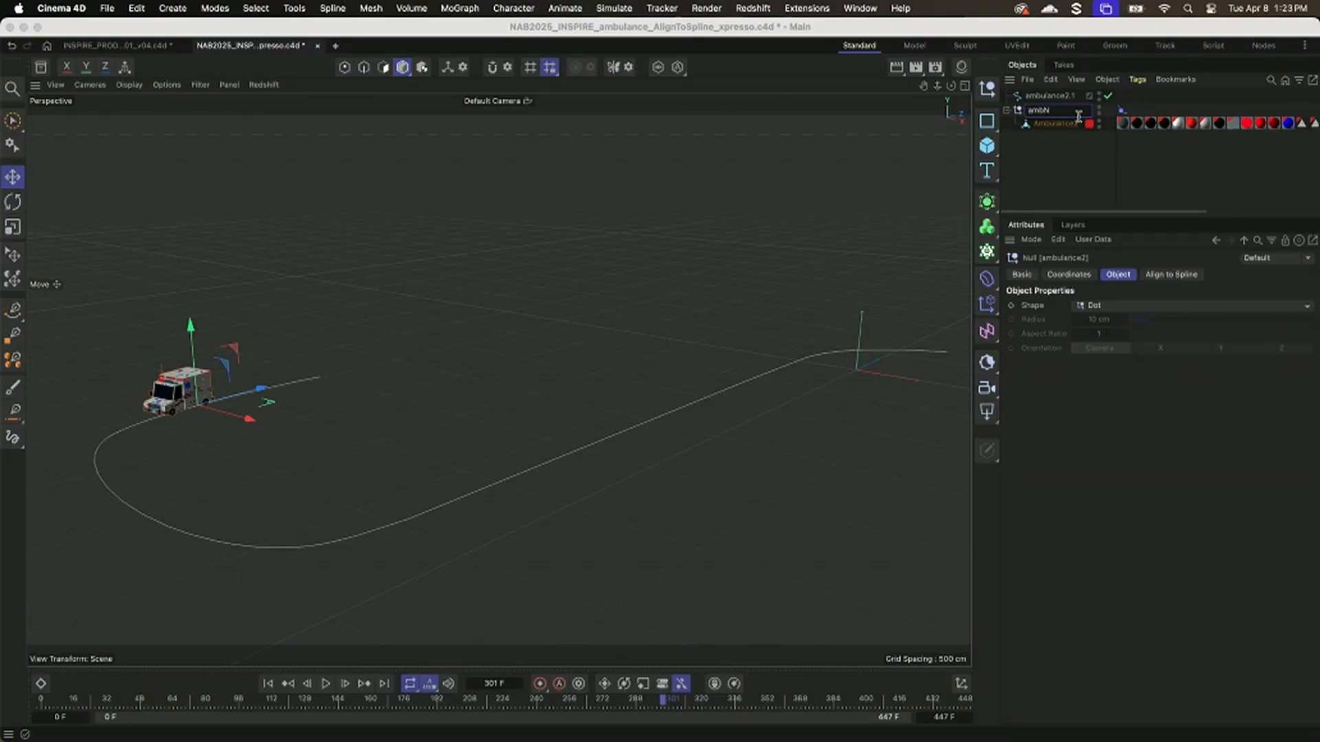
key(Return)
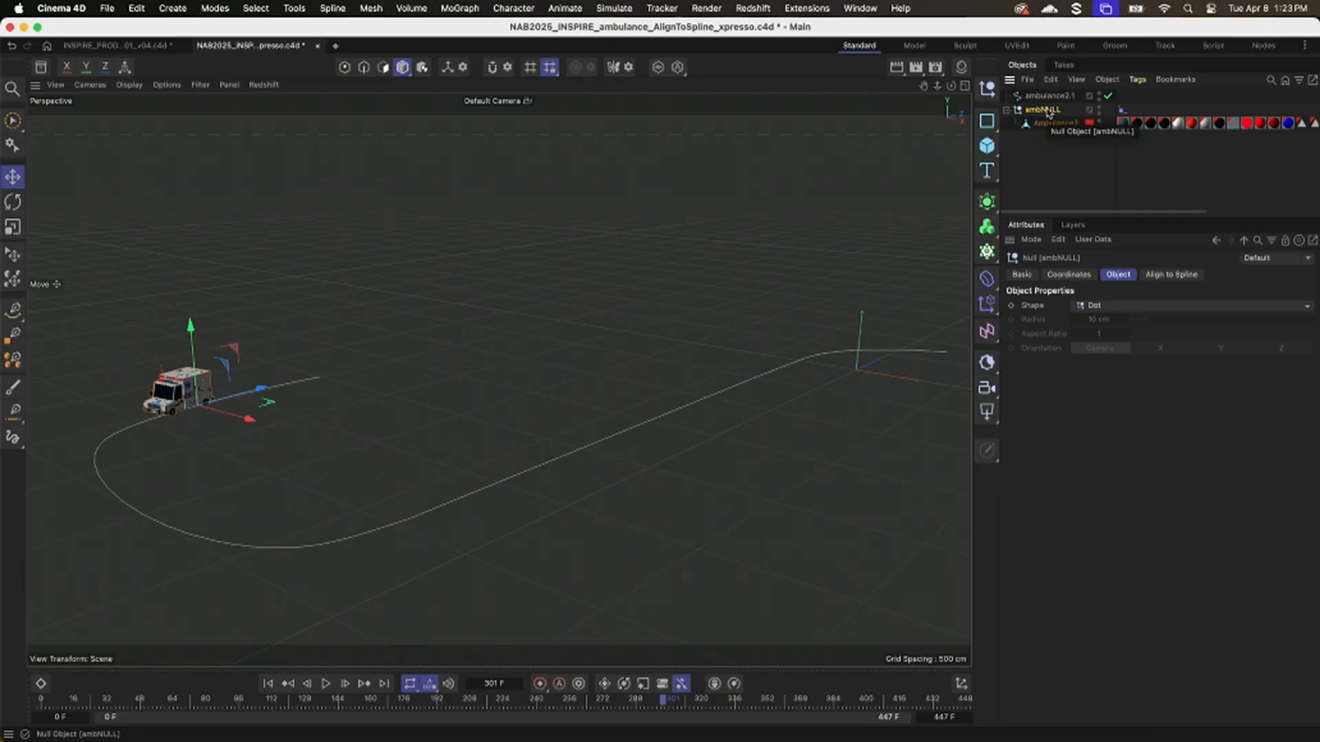
alt+right_drag(165, 411, 261, 386)
alt+drag(261, 387, 296, 390)
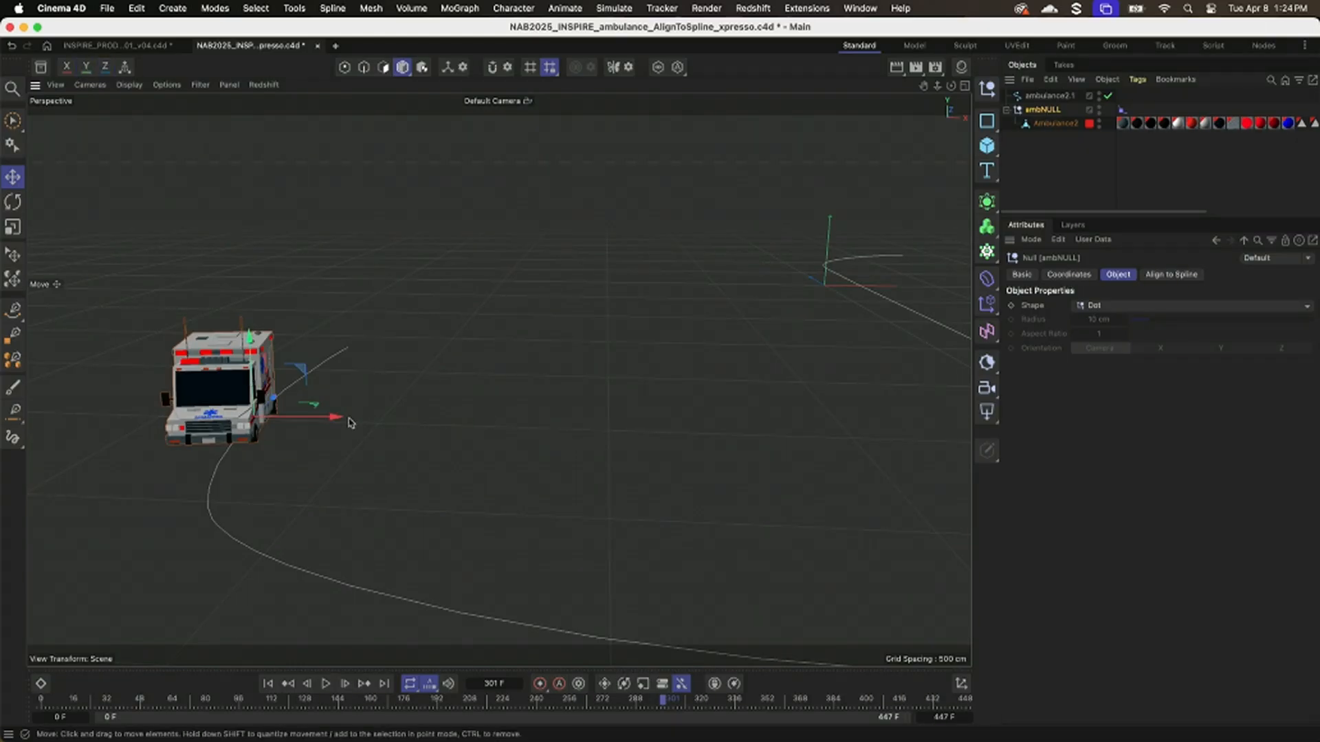
Select the Ambulance2 mesh inside the null and scrub its drive around the spline's curve to frame 351.
click(1055, 127)
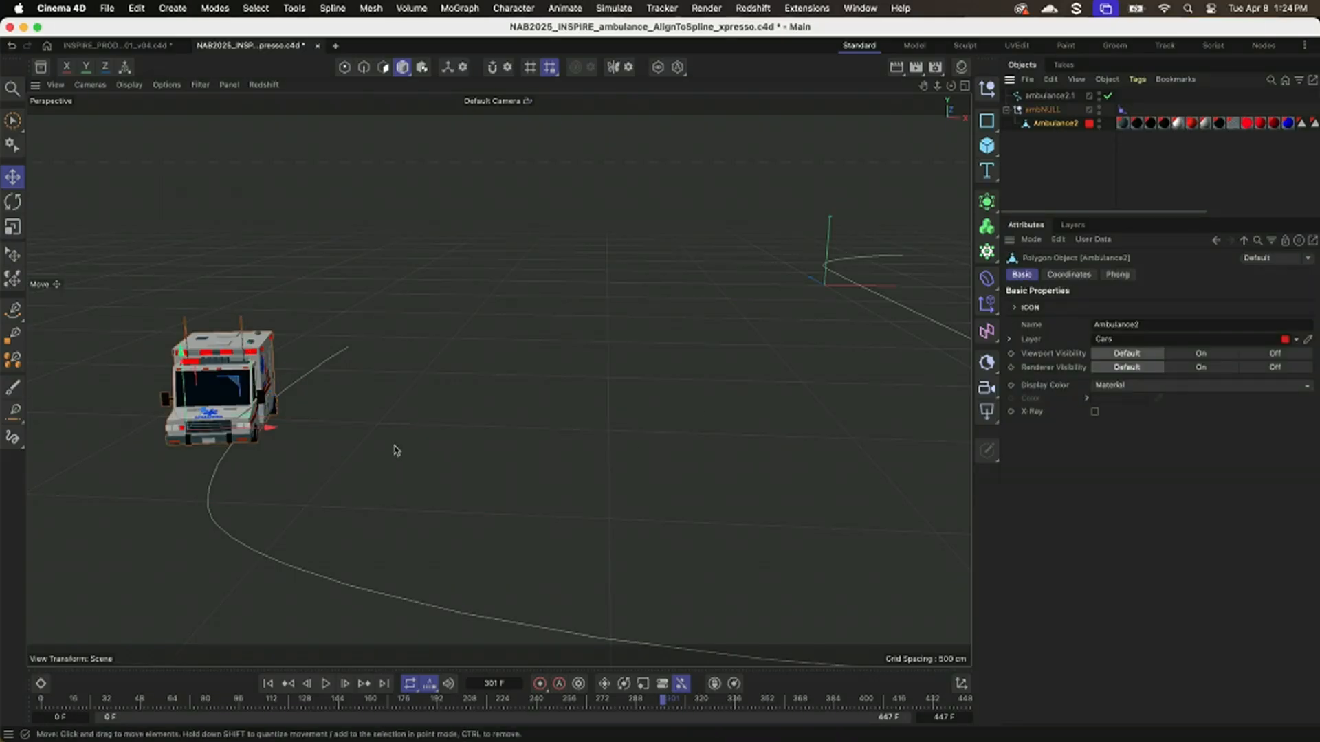
mouse_move(270, 427)
mouse_down()
mouse_move(344, 431)
mouse_move(268, 433)
mouse_up()
alt+right_drag(507, 423, 466, 436)
alt+drag(465, 436, 486, 456)
alt+middle_drag(486, 456, 187, 371)
alt+drag(187, 371, 424, 377)
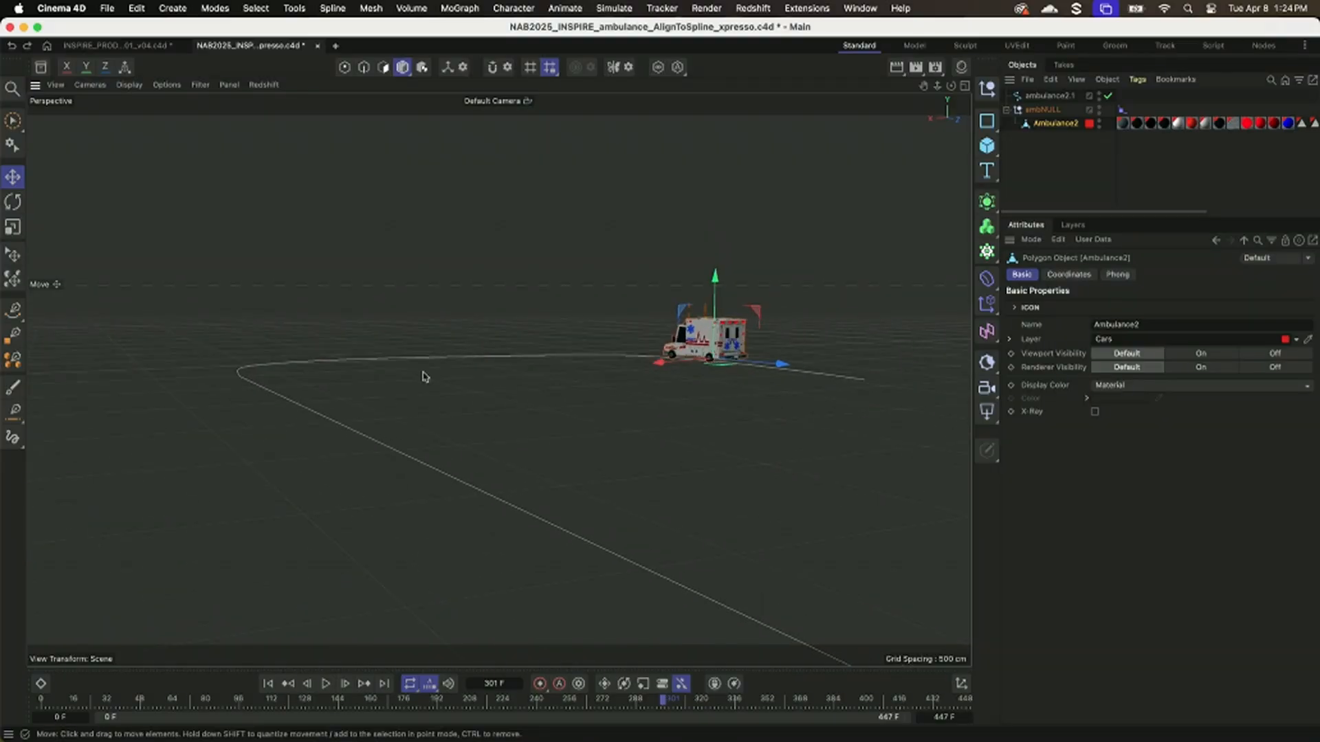
alt+drag(503, 400, 500, 411)
drag(117, 698, 127, 698)
drag(480, 716, 716, 715)
alt+drag(512, 578, 433, 590)
drag(483, 717, 765, 729)
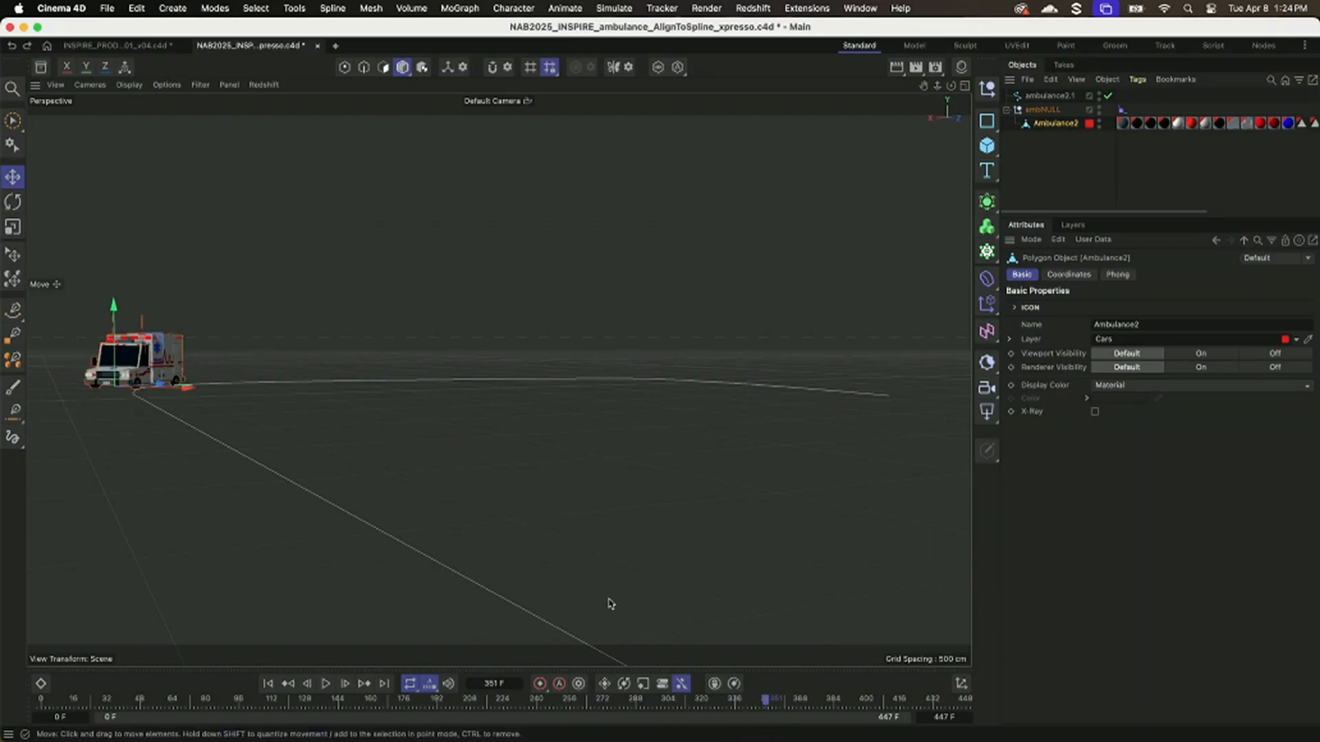
alt+drag(365, 461, 405, 462)
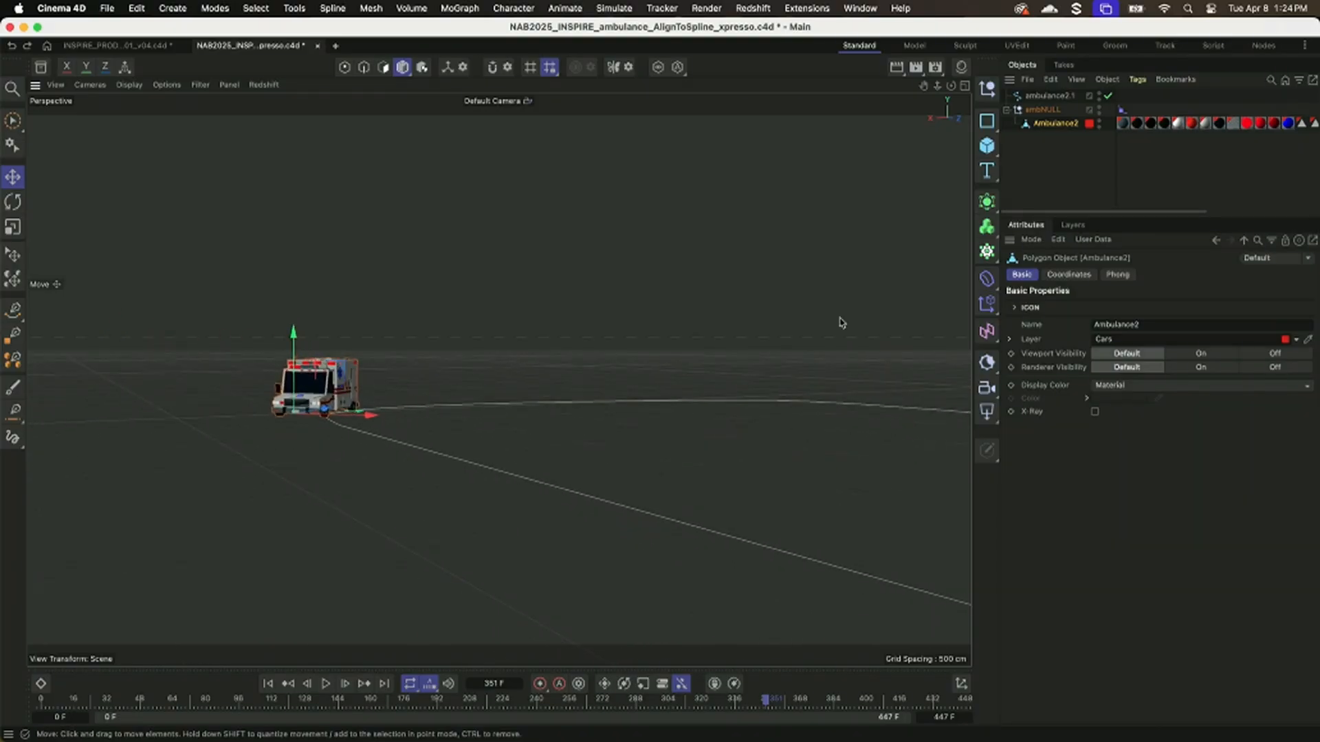
Open the Ambulance2 mesh's coordinates and keyframe its bank rotation R.B at 0° on frame 338.
click(1069, 274)
mouse_move(1174, 354)
mouse_down()
mouse_move(1217, 354)
mouse_move(1161, 354)
mouse_move(1230, 354)
mouse_move(1172, 354)
mouse_up()
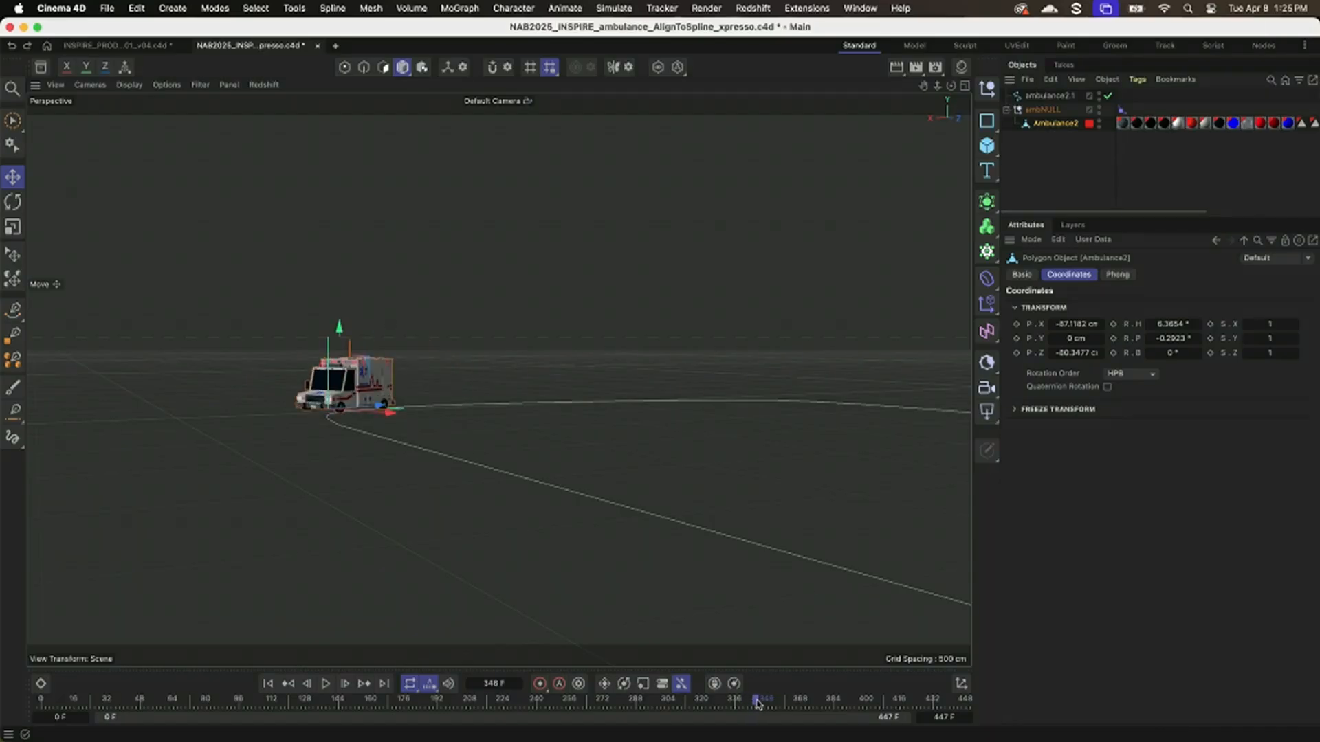
mouse_move(756, 698)
mouse_down()
mouse_move(727, 701)
mouse_move(739, 701)
mouse_up()
mouse_move(550, 539)
alt+mouse_down()
mouse_move(539, 518)
mouse_move(541, 535)
alt+mouse_up()
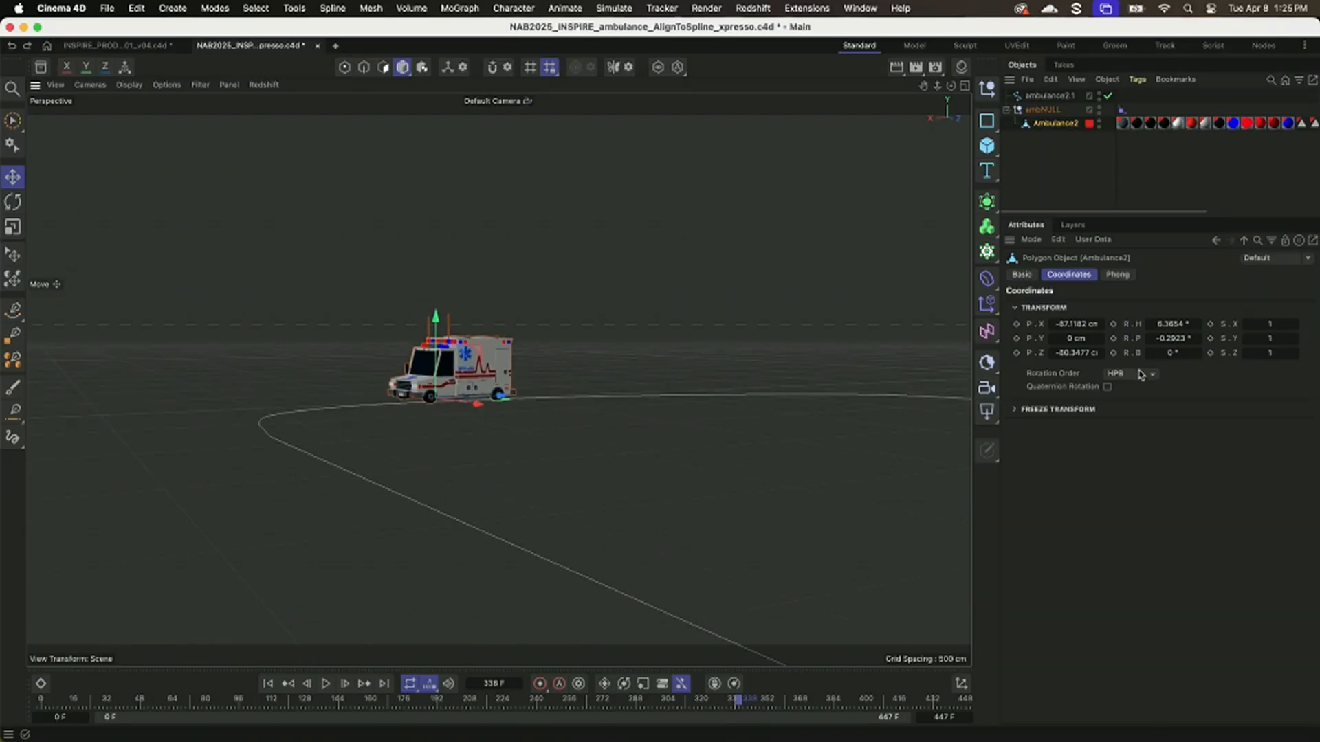
Keyframe the ambulance's bank rotation R.B at -34° on frame 347.
mouse_move(736, 701)
mouse_down()
mouse_move(791, 701)
mouse_move(738, 707)
mouse_move(759, 706)
mouse_up()
drag(1149, 352, 1157, 353)
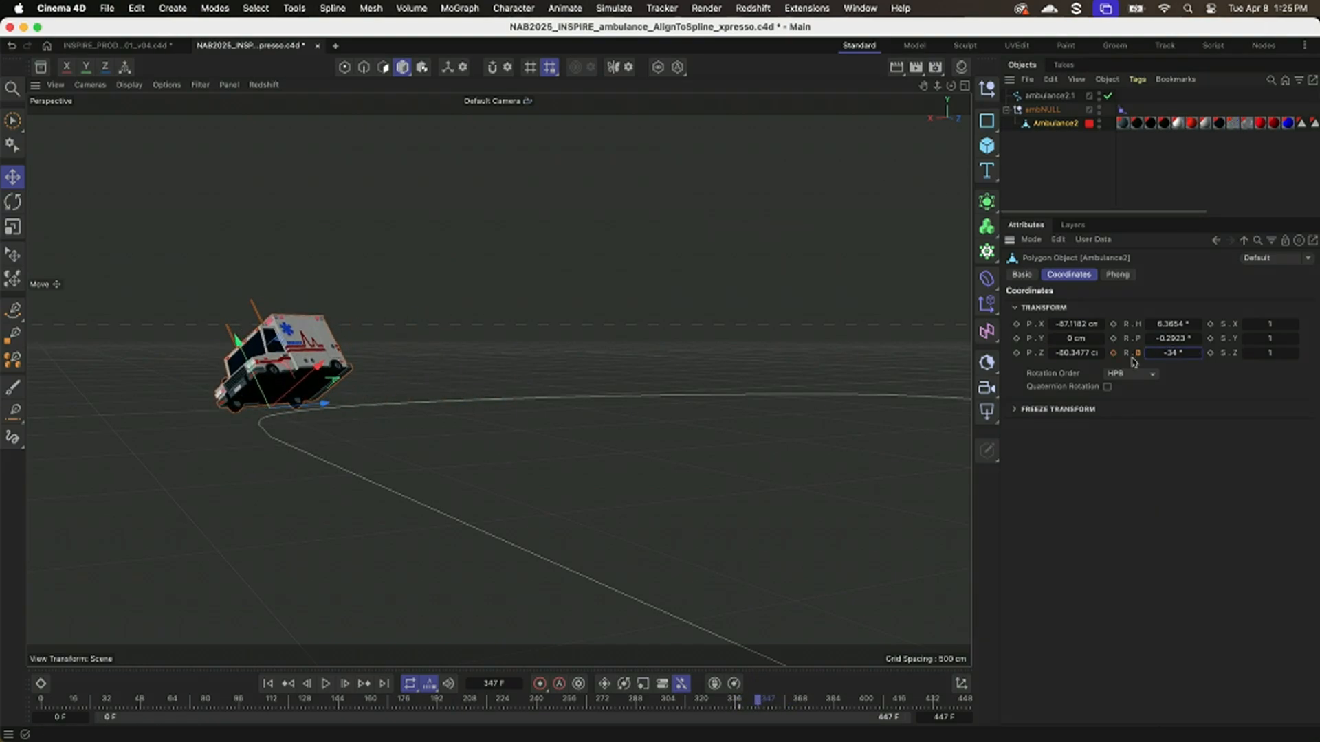
alt+drag(706, 423, 558, 460)
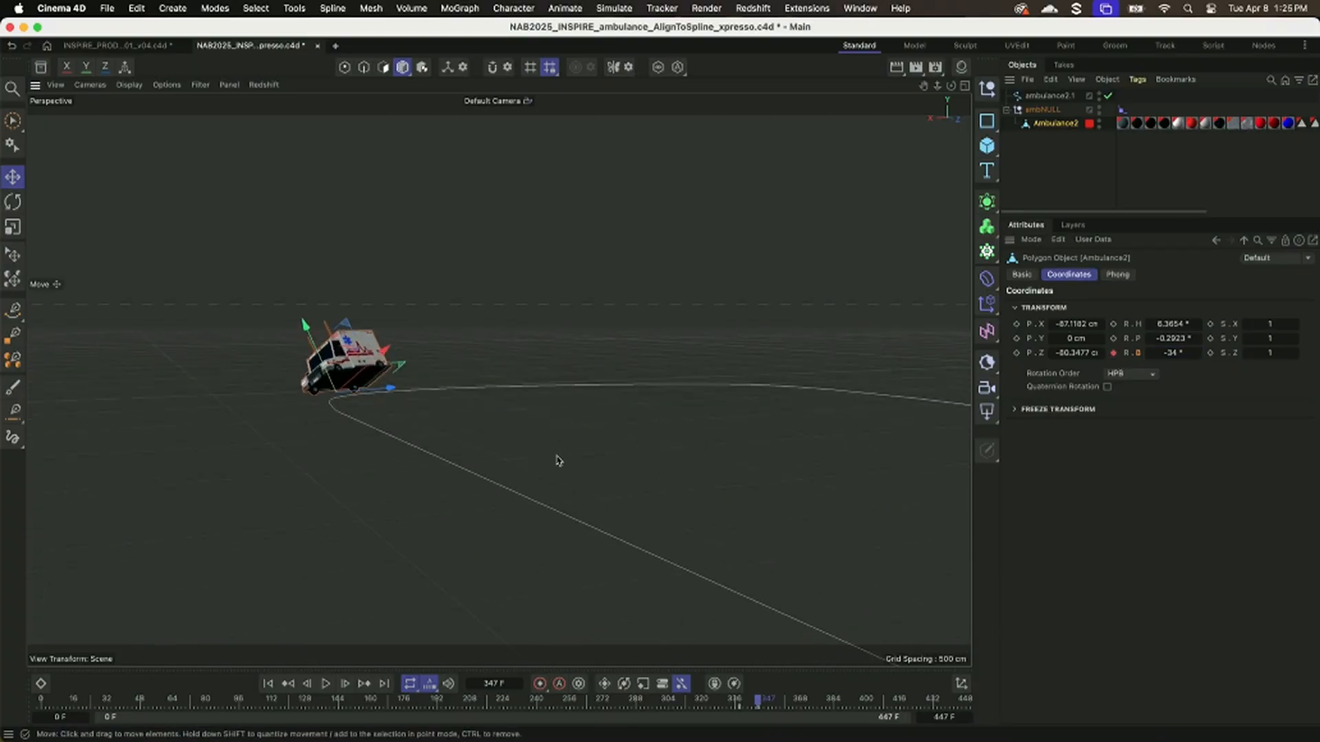
Keyframe the ambulance's bank rotation R.B back to 0° on frame 360.
drag(758, 706, 787, 707)
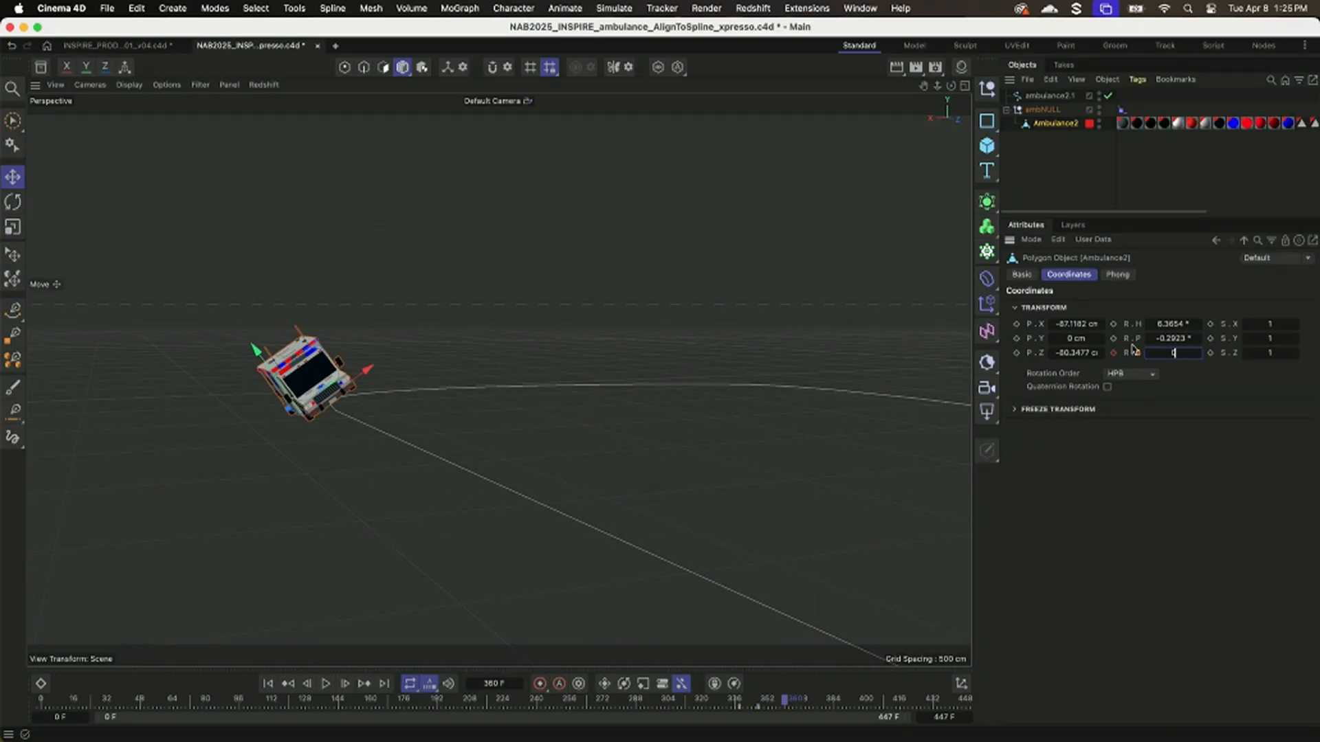
key(Return)
alt+drag(625, 451, 517, 612)
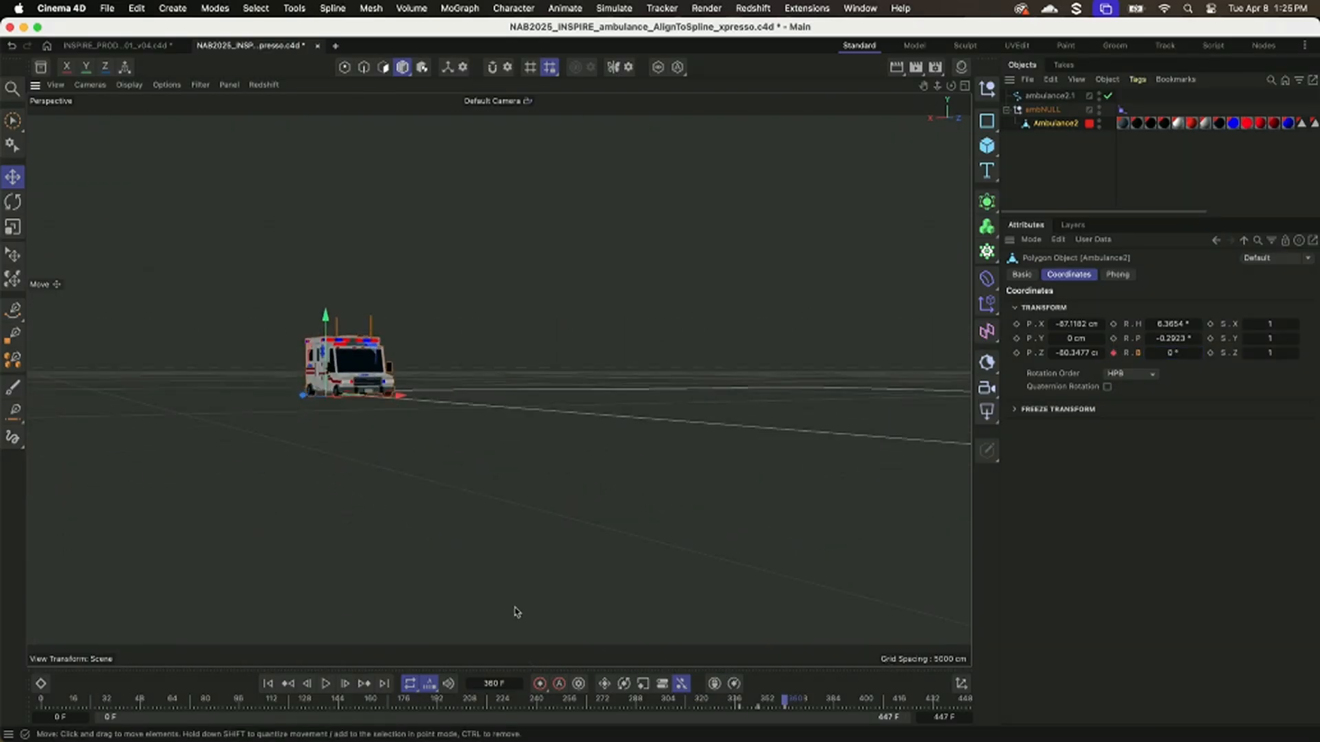
Play the banked turn from frame 295, stop at frame 367 and inspect the ambulance up close.
click(649, 706)
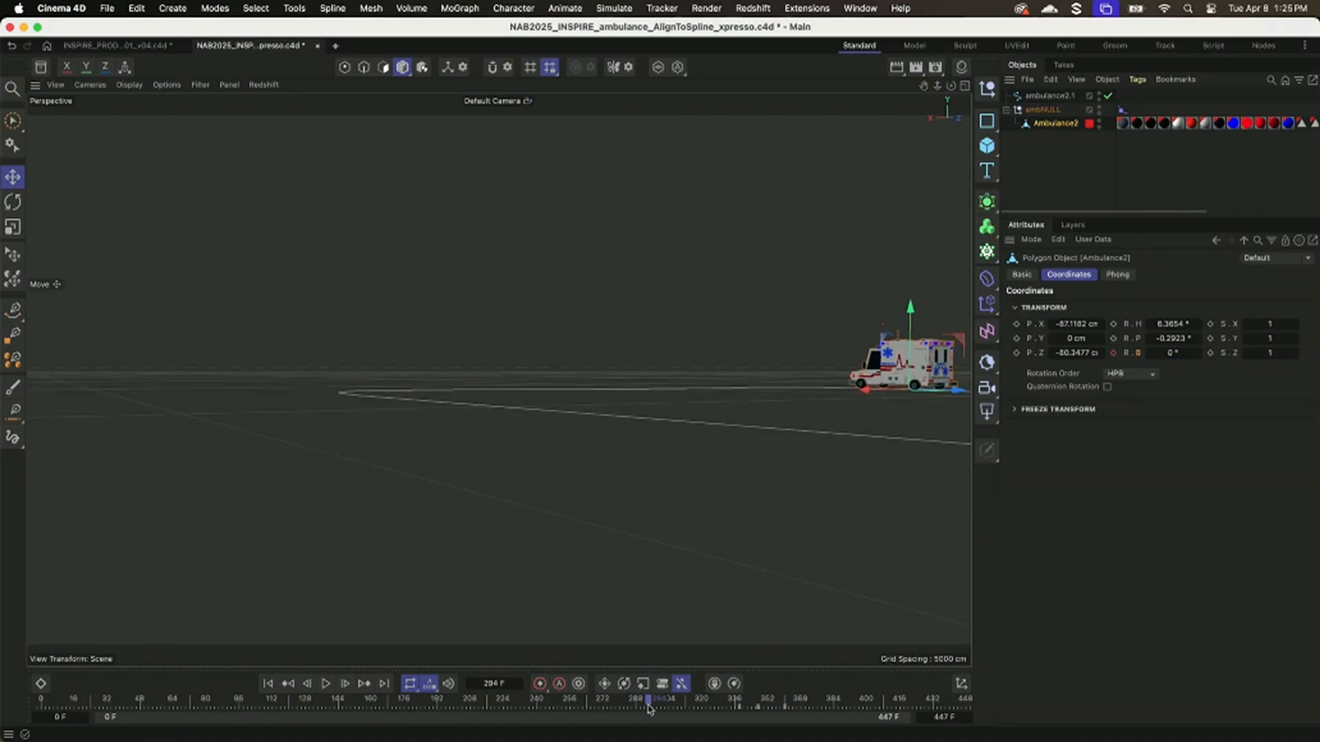
click(329, 683)
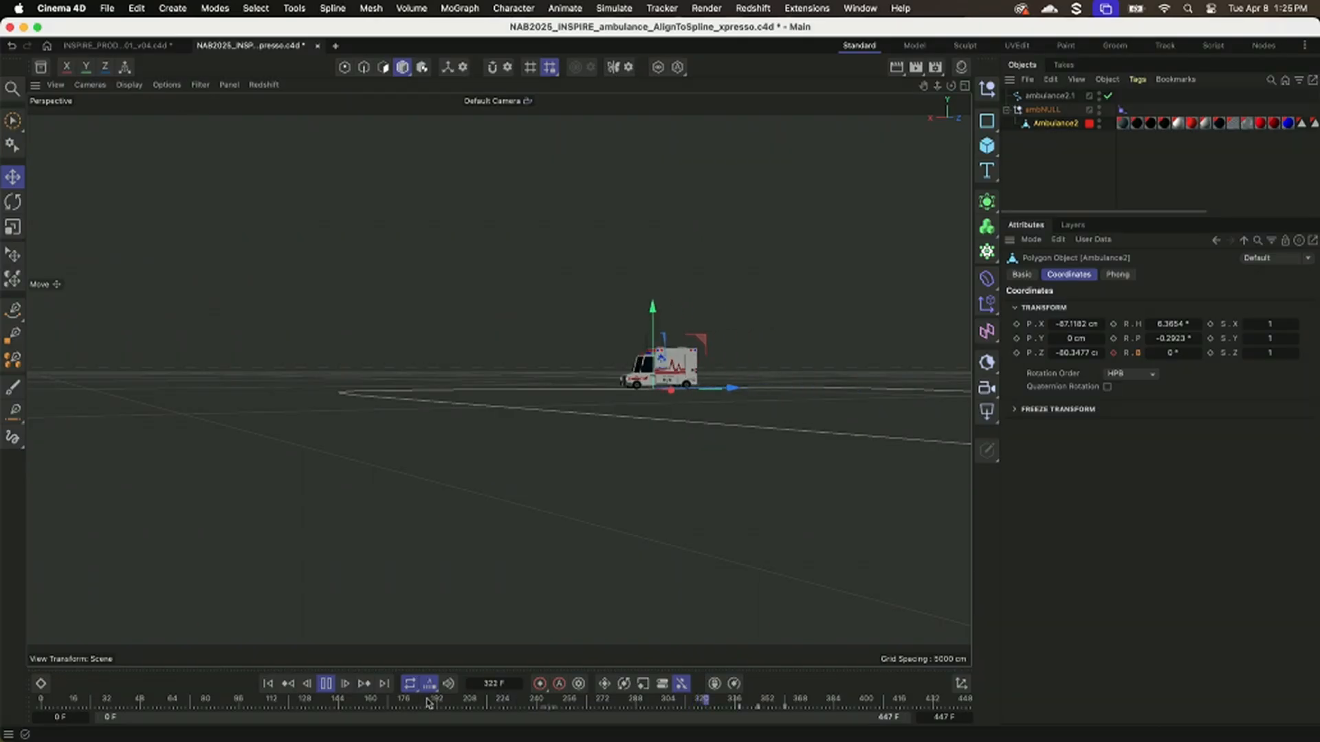
click(327, 684)
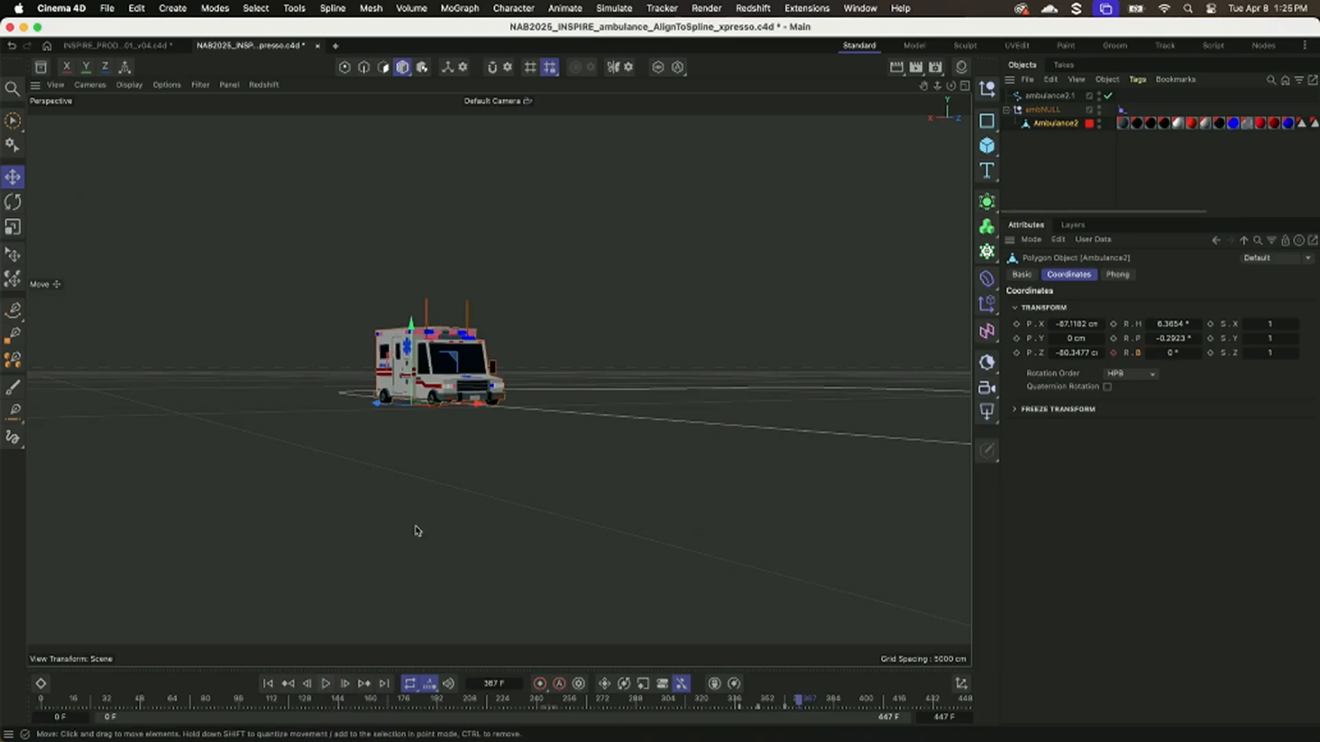
alt+right_drag(354, 481, 394, 483)
alt+middle_drag(395, 483, 338, 504)
alt+drag(339, 504, 367, 493)
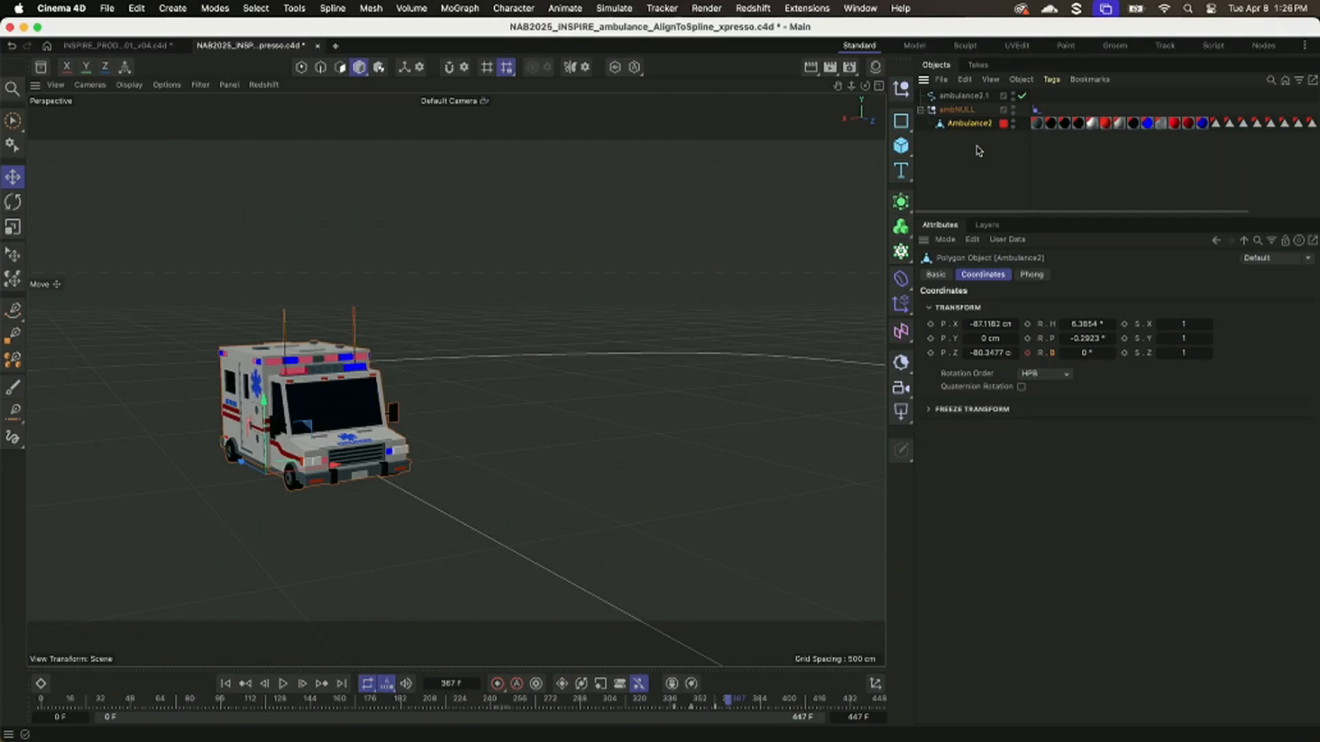
right_click(975, 129)
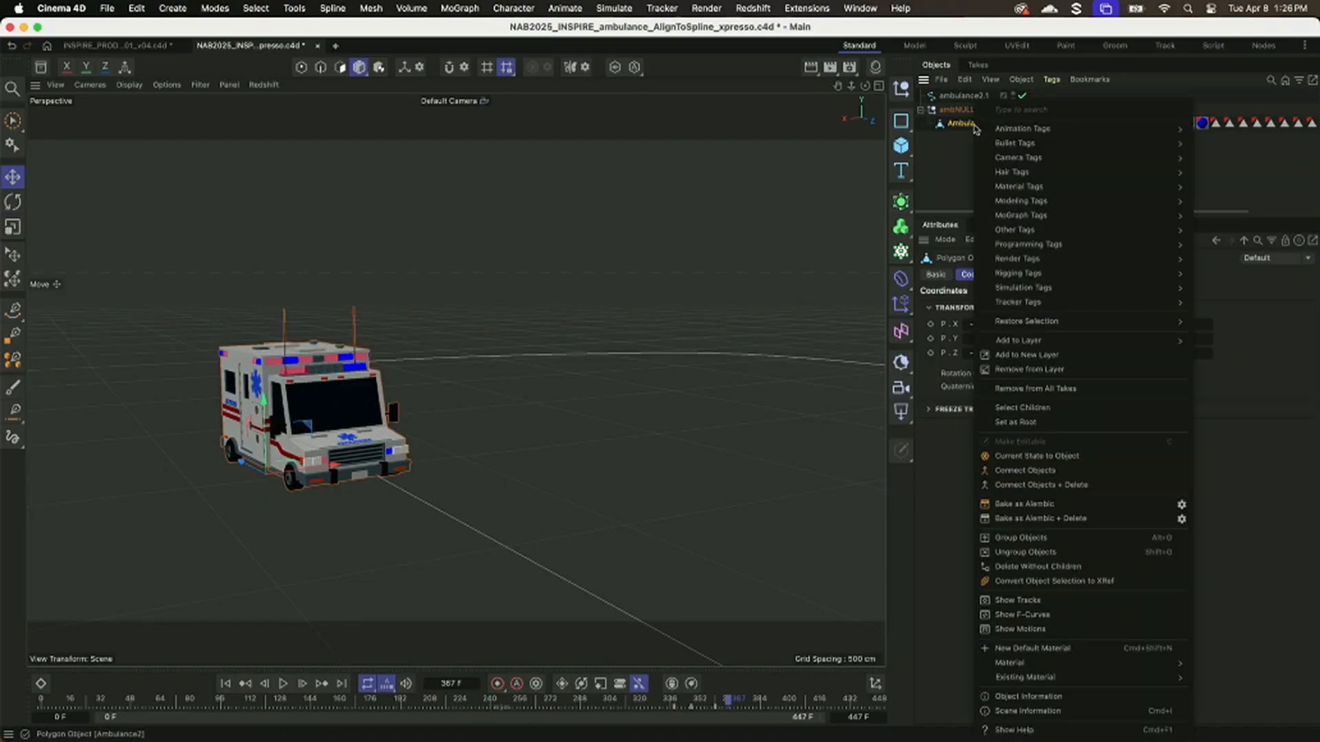
mouse_move(1024, 136)
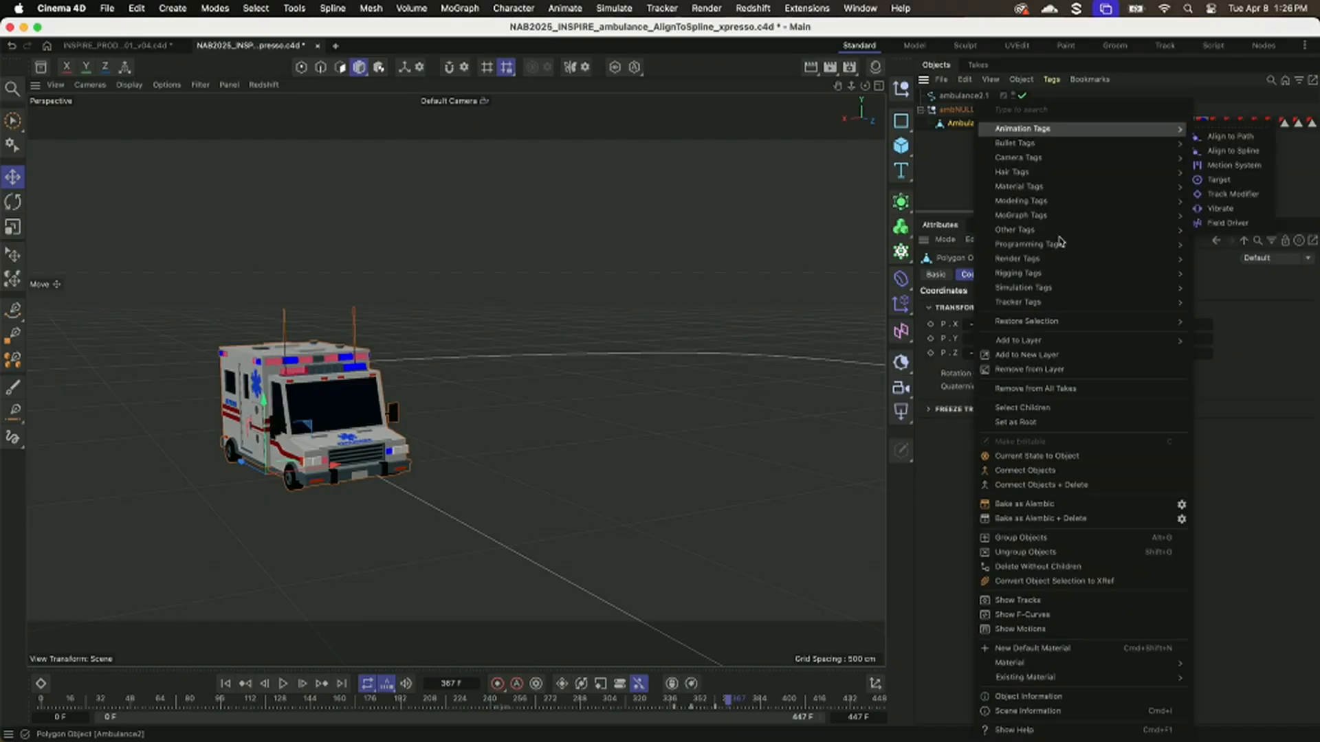
mouse_move(1052, 244)
text(x)
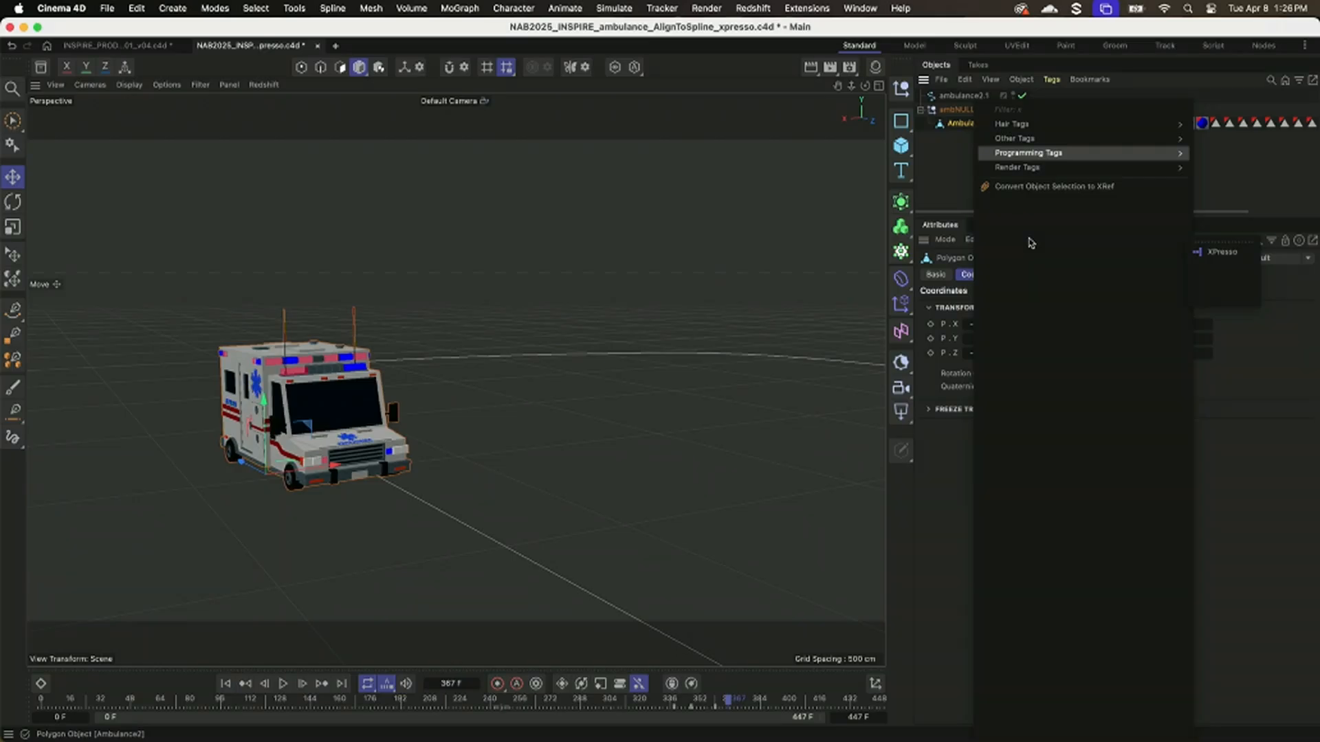
text(p)
key(Escape)
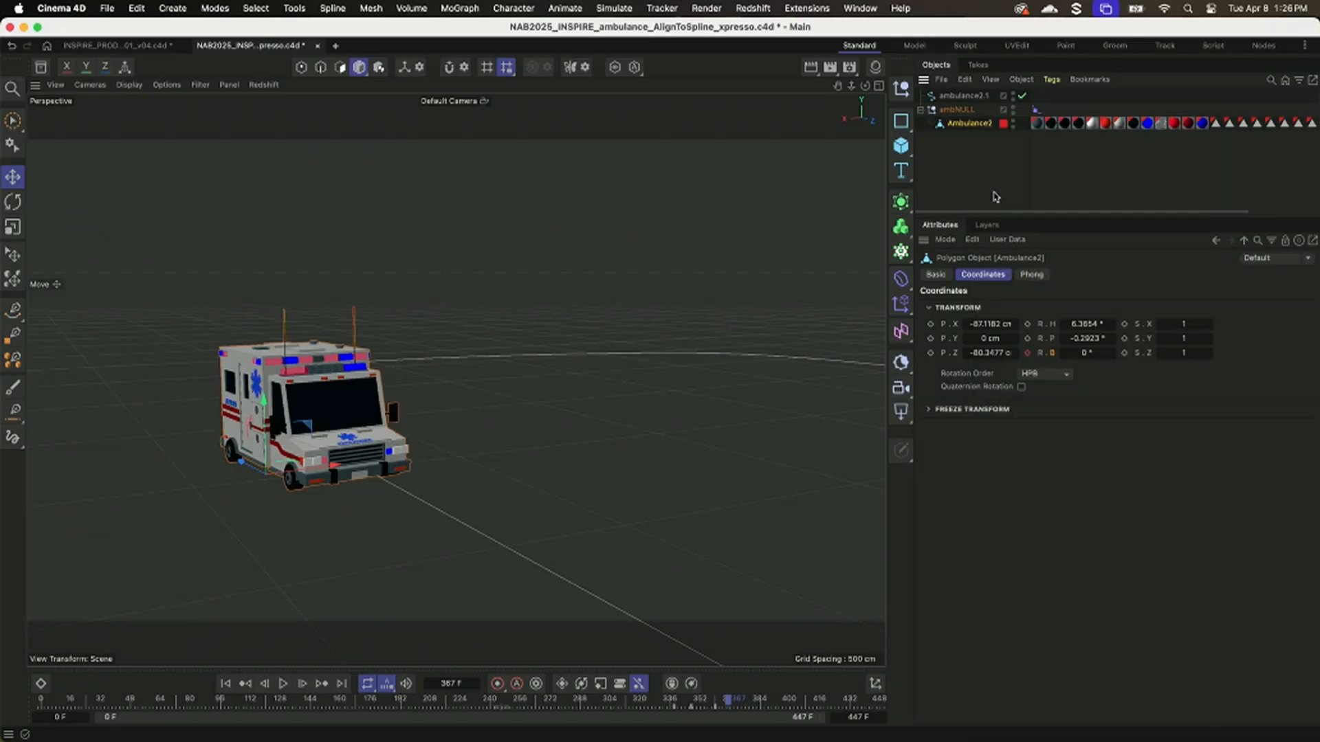
Find the XPresso tag with the Commander search and add it to the Ambulance2 mesh.
key(shift+c)
text(xpres)
key(Return)
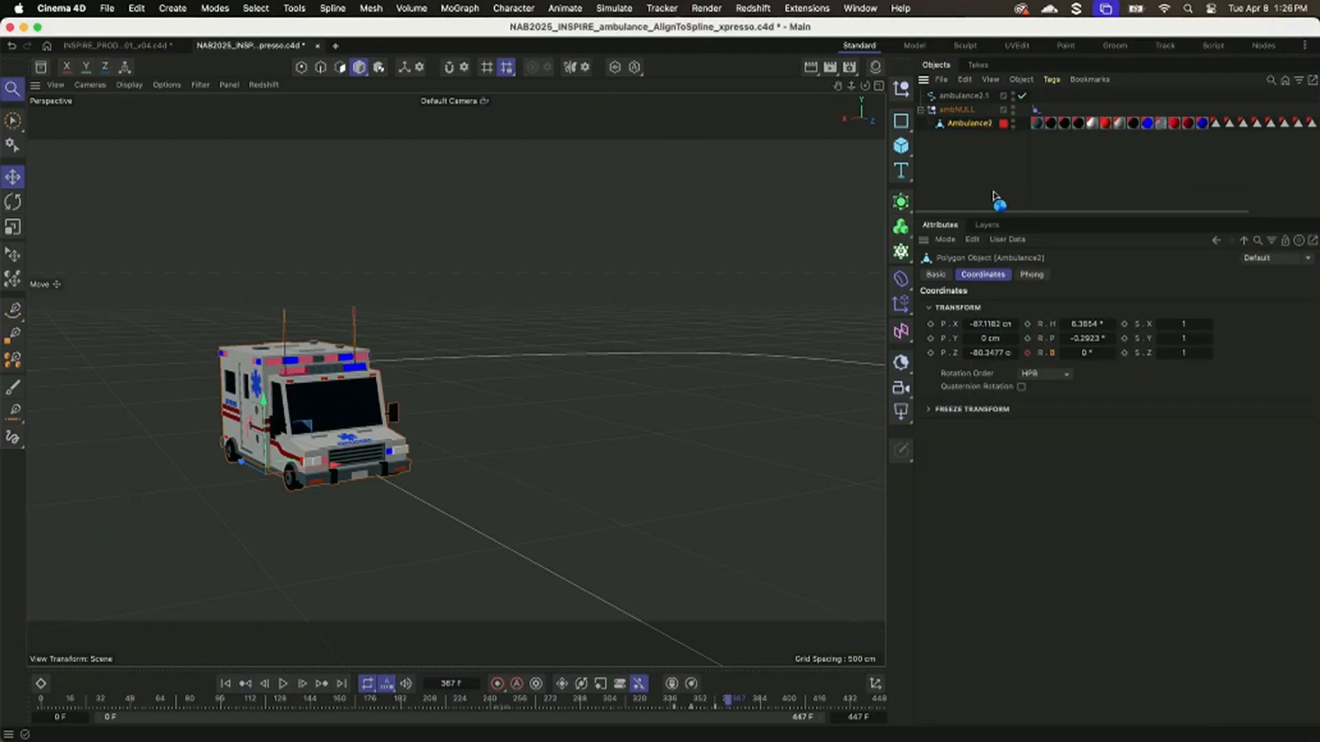